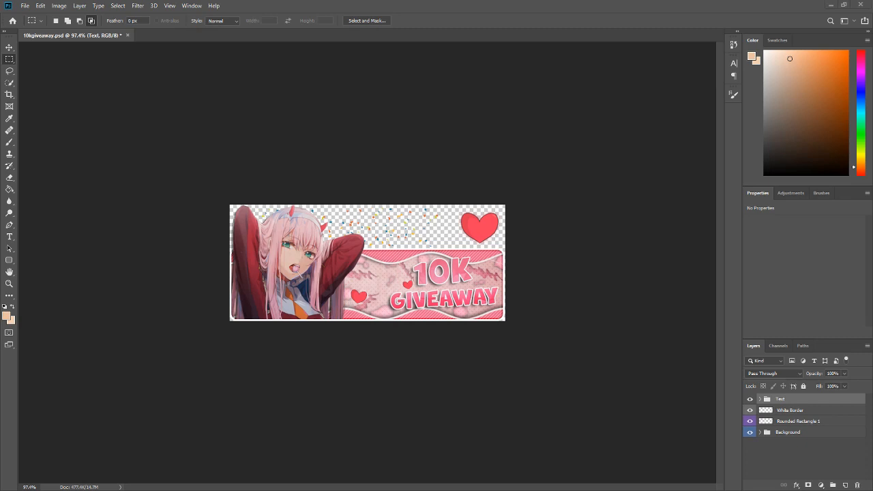
- Examine the example banners in the Discord server's welcome channel, including General Info and Our Links
{"action": "left_click_drag", "start_coordinate": [0, 179], "coordinate": [189, 143]}
{"action": "scroll", "coordinate": [177, 249], "scroll_direction": "up", "scroll_amount": 1}
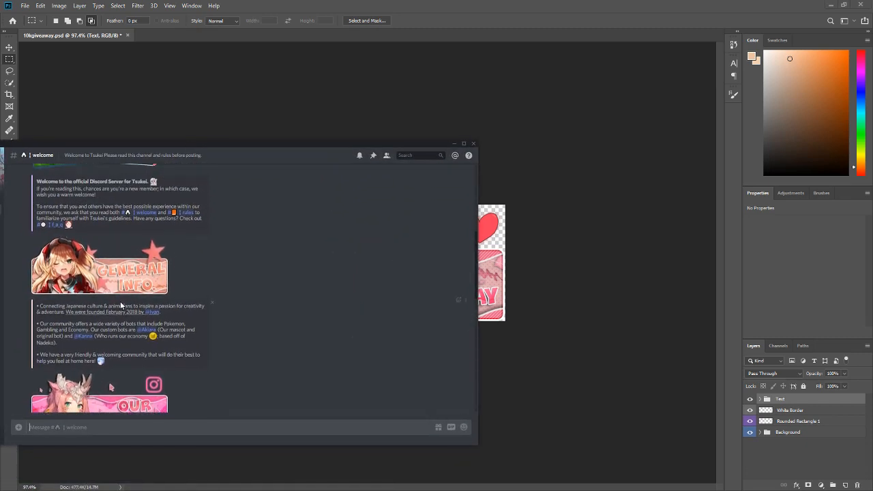
{"action": "scroll", "coordinate": [120, 301], "scroll_direction": "down", "scroll_amount": 5}
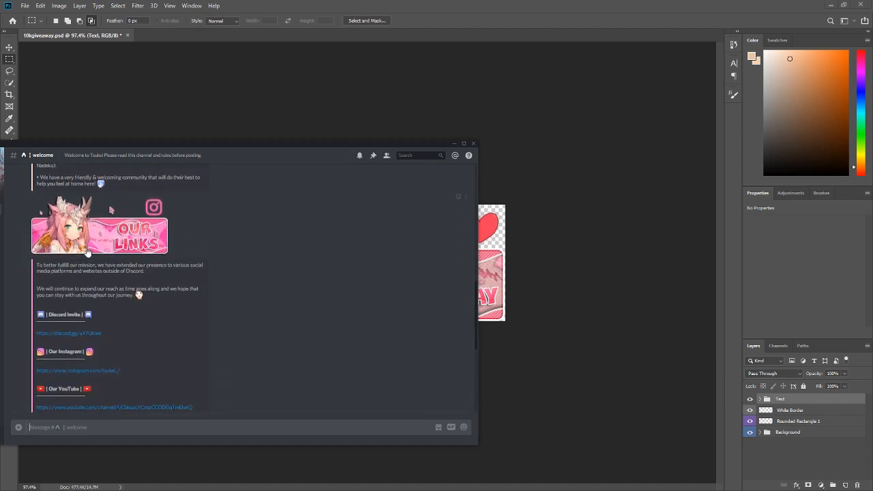
{"action": "scroll", "coordinate": [102, 270], "scroll_direction": "up", "scroll_amount": 5}
{"action": "scroll", "coordinate": [95, 265], "scroll_direction": "down", "scroll_amount": 3}
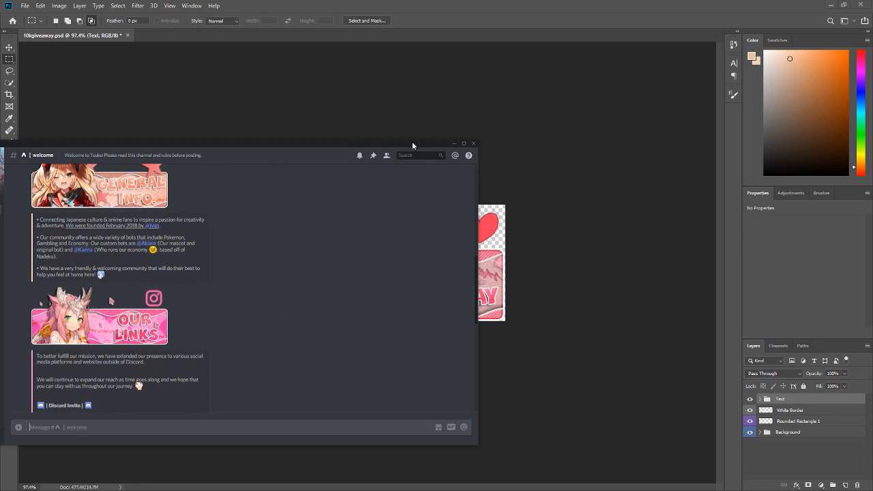
{"action": "left_click", "coordinate": [454, 143]}
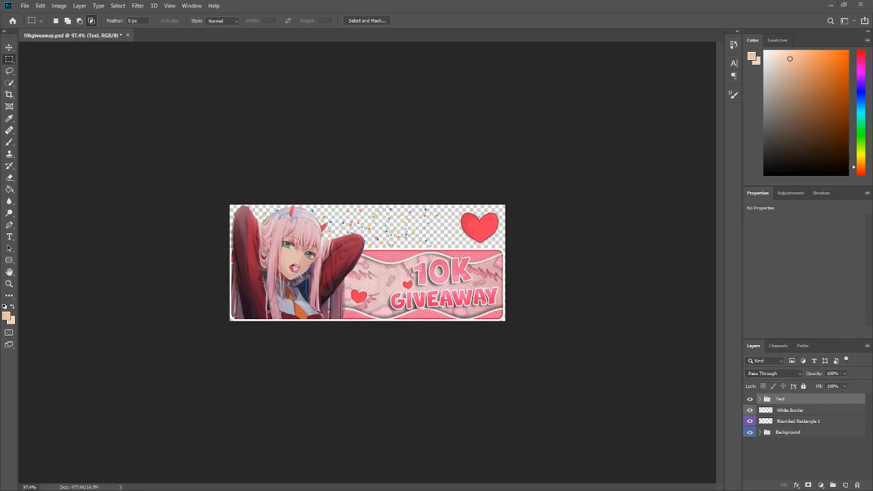
- Create a new document 622 pixels wide and 262 pixels high
{"action": "left_click", "coordinate": [25, 5]}
{"action": "key", "text": "Escape"}
{"action": "key", "text": "ctrl+n"}
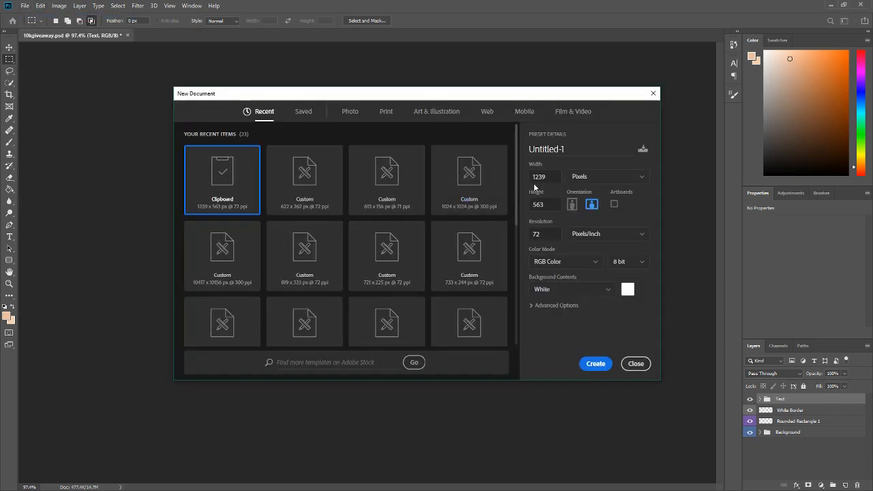
{"action": "left_click", "coordinate": [560, 176]}
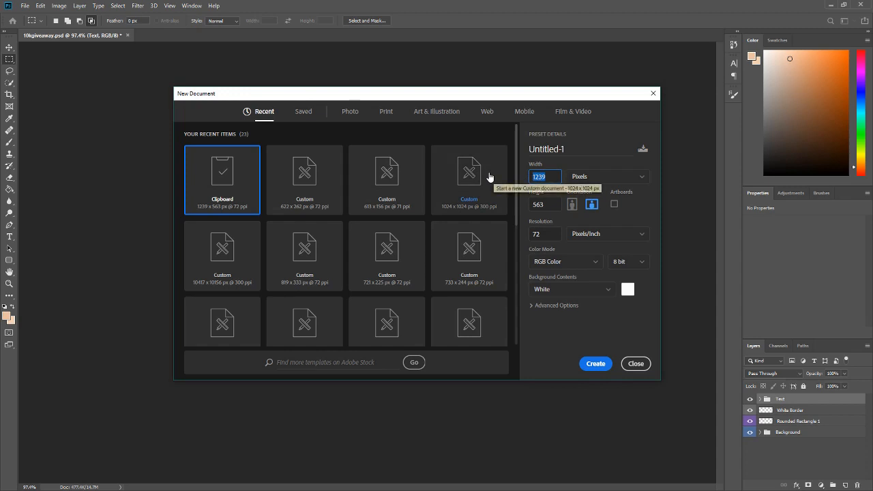
{"action": "type", "text": "622"}
{"action": "key", "text": "Tab"}
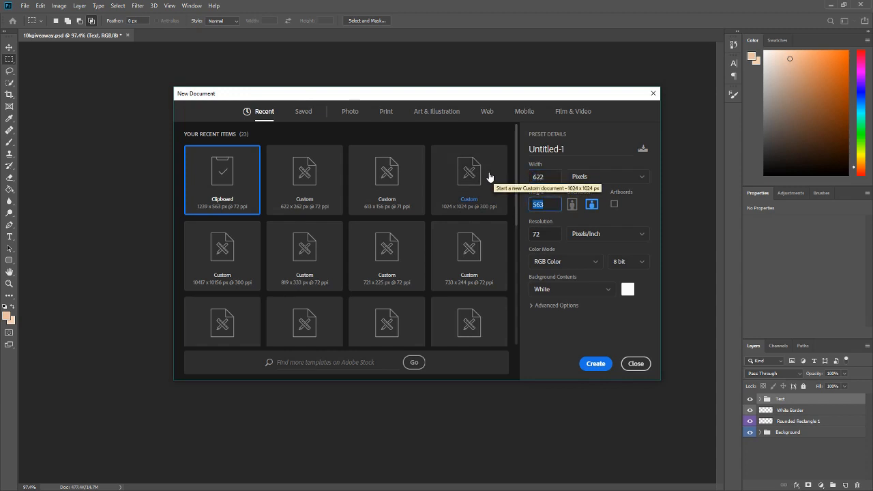
{"action": "type", "text": "262"}
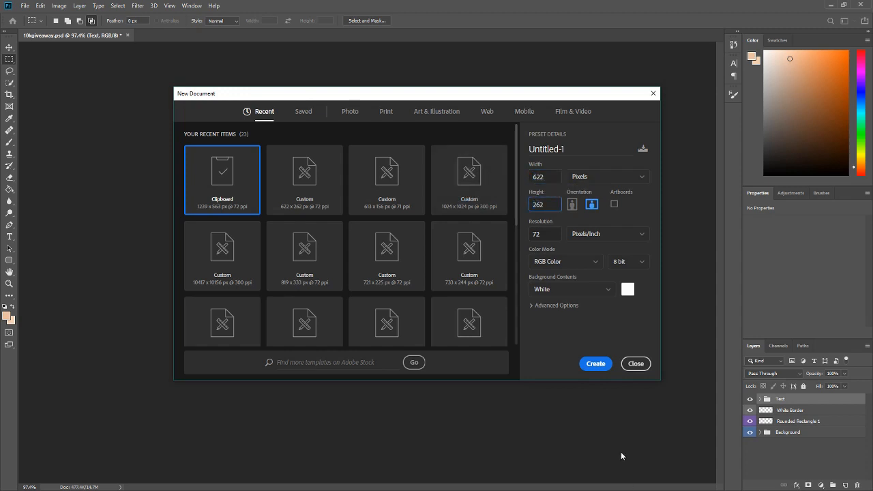
{"action": "left_click", "coordinate": [592, 362]}
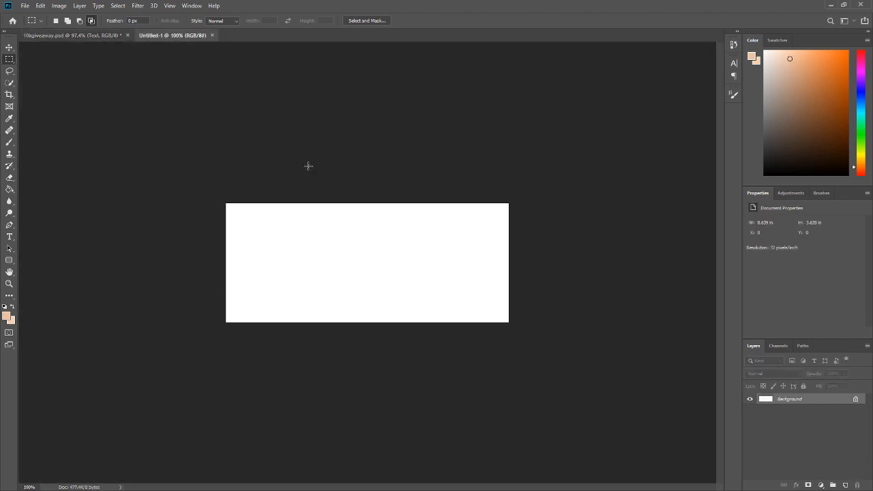
- Add a new empty layer and delete the white Background layer so the canvas is transparent
{"action": "key", "text": "ctrl+plus"}
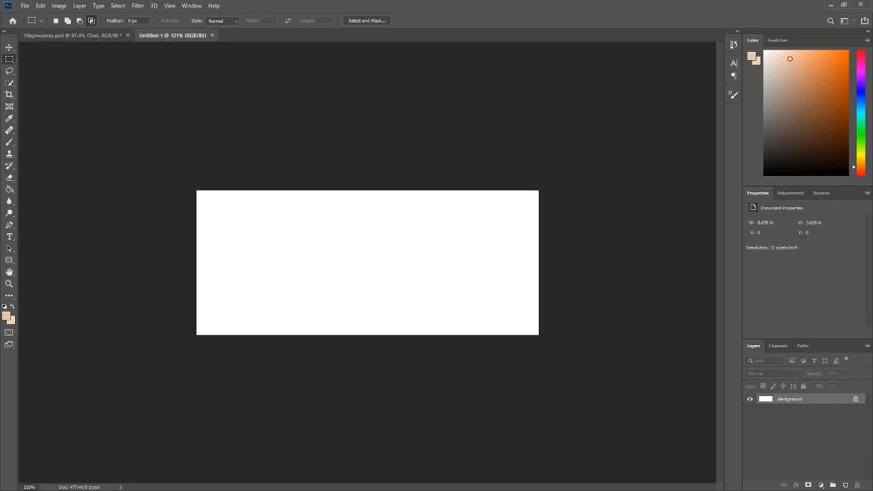
{"action": "left_click", "coordinate": [847, 485]}
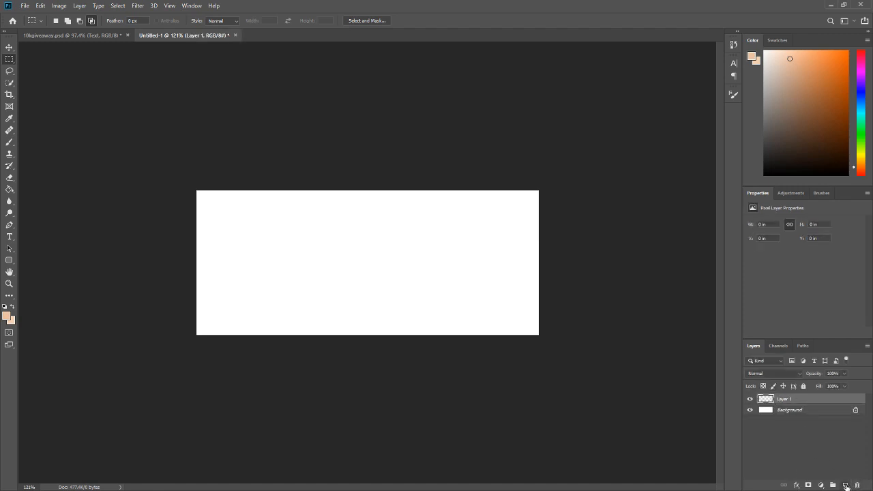
{"action": "left_click", "coordinate": [789, 411]}
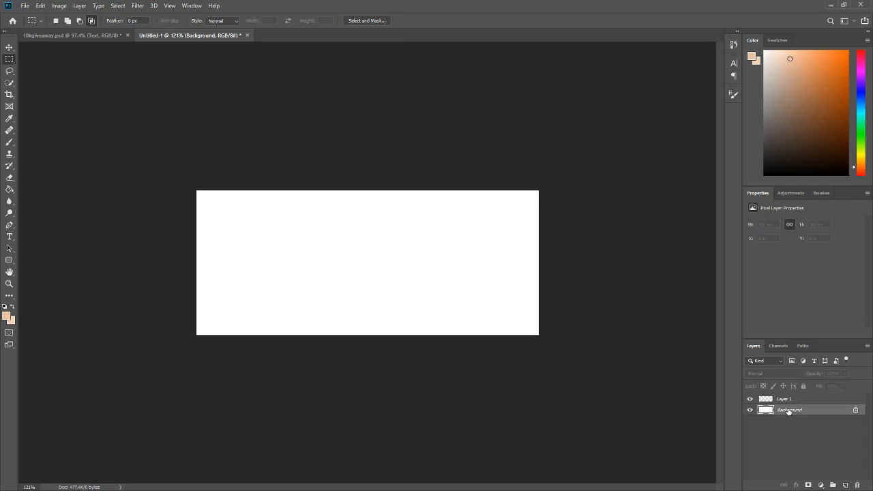
{"action": "key", "text": "Delete"}
- Draw a black rounded rectangle about 558 by 154 px with a 10 px radius across the lower part of the canvas
{"action": "left_click", "coordinate": [9, 260]}
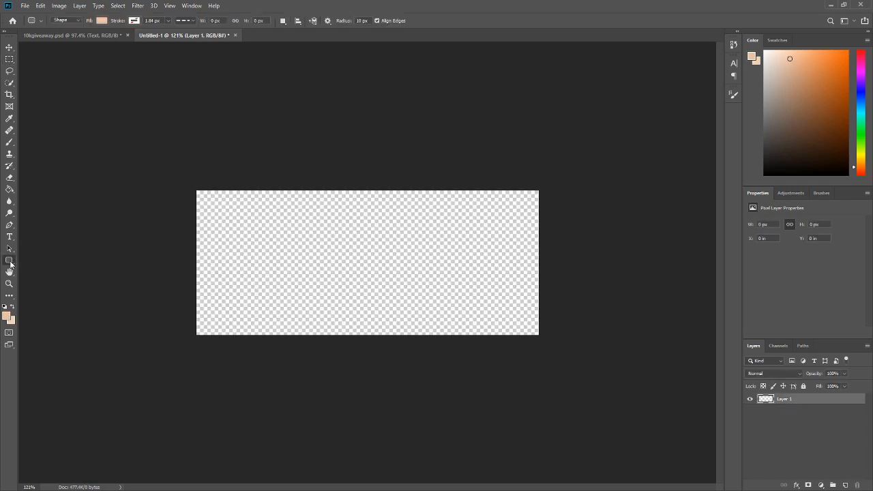
{"action": "left_click", "coordinate": [8, 317]}
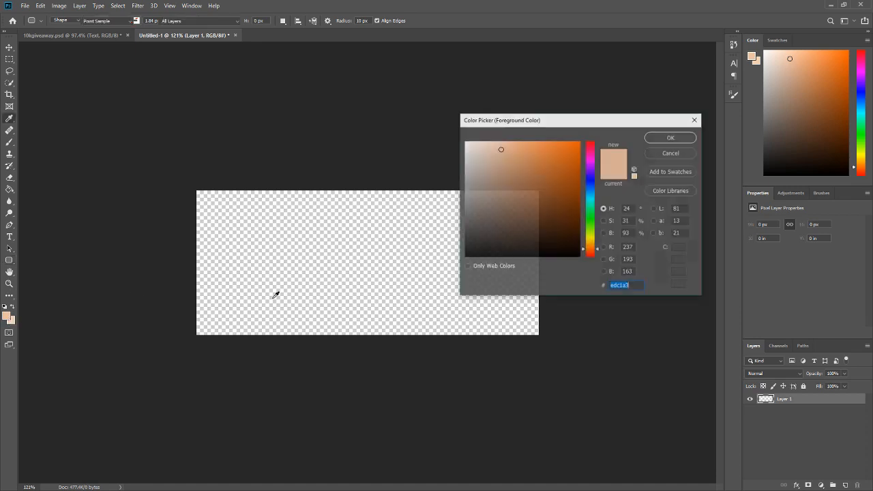
{"action": "left_click_drag", "start_coordinate": [481, 242], "coordinate": [398, 335]}
{"action": "left_click", "coordinate": [670, 137]}
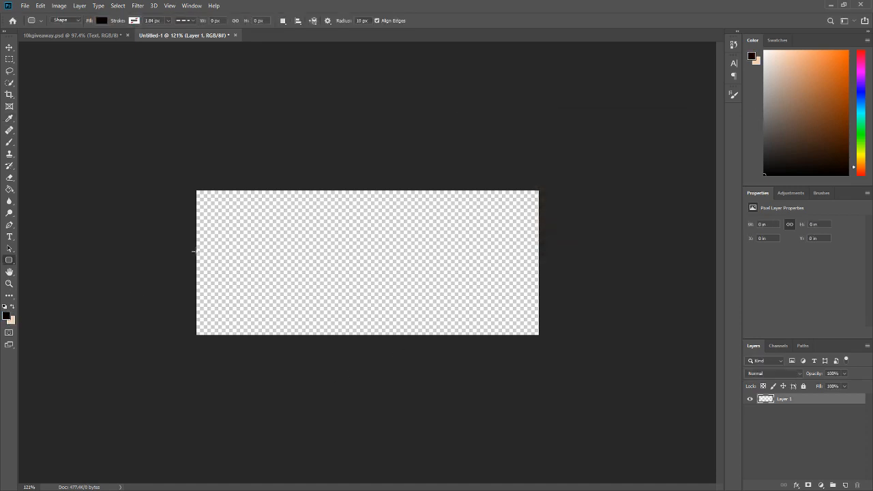
{"action": "left_click_drag", "start_coordinate": [211, 244], "coordinate": [519, 331]}
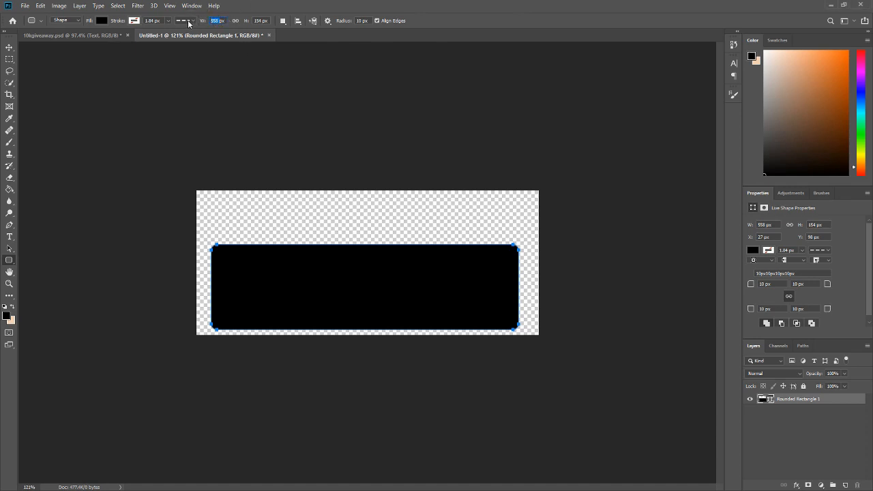
- Resize the rounded rectangle to 613 by 156 px and centre it horizontally near the canvas's lower edge
{"action": "type", "text": "613"}
{"action": "key", "text": "Return"}
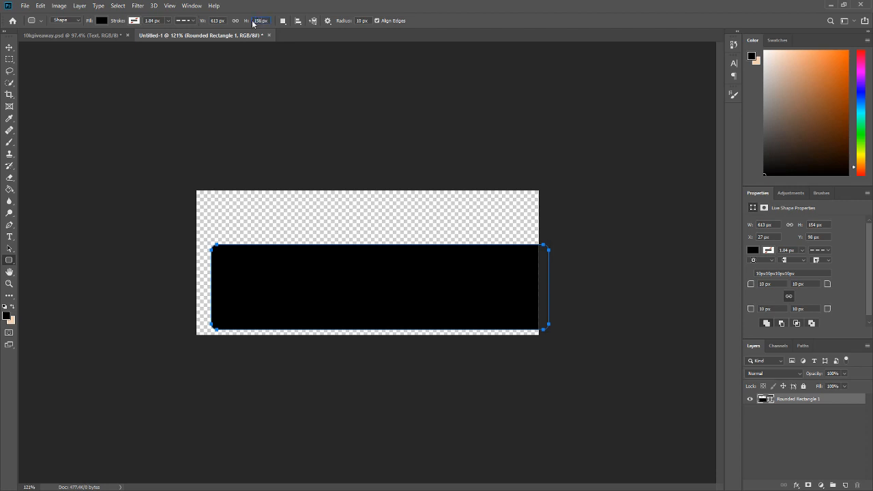
{"action": "key", "text": "Return"}
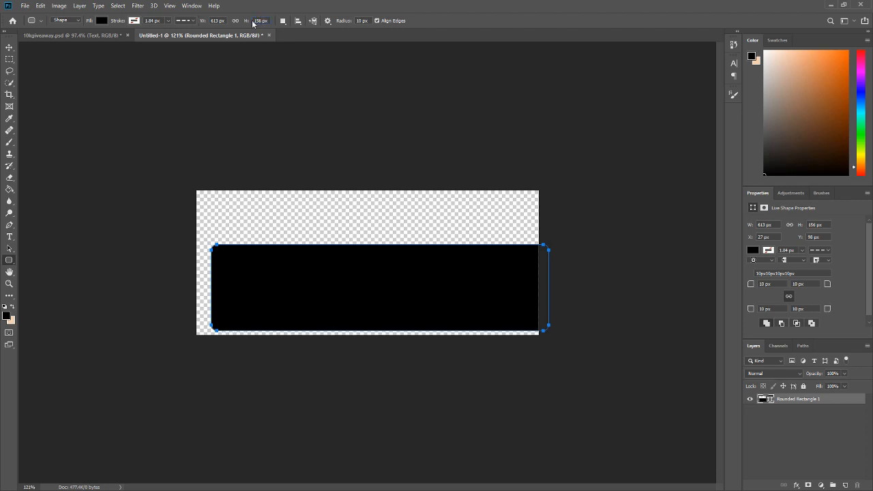
{"action": "left_click", "coordinate": [10, 48]}
{"action": "left_click_drag", "start_coordinate": [329, 288], "coordinate": [355, 307]}
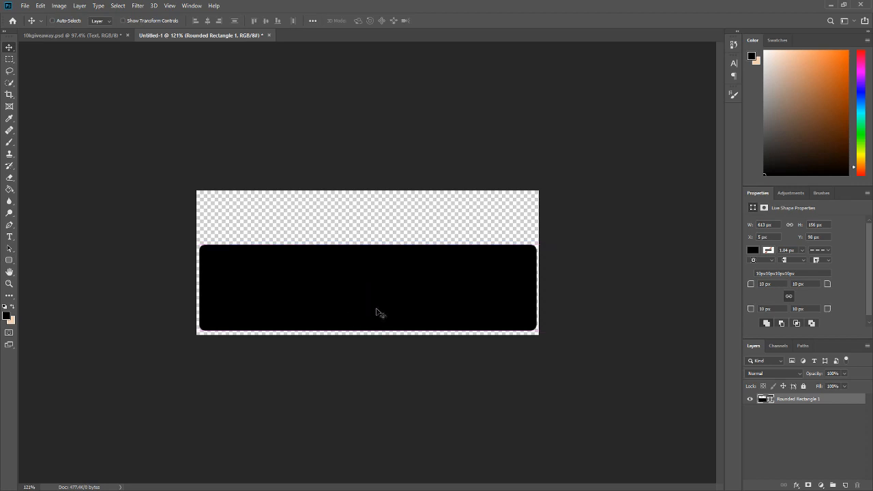
- Rename the rounded rectangle layer as Base and duplicate it
{"action": "double_click", "coordinate": [791, 399]}
{"action": "type", "text": "Bac"}
{"action": "type", "text": "e"}
{"action": "key", "text": "Return"}
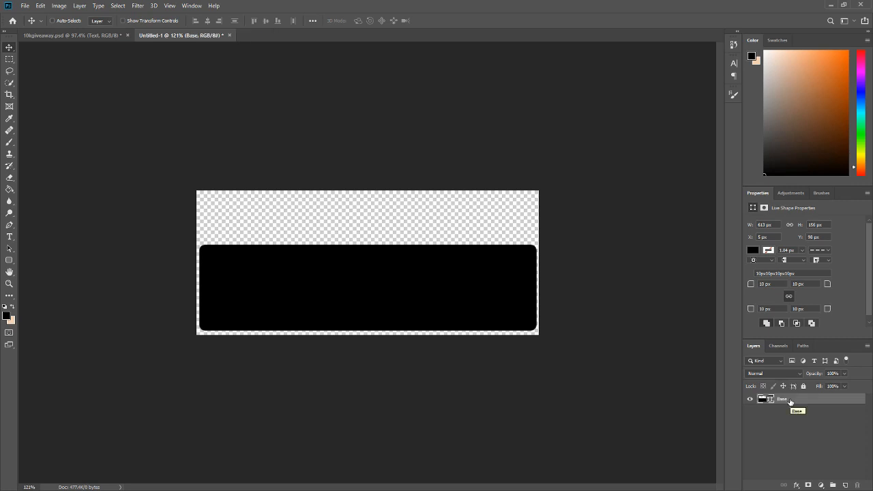
{"action": "key", "text": "ctrl+j"}
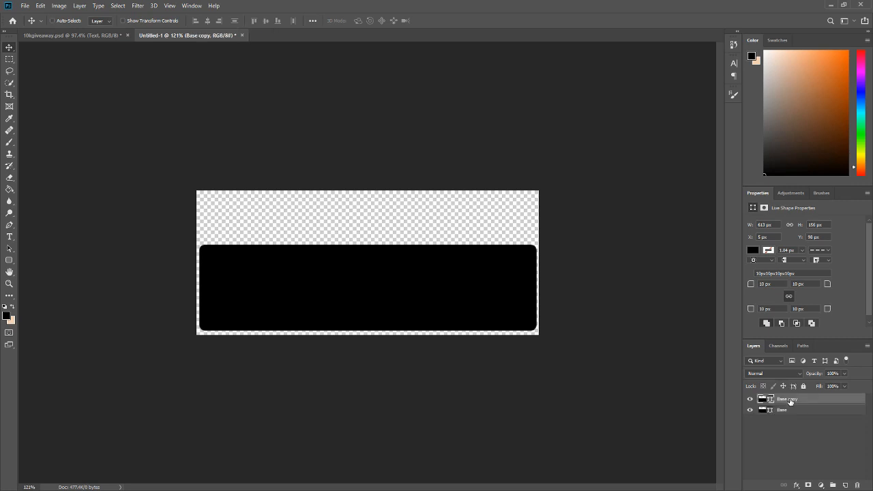
{"action": "right_click", "coordinate": [789, 410]}
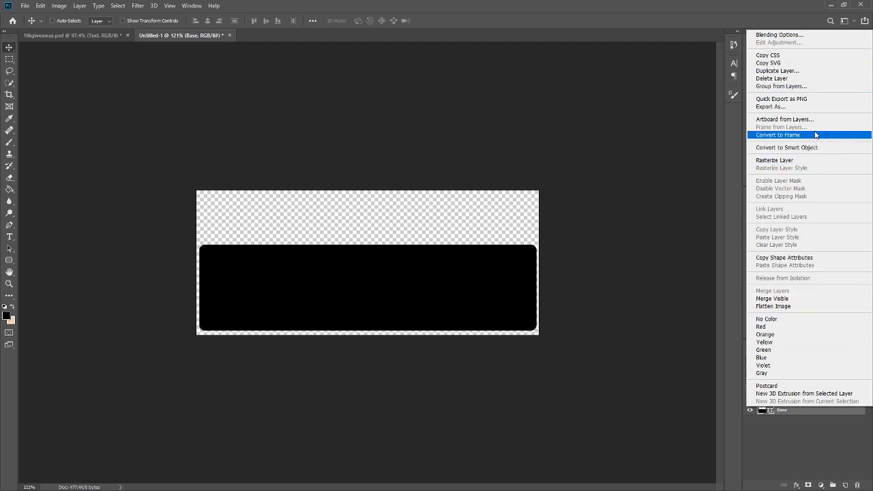
{"action": "left_click", "coordinate": [812, 71]}
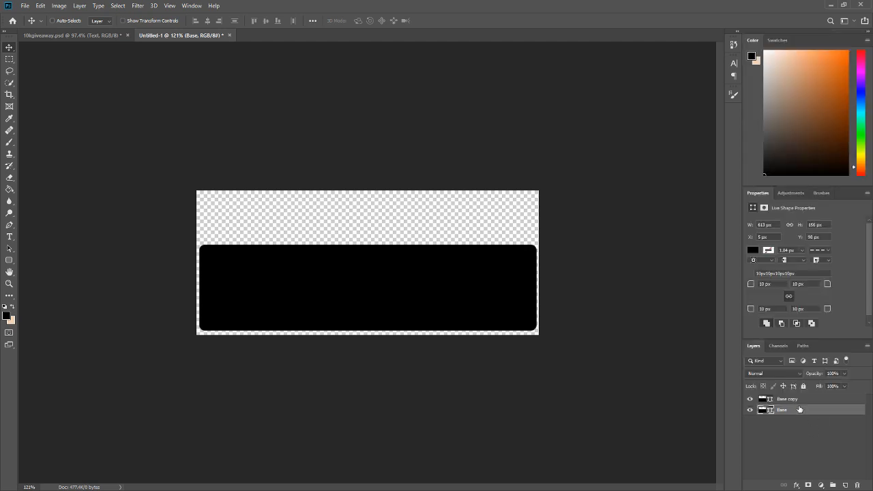
- Apply a white 4 px Stroke positioned Outside to the Base copy layer
{"action": "left_click", "coordinate": [793, 400]}
{"action": "right_click", "coordinate": [792, 400]}
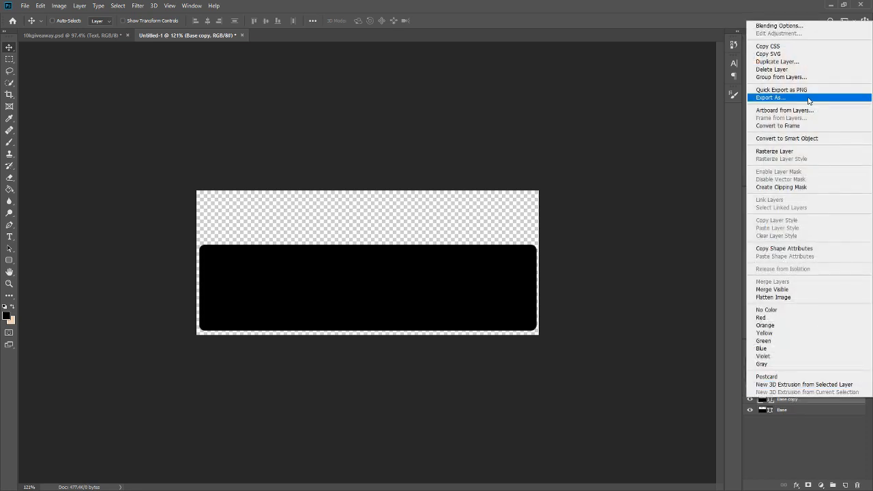
{"action": "left_click", "coordinate": [780, 26]}
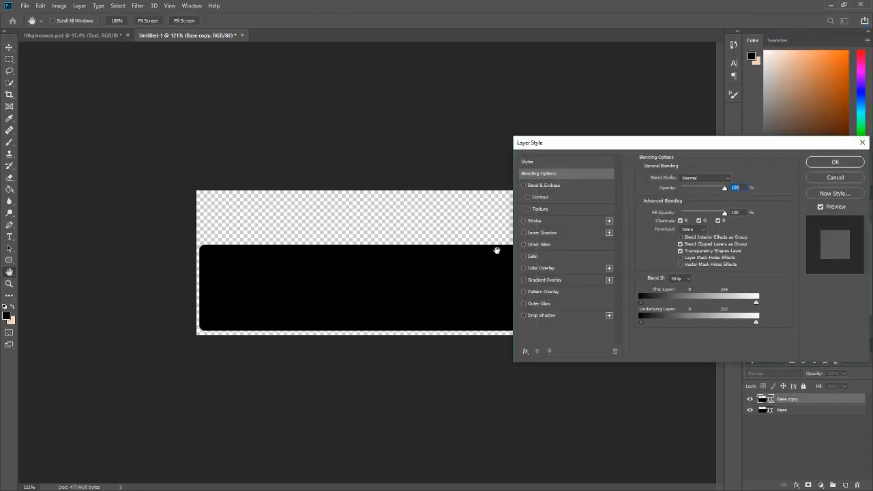
{"action": "left_click", "coordinate": [524, 221]}
{"action": "left_click", "coordinate": [537, 221]}
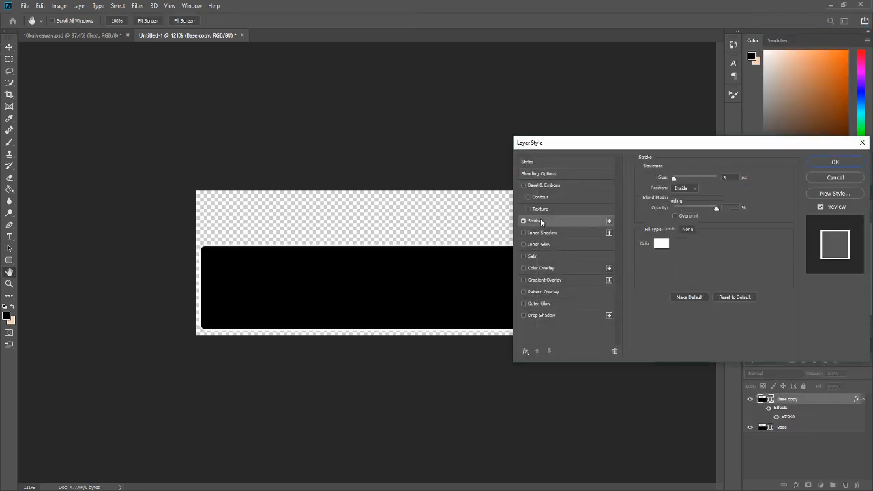
{"action": "left_click", "coordinate": [685, 189]}
{"action": "left_click", "coordinate": [682, 182]}
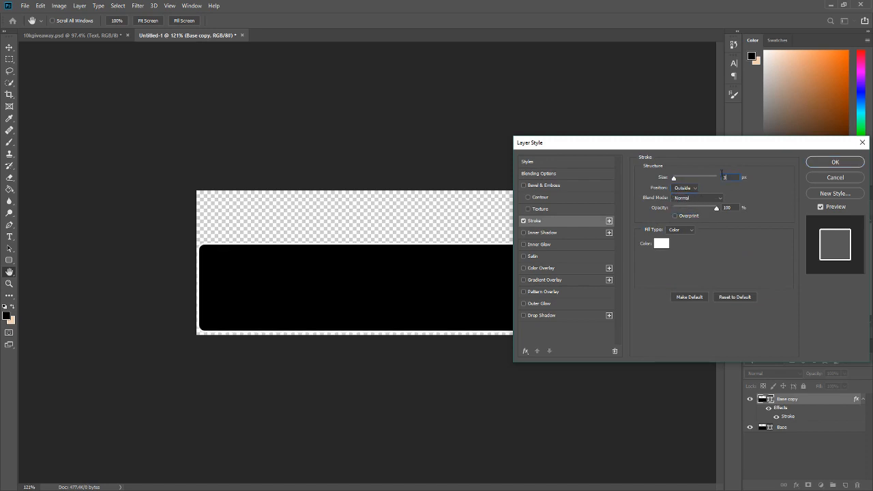
{"action": "type", "text": "4"}
{"action": "type", "text": "5"}
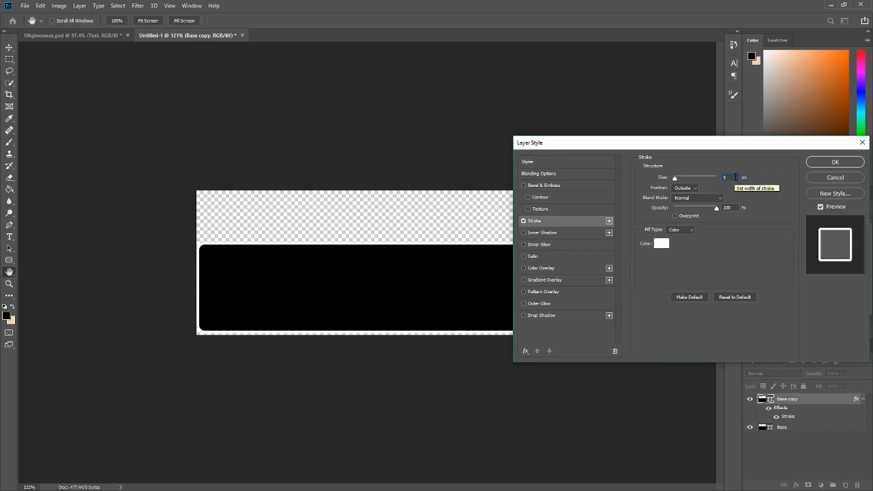
{"action": "key", "text": "Down"}
{"action": "left_click", "coordinate": [827, 166]}
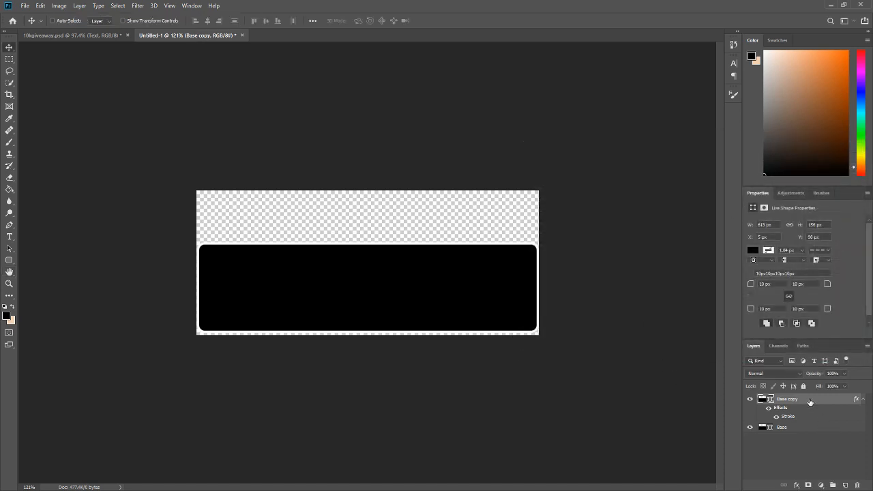
- Rasterize the Base copy's layer style and delete its area inside the Base shape, leaving only the white border, with nothing selected
{"action": "right_click", "coordinate": [810, 401]}
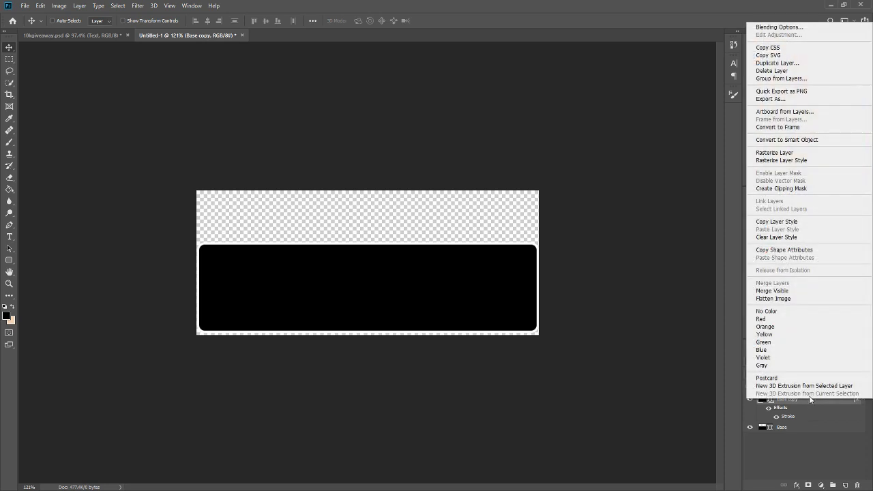
{"action": "left_click", "coordinate": [794, 161]}
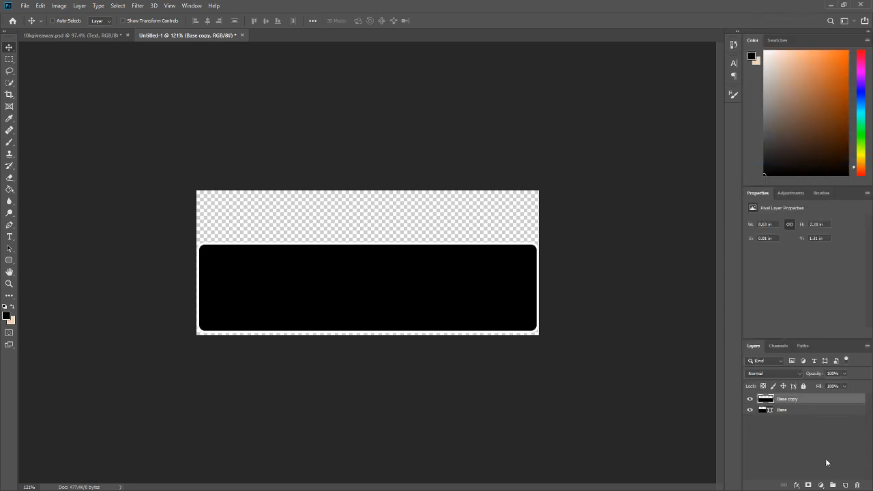
{"action": "scroll", "coordinate": [311, 267], "scroll_direction": "up", "scroll_amount": 2}
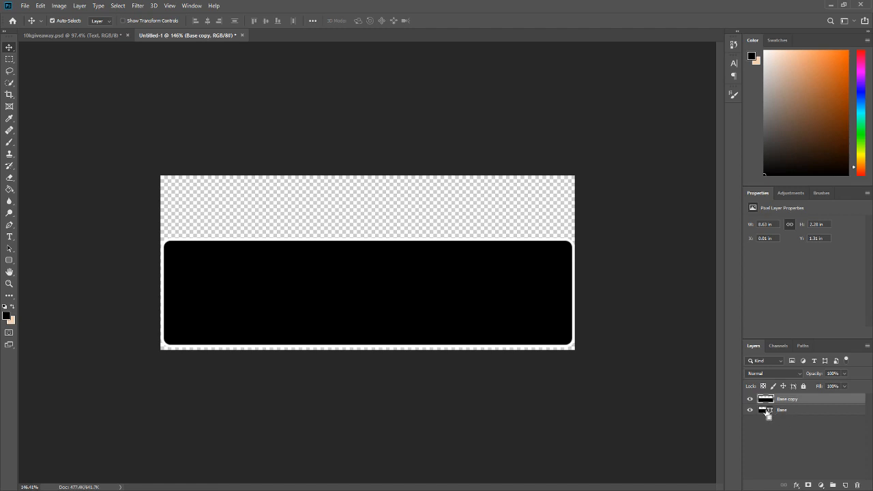
{"action": "left_click", "coordinate": [767, 412], "text": "ctrl"}
{"action": "left_click", "coordinate": [9, 59]}
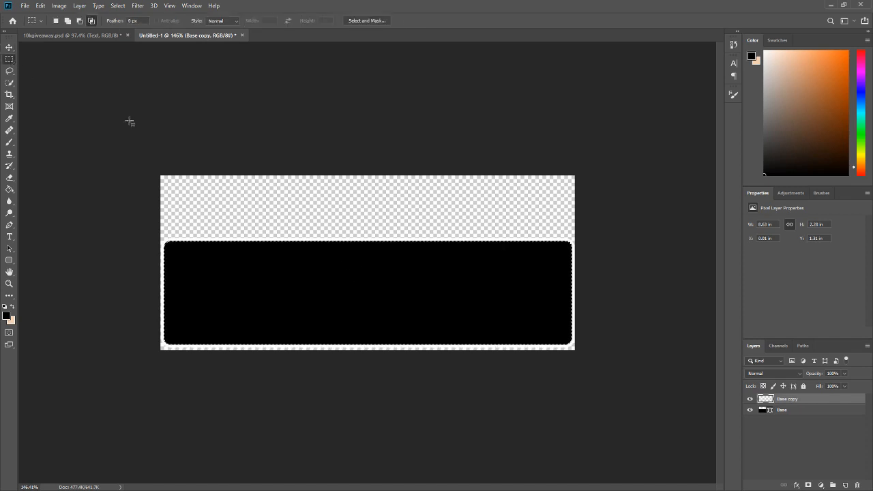
{"action": "right_click", "coordinate": [253, 260]}
{"action": "left_click", "coordinate": [269, 261]}
{"action": "left_click", "coordinate": [750, 410]}
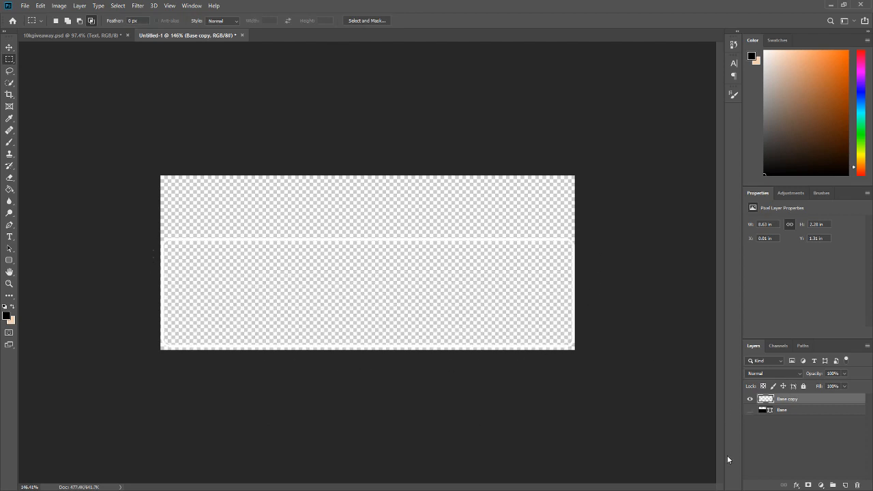
{"action": "left_click", "coordinate": [750, 410]}
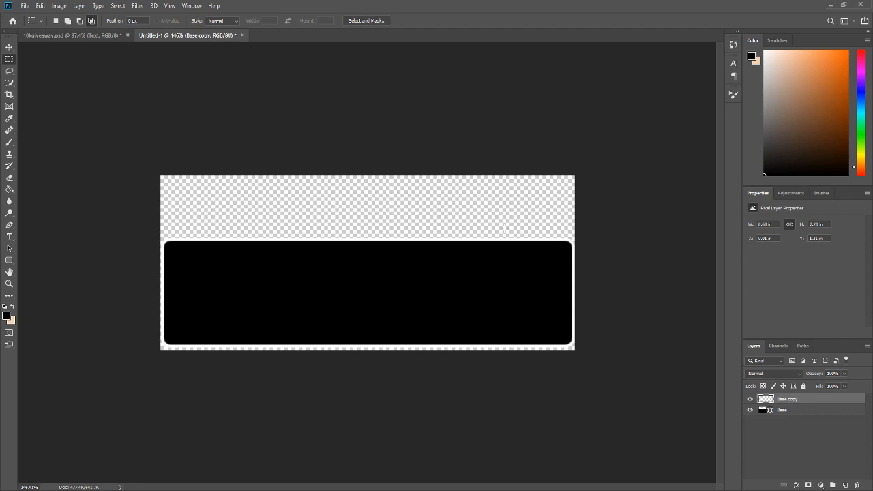
- Open the Final Fantasy XIV Miqo'te character render PNG from the Assets folder
{"action": "left_click", "coordinate": [24, 5]}
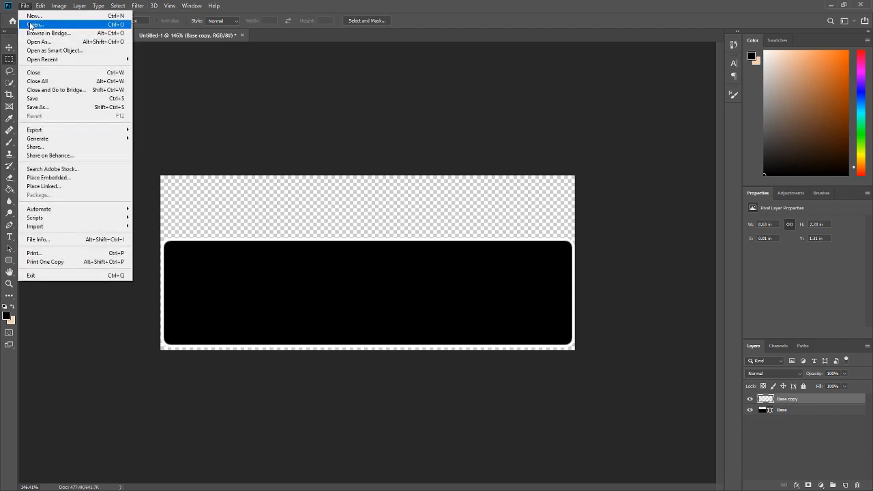
{"action": "left_click", "coordinate": [30, 25]}
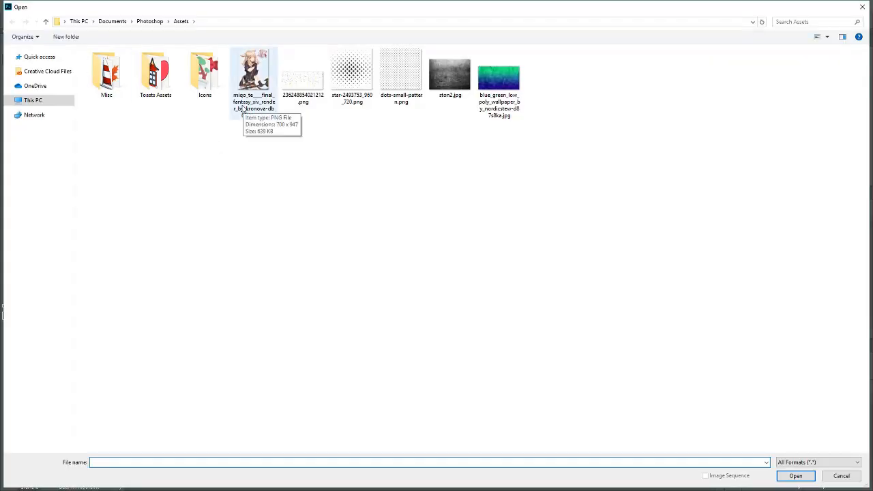
{"action": "double_click", "coordinate": [244, 107]}
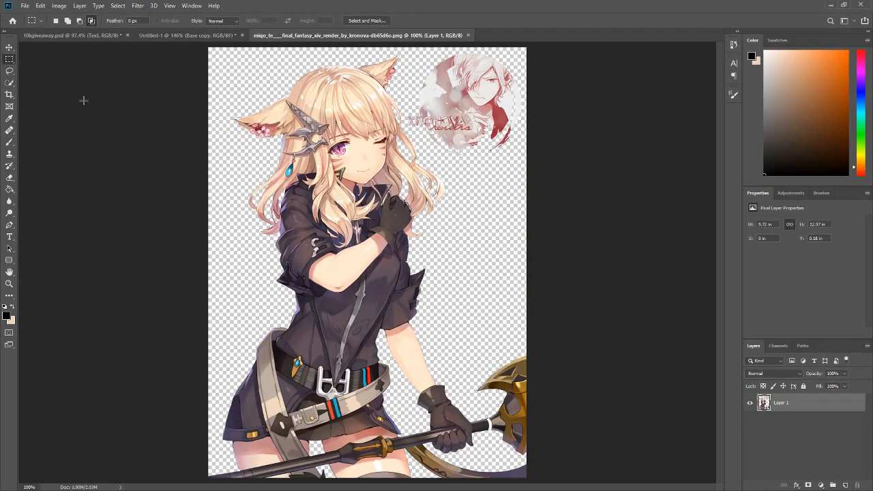
- Remove the circular watermark beside the character's head with a freehand Lasso selection, leaving nothing selected
{"action": "left_click", "coordinate": [10, 71]}
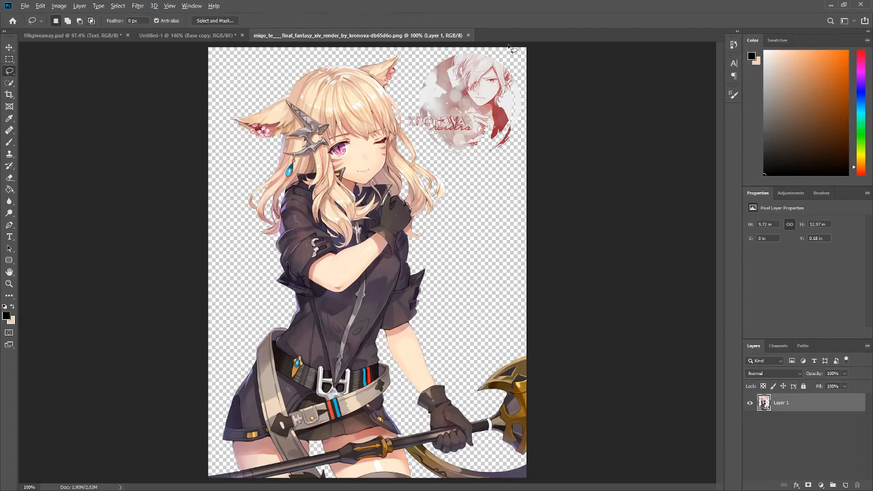
{"action": "scroll", "coordinate": [505, 60], "scroll_direction": "up", "scroll_amount": 3}
{"action": "scroll", "coordinate": [487, 91], "scroll_direction": "down", "scroll_amount": 2}
{"action": "mouse_move", "coordinate": [490, 92]}
{"action": "left_mouse_down"}
{"action": "mouse_move", "coordinate": [394, 93]}
{"action": "mouse_move", "coordinate": [350, 135]}
{"action": "mouse_move", "coordinate": [331, 185]}
{"action": "mouse_move", "coordinate": [336, 230]}
{"action": "mouse_move", "coordinate": [384, 277]}
{"action": "mouse_move", "coordinate": [411, 292]}
{"action": "mouse_move", "coordinate": [486, 308]}
{"action": "mouse_move", "coordinate": [550, 289]}
{"action": "mouse_move", "coordinate": [580, 216]}
{"action": "mouse_move", "coordinate": [583, 121]}
{"action": "mouse_move", "coordinate": [548, 70]}
{"action": "mouse_move", "coordinate": [399, 75]}
{"action": "left_mouse_up"}
{"action": "key", "text": "Delete"}
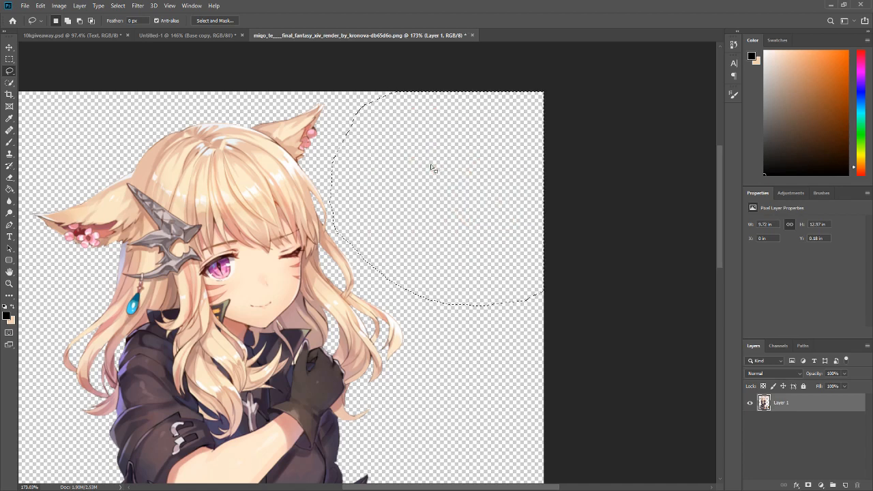
{"action": "key", "text": "m"}
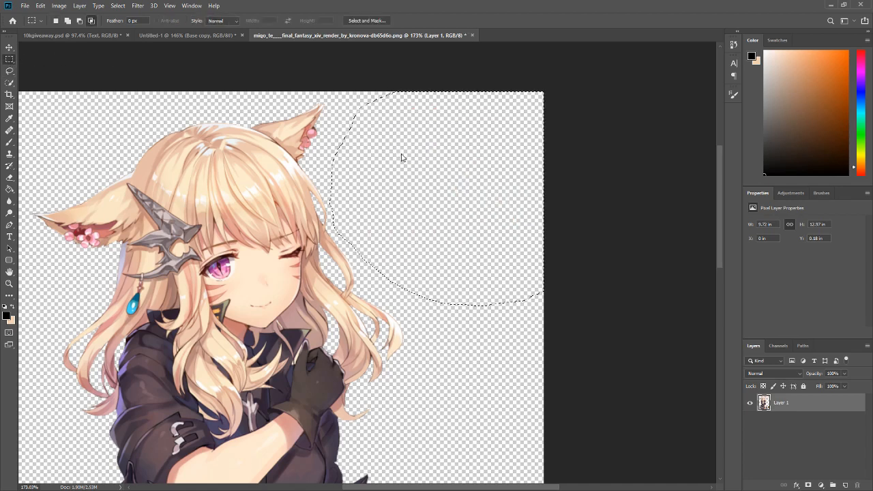
{"action": "right_click", "coordinate": [407, 159]}
{"action": "left_click", "coordinate": [416, 159]}
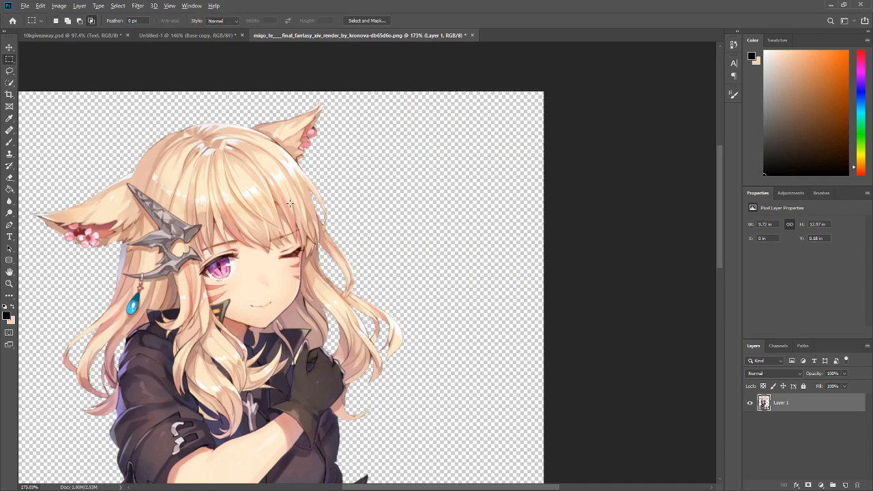
- Copy the whole character render into the Untitled-1 banner document as a new layer above the base and border
{"action": "key", "text": "ctrl+minus"}
{"action": "key", "text": "ctrl+minus"}
{"action": "left_click_drag", "start_coordinate": [247, 116], "coordinate": [657, 398]}
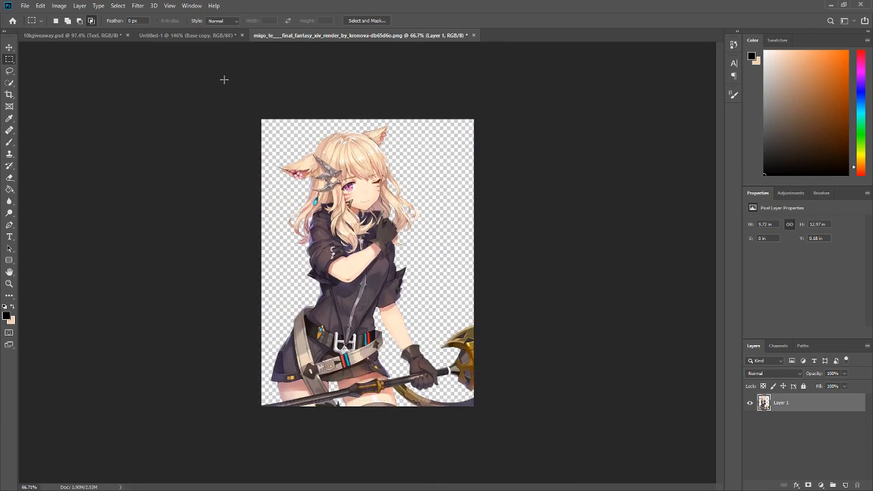
{"action": "key", "text": "v"}
{"action": "left_click_drag", "start_coordinate": [349, 172], "coordinate": [288, 256]}
- Scale the character down proportionally to about 6.26 by 8.35 in and place it over the banner's left part
{"action": "key", "text": "ctrl+t"}
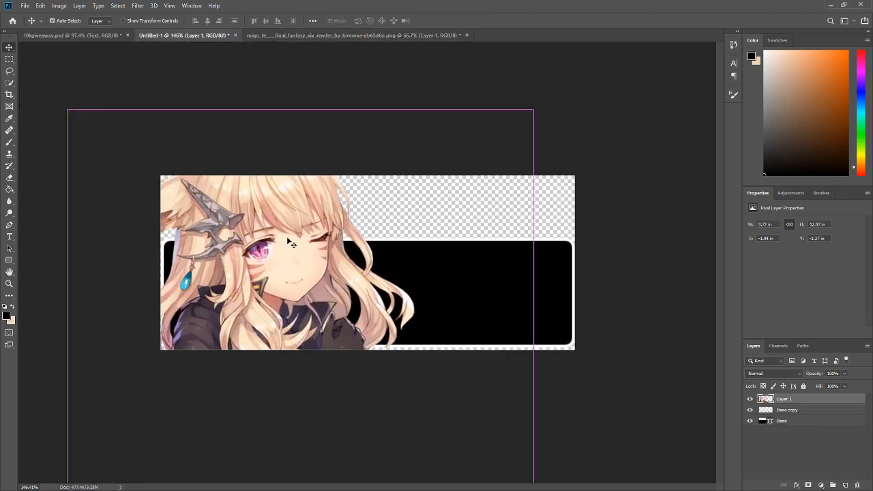
{"action": "left_click_drag", "start_coordinate": [534, 110], "coordinate": [421, 194]}
{"action": "left_click_drag", "start_coordinate": [297, 325], "coordinate": [340, 247]}
{"action": "left_click_drag", "start_coordinate": [319, 338], "coordinate": [345, 293]}
{"action": "left_click_drag", "start_coordinate": [452, 180], "coordinate": [433, 198]}
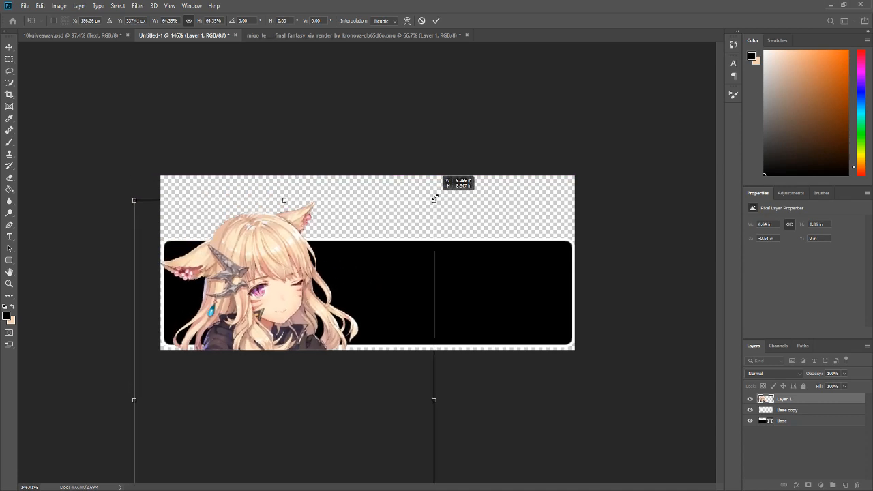
{"action": "left_click", "coordinate": [436, 21]}
- Raise the character above the base and position its left ear tip just inside the canvas's left edge
{"action": "scroll", "coordinate": [179, 300], "scroll_direction": "up", "scroll_amount": 2}
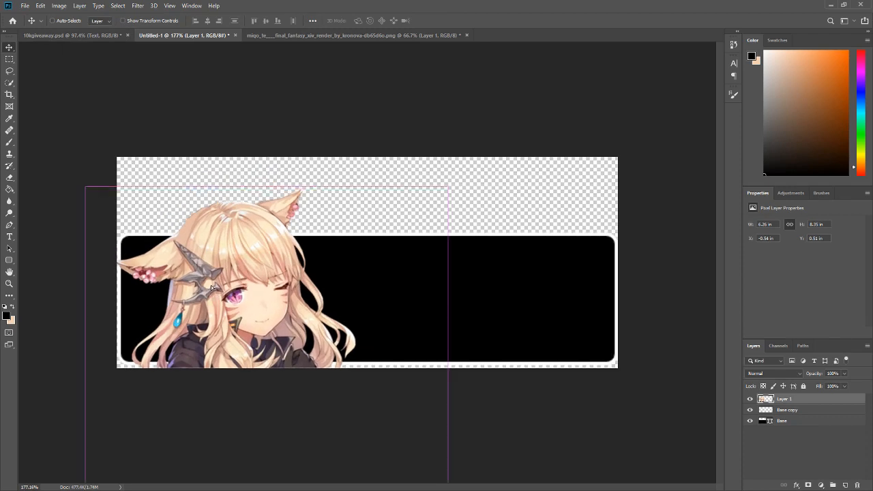
{"action": "left_click_drag", "start_coordinate": [249, 287], "coordinate": [200, 257]}
{"action": "scroll", "coordinate": [52, 201], "scroll_direction": "up", "scroll_amount": 5}
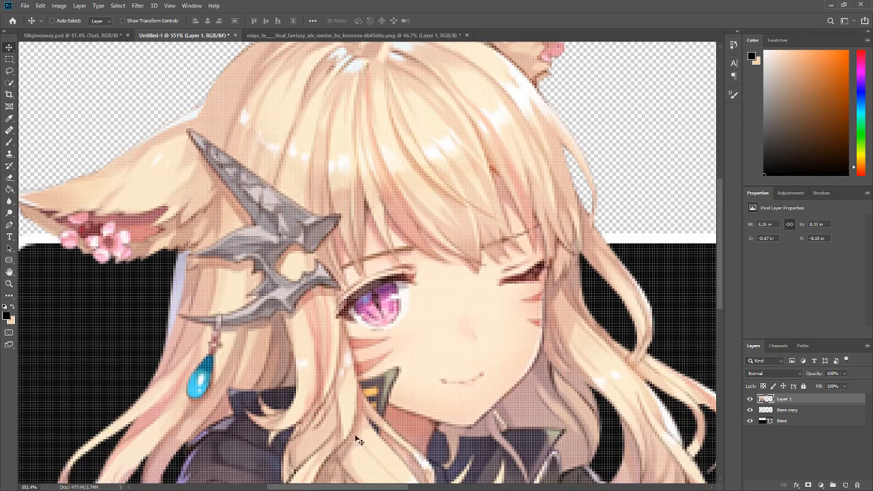
{"action": "left_click_drag", "start_coordinate": [373, 489], "coordinate": [332, 489]}
{"action": "scroll", "coordinate": [197, 196], "scroll_direction": "up", "scroll_amount": 5}
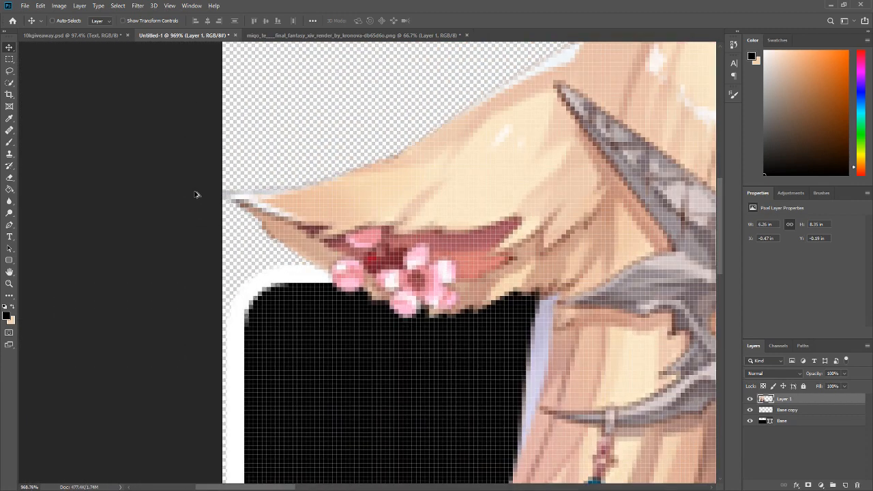
{"action": "mouse_move", "coordinate": [231, 199]}
{"action": "left_mouse_down"}
{"action": "mouse_move", "coordinate": [273, 203]}
{"action": "mouse_move", "coordinate": [238, 203]}
{"action": "left_mouse_up"}
{"action": "scroll", "coordinate": [232, 200], "scroll_direction": "down", "scroll_amount": 2}
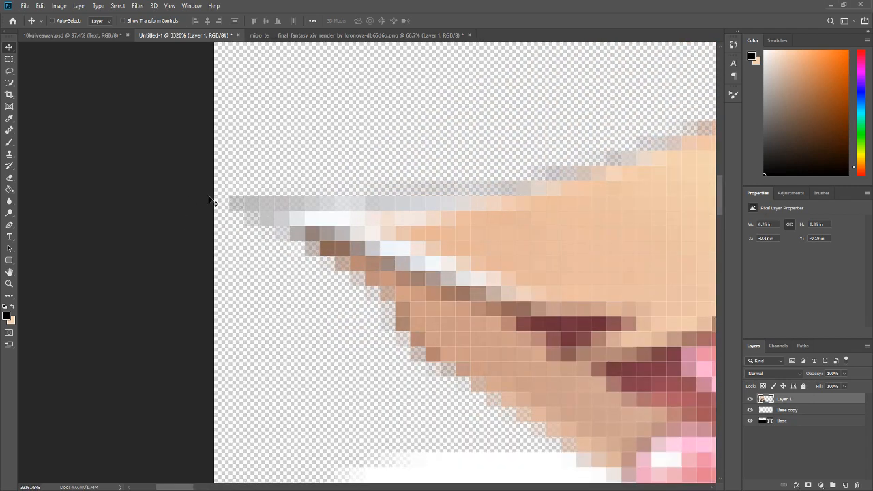
{"action": "scroll", "coordinate": [270, 228], "scroll_direction": "down", "scroll_amount": 2}
{"action": "scroll", "coordinate": [272, 229], "scroll_direction": "down", "scroll_amount": 3}
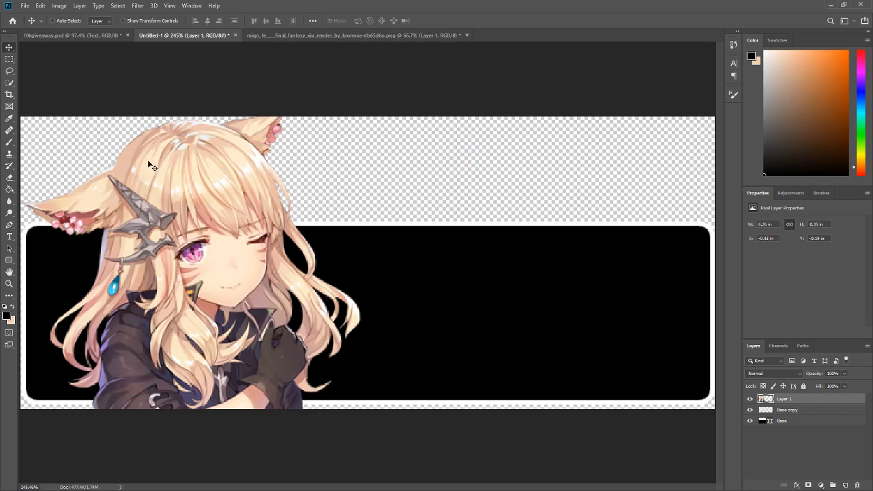
- Shift the character partly past the canvas's left edge and lower it to Y 0 in
{"action": "left_click_drag", "start_coordinate": [94, 210], "coordinate": [56, 214]}
{"action": "scroll", "coordinate": [59, 217], "scroll_direction": "down", "scroll_amount": 2}
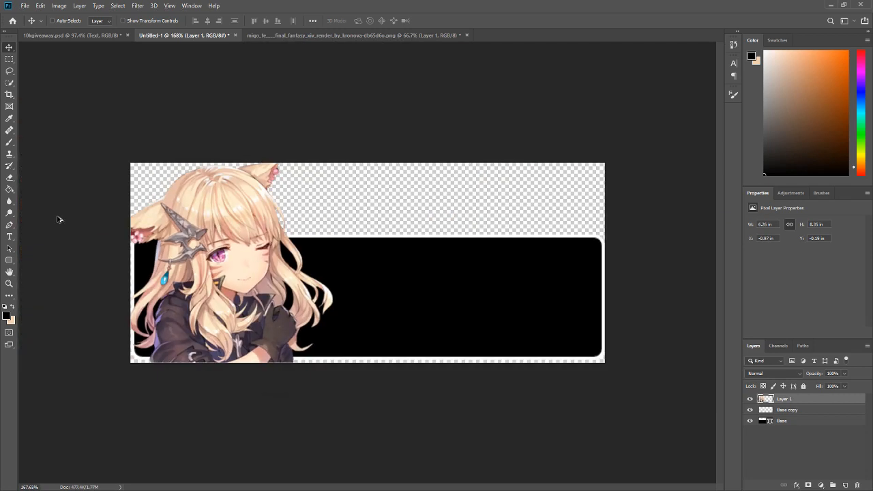
{"action": "mouse_move", "coordinate": [221, 197]}
{"action": "left_mouse_down"}
{"action": "mouse_move", "coordinate": [216, 225]}
{"action": "mouse_move", "coordinate": [221, 197]}
{"action": "mouse_move", "coordinate": [223, 207]}
{"action": "left_mouse_up"}
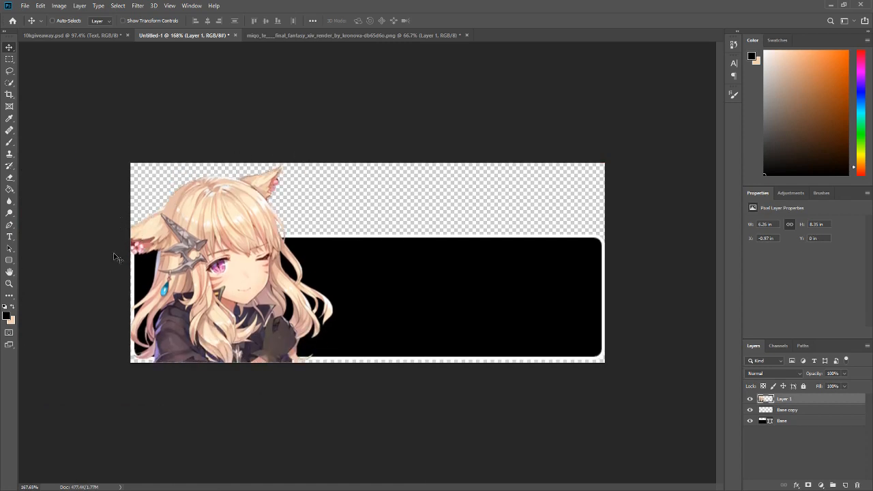
- Shift the character back right until its left ear fits inside the canvas, and fine-tune its height near the top edge
{"action": "scroll", "coordinate": [257, 110], "scroll_direction": "up", "scroll_amount": 5}
{"action": "left_click_drag", "start_coordinate": [215, 199], "coordinate": [308, 199]}
{"action": "scroll", "coordinate": [234, 232], "scroll_direction": "down", "scroll_amount": 5}
{"action": "scroll", "coordinate": [49, 211], "scroll_direction": "up", "scroll_amount": 5}
{"action": "left_click_drag", "start_coordinate": [50, 211], "coordinate": [62, 213]}
{"action": "scroll", "coordinate": [457, 183], "scroll_direction": "down", "scroll_amount": 3}
{"action": "scroll", "coordinate": [571, 107], "scroll_direction": "up", "scroll_amount": 6}
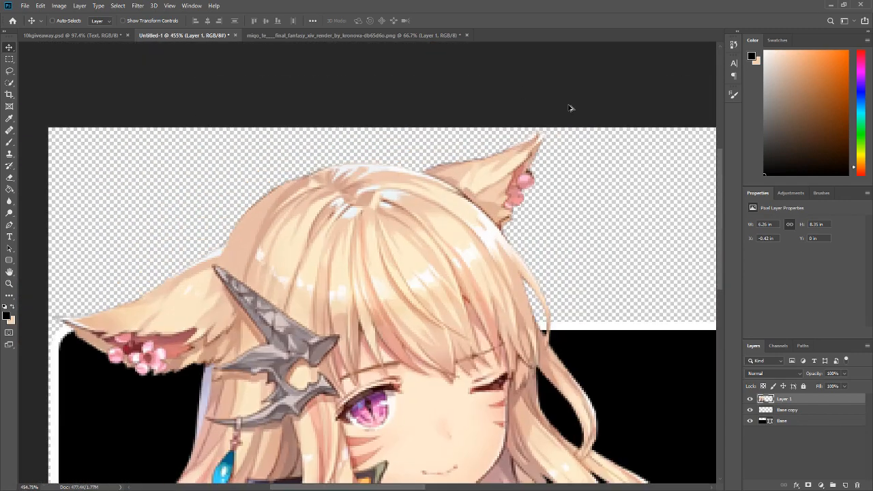
{"action": "mouse_move", "coordinate": [471, 204]}
{"action": "left_mouse_down"}
{"action": "mouse_move", "coordinate": [468, 228]}
{"action": "mouse_move", "coordinate": [465, 206]}
{"action": "left_mouse_up"}
{"action": "scroll", "coordinate": [390, 294], "scroll_direction": "down", "scroll_amount": 9}
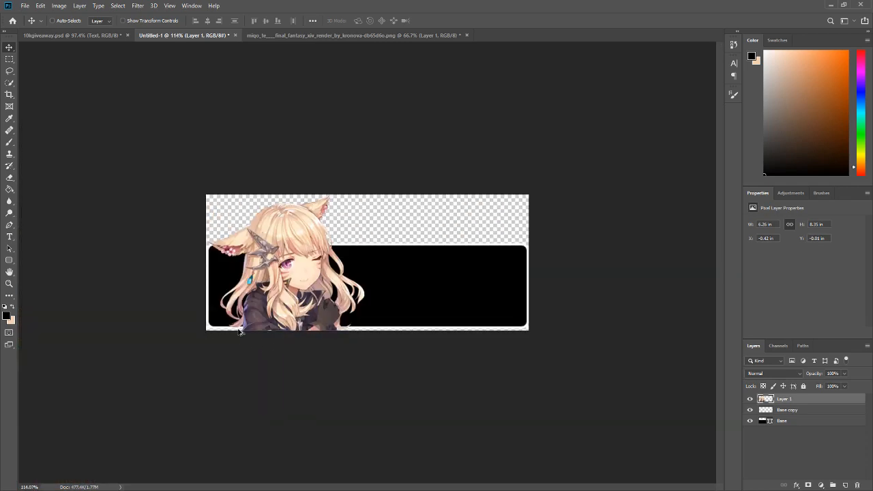
{"action": "scroll", "coordinate": [273, 282], "scroll_direction": "up", "scroll_amount": 3}
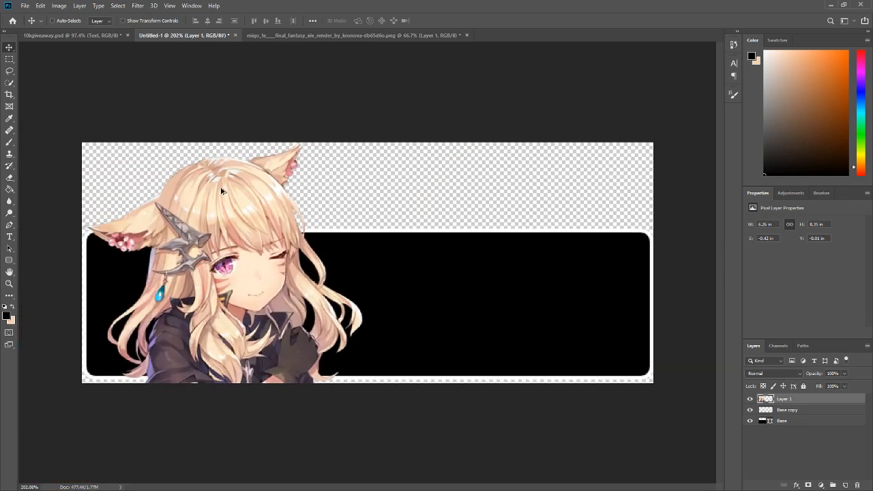
- Sample light tones from the character's hair with the Eyedropper, finishing with a peach tone from the left ear as foreground colour
{"action": "key", "text": "i"}
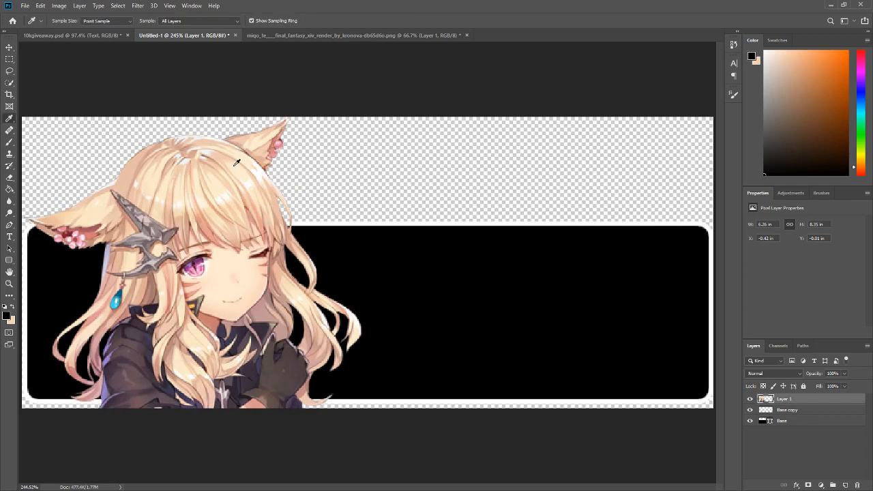
{"action": "left_click_drag", "start_coordinate": [237, 162], "coordinate": [252, 181]}
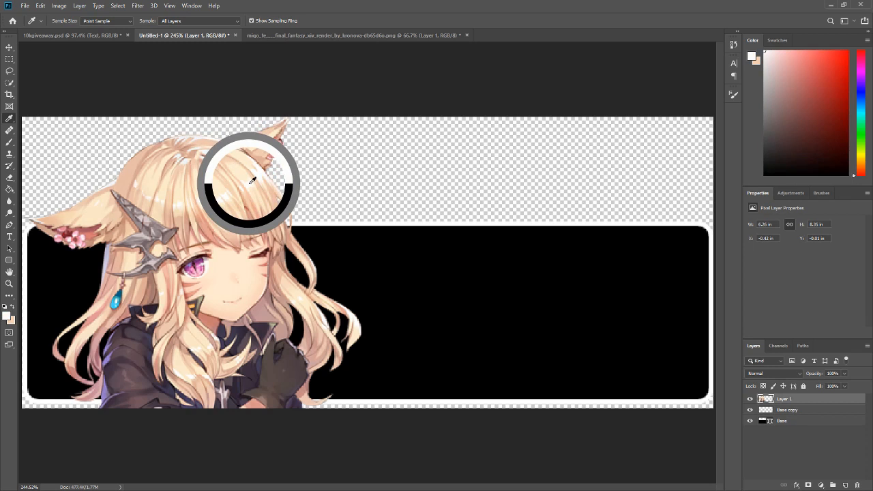
{"action": "left_click_drag", "start_coordinate": [252, 180], "coordinate": [230, 159]}
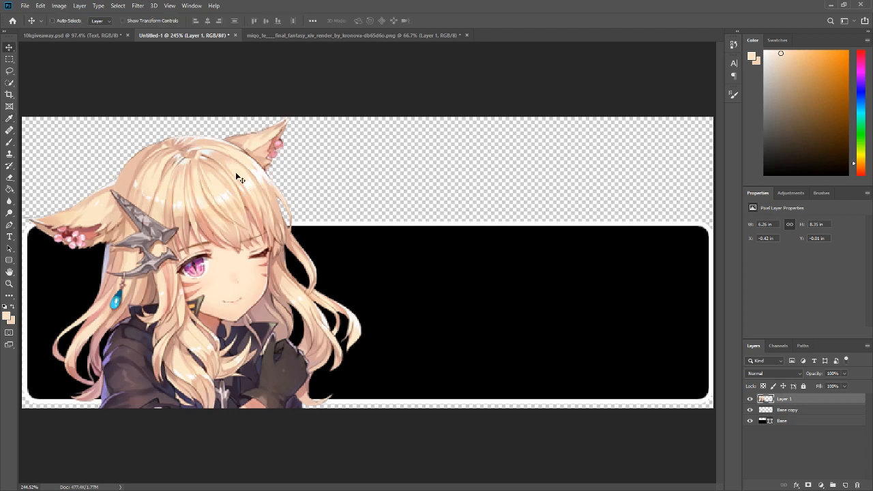
{"action": "left_click_drag", "start_coordinate": [196, 184], "coordinate": [196, 178]}
{"action": "key", "text": "v"}
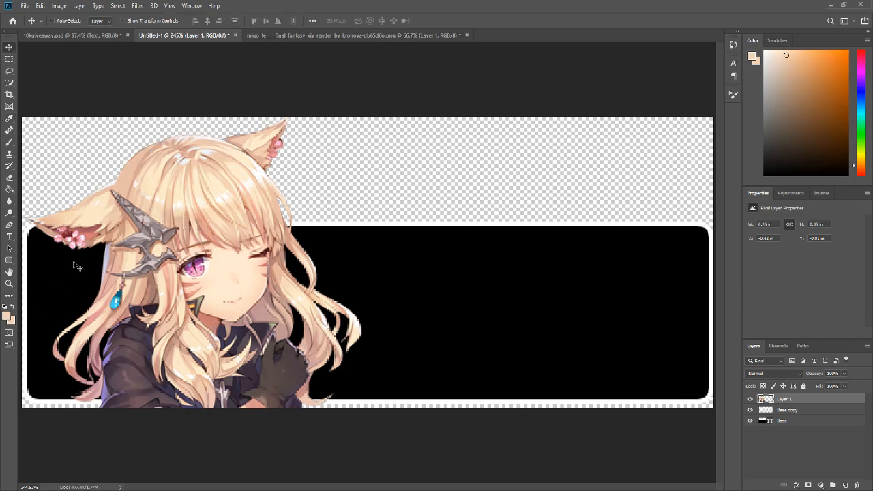
{"action": "key", "text": "i"}
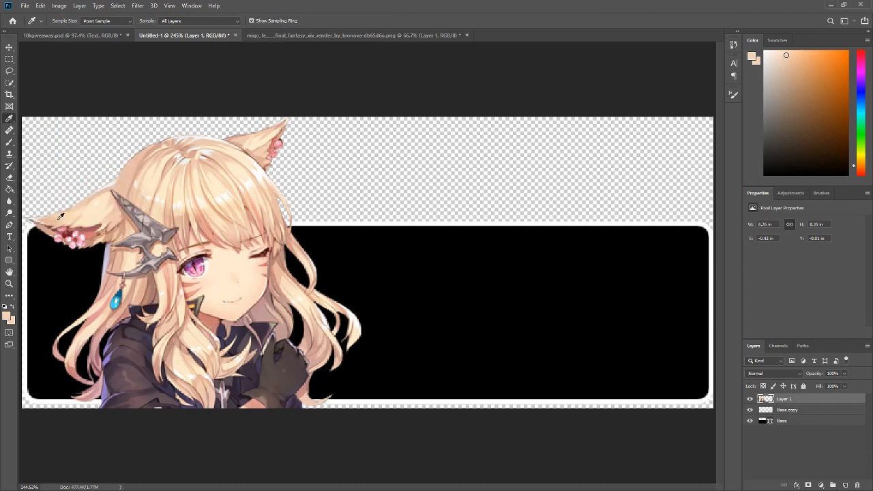
{"action": "left_click_drag", "start_coordinate": [61, 216], "coordinate": [56, 217]}
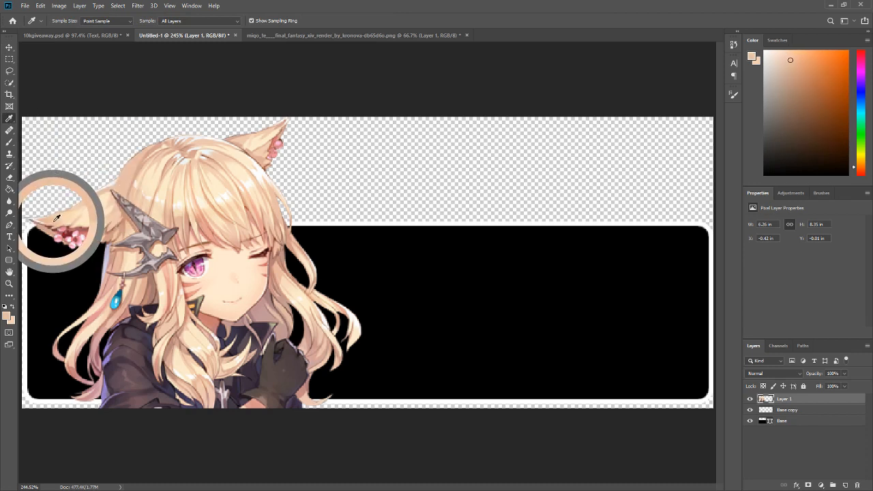
{"action": "key", "text": "v"}
- Change the Base shape's fill from black to the light peach of the current background colour
{"action": "scroll", "coordinate": [279, 299], "scroll_direction": "down", "scroll_amount": 6}
{"action": "scroll", "coordinate": [254, 306], "scroll_direction": "up", "scroll_amount": 3}
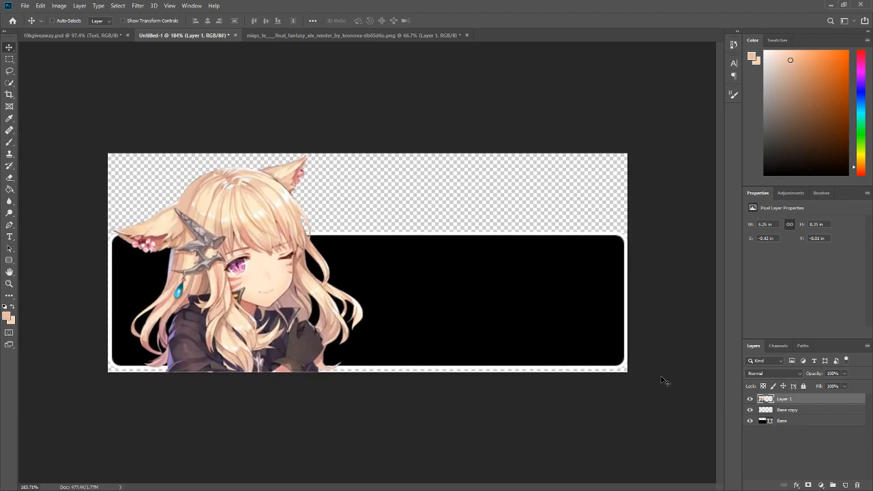
{"action": "left_click", "coordinate": [791, 422]}
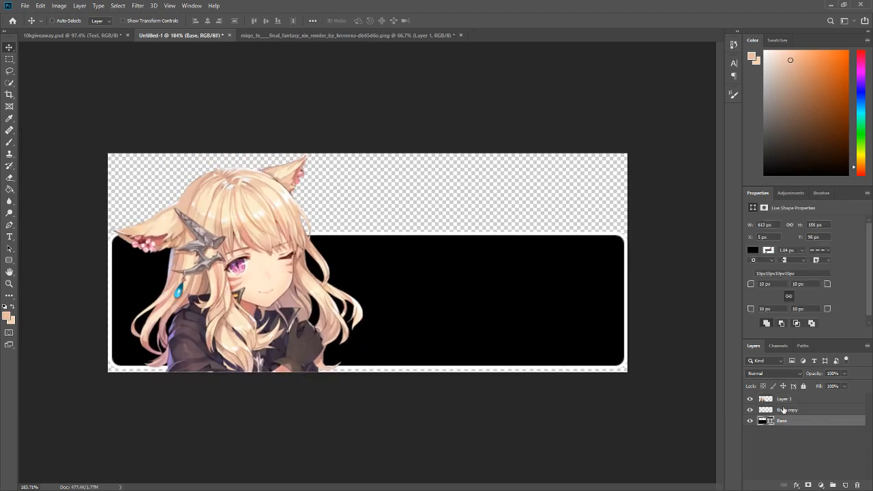
{"action": "left_click", "coordinate": [754, 250]}
{"action": "left_click", "coordinate": [840, 268]}
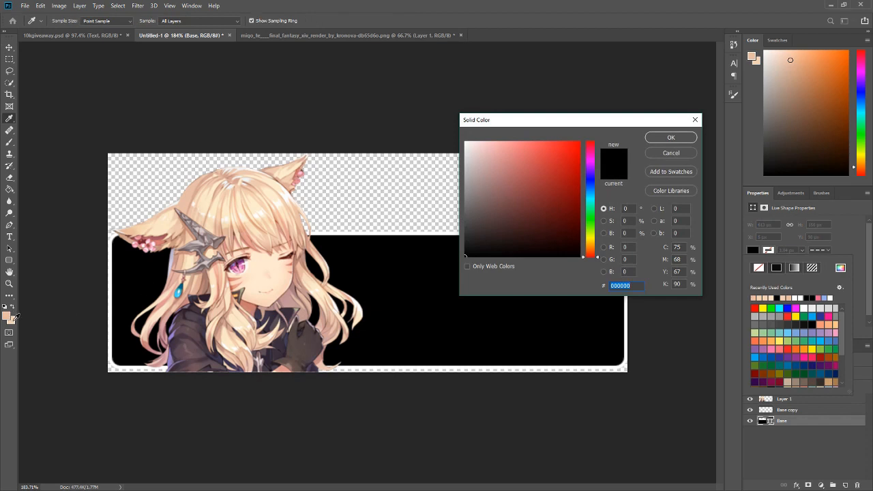
{"action": "left_click", "coordinate": [14, 317]}
{"action": "left_click", "coordinate": [671, 138]}
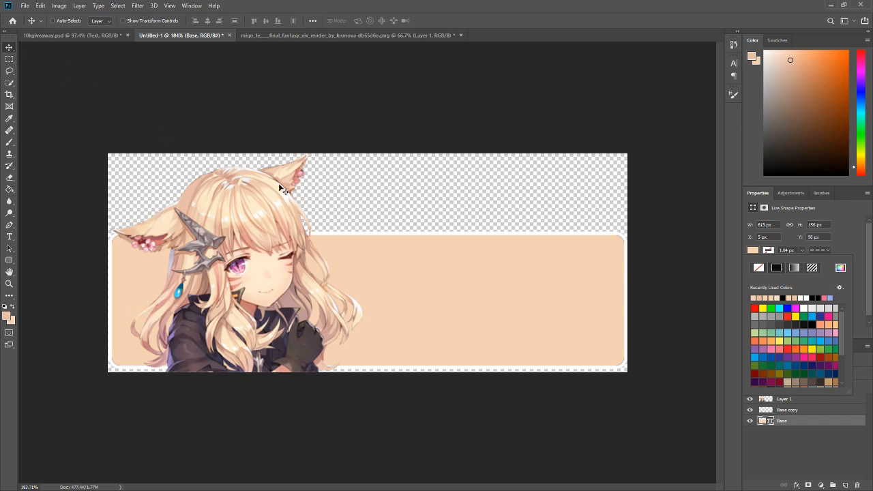
- Duplicate the peach Base layer and fill the copy with the recently used pink
{"action": "scroll", "coordinate": [234, 271], "scroll_direction": "up", "scroll_amount": 3}
{"action": "scroll", "coordinate": [234, 270], "scroll_direction": "down", "scroll_amount": 3}
{"action": "scroll", "coordinate": [234, 271], "scroll_direction": "up", "scroll_amount": 1}
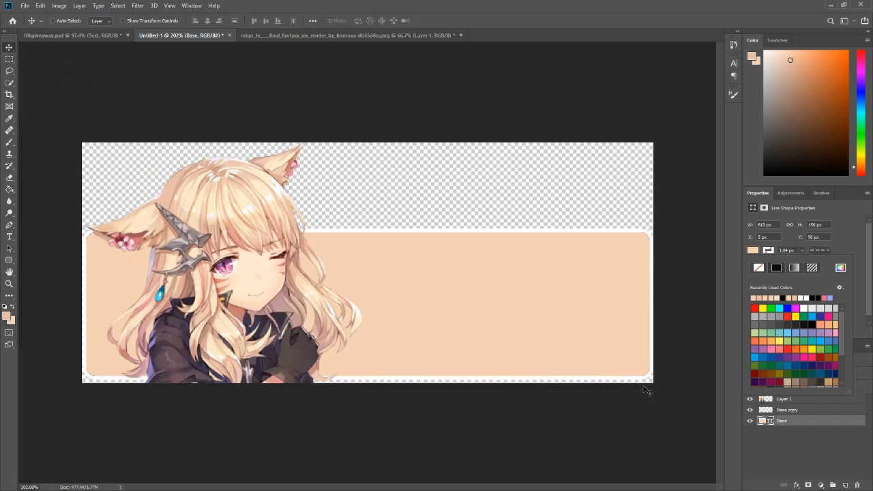
{"action": "left_click", "coordinate": [800, 422]}
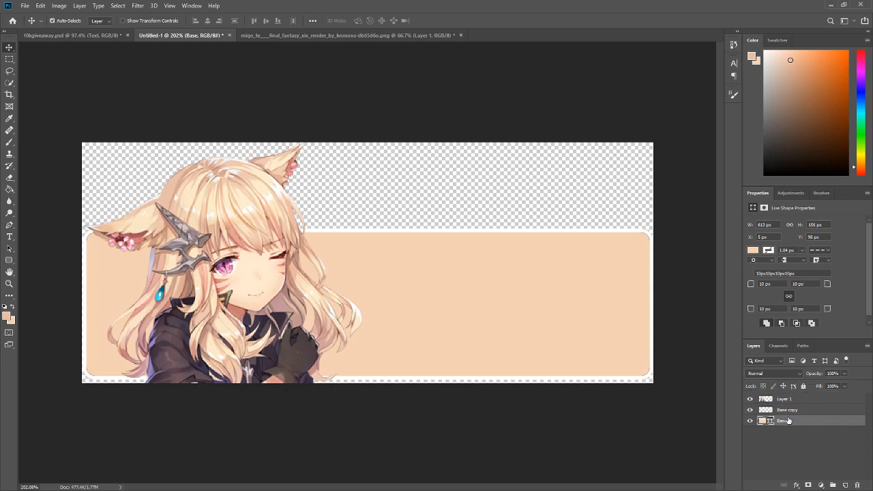
{"action": "key", "text": "ctrl+j"}
{"action": "left_click", "coordinate": [754, 251]}
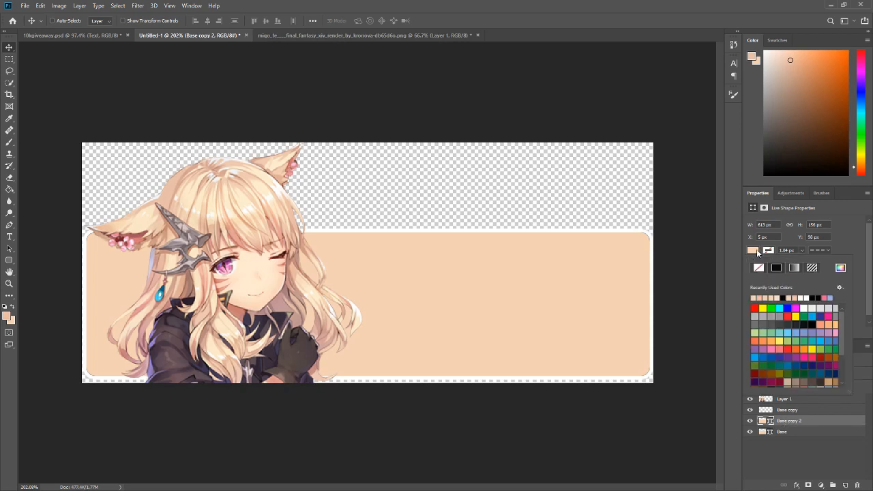
{"action": "left_click", "coordinate": [827, 297]}
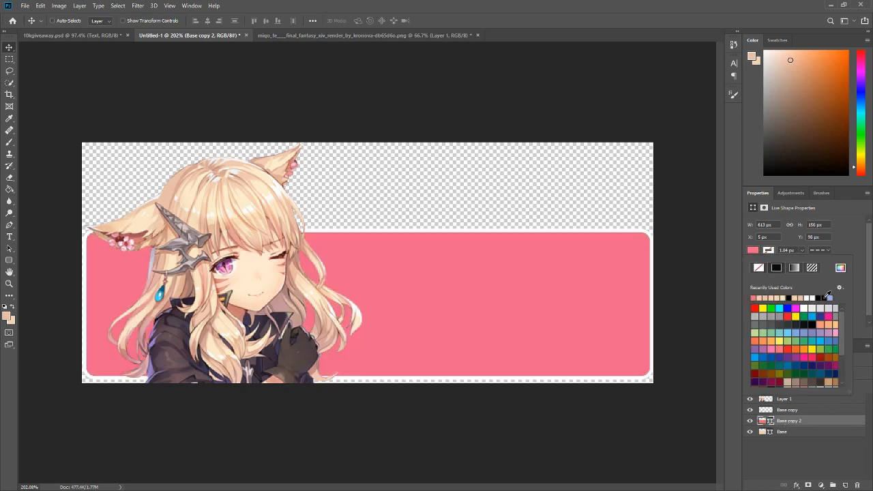
{"action": "left_click", "coordinate": [12, 44]}
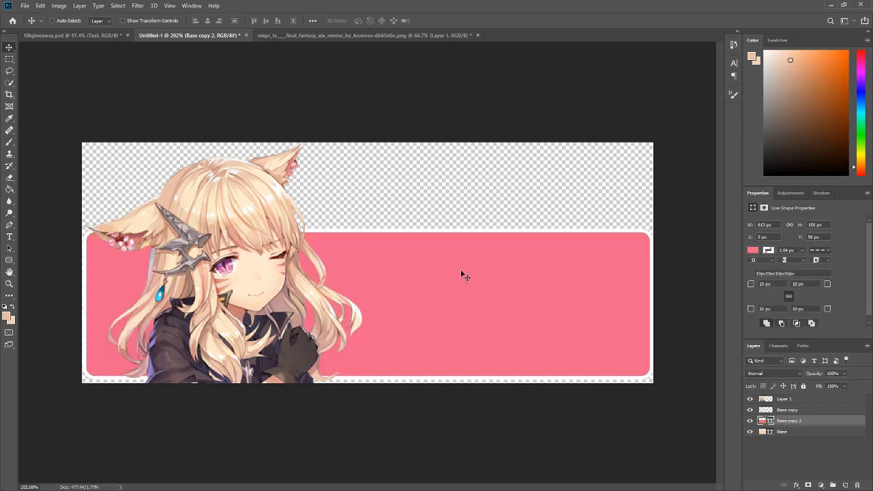
- Add a white inside Stroke effect of 2 px to the pink Base copy 2 layer
{"action": "right_click", "coordinate": [801, 421]}
{"action": "left_click", "coordinate": [773, 51]}
{"action": "left_click", "coordinate": [526, 222]}
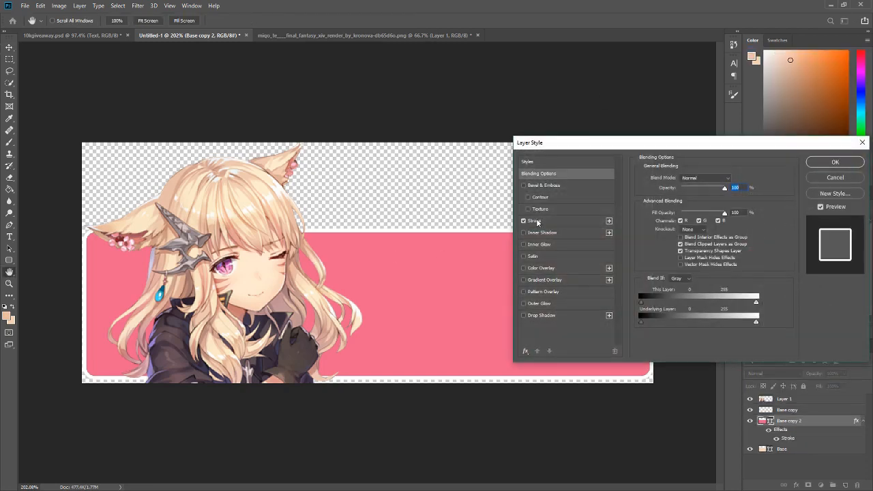
{"action": "left_click", "coordinate": [535, 221]}
{"action": "left_click", "coordinate": [680, 187]}
{"action": "left_click", "coordinate": [679, 202]}
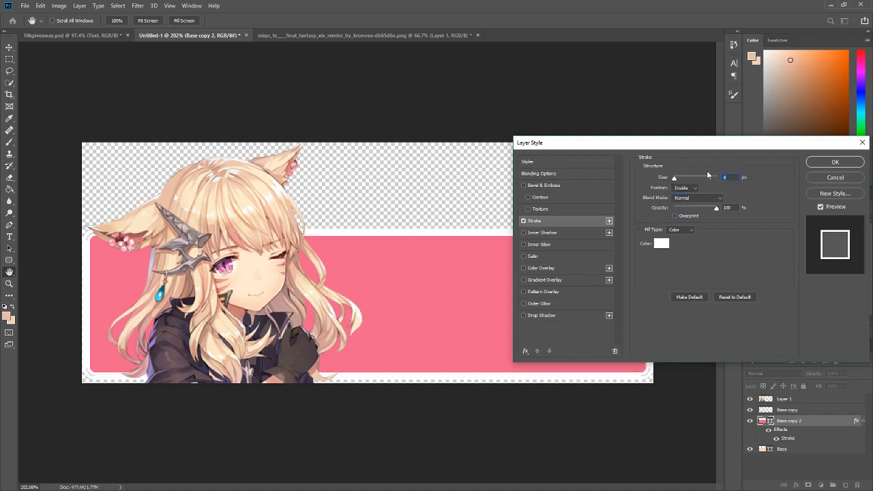
{"action": "type", "text": "3"}
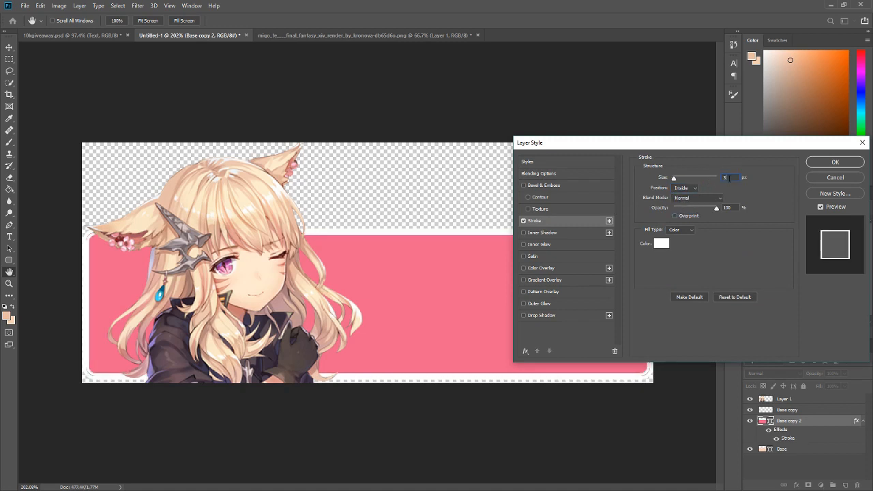
{"action": "type", "text": "2"}
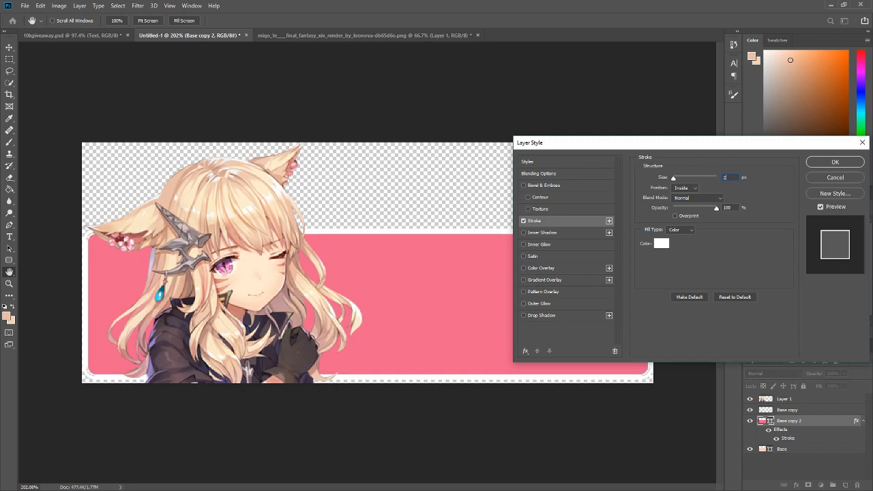
{"action": "left_click", "coordinate": [837, 163]}
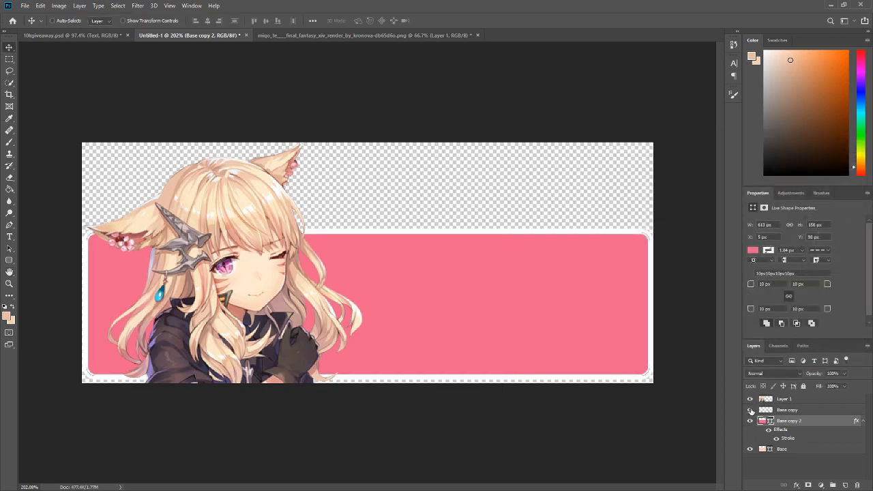
- Toggle the Base copy layer's visibility to check the outer border, and rename that layer White Border
{"action": "left_click", "coordinate": [751, 410]}
{"action": "left_click", "coordinate": [751, 410]}
{"action": "left_click", "coordinate": [750, 410]}
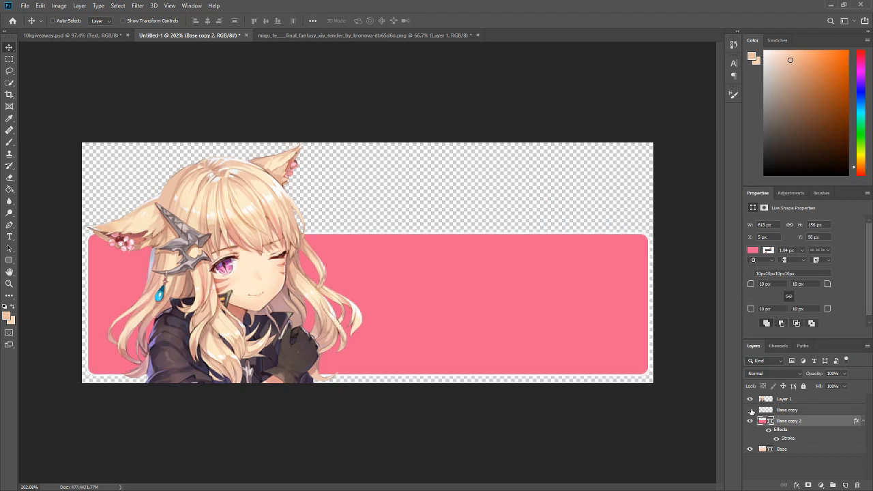
{"action": "left_click", "coordinate": [751, 410]}
{"action": "double_click", "coordinate": [786, 410]}
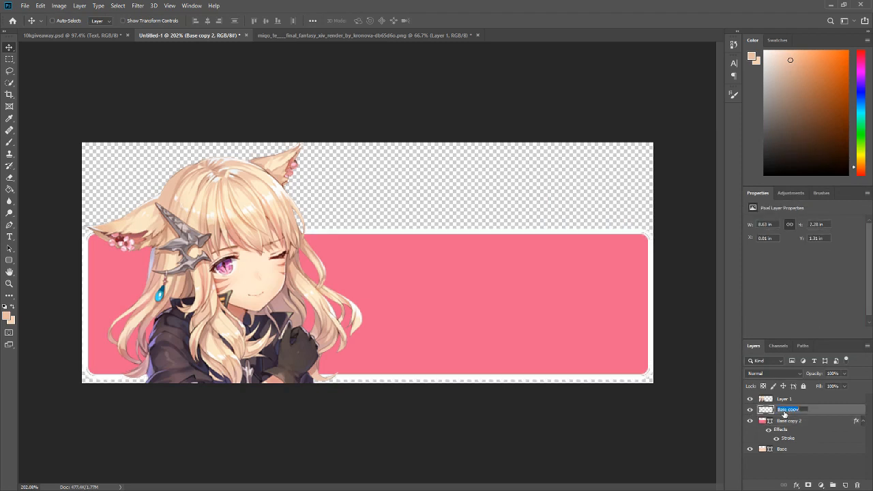
{"action": "type", "text": "White Border"}
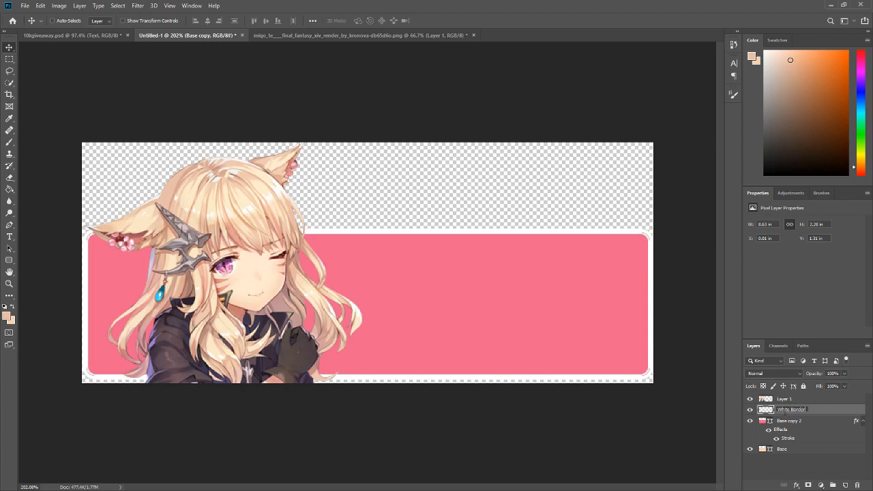
{"action": "key", "text": "Return"}
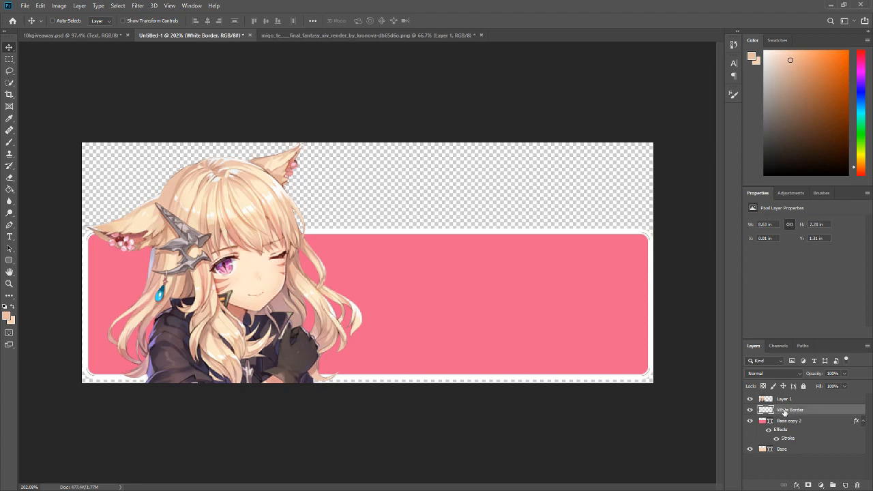
- Thicken the white inside stroke on the pink Base copy 2 layer slightly and rasterize the layer
{"action": "right_click", "coordinate": [792, 423]}
{"action": "key", "text": "Escape"}
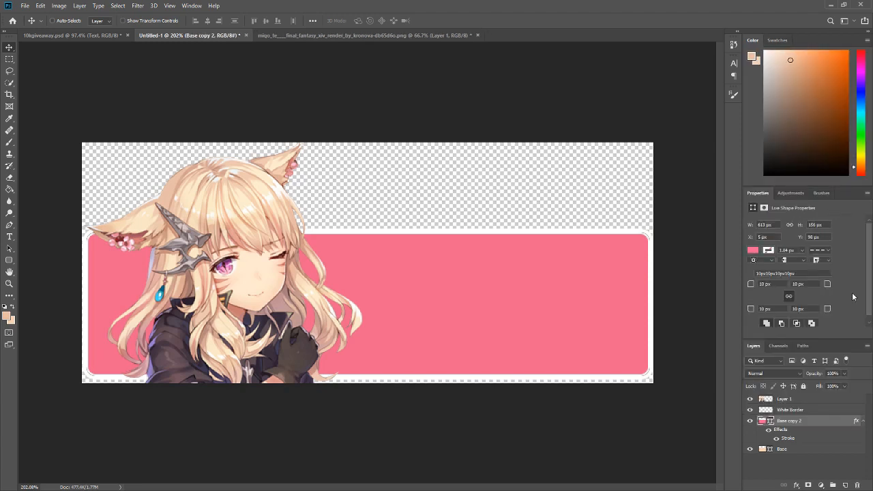
{"action": "right_click", "coordinate": [800, 423]}
{"action": "key", "text": "Escape"}
{"action": "left_click", "coordinate": [540, 221]}
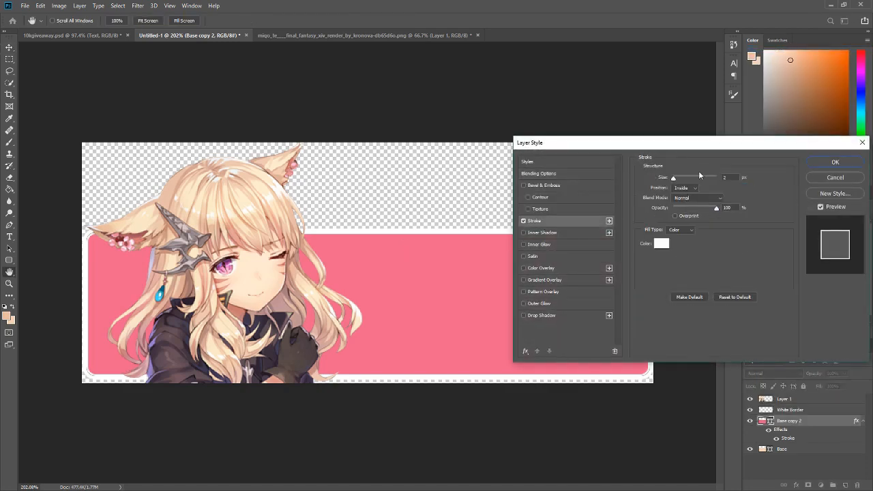
{"action": "left_click", "coordinate": [729, 177]}
{"action": "left_click", "coordinate": [836, 162]}
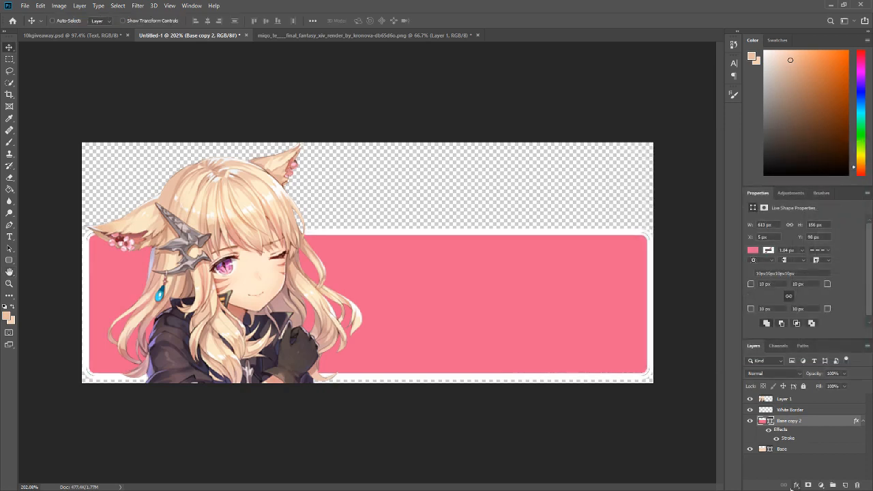
{"action": "right_click", "coordinate": [788, 422]}
{"action": "left_click", "coordinate": [790, 176]}
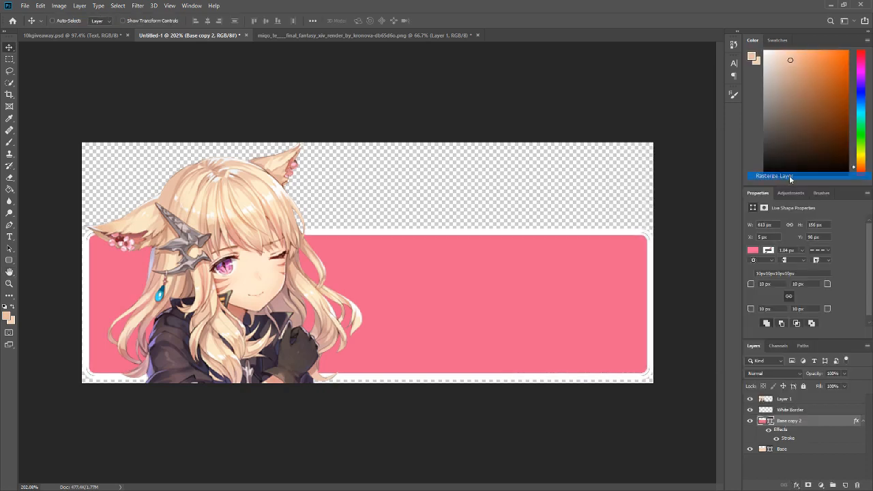
- Duplicate the peach Base layer and move the copy above the pink layer, directly below White Border
{"action": "left_click", "coordinate": [786, 449]}
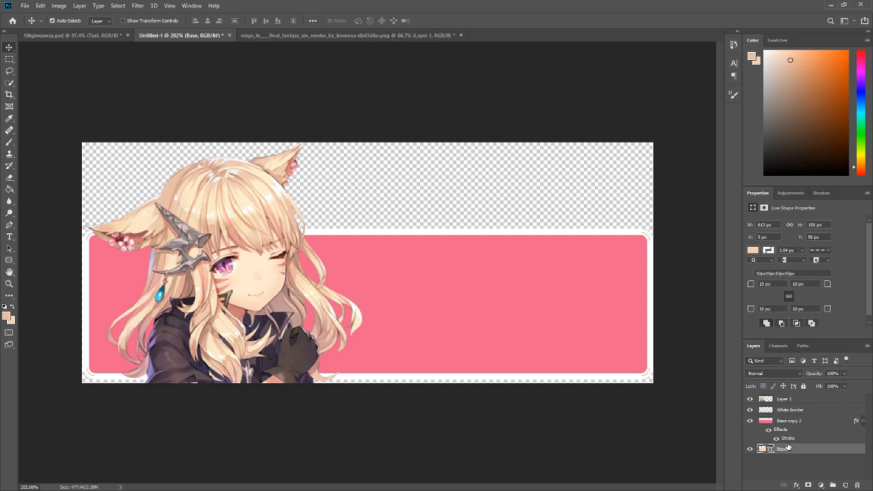
{"action": "key", "text": "ctrl+j"}
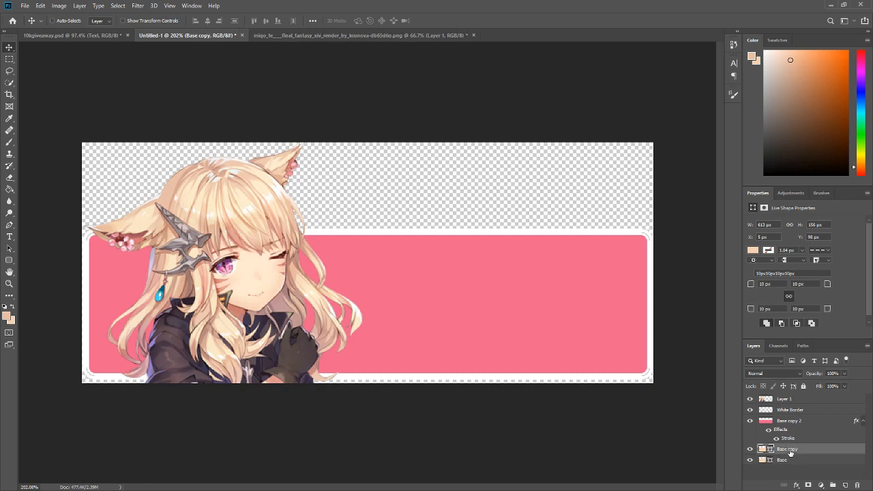
{"action": "left_click_drag", "start_coordinate": [790, 453], "coordinate": [783, 421]}
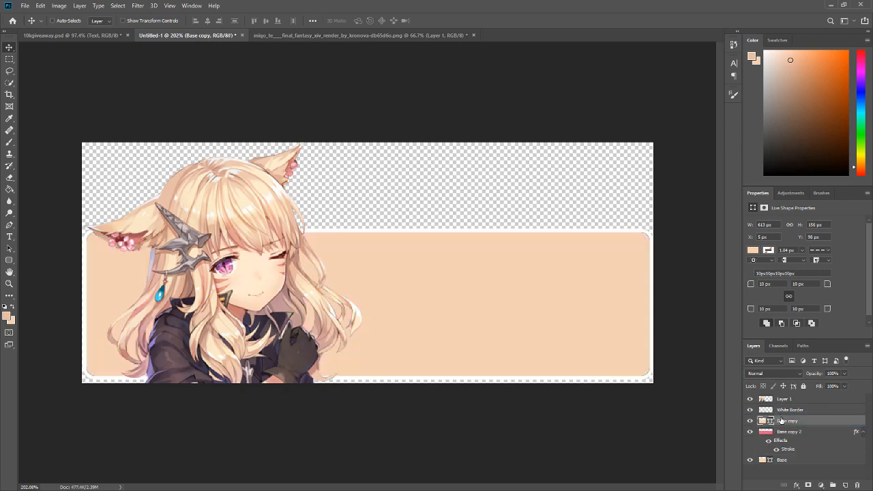
- Start transforming the peach Base copy, pulling its top-right corner inward to about 99.5% width and 98% height
{"action": "key", "text": "ctrl+t"}
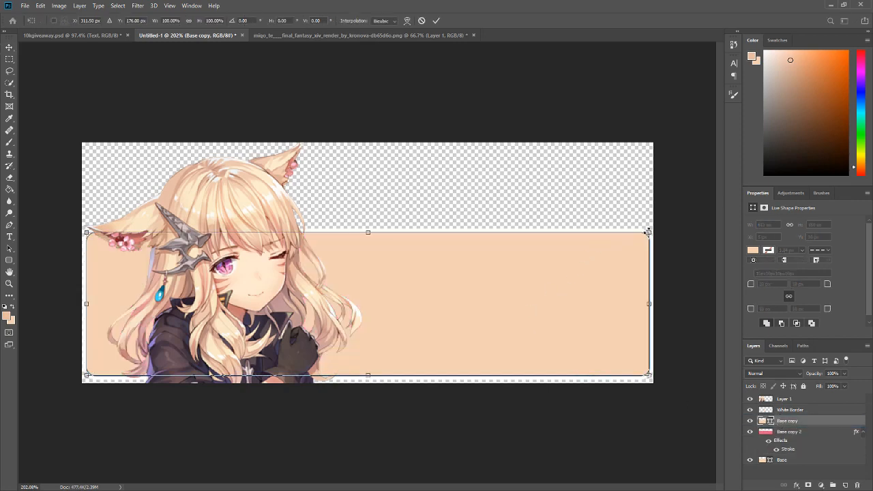
{"action": "scroll", "coordinate": [680, 224], "scroll_direction": "up", "scroll_amount": 6}
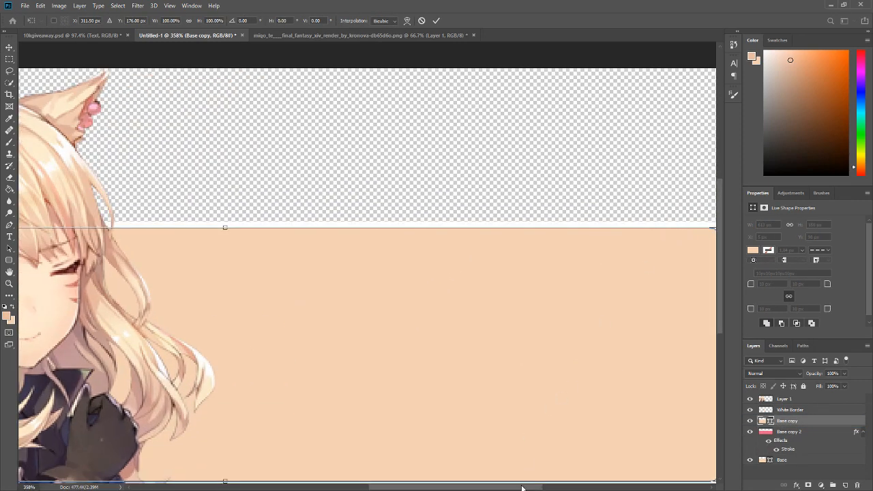
{"action": "left_click_drag", "start_coordinate": [522, 489], "coordinate": [593, 489]}
{"action": "scroll", "coordinate": [401, 302], "scroll_direction": "up", "scroll_amount": 3}
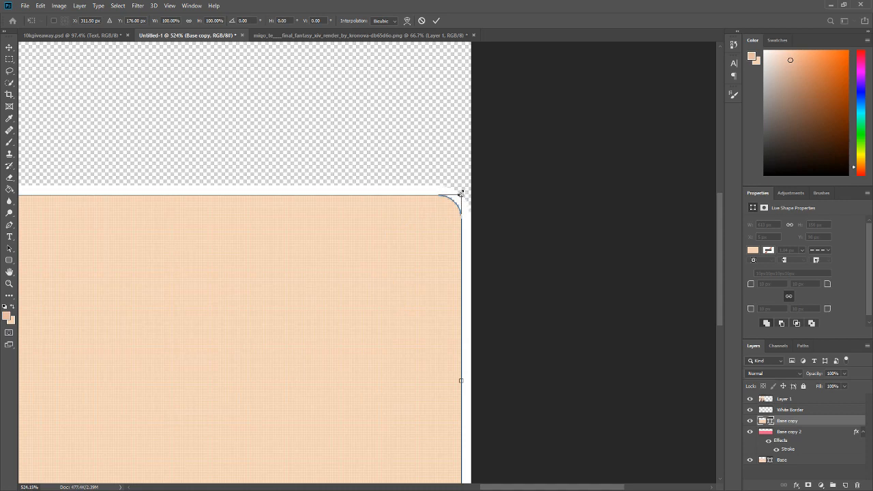
{"action": "mouse_move", "coordinate": [461, 194]}
{"action": "left_mouse_down"}
{"action": "mouse_move", "coordinate": [464, 181]}
{"action": "mouse_move", "coordinate": [446, 197]}
{"action": "mouse_move", "coordinate": [453, 200]}
{"action": "left_mouse_up"}
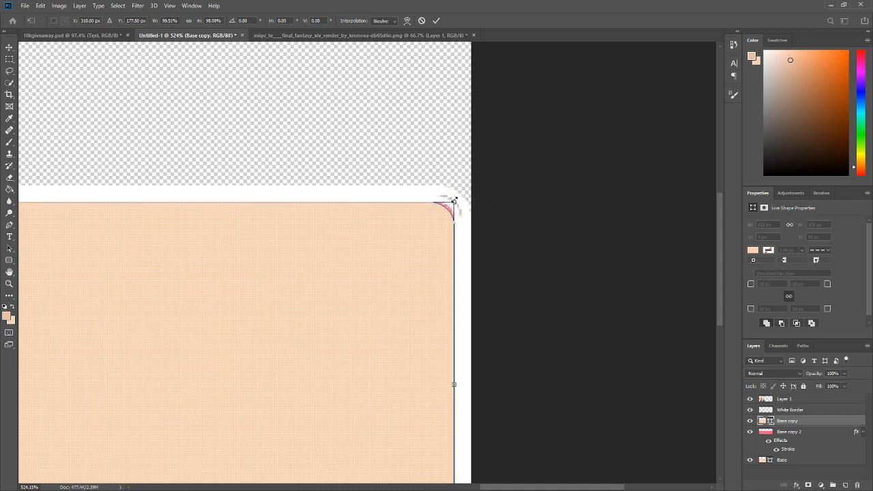
- Pull the peach copy's left edge inward to about 99% width and check the top-left corner against the border
{"action": "scroll", "coordinate": [414, 322], "scroll_direction": "down", "scroll_amount": 10}
{"action": "scroll", "coordinate": [147, 335], "scroll_direction": "up", "scroll_amount": 10}
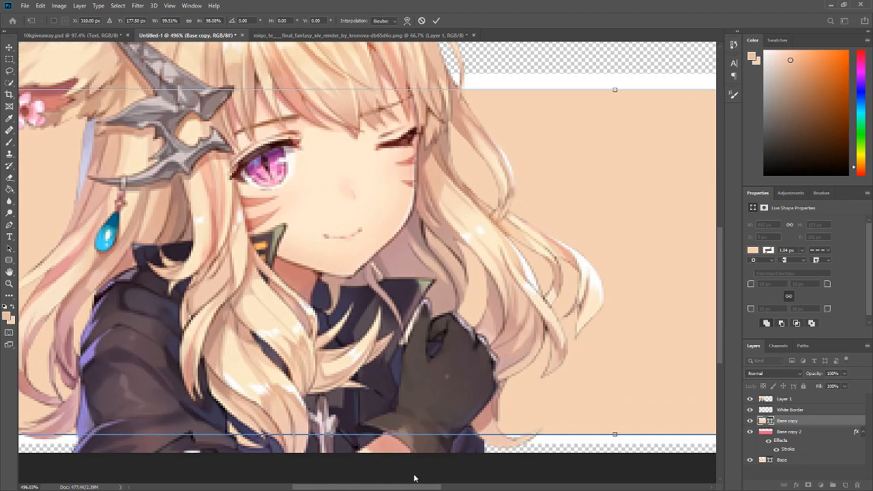
{"action": "left_click_drag", "start_coordinate": [360, 487], "coordinate": [289, 487]}
{"action": "scroll", "coordinate": [270, 208], "scroll_direction": "up", "scroll_amount": 3}
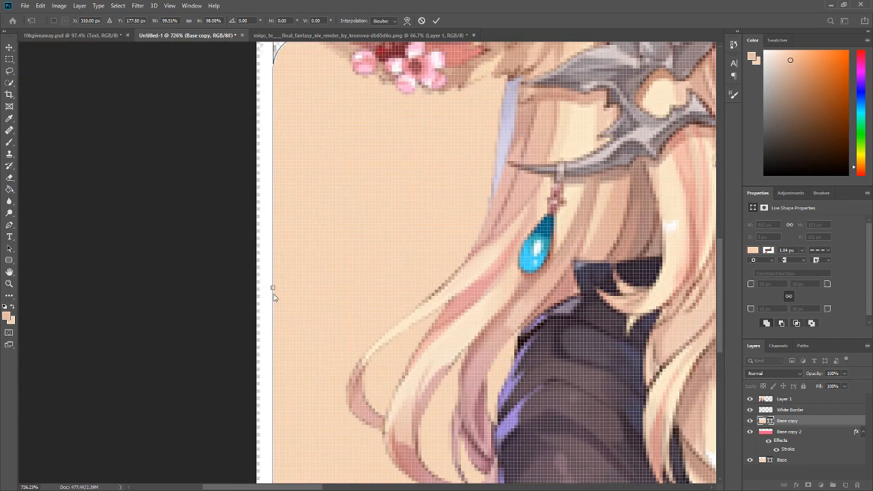
{"action": "left_click_drag", "start_coordinate": [274, 289], "coordinate": [282, 286]}
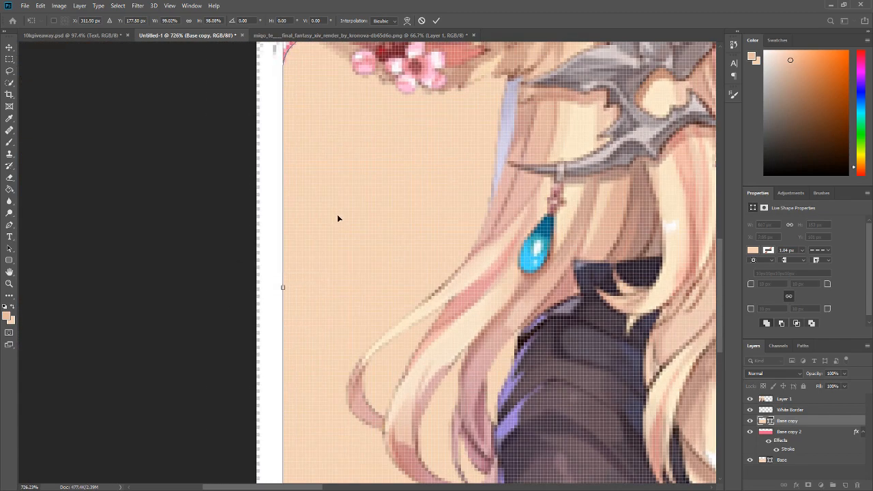
{"action": "scroll", "coordinate": [336, 212], "scroll_direction": "up", "scroll_amount": 3}
{"action": "scroll", "coordinate": [334, 204], "scroll_direction": "up", "scroll_amount": 2}
{"action": "scroll", "coordinate": [295, 207], "scroll_direction": "up", "scroll_amount": 4}
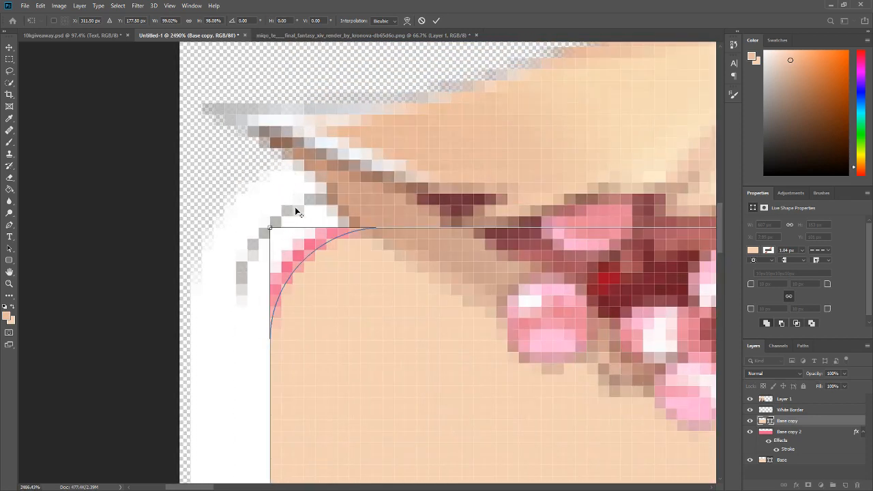
{"action": "scroll", "coordinate": [311, 232], "scroll_direction": "down", "scroll_amount": 10}
{"action": "scroll", "coordinate": [146, 411], "scroll_direction": "up", "scroll_amount": 1}
{"action": "scroll", "coordinate": [339, 422], "scroll_direction": "up", "scroll_amount": 9}
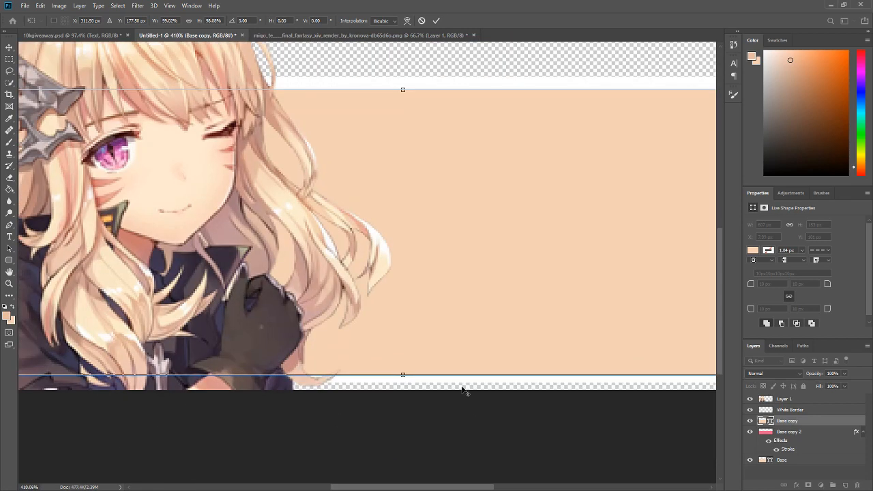
- Raise the peach copy's bottom edge to about 96% height, check the top edge and apply the transform
{"action": "scroll", "coordinate": [360, 413], "scroll_direction": "up", "scroll_amount": 5}
{"action": "left_click_drag", "start_coordinate": [392, 352], "coordinate": [386, 315]}
{"action": "scroll", "coordinate": [387, 314], "scroll_direction": "down", "scroll_amount": 10}
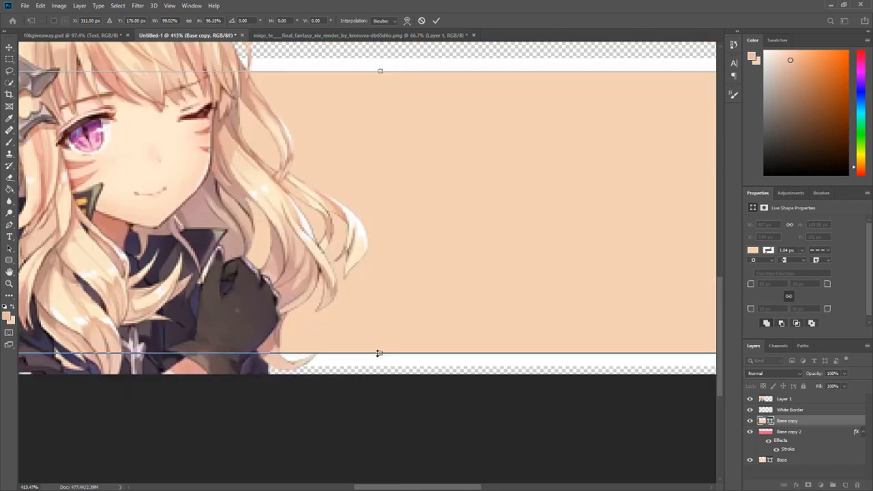
{"action": "scroll", "coordinate": [388, 71], "scroll_direction": "up", "scroll_amount": 8}
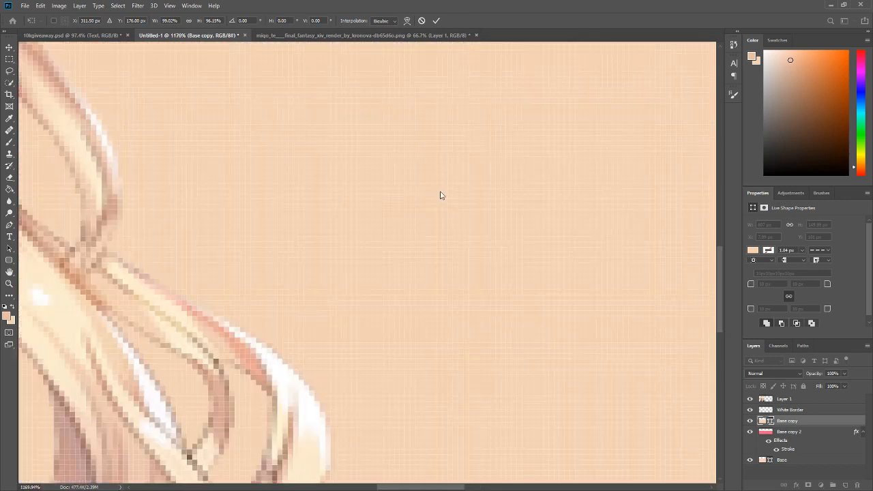
{"action": "left_click_drag", "start_coordinate": [717, 275], "coordinate": [713, 214]}
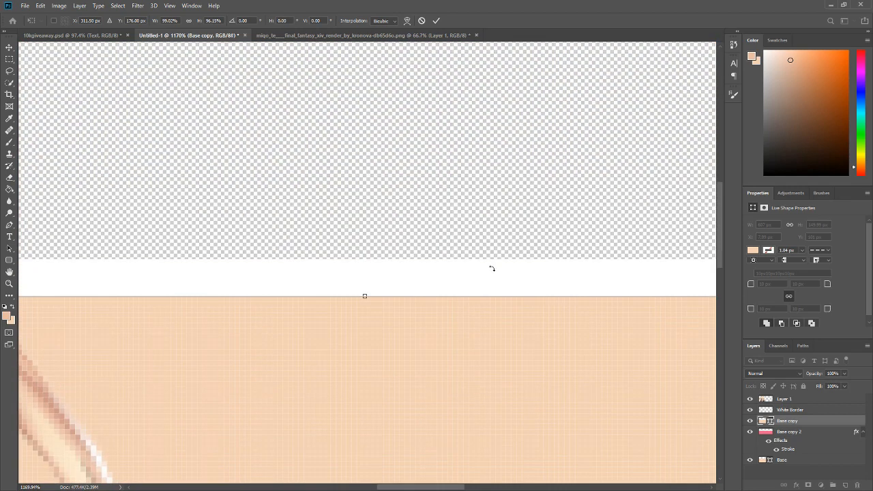
{"action": "mouse_move", "coordinate": [365, 296]}
{"action": "left_mouse_down"}
{"action": "mouse_move", "coordinate": [367, 312]}
{"action": "mouse_move", "coordinate": [367, 296]}
{"action": "left_mouse_up"}
{"action": "scroll", "coordinate": [390, 279], "scroll_direction": "down", "scroll_amount": 8}
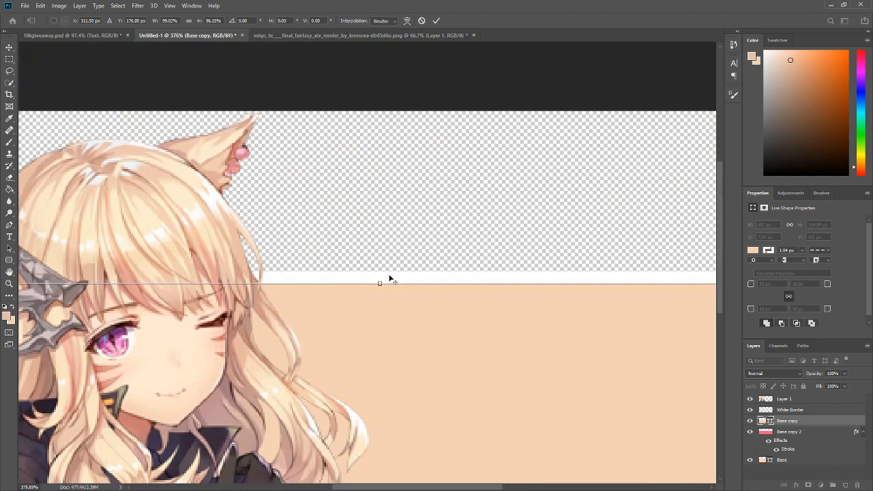
{"action": "left_click", "coordinate": [436, 21]}
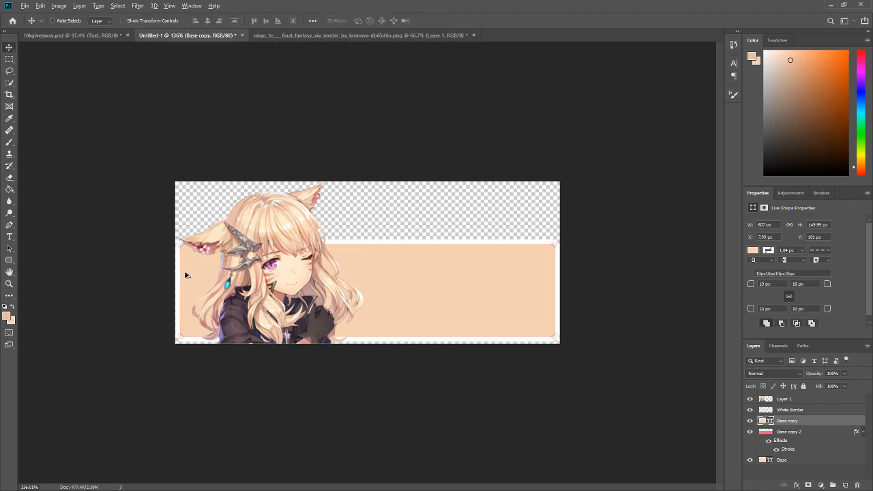
- Set all corner radii of the peach Base copy to 7 px and rasterize the layer
{"action": "scroll", "coordinate": [141, 223], "scroll_direction": "up", "scroll_amount": 3}
{"action": "scroll", "coordinate": [41, 236], "scroll_direction": "up", "scroll_amount": 7}
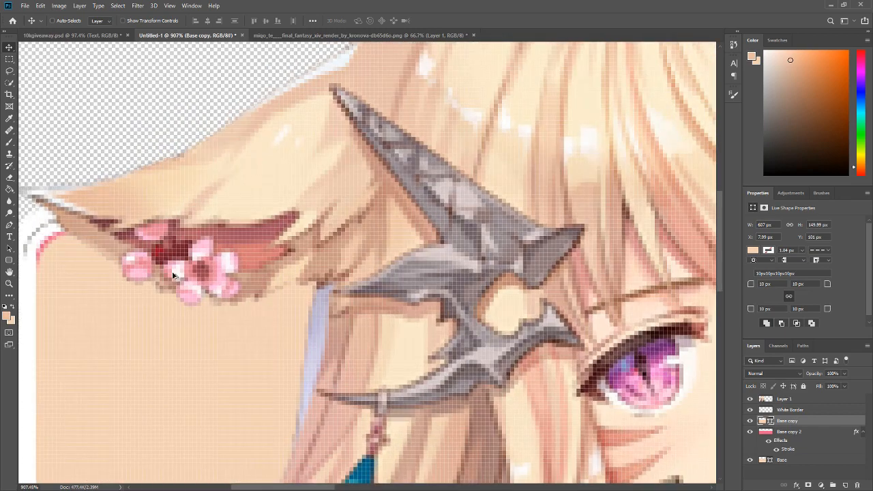
{"action": "scroll", "coordinate": [191, 283], "scroll_direction": "down", "scroll_amount": 8}
{"action": "left_click", "coordinate": [765, 284]}
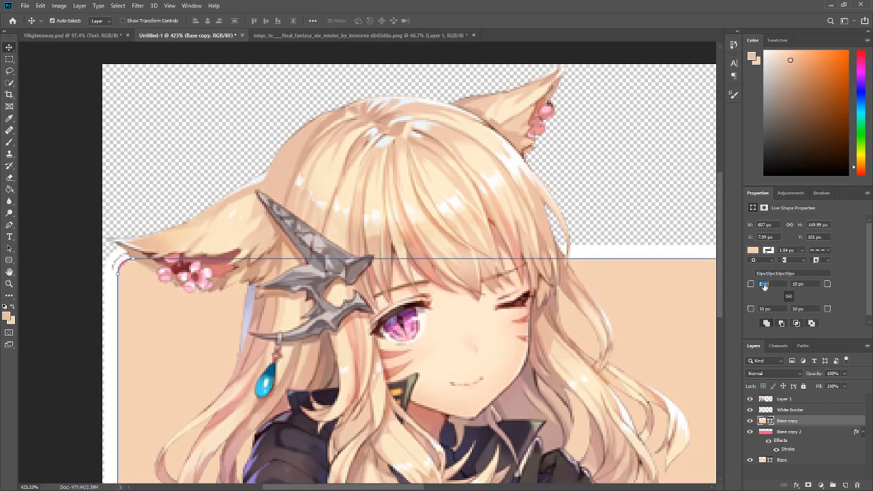
{"action": "key", "text": "Up"}
{"action": "key", "text": "Down"}
{"action": "key", "text": "Down"}
{"action": "key", "text": "Down"}
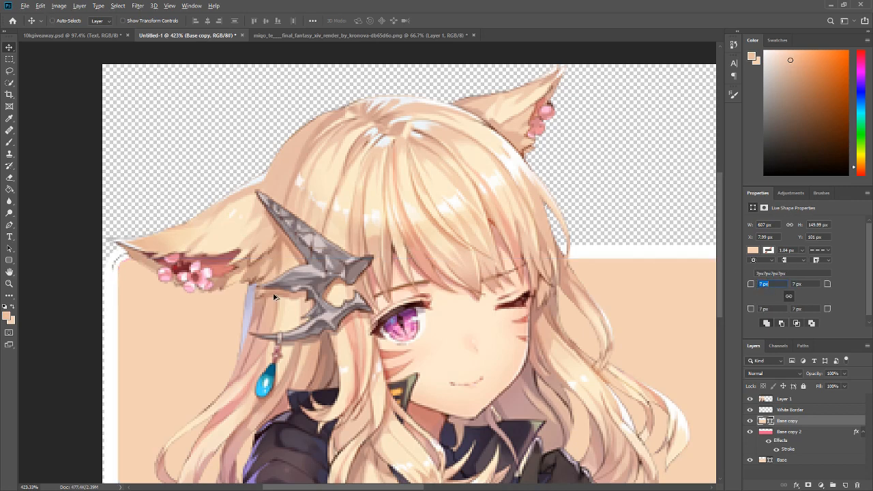
{"action": "scroll", "coordinate": [359, 366], "scroll_direction": "down", "scroll_amount": 4}
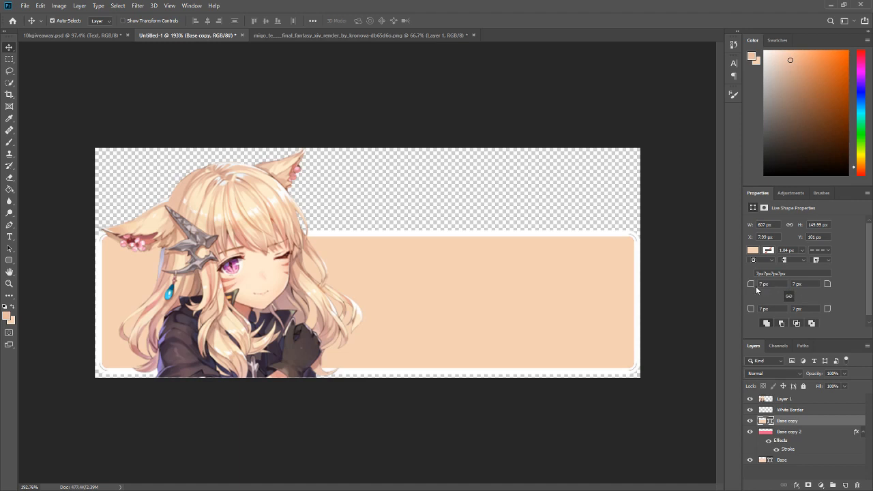
{"action": "right_click", "coordinate": [788, 423]}
{"action": "left_click", "coordinate": [795, 175]}
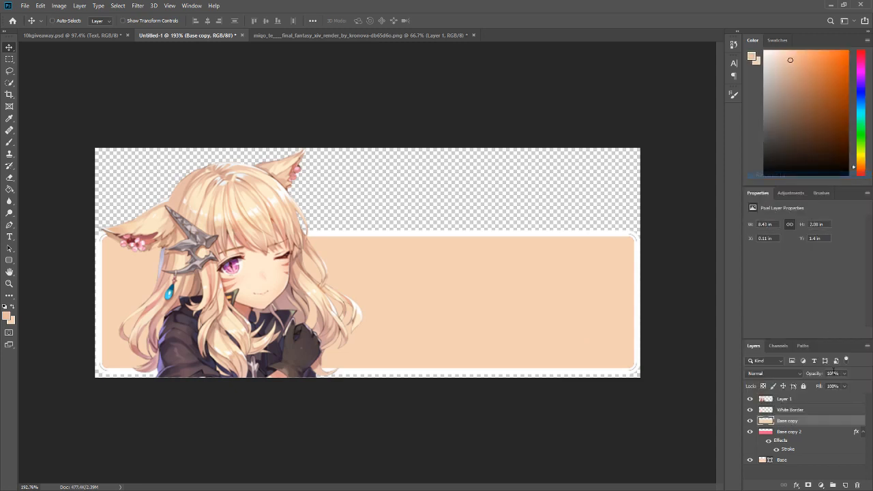
- Rasterize the layer style of Base copy 2 so its stroke becomes part of the layer's pixels
{"action": "left_click", "coordinate": [778, 434]}
{"action": "right_click", "coordinate": [779, 436]}
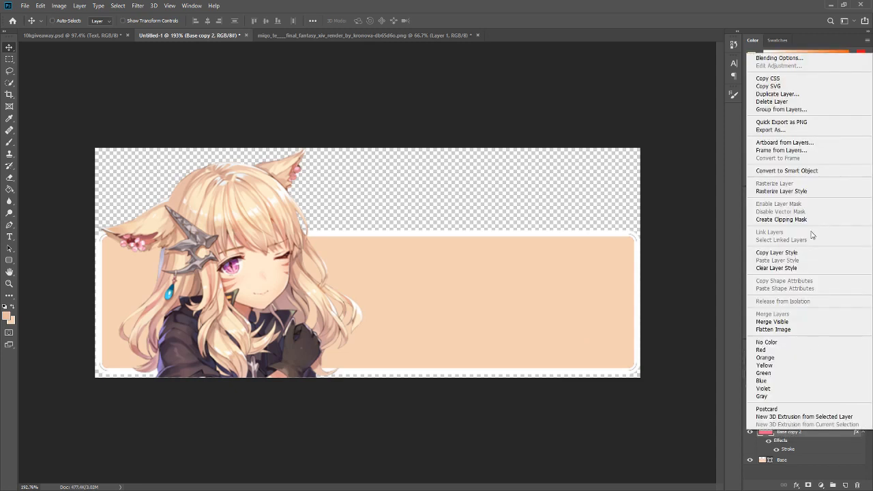
{"action": "left_click", "coordinate": [792, 192]}
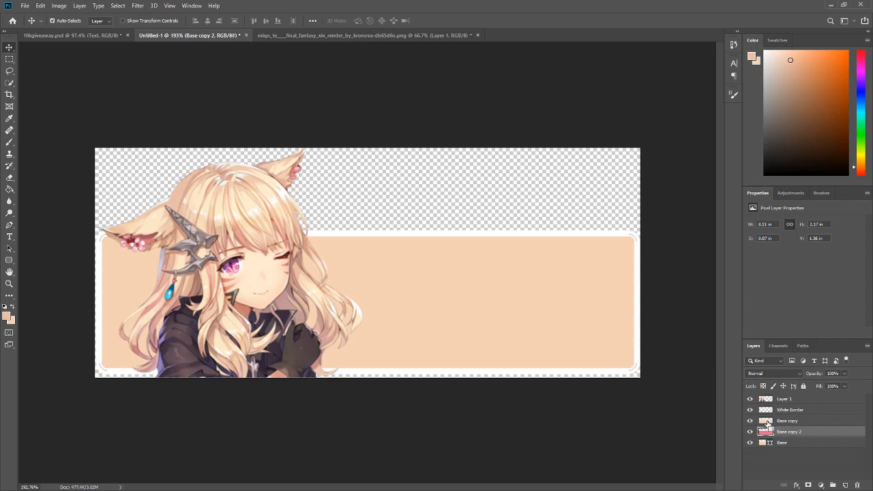
- Load the Base copy layer's outline as a selection, delete that area from Base copy 2 and deselect
{"action": "left_click", "coordinate": [768, 423], "text": "ctrl"}
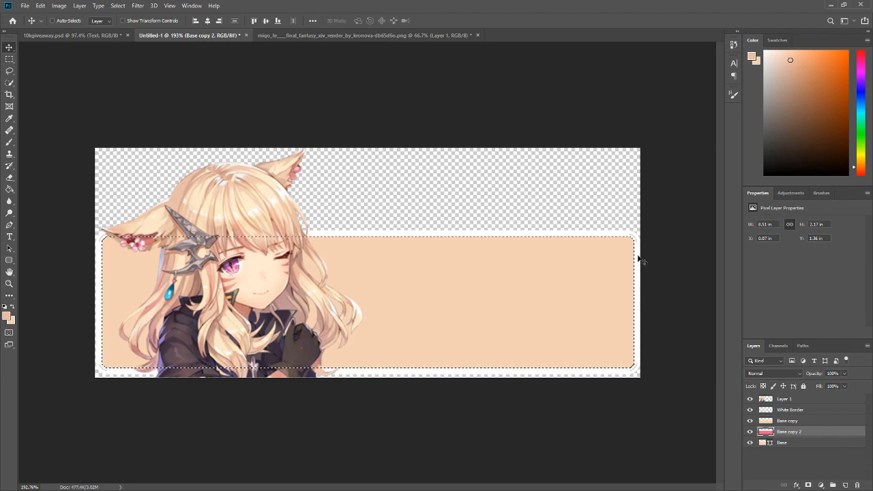
{"action": "key", "text": "Delete"}
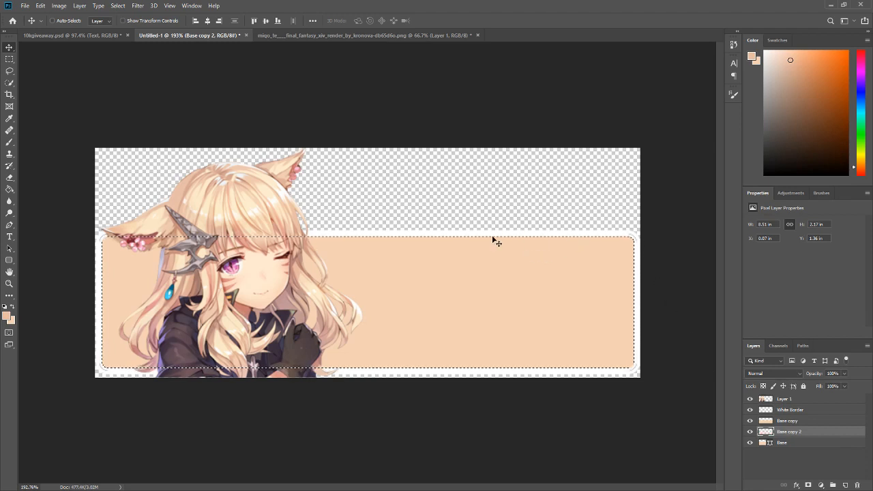
{"action": "left_click", "coordinate": [9, 60]}
{"action": "right_click", "coordinate": [348, 276]}
{"action": "left_click", "coordinate": [372, 280]}
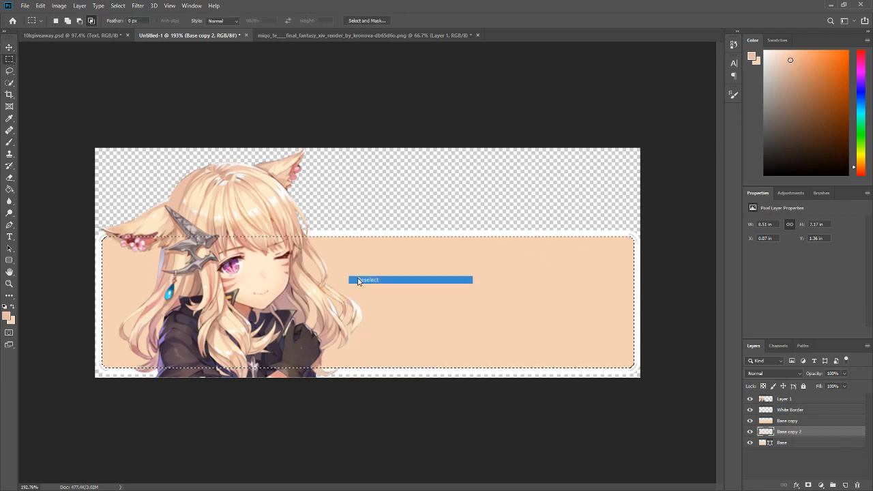
- Remove the separate Base copy layer and set the blend mode of Base copy 2 to Soft Light
{"action": "left_click", "coordinate": [794, 421]}
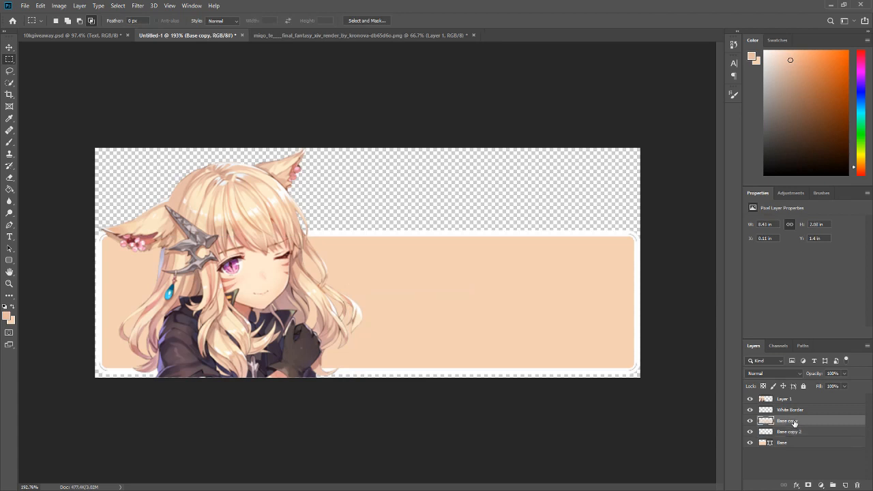
{"action": "key", "text": "ctrl+e"}
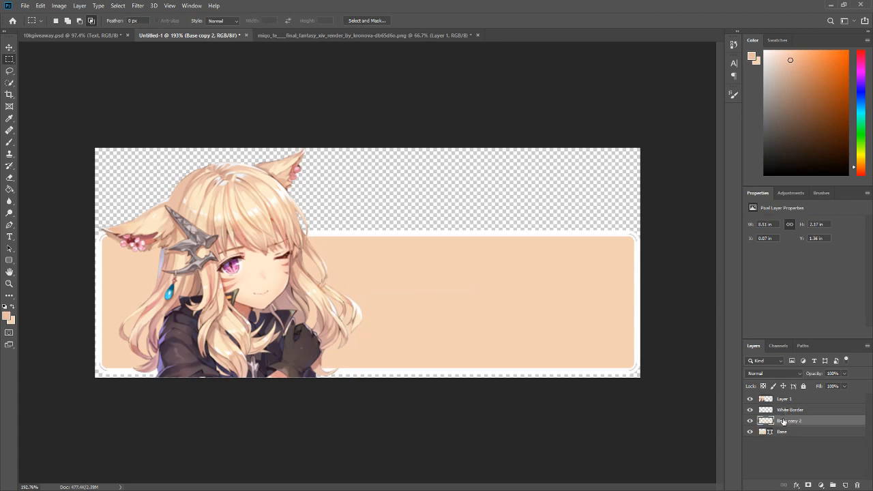
{"action": "left_click", "coordinate": [773, 373]}
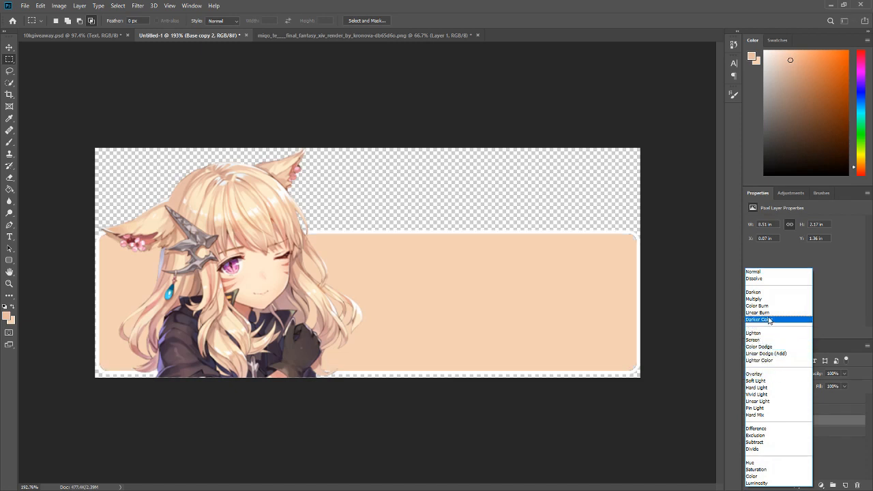
{"action": "left_click", "coordinate": [772, 381]}
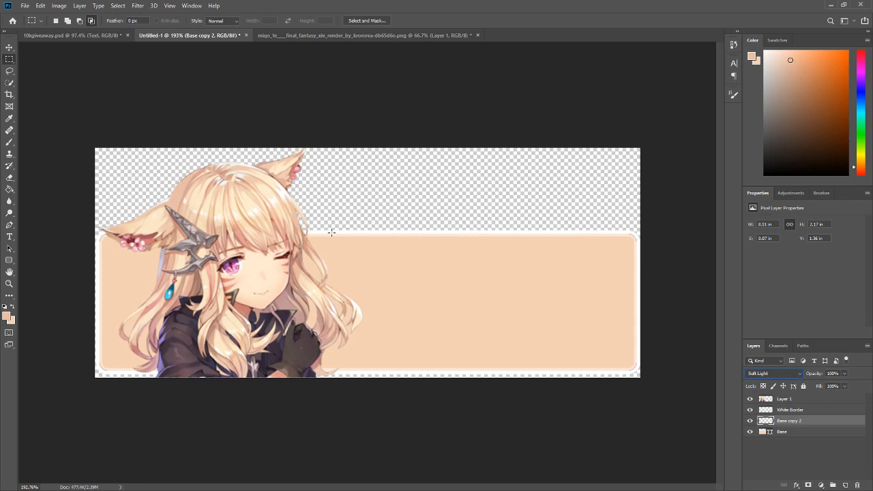
- Rename the Base copy 2 layer to "Edge Border"
{"action": "double_click", "coordinate": [786, 422]}
{"action": "type", "text": "Edge Border"}
{"action": "key", "text": "Return"}
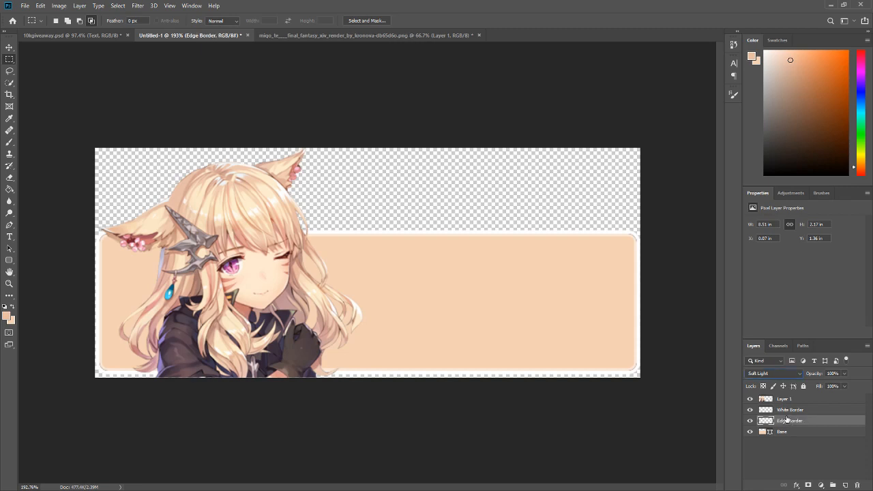
- Put the Base layer into a new group named "Background"
{"action": "left_click", "coordinate": [794, 434]}
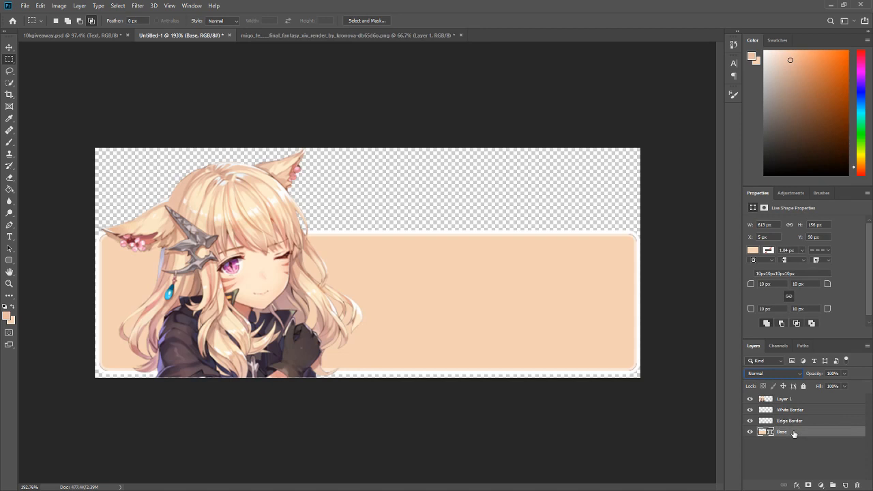
{"action": "key", "text": "ctrl+g"}
{"action": "double_click", "coordinate": [784, 432]}
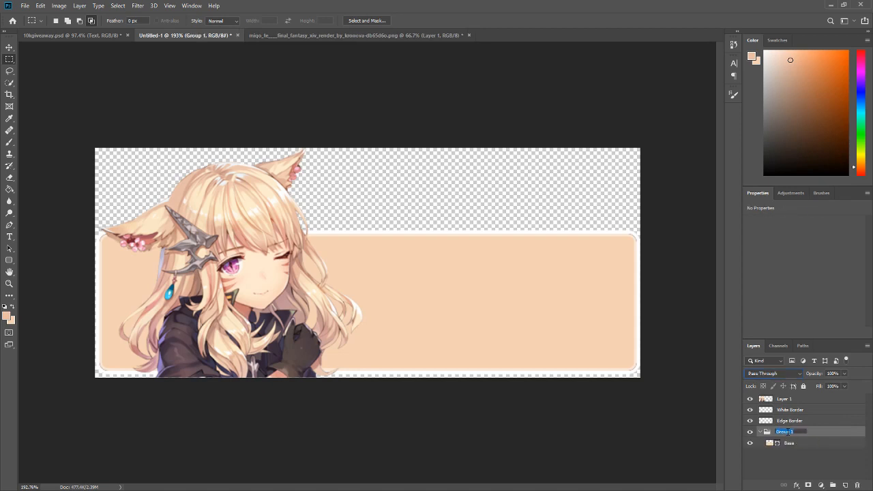
{"action": "type", "text": "Background"}
{"action": "key", "text": "Return"}
- Group the Edge Border and White Border layers and name the group "Edges"
{"action": "left_click", "coordinate": [800, 421]}
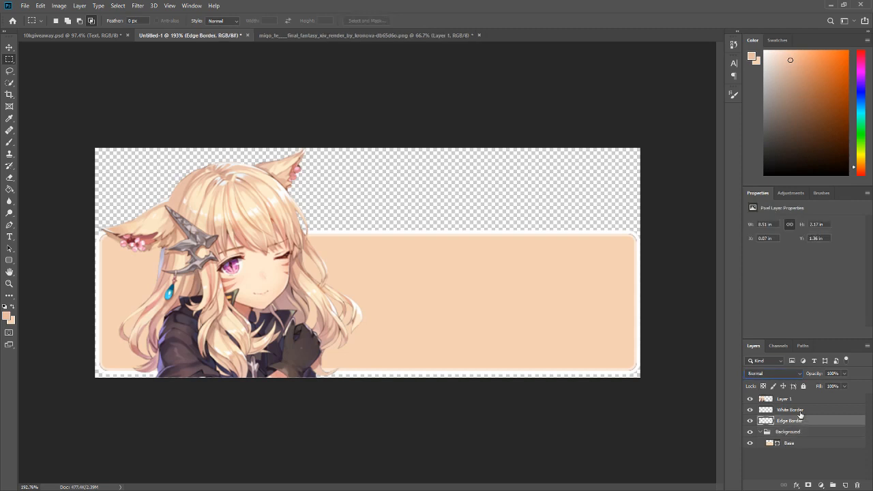
{"action": "left_click", "coordinate": [800, 412], "text": "shift"}
{"action": "key", "text": "ctrl+g"}
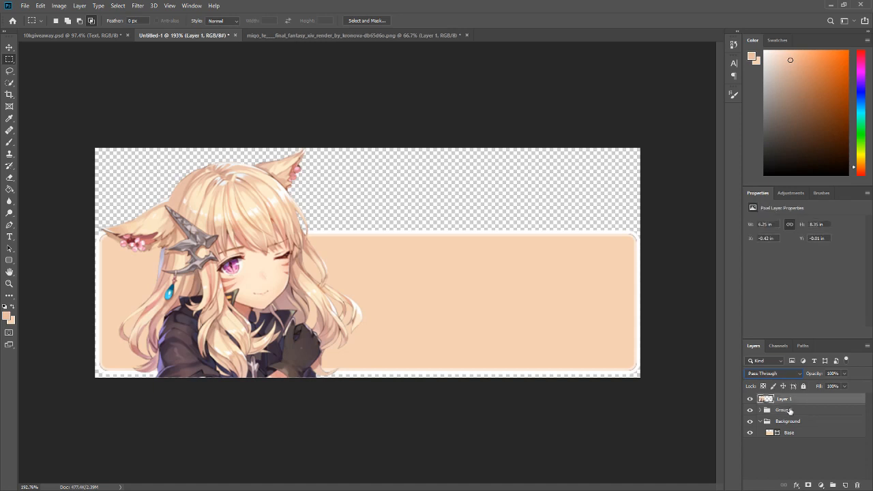
{"action": "double_click", "coordinate": [784, 410]}
{"action": "type", "text": "Edges"}
{"action": "key", "text": "Return"}
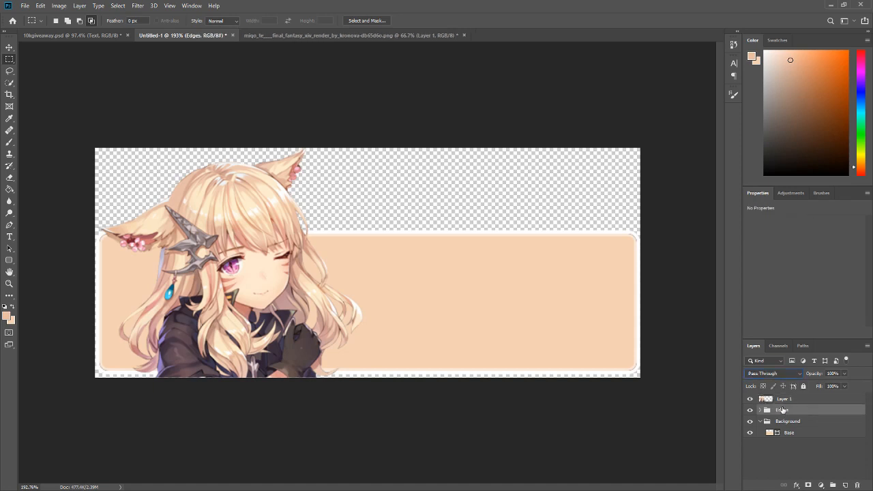
- Rename the character render layer to "Model"
{"action": "double_click", "coordinate": [784, 399]}
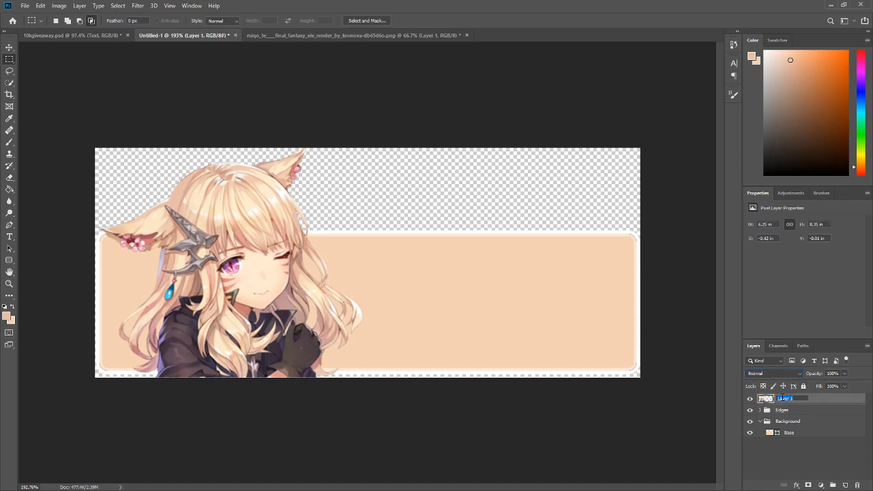
{"action": "type", "text": "Model"}
{"action": "key", "text": "Return"}
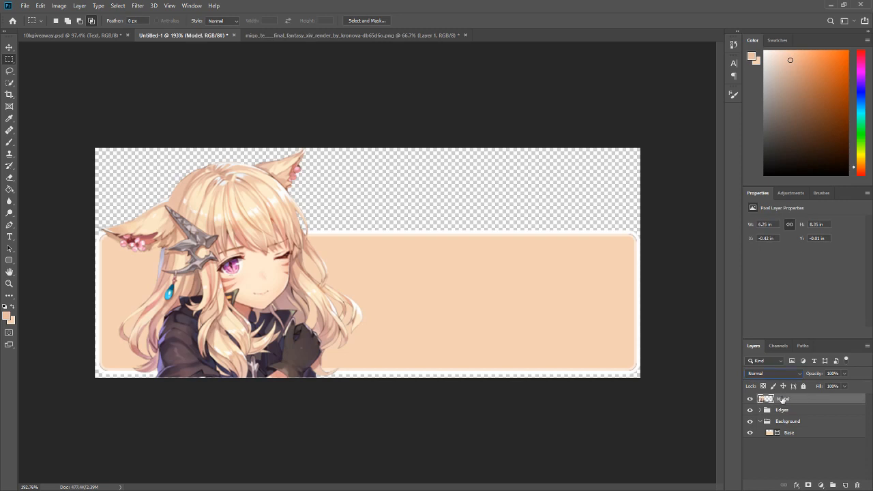
- Make Base the active layer in the banner, and close the separate character render document without saving
{"action": "left_click", "coordinate": [798, 432]}
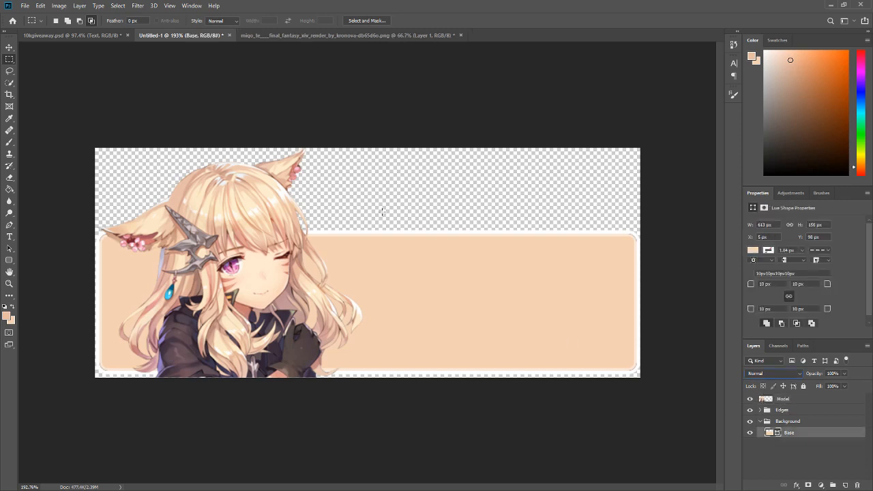
{"action": "left_click", "coordinate": [318, 35]}
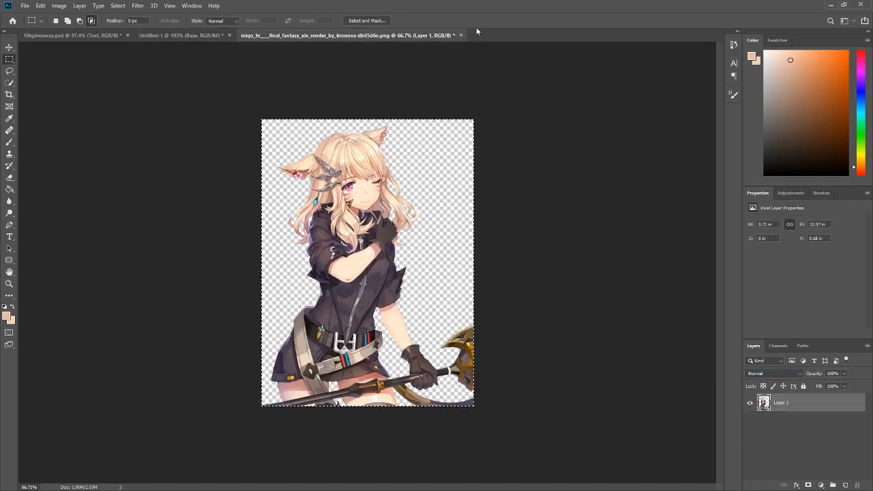
{"action": "left_click", "coordinate": [463, 35]}
{"action": "left_click", "coordinate": [434, 185]}
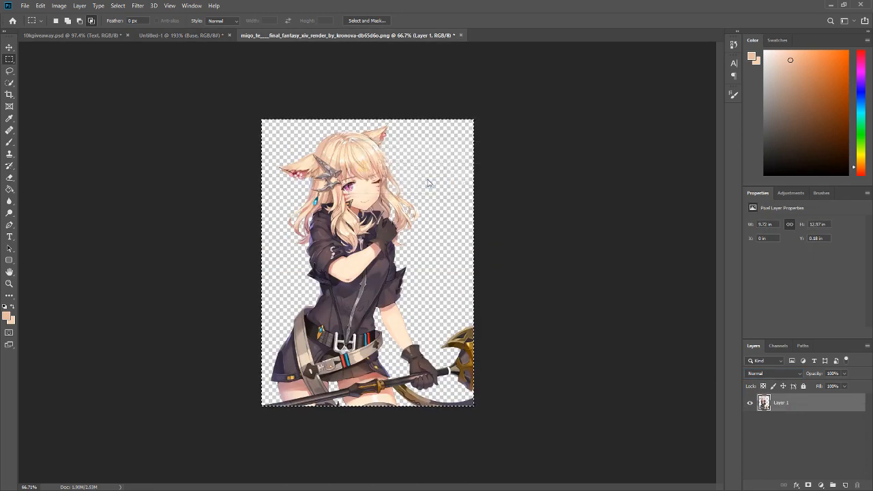
- Open the texture image ston2.jpg
{"action": "left_click", "coordinate": [26, 5]}
{"action": "left_click", "coordinate": [24, 25]}
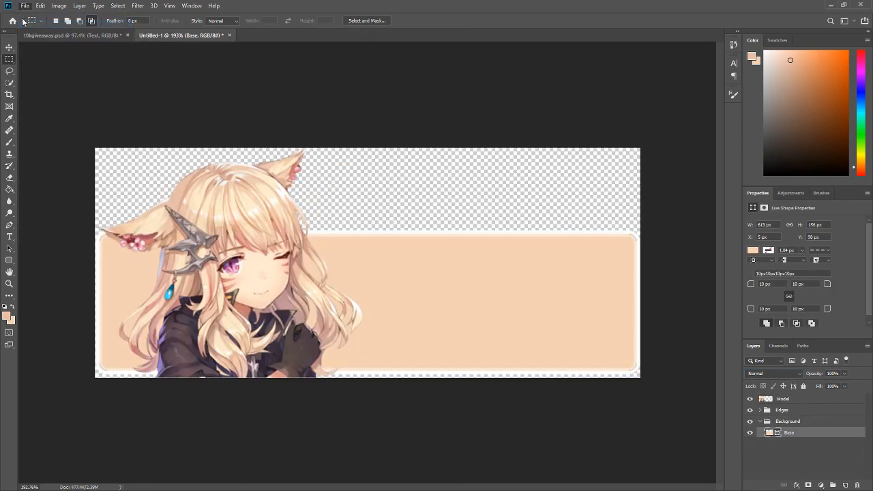
{"action": "double_click", "coordinate": [443, 67]}
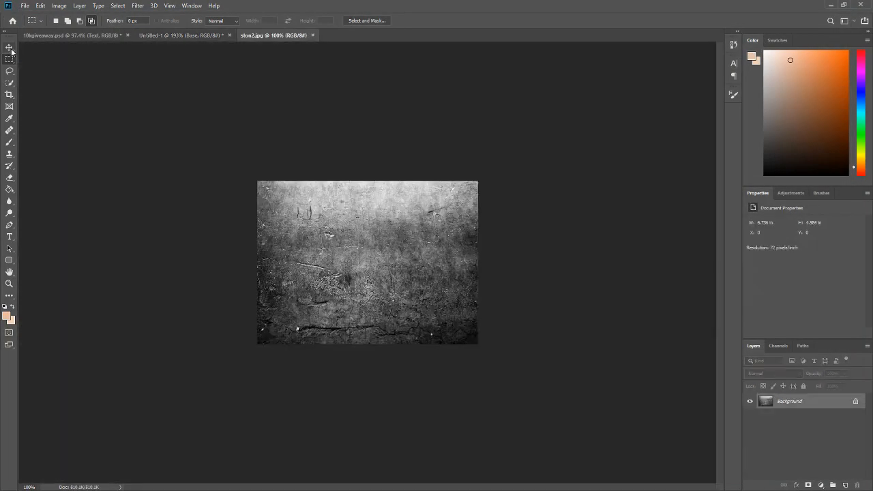
- Bring the ston2.jpg texture into the banner directly above the Base layer and place it against the canvas's left edge
{"action": "key", "text": "v"}
{"action": "left_click_drag", "start_coordinate": [348, 234], "coordinate": [548, 280]}
{"action": "left_click", "coordinate": [431, 205]}
{"action": "left_click_drag", "start_coordinate": [345, 261], "coordinate": [360, 292]}
- Scale the texture layer to about 129.5% to span the banner's width, shift it down slightly and apply the transform
{"action": "scroll", "coordinate": [394, 299], "scroll_direction": "down", "scroll_amount": 4}
{"action": "key", "text": "ctrl+t"}
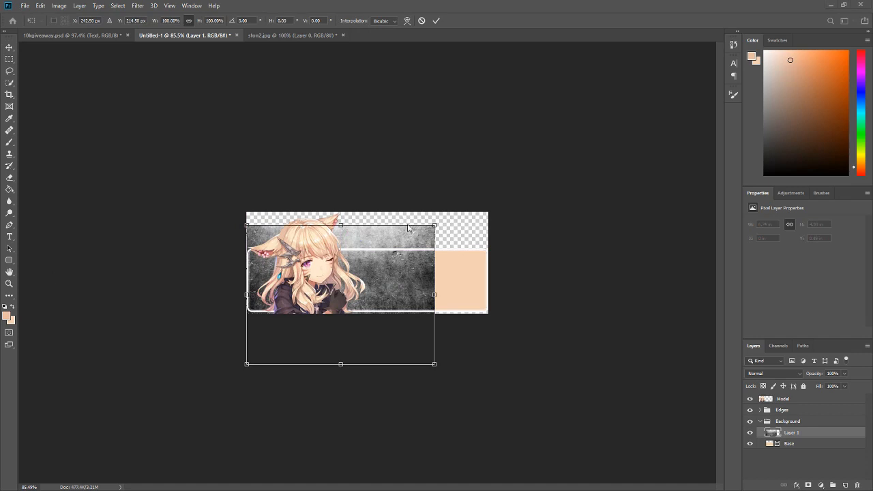
{"action": "left_click_drag", "start_coordinate": [436, 223], "coordinate": [489, 186]}
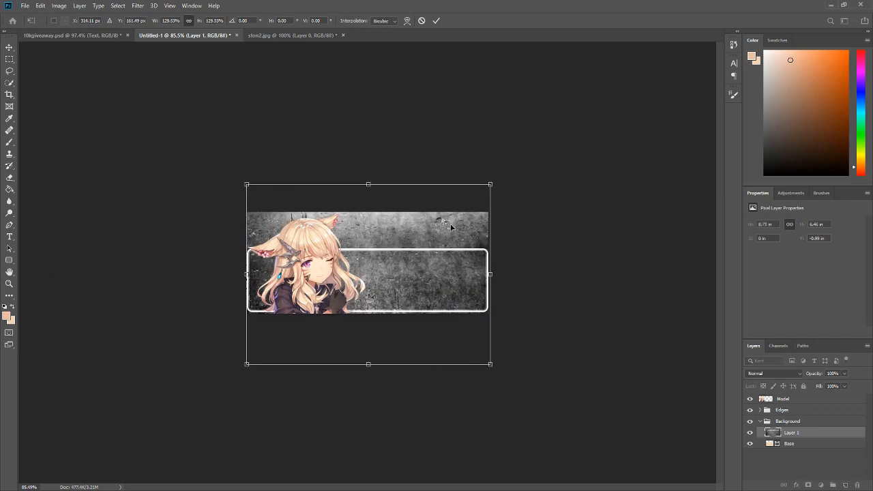
{"action": "left_click_drag", "start_coordinate": [446, 225], "coordinate": [449, 243]}
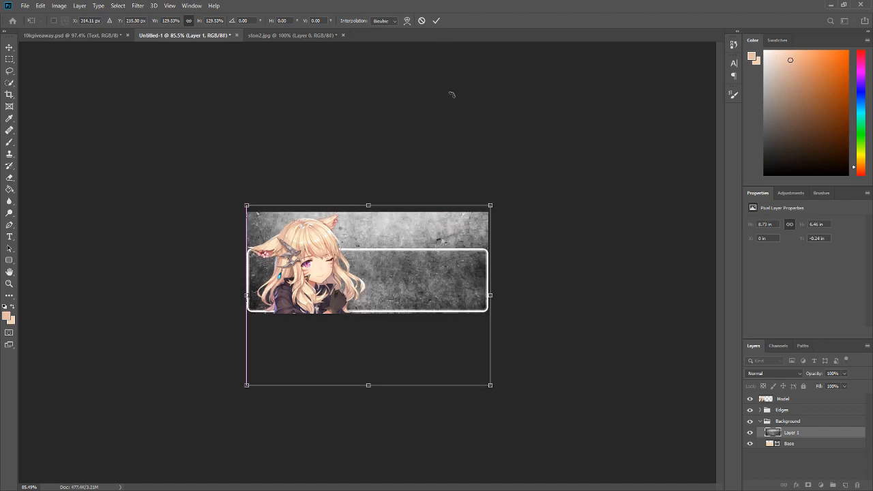
{"action": "left_click", "coordinate": [436, 21]}
- Set the texture layer's blend mode to Soft Light and its opacity to 25%
{"action": "key", "text": "ctrl+plus"}
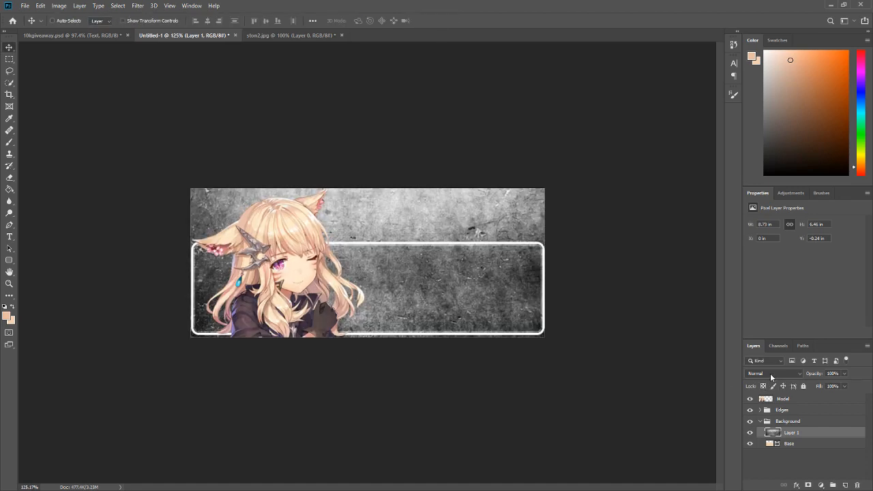
{"action": "left_click", "coordinate": [770, 374]}
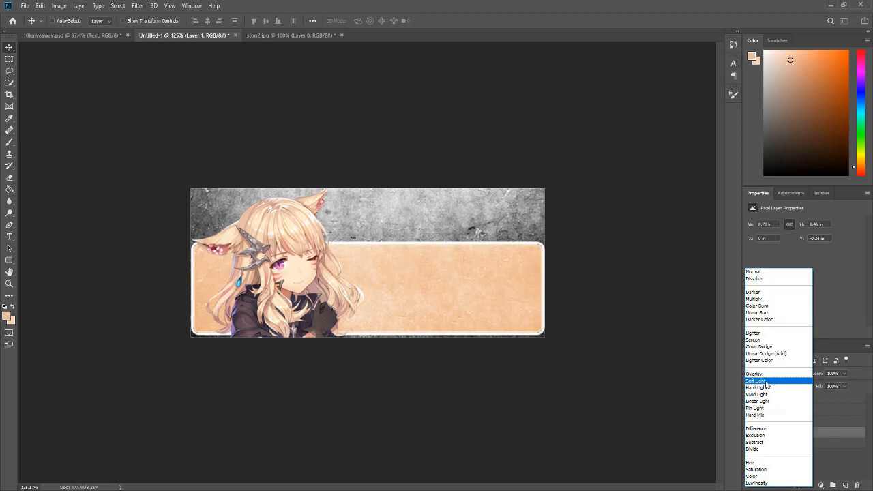
{"action": "left_click", "coordinate": [758, 380]}
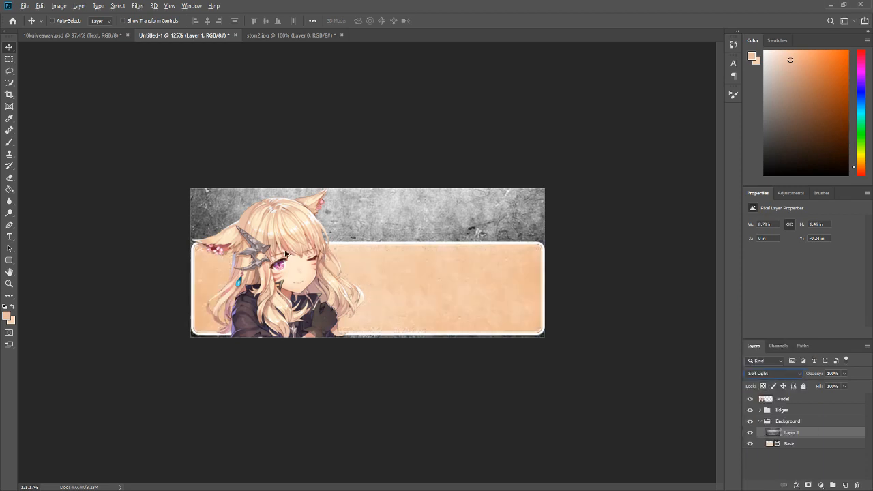
{"action": "left_click", "coordinate": [846, 374]}
{"action": "left_click_drag", "start_coordinate": [809, 385], "coordinate": [814, 386]}
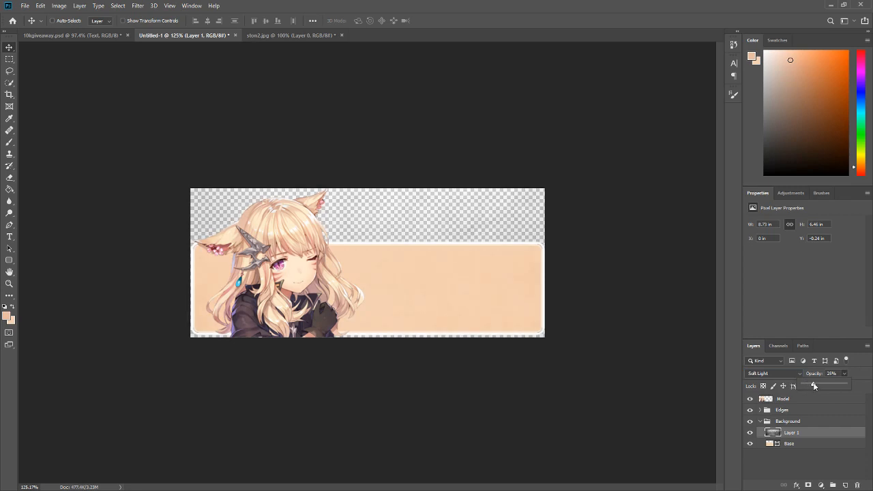
- Clip the texture layer to the Base shape and move it down to a Y position of about 0.17 in
{"action": "right_click", "coordinate": [801, 432]}
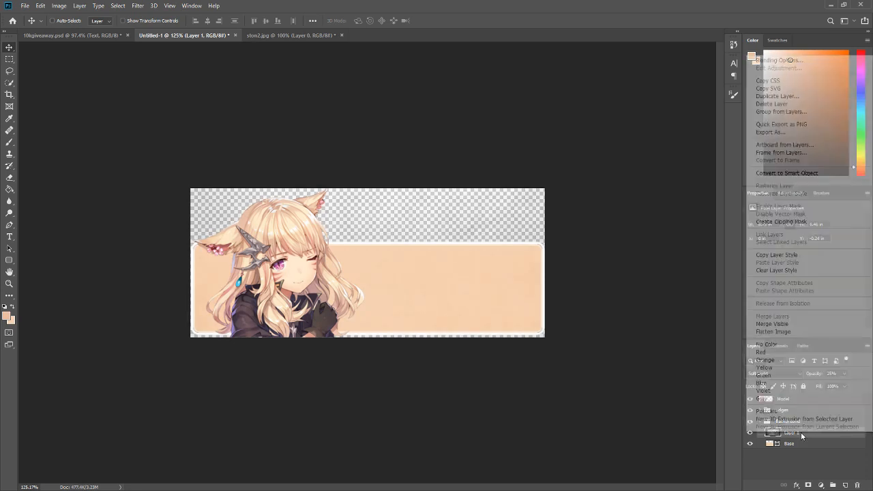
{"action": "left_click", "coordinate": [787, 222]}
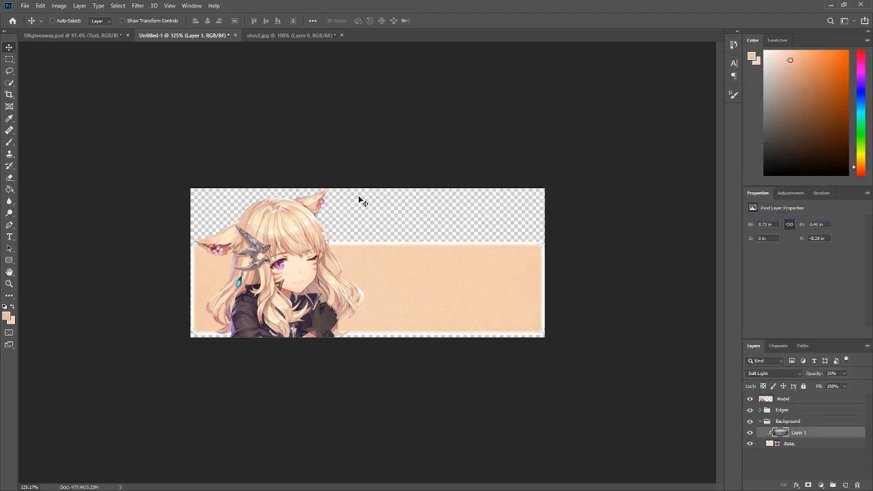
{"action": "scroll", "coordinate": [260, 274], "scroll_direction": "up", "scroll_amount": 2}
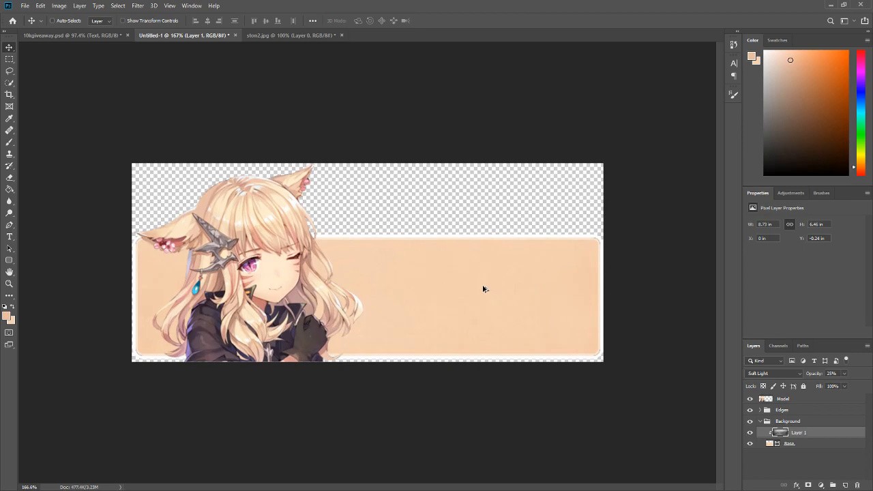
{"action": "scroll", "coordinate": [486, 292], "scroll_direction": "up", "scroll_amount": 3}
{"action": "scroll", "coordinate": [470, 366], "scroll_direction": "down", "scroll_amount": 4}
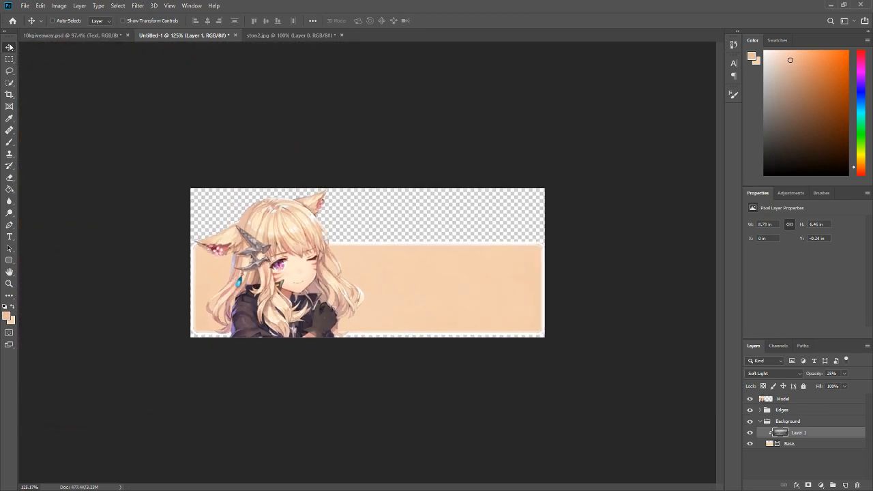
{"action": "left_click_drag", "start_coordinate": [372, 266], "coordinate": [401, 280]}
- Close the ston2.jpg document without saving its changes
{"action": "left_click", "coordinate": [314, 35]}
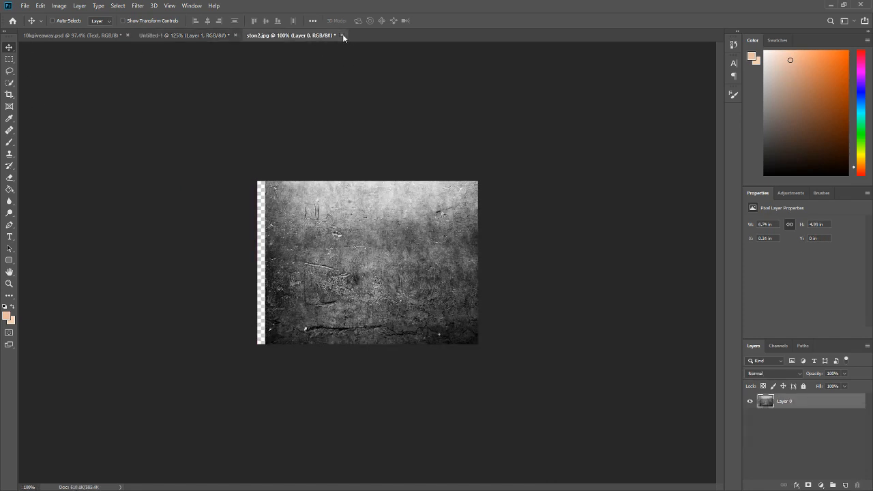
{"action": "left_click", "coordinate": [342, 35]}
{"action": "left_click", "coordinate": [432, 185]}
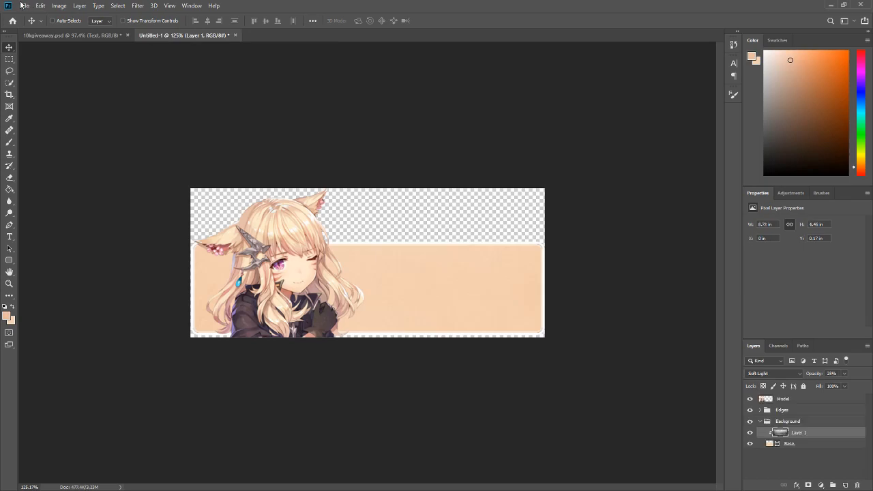
- Open dots-small-pattern.png from the Assets folder
{"action": "left_click", "coordinate": [24, 5]}
{"action": "left_click", "coordinate": [34, 25]}
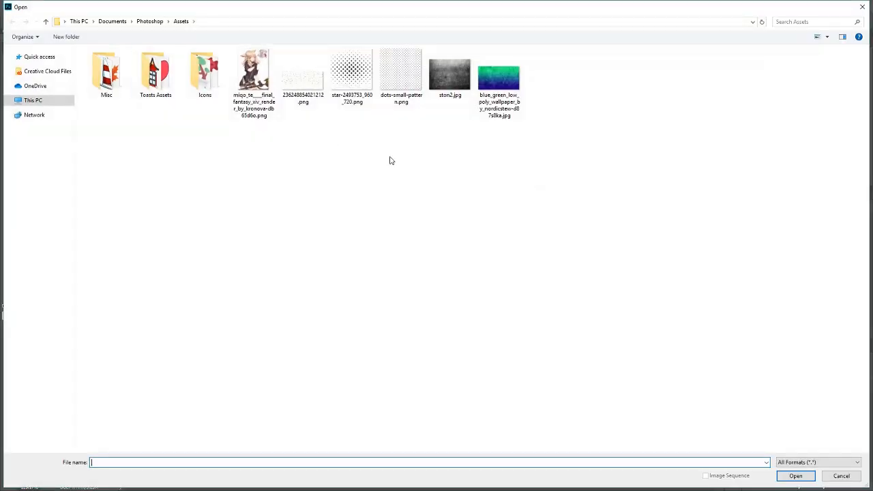
{"action": "double_click", "coordinate": [396, 81]}
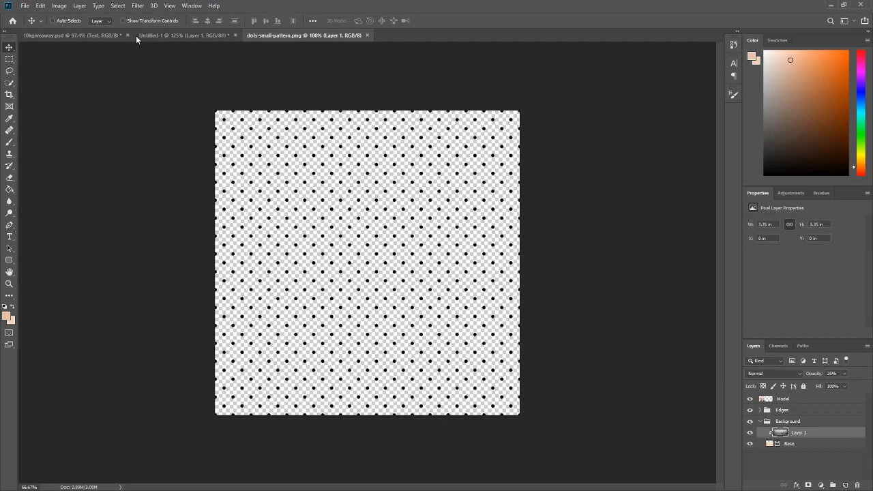
{"action": "left_click", "coordinate": [157, 34]}
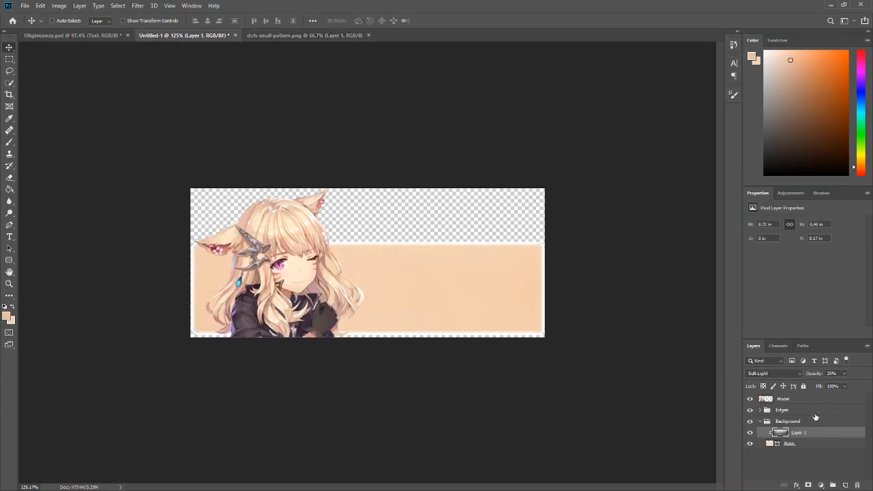
{"action": "right_click", "coordinate": [798, 445]}
{"action": "left_click", "coordinate": [785, 72]}
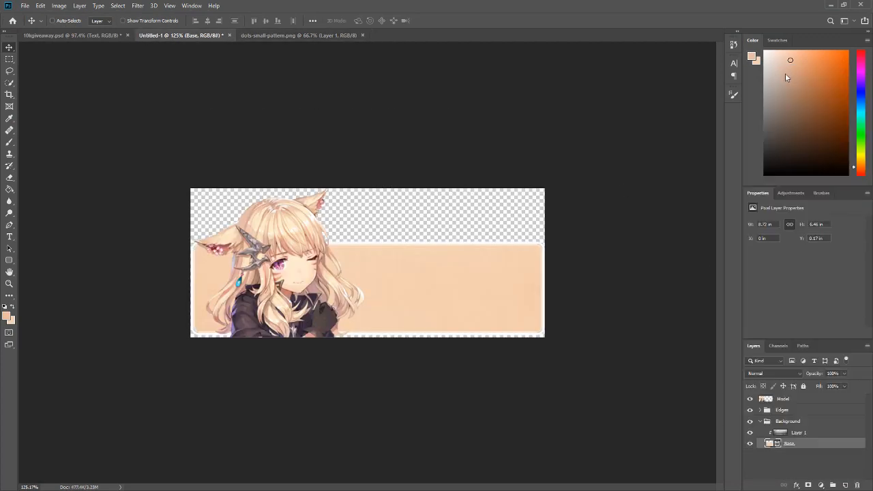
{"action": "left_click", "coordinate": [537, 292]}
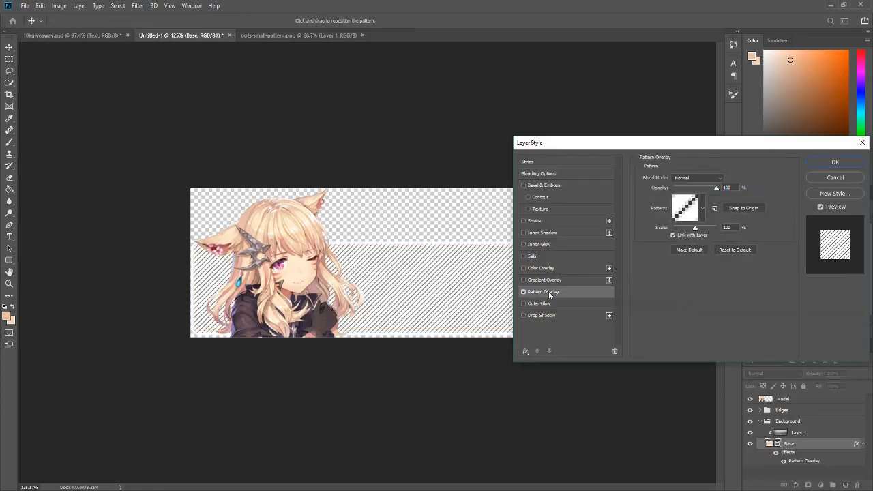
{"action": "left_click", "coordinate": [702, 208]}
{"action": "scroll", "coordinate": [689, 236], "scroll_direction": "down", "scroll_amount": 2}
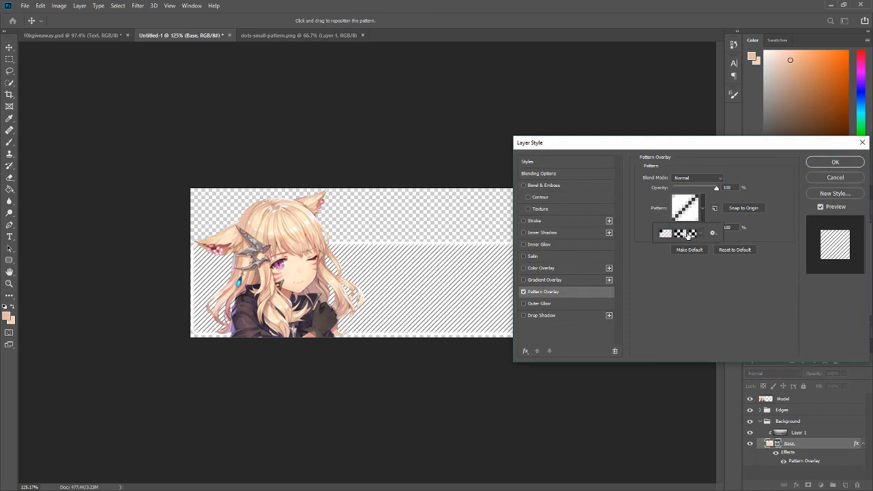
{"action": "scroll", "coordinate": [668, 235], "scroll_direction": "down", "scroll_amount": 3}
{"action": "left_click", "coordinate": [681, 234]}
{"action": "left_click", "coordinate": [665, 234]}
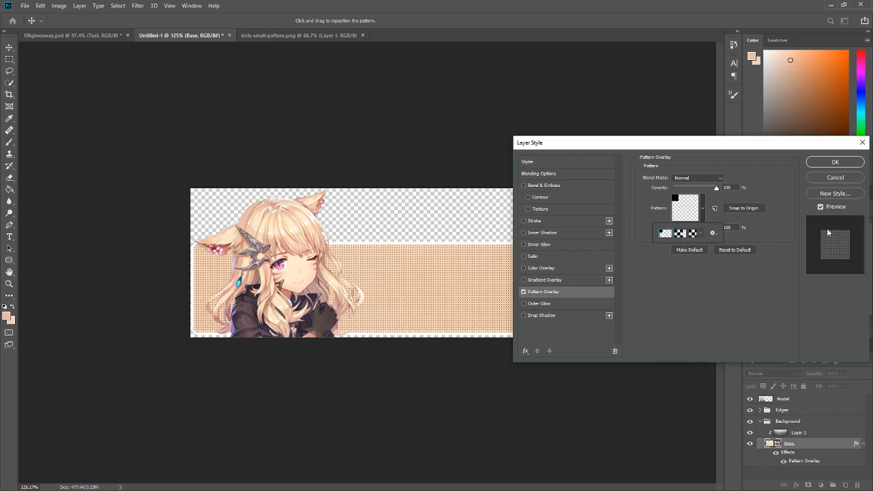
{"action": "left_click", "coordinate": [825, 178]}
{"action": "left_click", "coordinate": [825, 179]}
- Copy the dot pattern into the banner directly above the Base shape, scale it to about 28.38% and place it over the base's right part
{"action": "left_click", "coordinate": [273, 33]}
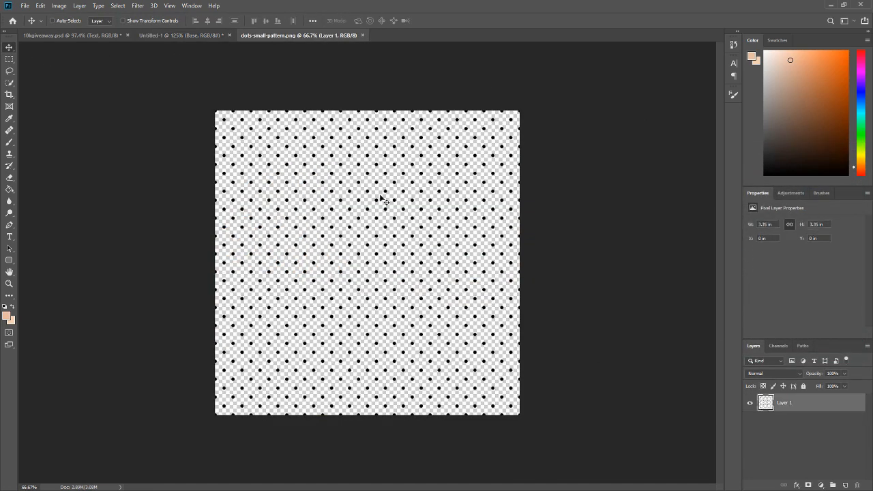
{"action": "left_click_drag", "start_coordinate": [382, 199], "coordinate": [426, 286]}
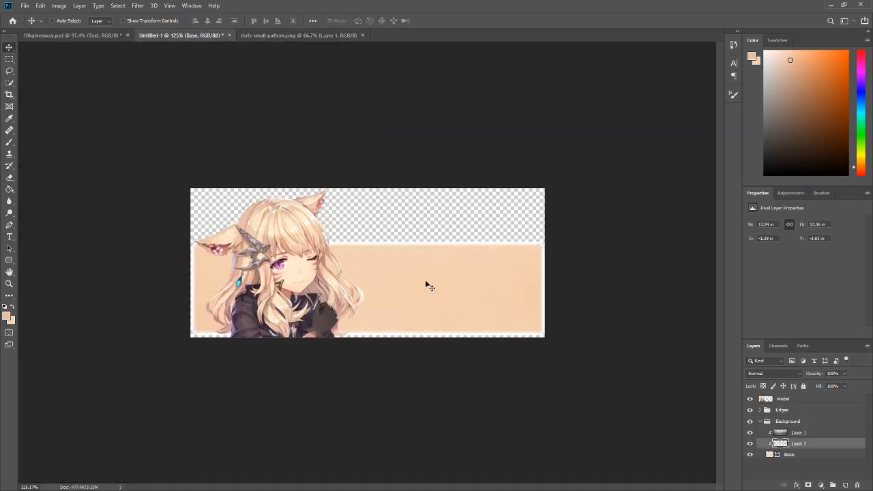
{"action": "key", "text": "ctrl+t"}
{"action": "key", "text": "ctrl+minus"}
{"action": "key", "text": "ctrl+minus"}
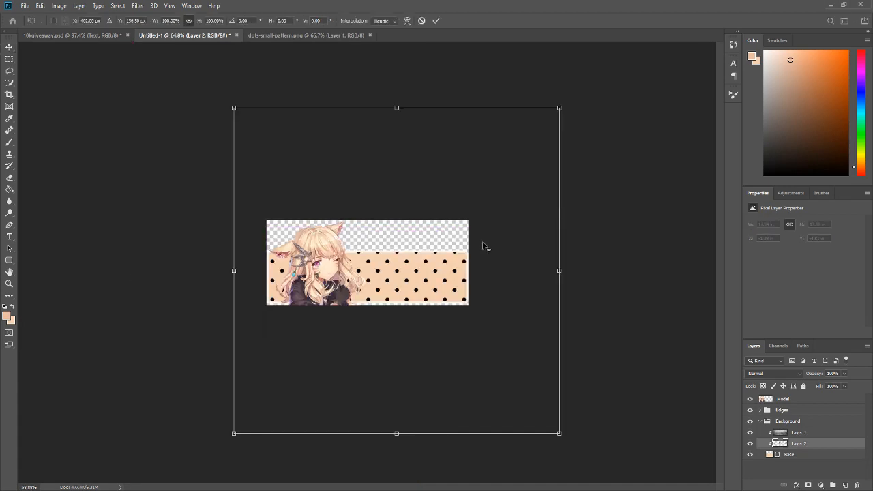
{"action": "key", "text": "ctrl+minus"}
{"action": "left_click_drag", "start_coordinate": [501, 150], "coordinate": [341, 316]}
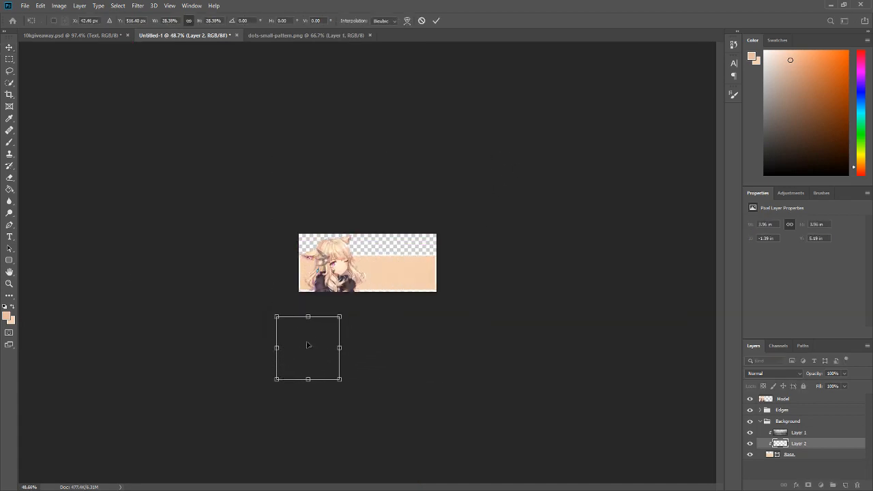
{"action": "left_click_drag", "start_coordinate": [308, 345], "coordinate": [402, 267]}
- Shrink the dot pattern to about 14.87%, apply the transform and position it at the base's right end, about X 6.5 in, Y 1.44 in
{"action": "key", "text": "ctrl+plus"}
{"action": "key", "text": "ctrl+plus"}
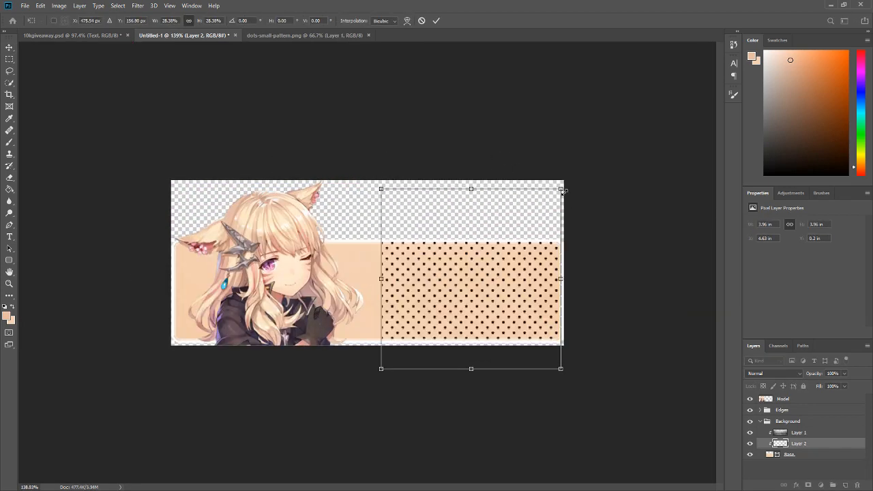
{"action": "left_click_drag", "start_coordinate": [563, 191], "coordinate": [480, 275]}
{"action": "left_click_drag", "start_coordinate": [417, 315], "coordinate": [524, 270]}
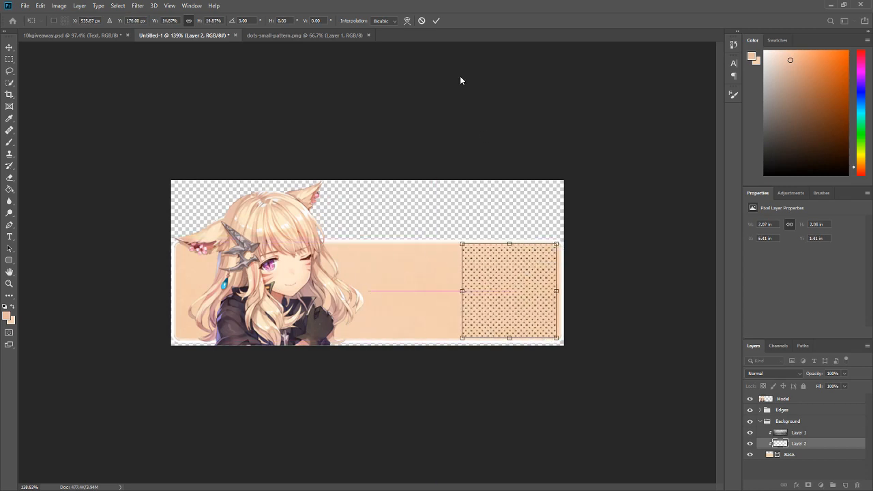
{"action": "left_click", "coordinate": [436, 21]}
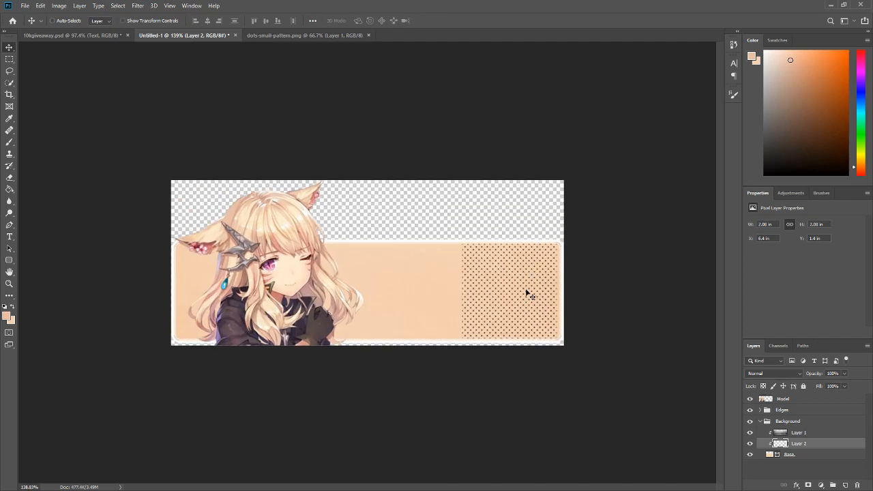
{"action": "left_click_drag", "start_coordinate": [527, 293], "coordinate": [528, 297]}
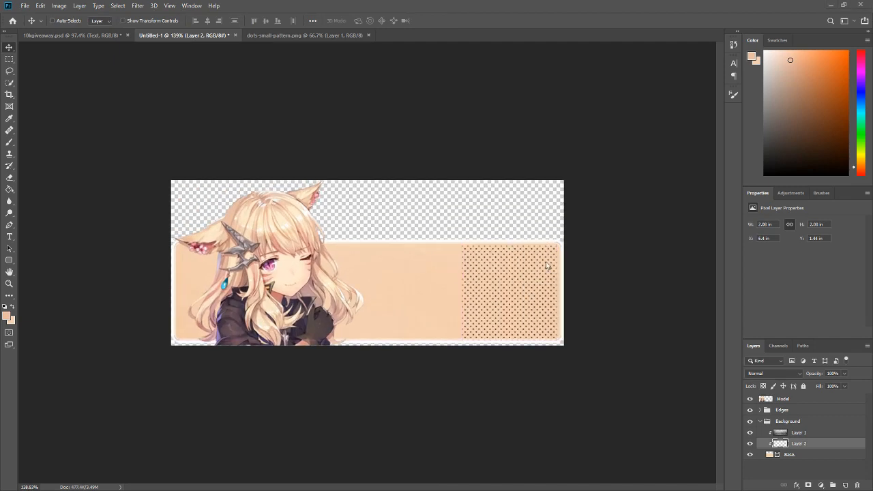
{"action": "left_click_drag", "start_coordinate": [507, 276], "coordinate": [512, 275]}
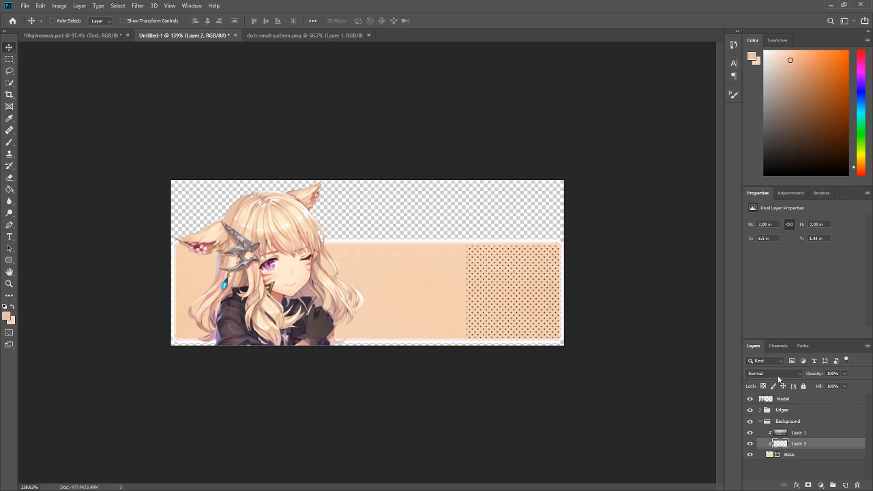
- Set the dot pattern layer's blend mode to Soft Light and its opacity to 70%
{"action": "left_click", "coordinate": [779, 375]}
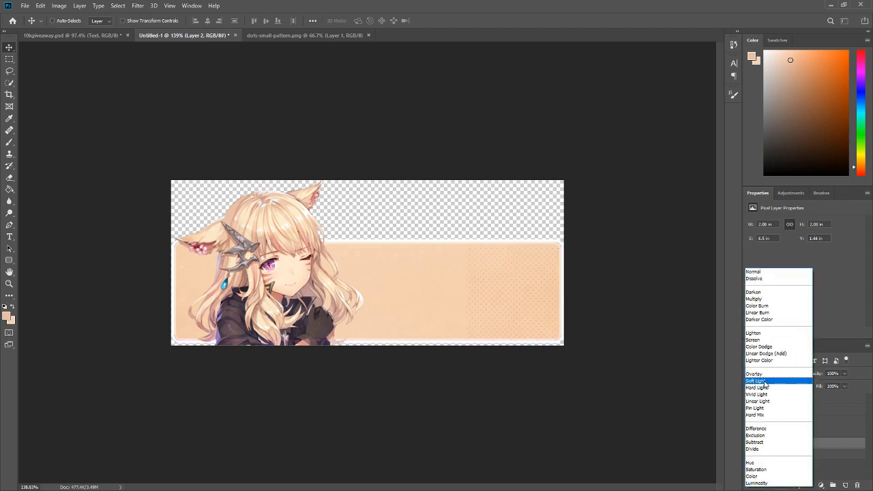
{"action": "left_click", "coordinate": [765, 383]}
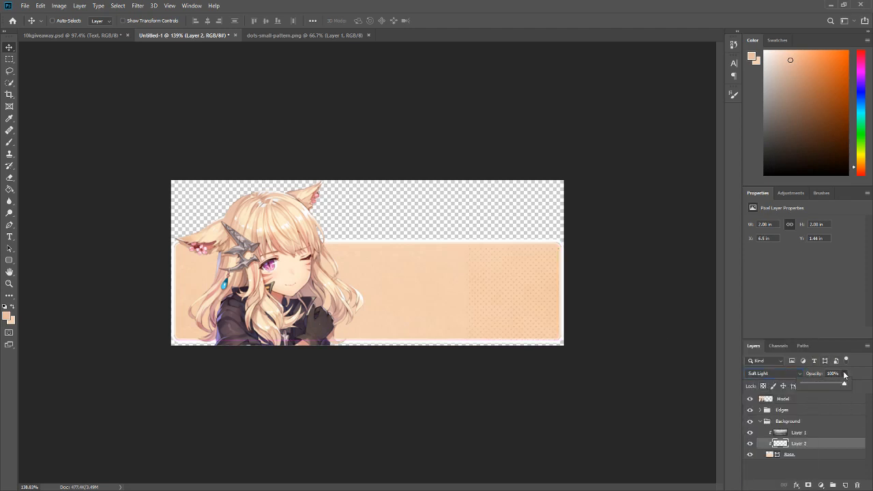
{"action": "left_click", "coordinate": [834, 373]}
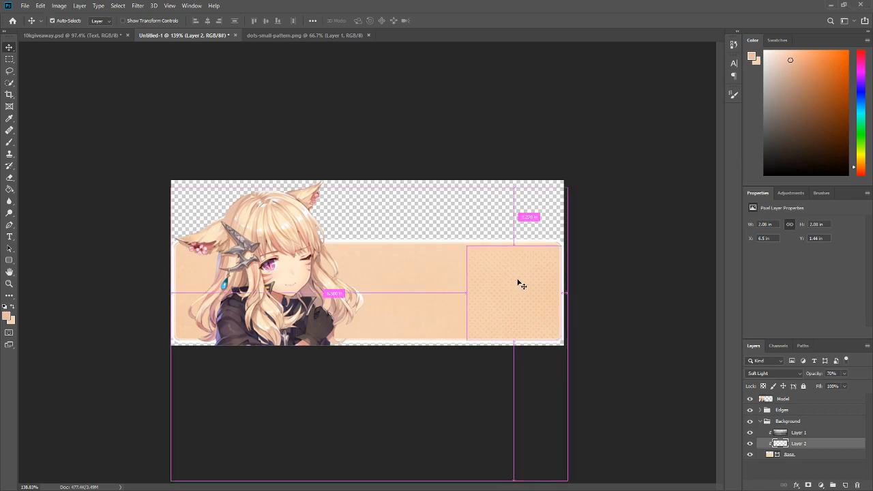
- Enlarge the dot pattern to about 121% and move it to about X 6.36 in, Y 1.18 in
{"action": "key", "text": "ctrl+t"}
{"action": "left_click_drag", "start_coordinate": [561, 243], "coordinate": [584, 224]}
{"action": "left_click", "coordinate": [436, 21]}
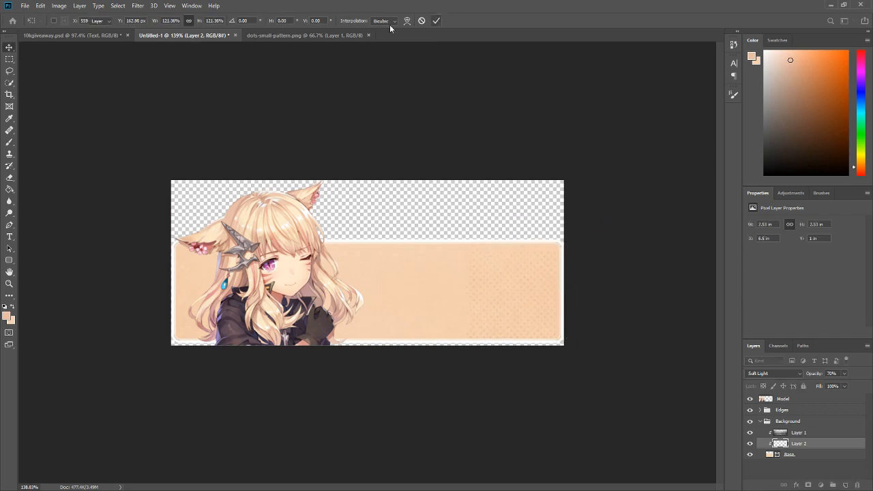
{"action": "left_click_drag", "start_coordinate": [534, 279], "coordinate": [529, 294]}
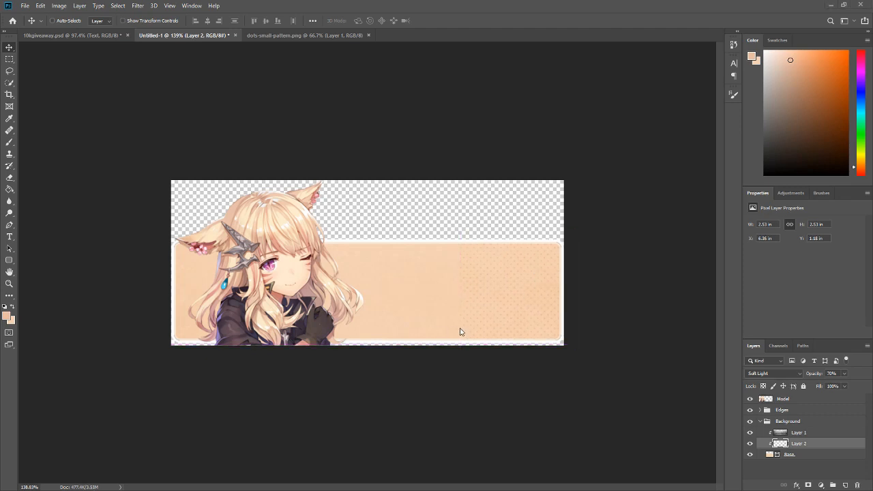
- Rename the clipped dot pattern layer Dots and delete the unclipped duplicate made from it
{"action": "key", "text": "ctrl"}
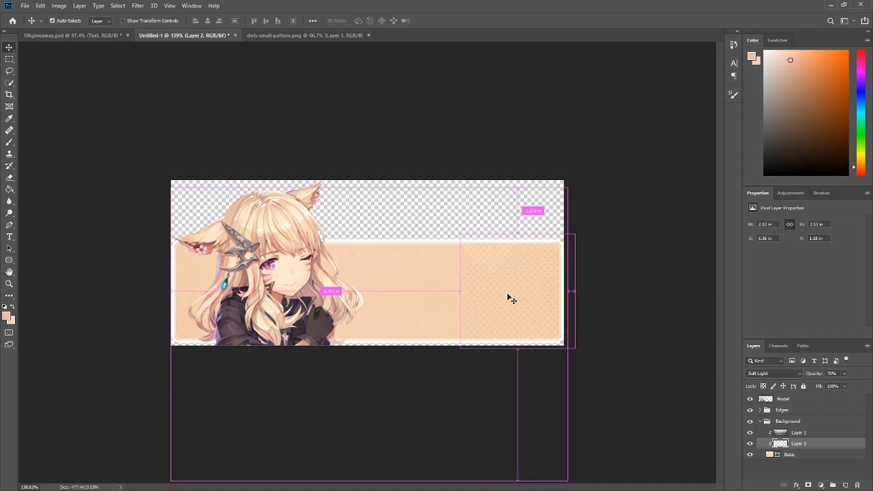
{"action": "key", "text": "ctrl+j"}
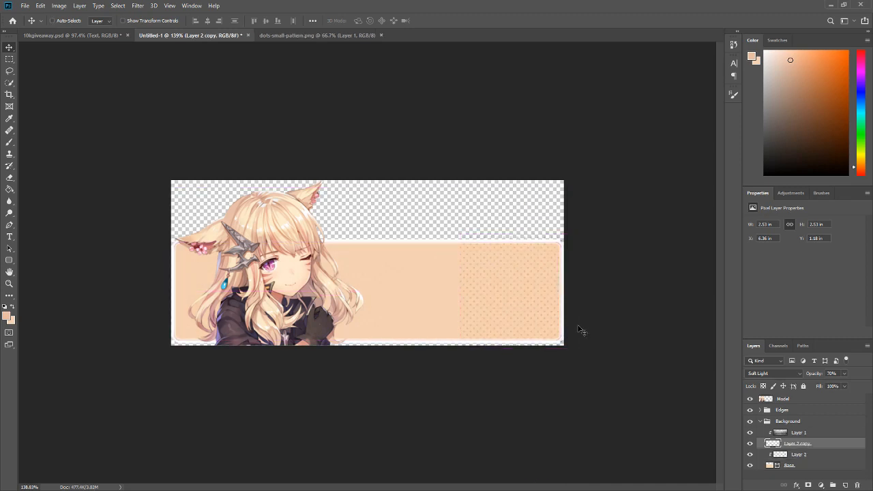
{"action": "double_click", "coordinate": [799, 455]}
{"action": "type", "text": "Dots"}
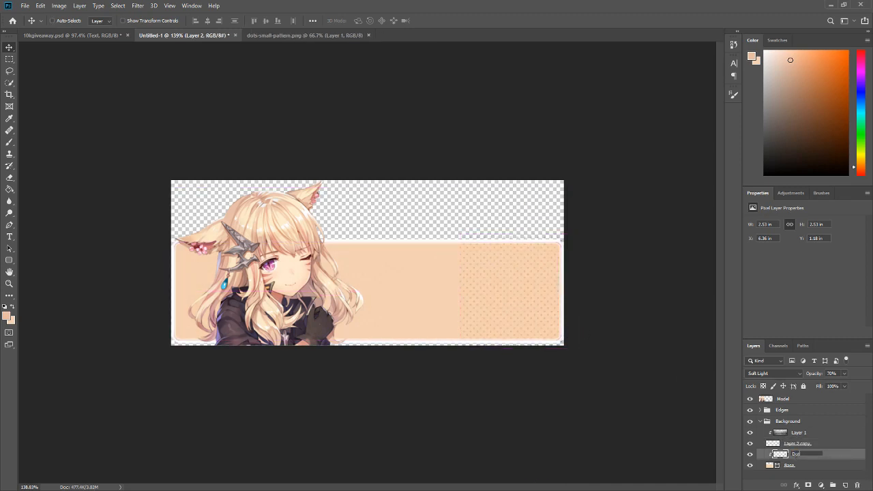
{"action": "key", "text": "Return"}
{"action": "key", "text": "Delete"}
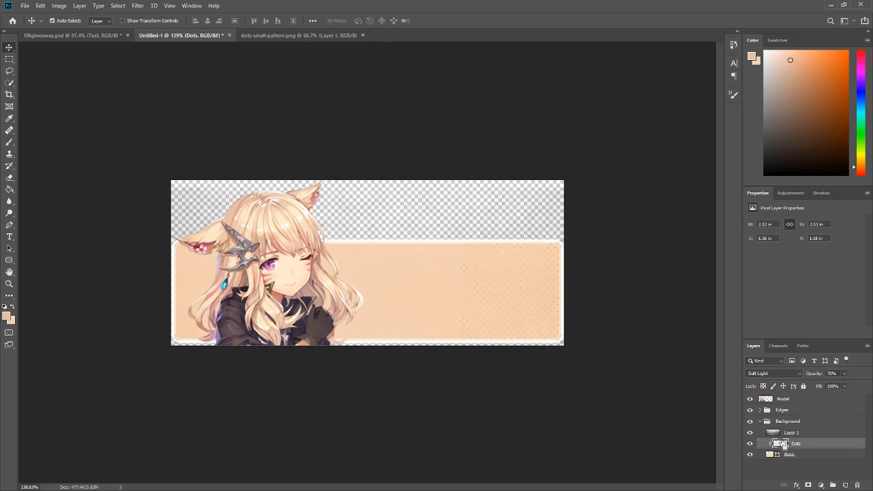
- Duplicate the Dots layer three times and place the copies side by side leftward so the pattern spans the whole base
{"action": "key", "text": "ctrl+j"}
{"action": "left_click_drag", "start_coordinate": [483, 303], "coordinate": [430, 303]}
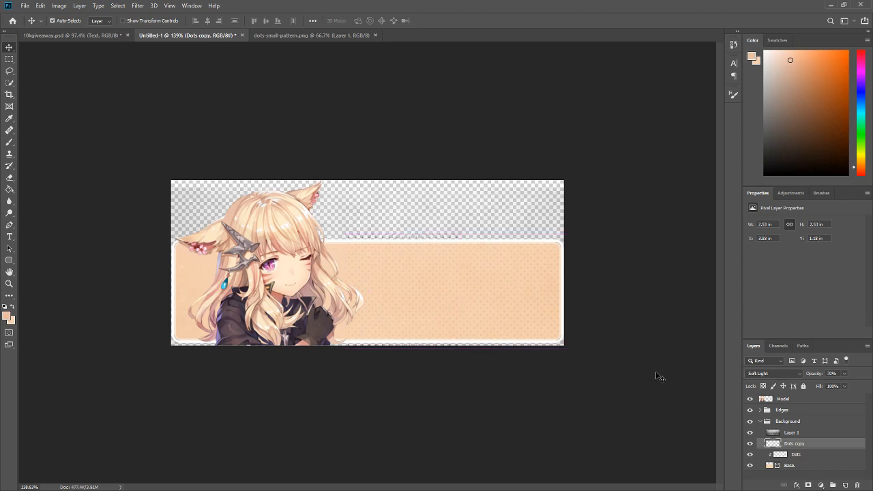
{"action": "key", "text": "ctrl+j"}
{"action": "left_click_drag", "start_coordinate": [369, 291], "coordinate": [262, 280]}
{"action": "key", "text": "ctrl+j"}
{"action": "left_click_drag", "start_coordinate": [427, 313], "coordinate": [227, 290]}
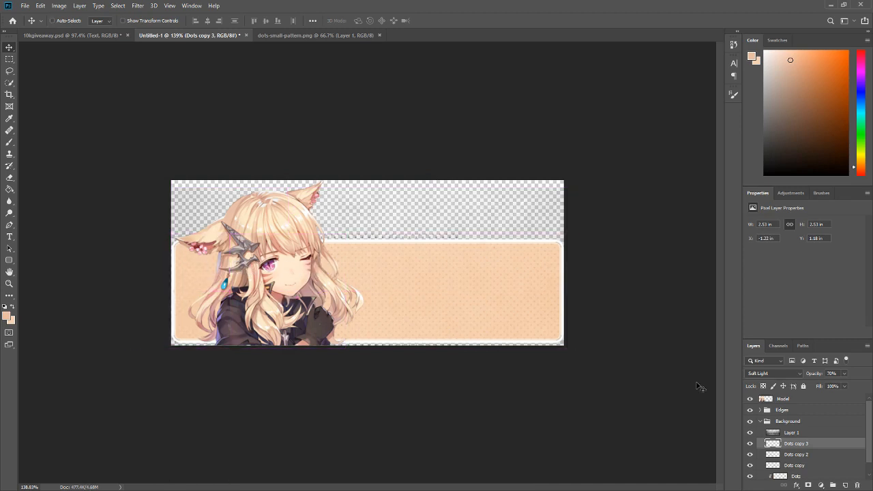
- Clip Layer 1 and the three Dots copies to the Base shape together
{"action": "scroll", "coordinate": [804, 453], "scroll_direction": "down", "scroll_amount": 1}
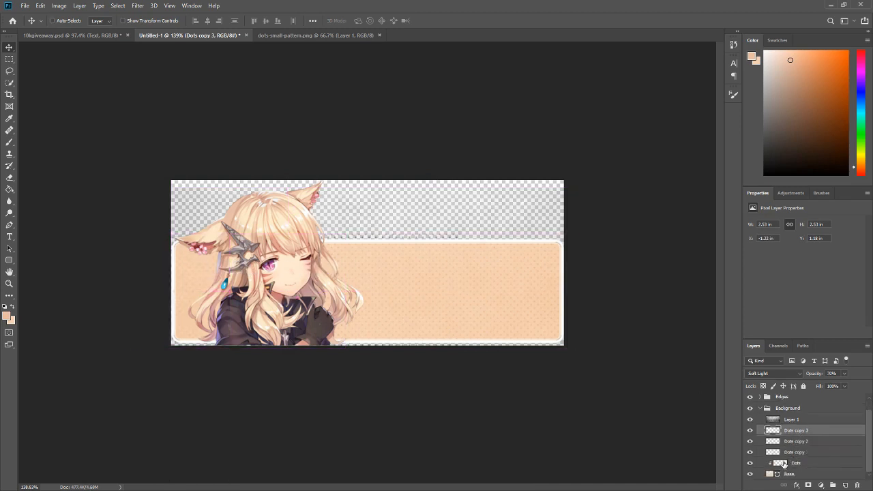
{"action": "left_click", "coordinate": [790, 420]}
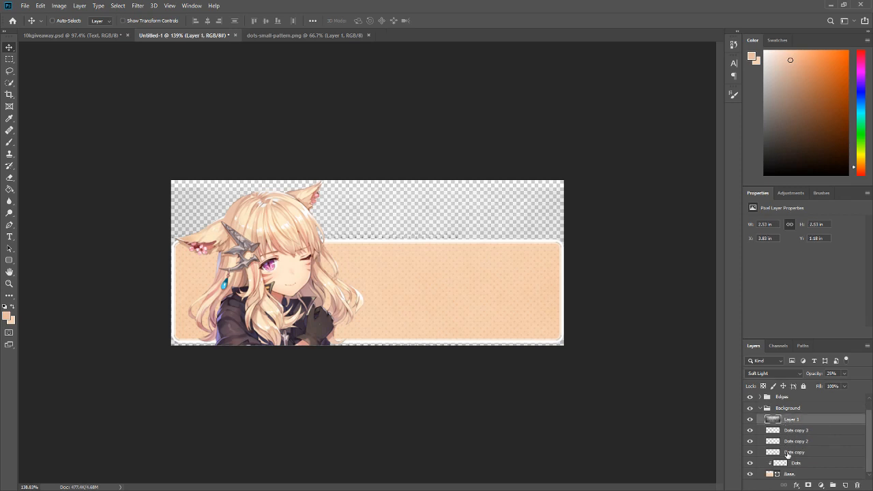
{"action": "left_click", "coordinate": [788, 453], "text": "shift"}
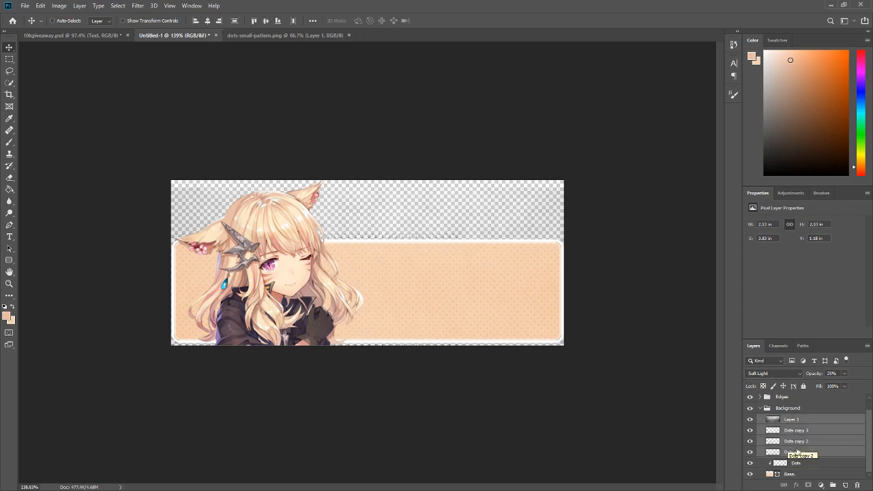
{"action": "right_click", "coordinate": [799, 453]}
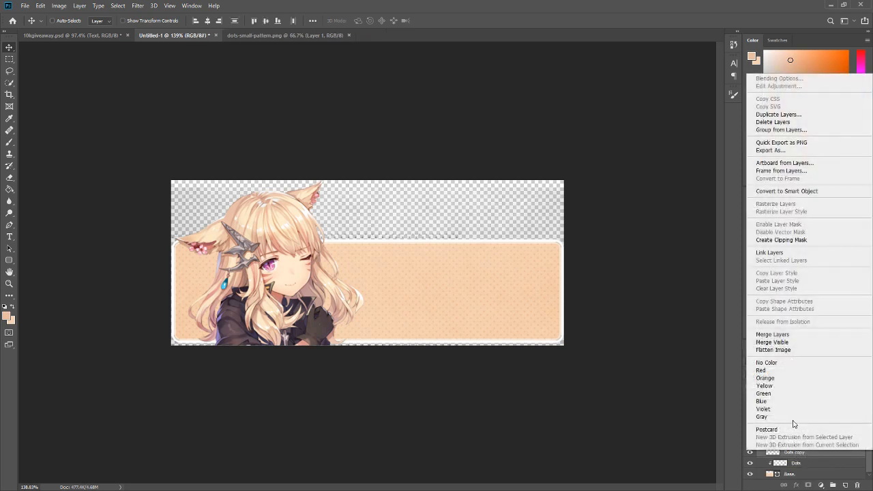
{"action": "left_click", "coordinate": [784, 240]}
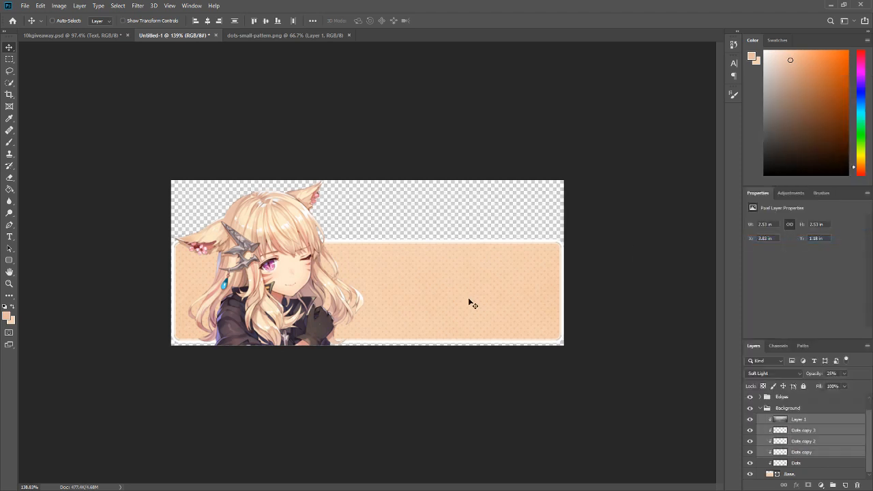
{"action": "scroll", "coordinate": [469, 299], "scroll_direction": "down", "scroll_amount": 4}
{"action": "scroll", "coordinate": [363, 287], "scroll_direction": "up", "scroll_amount": 5}
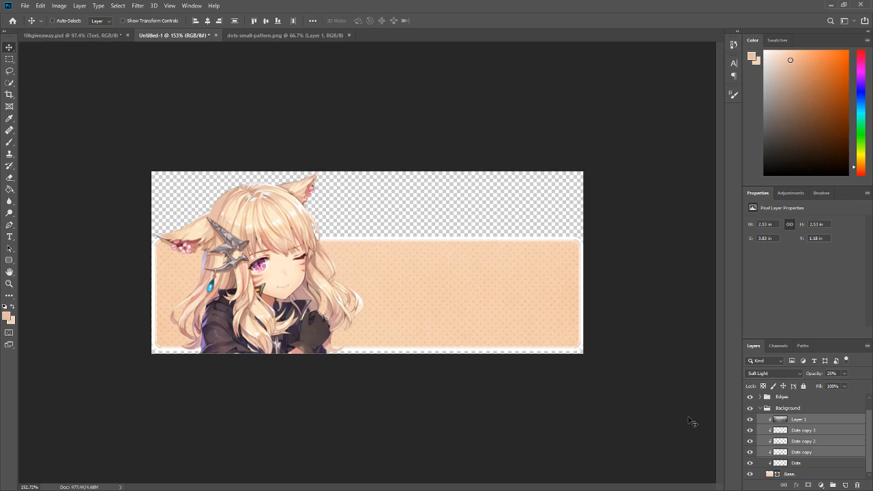
- Draw a peach rectangle about 130 by 30 px on a new layer above Dots copy 3, beside the character, and rasterize it
{"action": "left_click", "coordinate": [812, 431]}
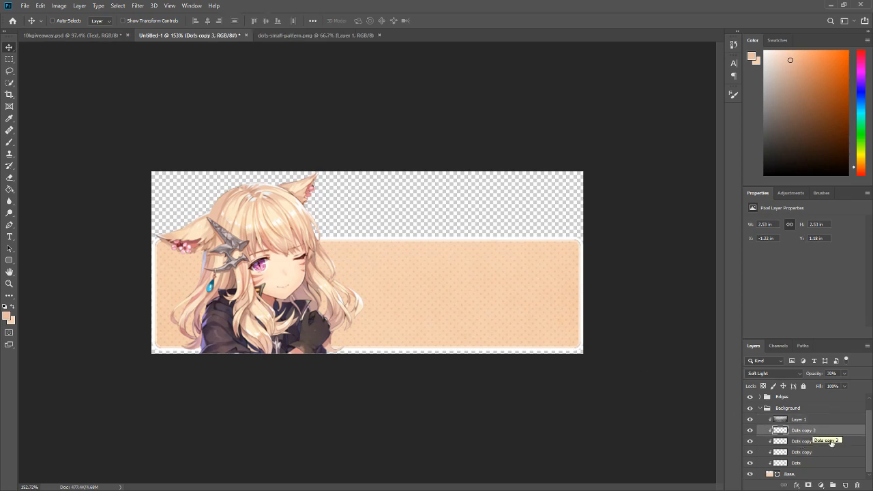
{"action": "left_click", "coordinate": [846, 485]}
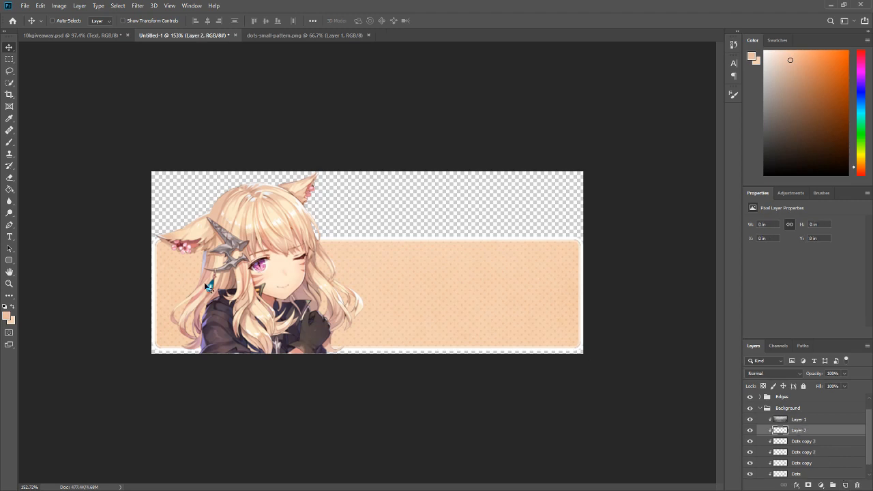
{"action": "left_click", "coordinate": [9, 260]}
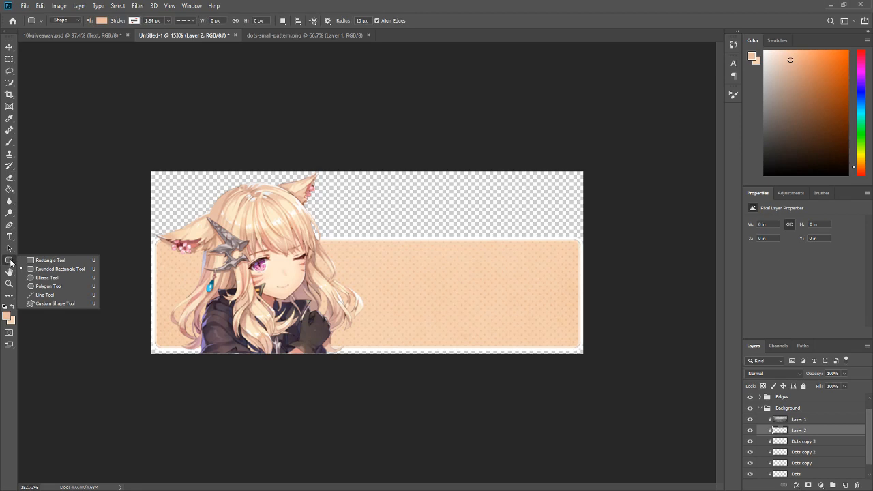
{"action": "left_click", "coordinate": [28, 261]}
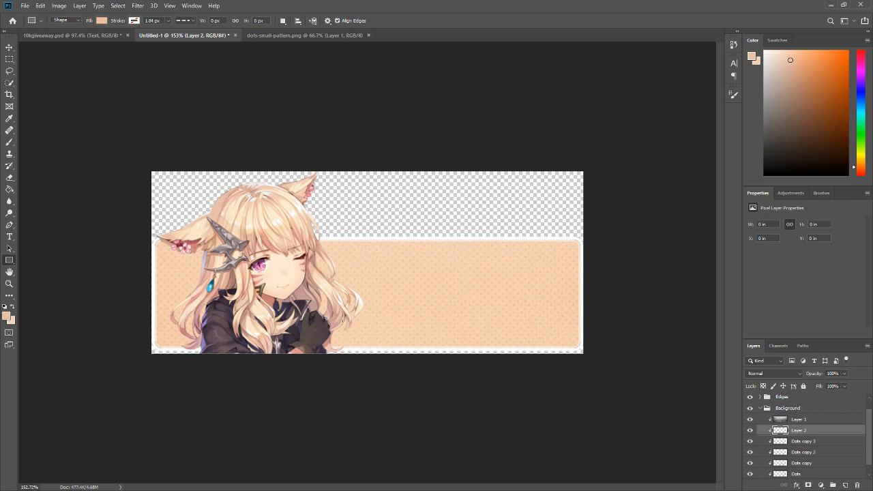
{"action": "left_click_drag", "start_coordinate": [377, 270], "coordinate": [418, 282]}
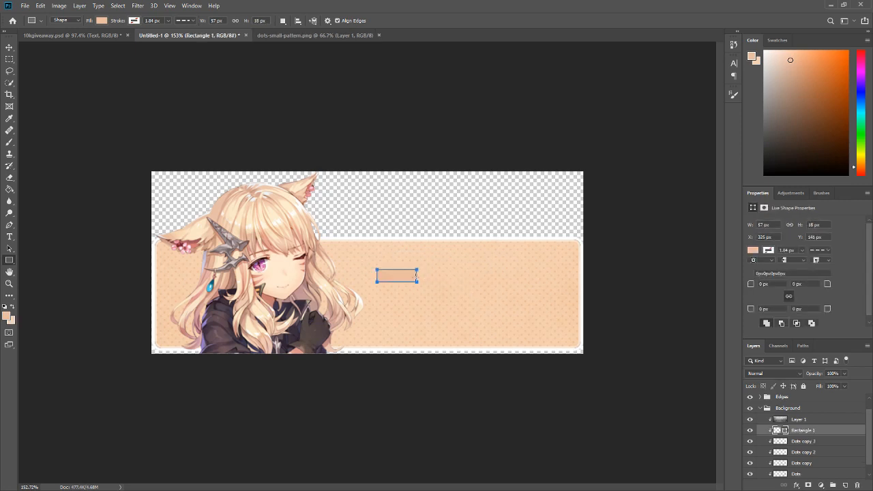
{"action": "key", "text": "ctrl+z"}
{"action": "left_click_drag", "start_coordinate": [374, 264], "coordinate": [465, 284]}
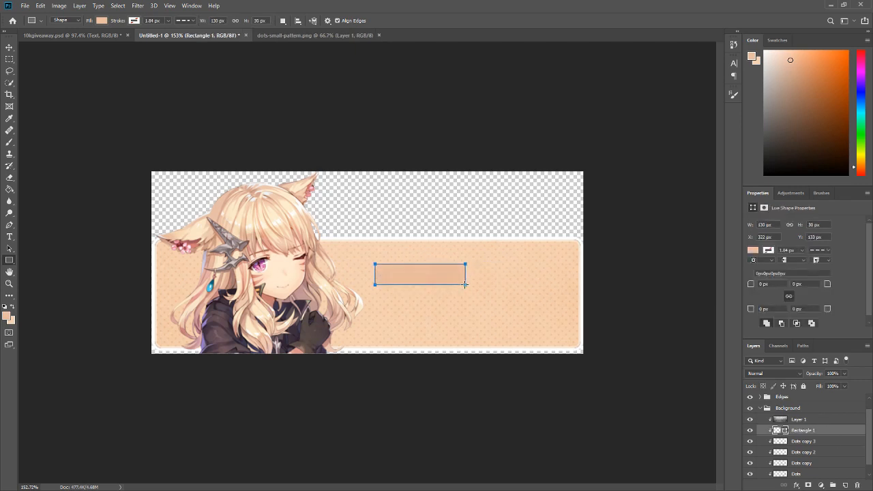
{"action": "right_click", "coordinate": [797, 431]}
{"action": "left_click", "coordinate": [796, 189]}
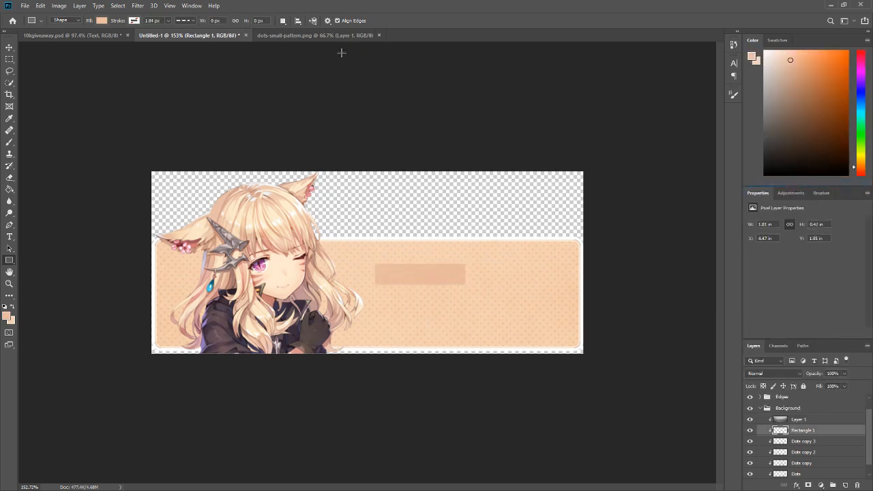
- Distort the rasterized rectangle with the Wave filter, using 5 sine generators and a slightly longer maximum wavelength
{"action": "left_click", "coordinate": [117, 7]}
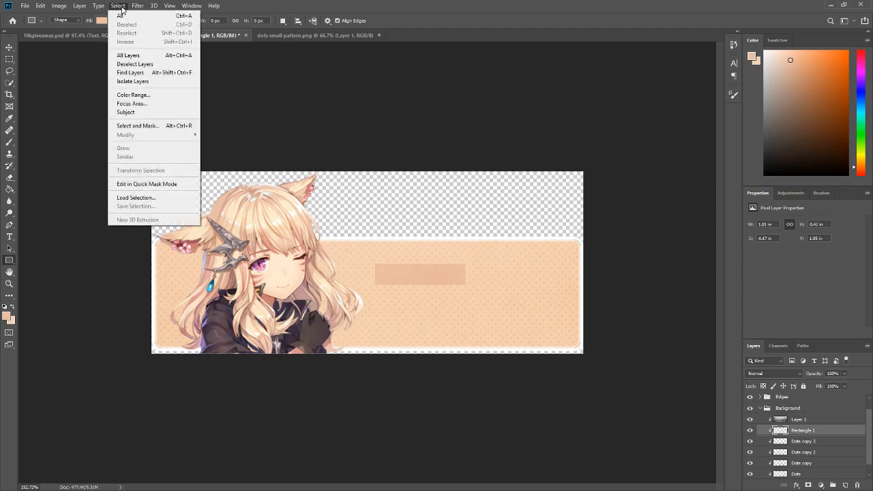
{"action": "left_click", "coordinate": [119, 7]}
{"action": "left_click", "coordinate": [117, 6]}
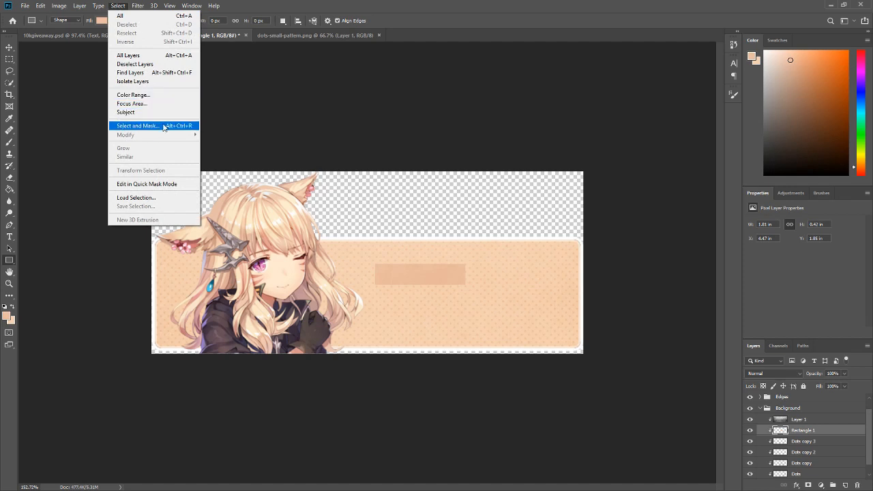
{"action": "mouse_move", "coordinate": [57, 6]}
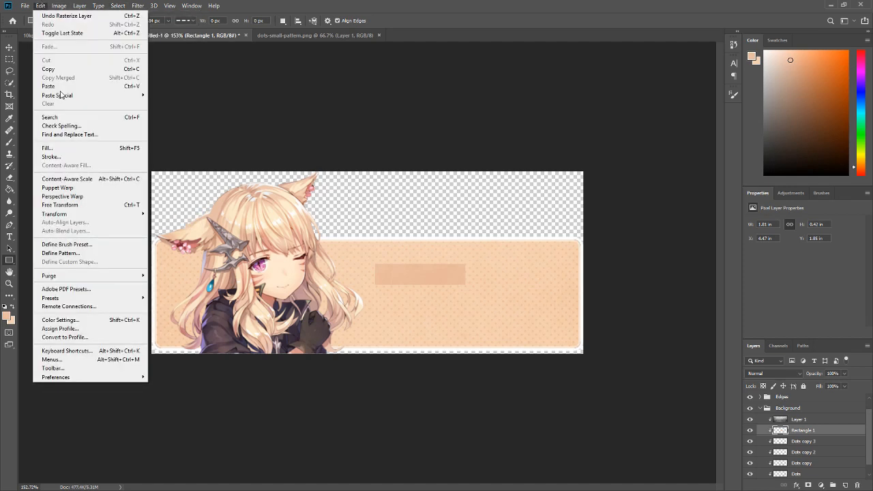
{"action": "mouse_move", "coordinate": [166, 8]}
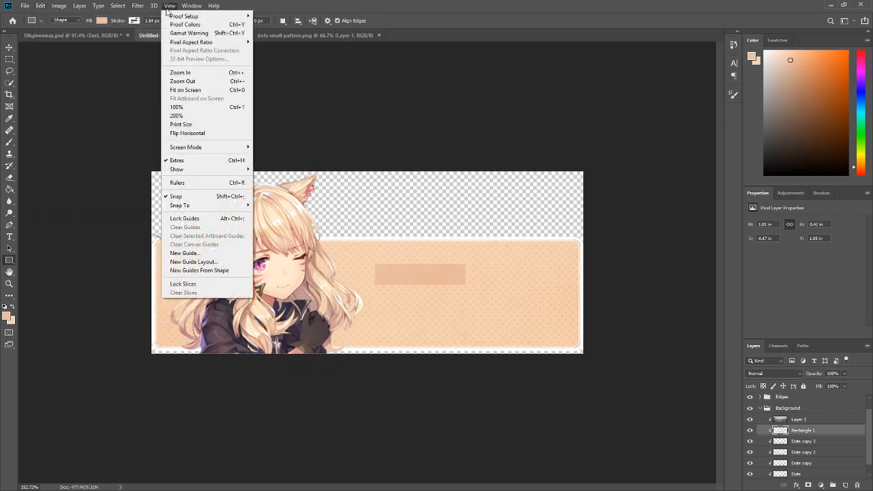
{"action": "mouse_move", "coordinate": [138, 5]}
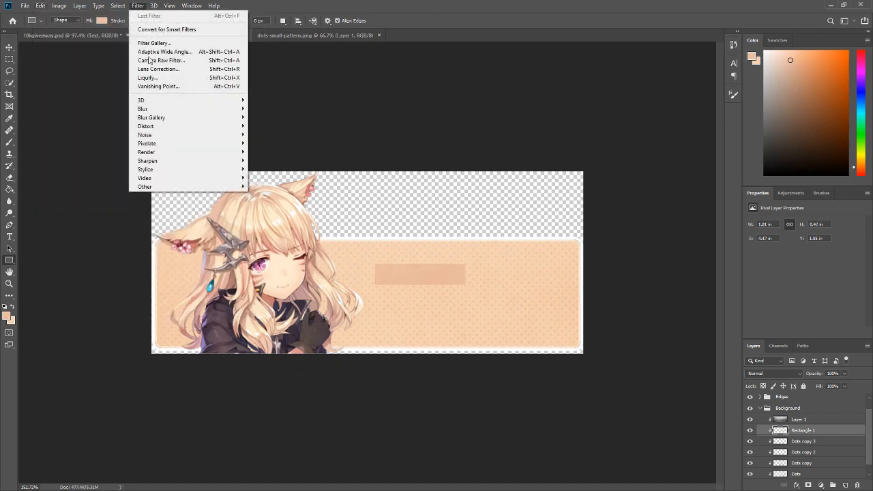
{"action": "mouse_move", "coordinate": [193, 127]}
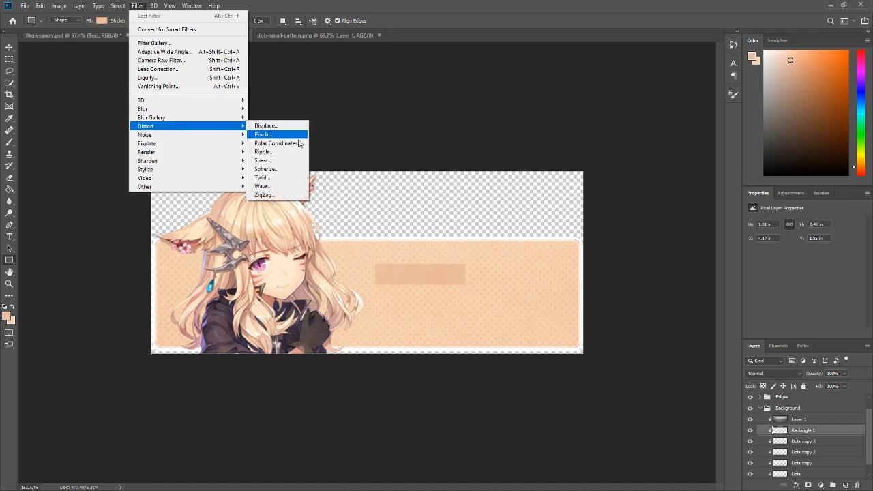
{"action": "left_click", "coordinate": [277, 188]}
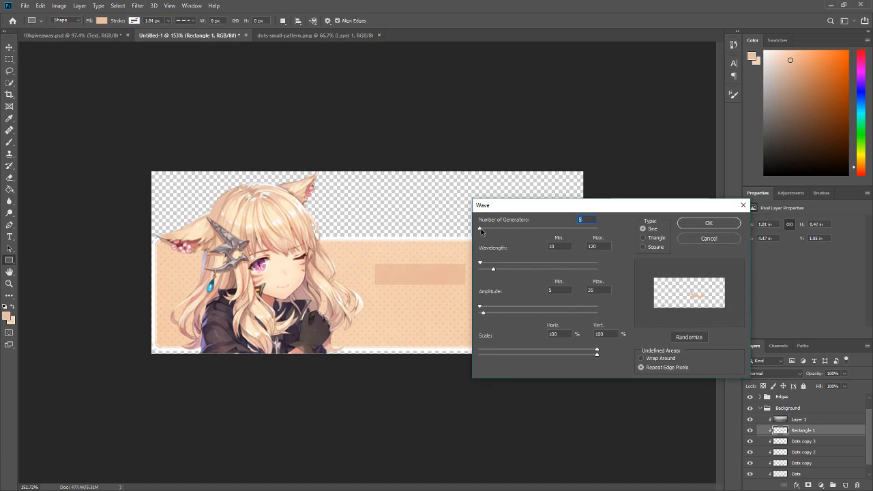
{"action": "left_click_drag", "start_coordinate": [493, 271], "coordinate": [496, 271]}
{"action": "left_click", "coordinate": [713, 227]}
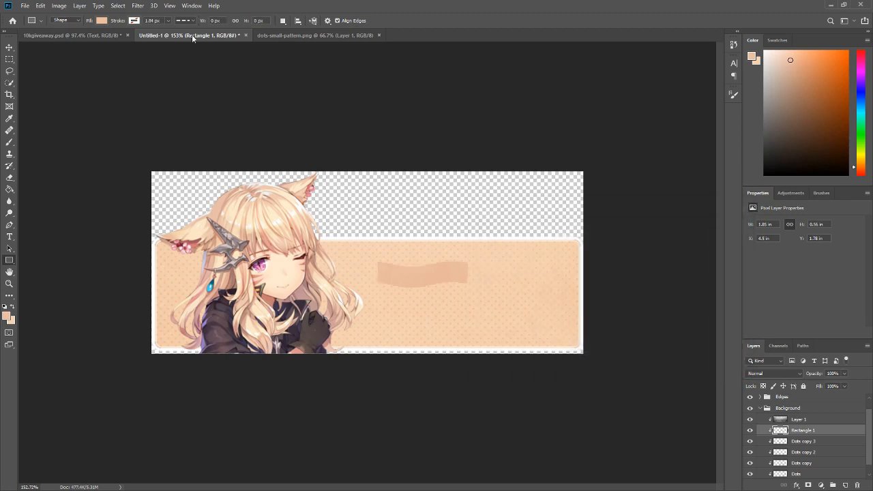
- Apply the Ripple filter to the wavy rectangle with an amount of 787% and Medium size
{"action": "left_click", "coordinate": [138, 6]}
{"action": "mouse_move", "coordinate": [209, 137]}
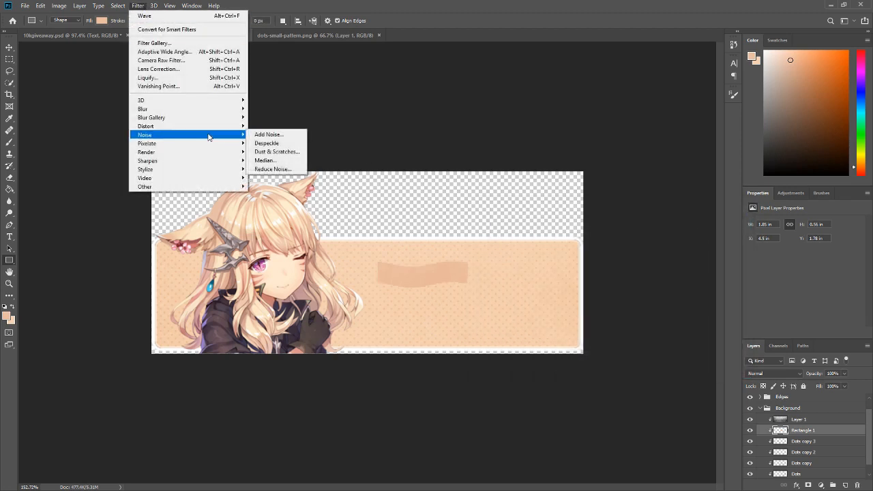
{"action": "left_click", "coordinate": [295, 152]}
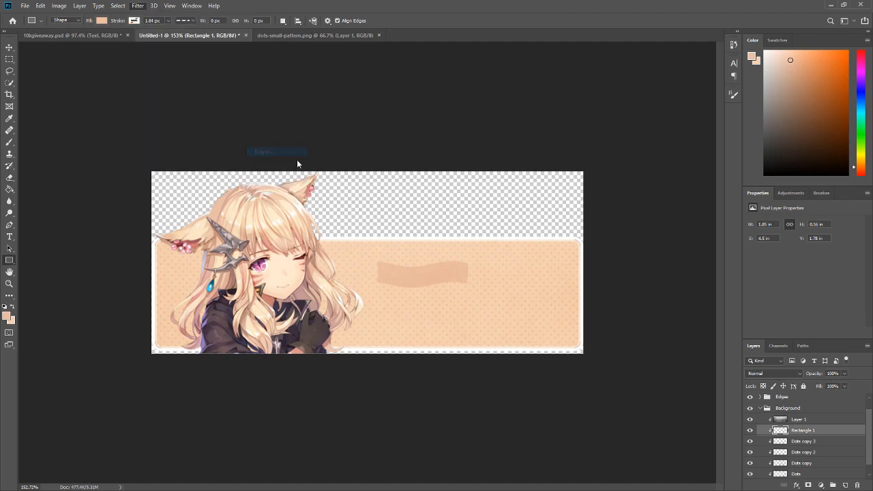
{"action": "left_click_drag", "start_coordinate": [261, 131], "coordinate": [600, 164]}
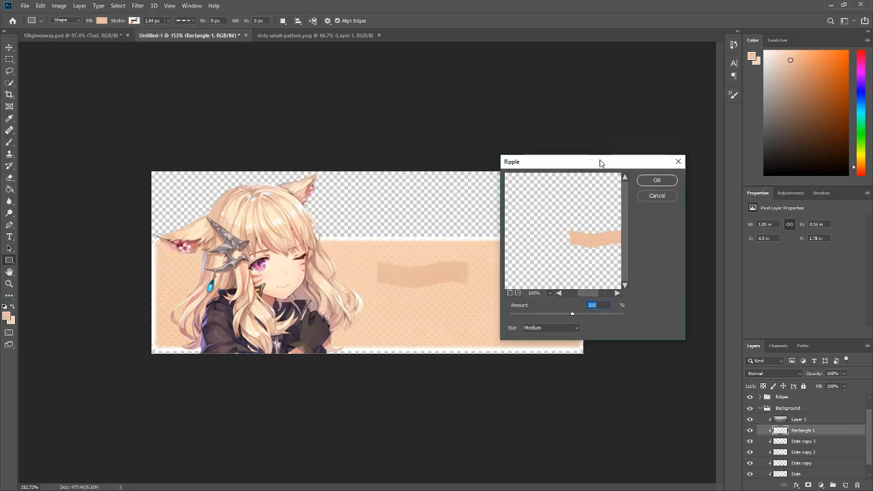
{"action": "left_click_drag", "start_coordinate": [576, 316], "coordinate": [610, 317]}
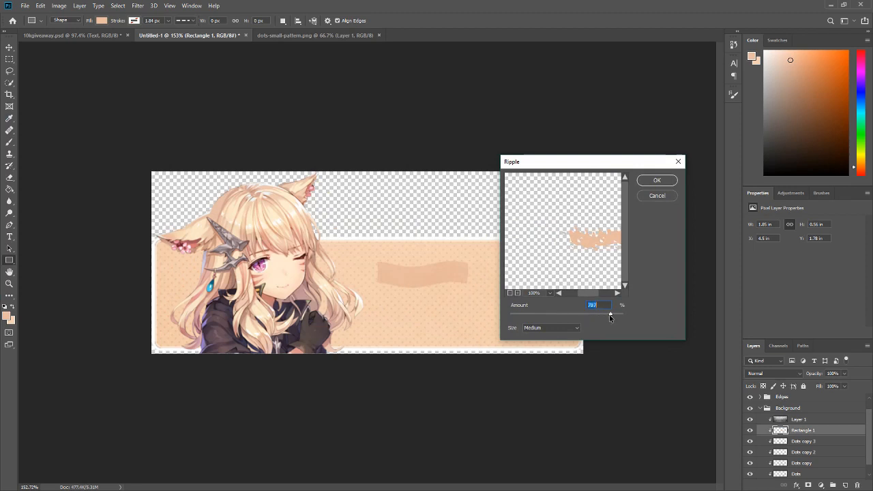
{"action": "left_click", "coordinate": [647, 181]}
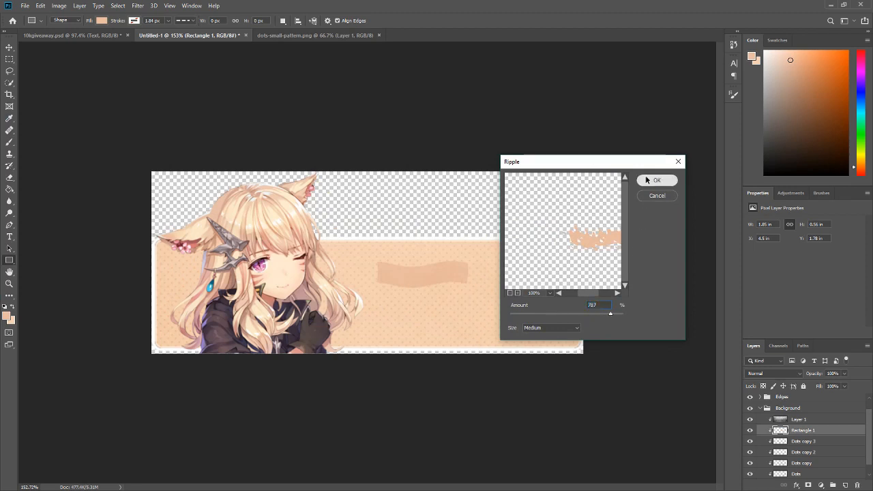
- Apply the Spherize filter to the rippled shape with an amount of -14% in Normal mode
{"action": "left_click", "coordinate": [137, 5]}
{"action": "mouse_move", "coordinate": [181, 127]}
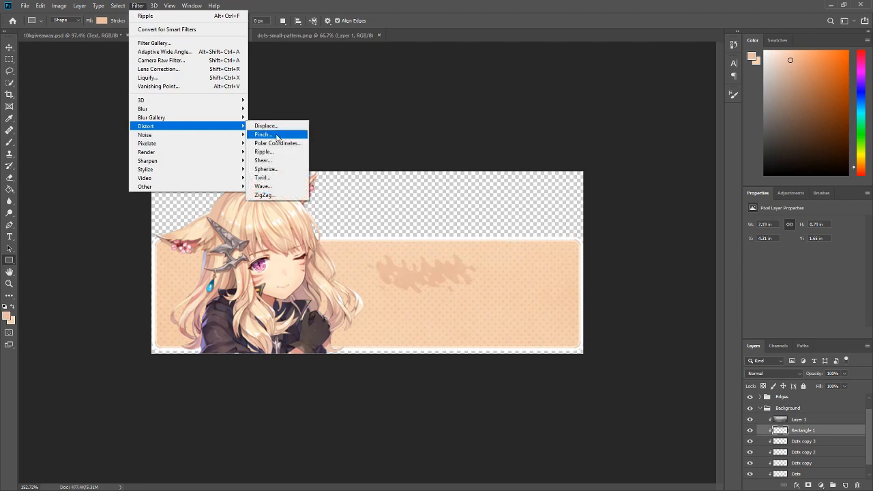
{"action": "left_click", "coordinate": [280, 170]}
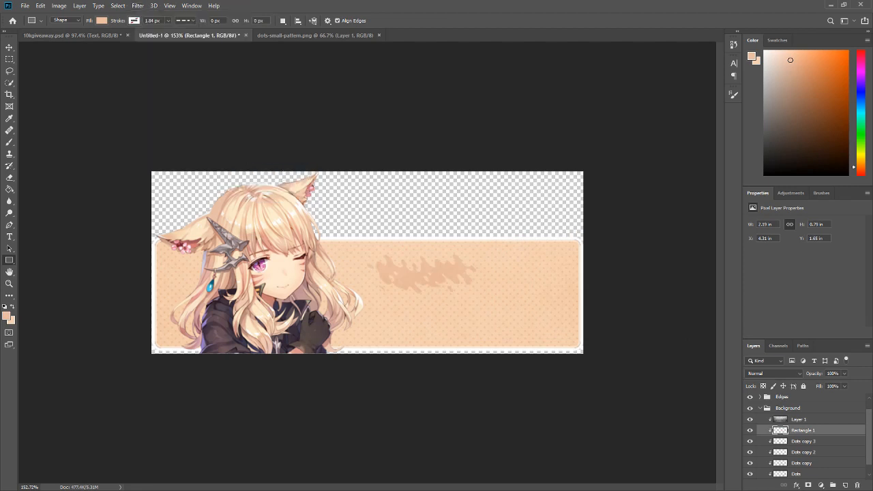
{"action": "left_click_drag", "start_coordinate": [458, 130], "coordinate": [657, 117]}
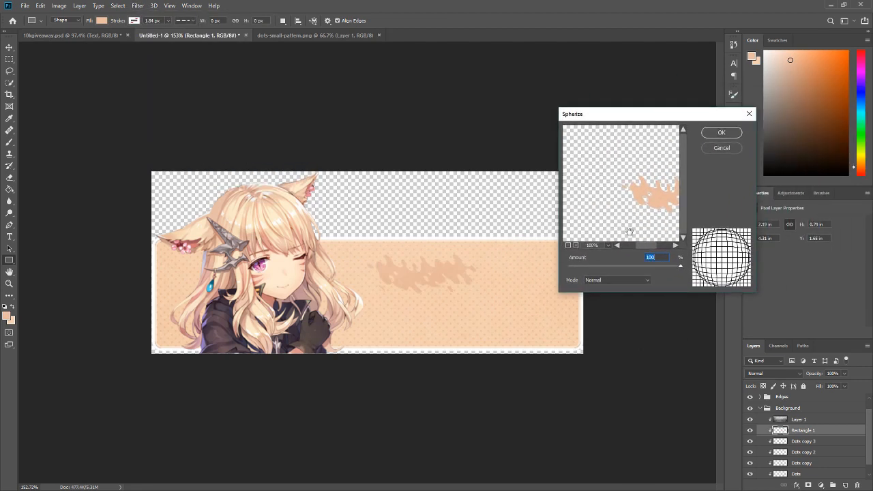
{"action": "left_click_drag", "start_coordinate": [685, 269], "coordinate": [619, 271]}
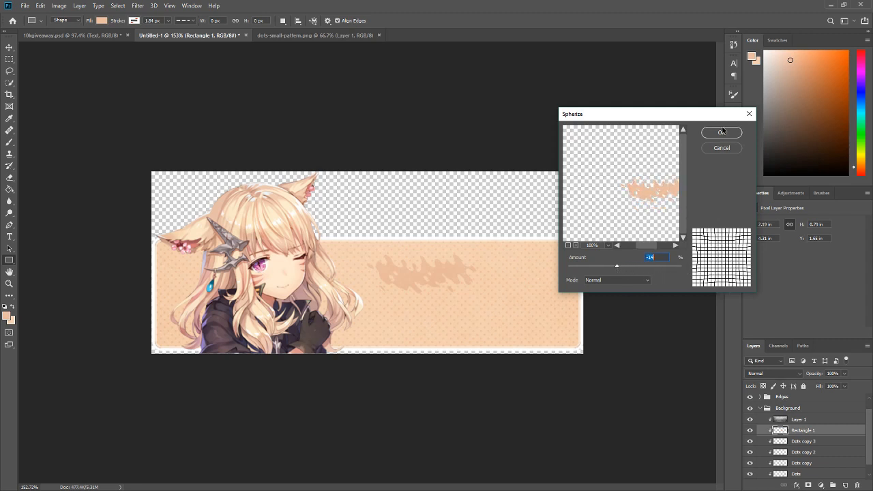
{"action": "left_click", "coordinate": [722, 132]}
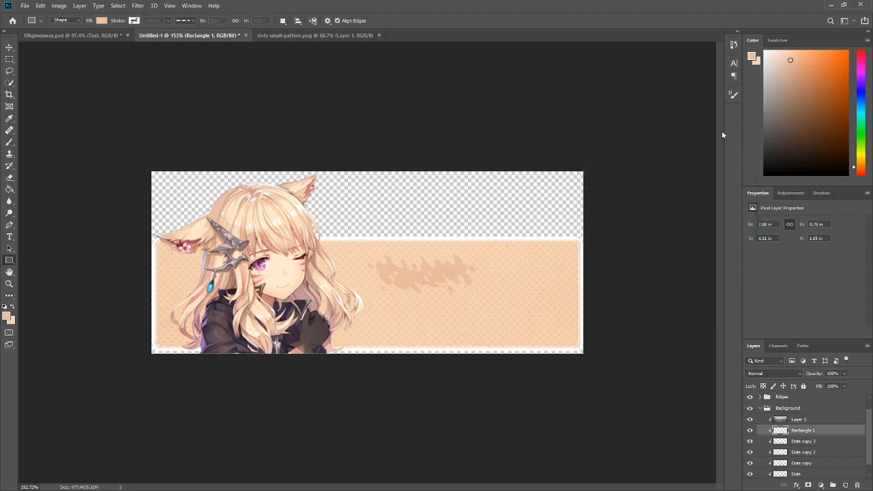
- Apply the Pinch filter to the splatter shape with an amount of 57%
{"action": "left_click", "coordinate": [138, 6]}
{"action": "mouse_move", "coordinate": [198, 127]}
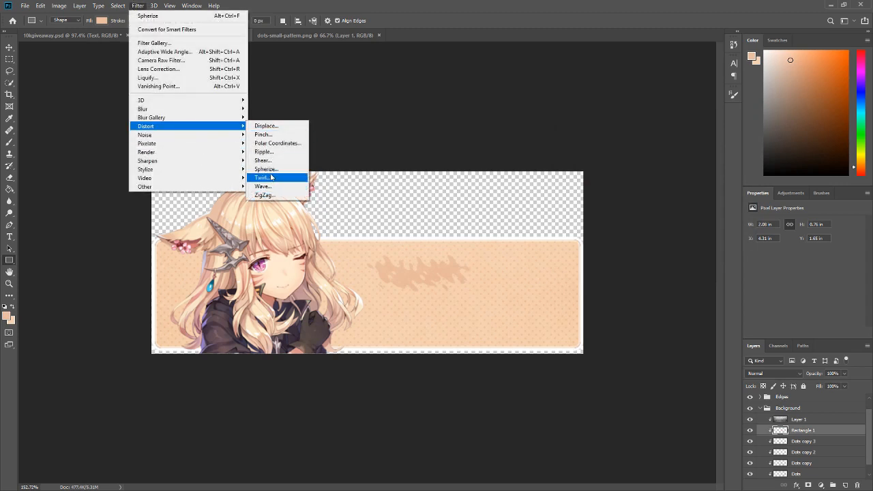
{"action": "left_click", "coordinate": [278, 134]}
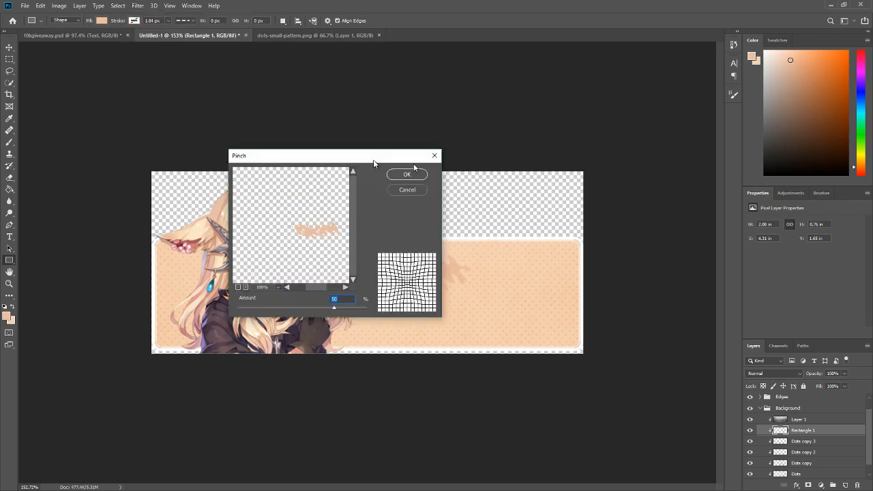
{"action": "left_click_drag", "start_coordinate": [374, 160], "coordinate": [691, 192]}
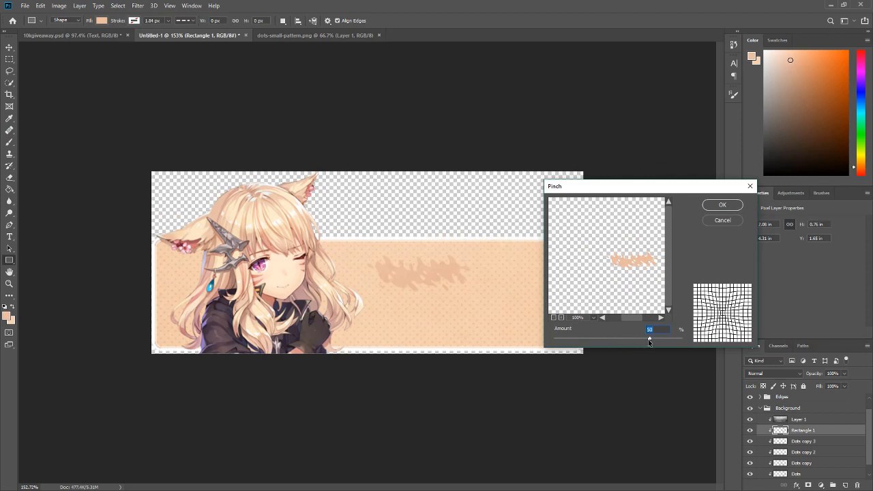
{"action": "mouse_move", "coordinate": [651, 338]}
{"action": "left_mouse_down"}
{"action": "mouse_move", "coordinate": [624, 339]}
{"action": "mouse_move", "coordinate": [663, 341]}
{"action": "left_mouse_up"}
{"action": "left_click", "coordinate": [723, 205]}
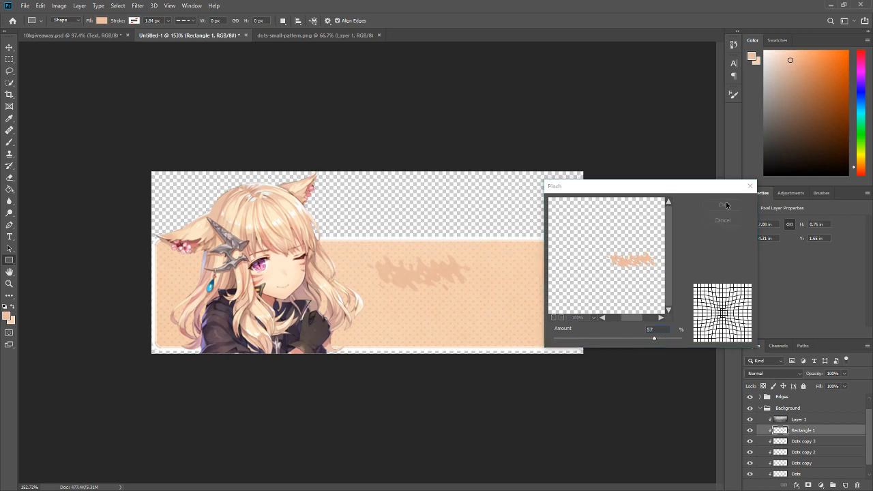
- Move the splatter shape to about X 4.18 in, Y 1.99 in and set its layer's blend mode to Linear Burn
{"action": "left_click", "coordinate": [8, 47]}
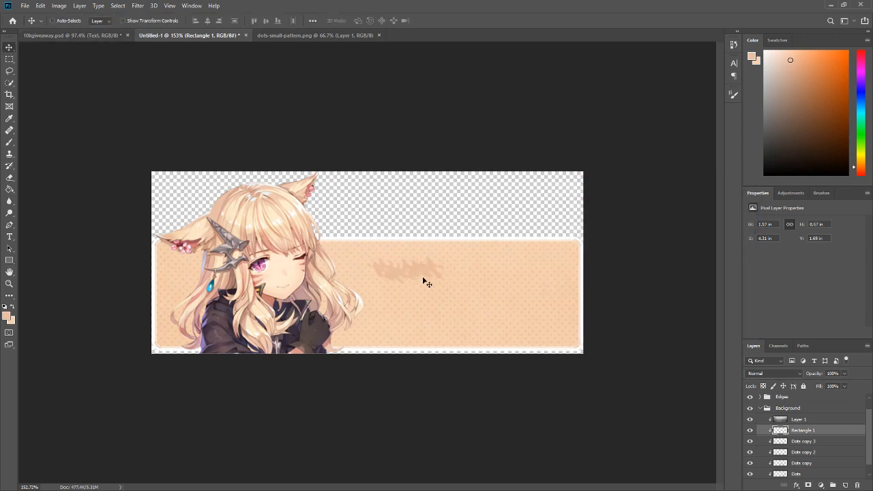
{"action": "mouse_move", "coordinate": [423, 279]}
{"action": "left_mouse_down"}
{"action": "mouse_move", "coordinate": [407, 283]}
{"action": "mouse_move", "coordinate": [417, 291]}
{"action": "left_mouse_up"}
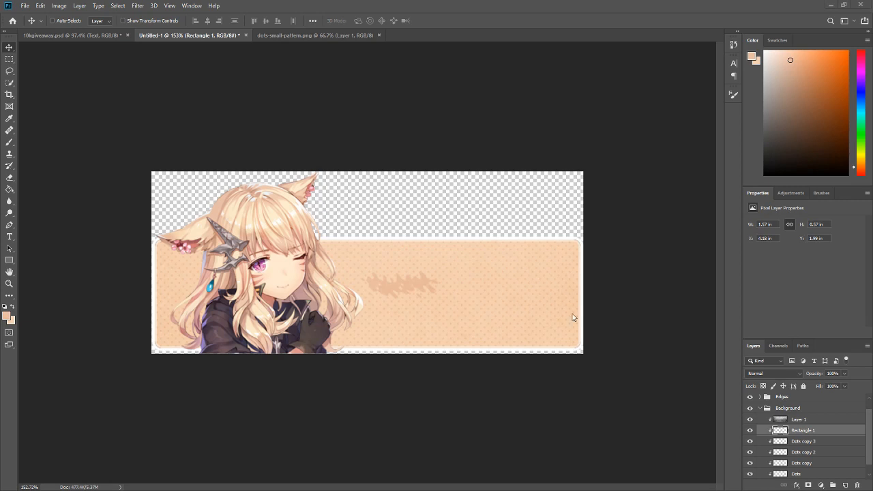
{"action": "left_click", "coordinate": [786, 374]}
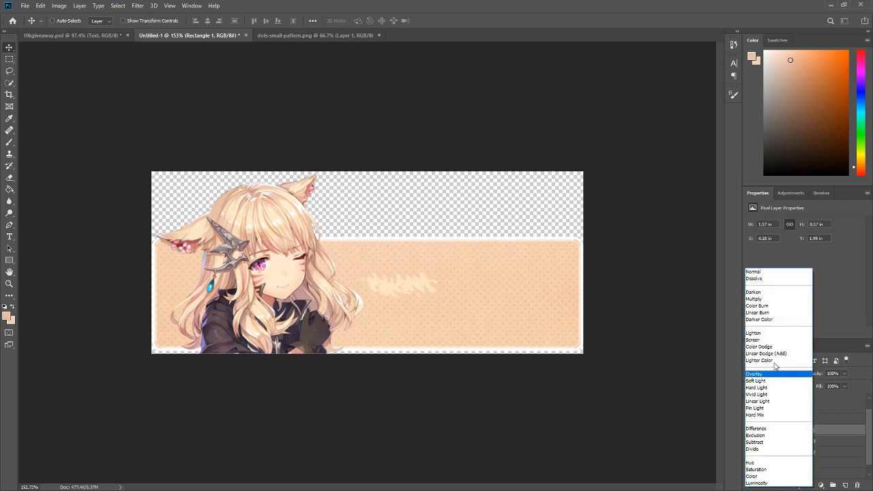
{"action": "left_click", "coordinate": [770, 314]}
- Add a Multiply Inner Shadow to the splatter layer with 34% opacity, 3 px distance and 7 px size
{"action": "right_click", "coordinate": [803, 432]}
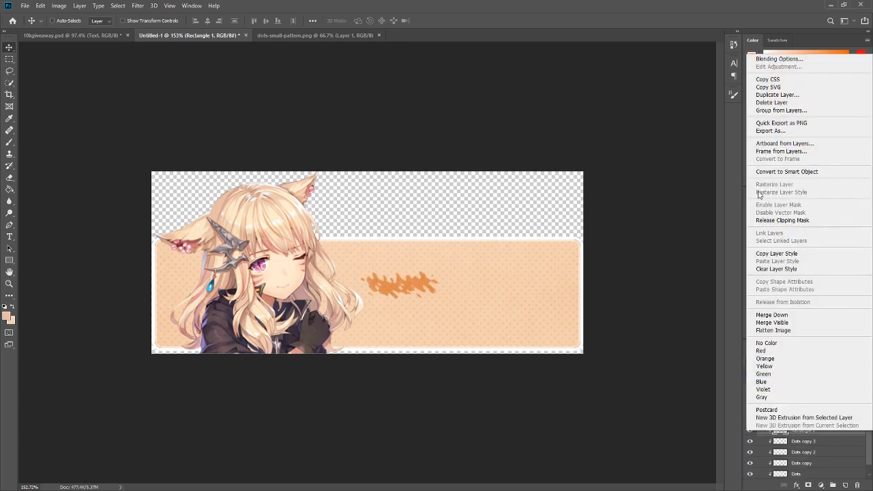
{"action": "left_click", "coordinate": [782, 62]}
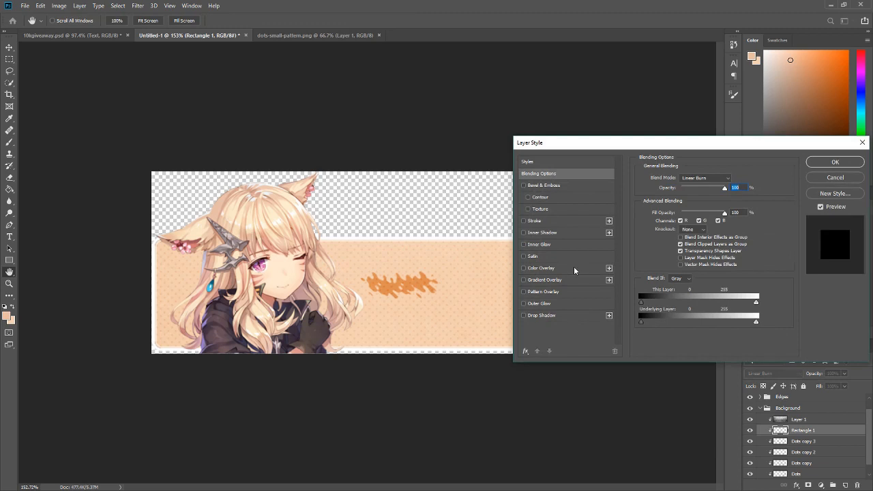
{"action": "left_click", "coordinate": [539, 234]}
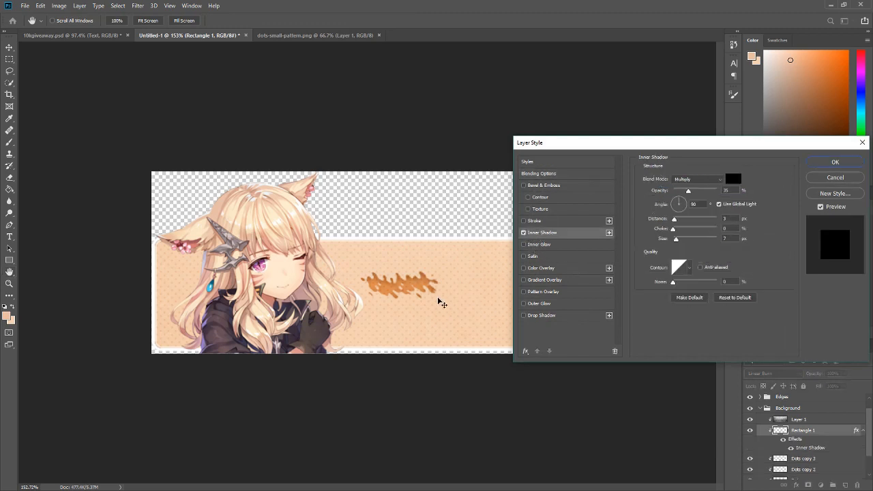
{"action": "left_click_drag", "start_coordinate": [684, 193], "coordinate": [690, 194]}
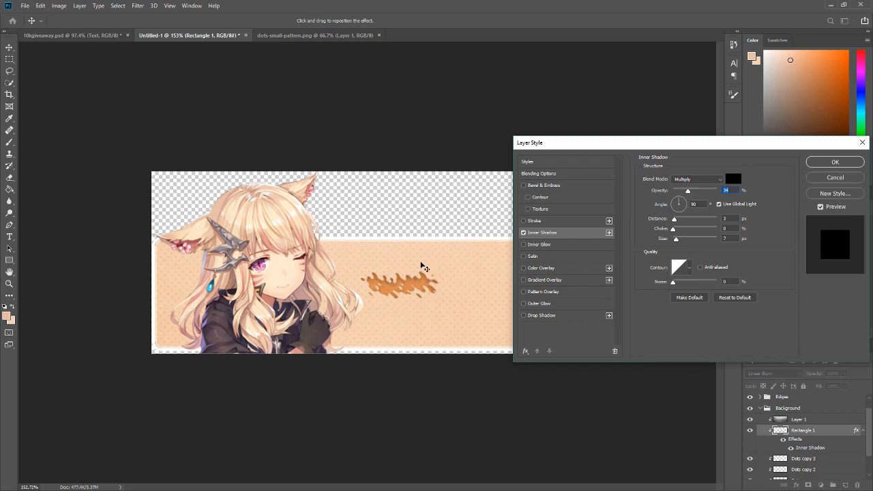
{"action": "left_click", "coordinate": [826, 166]}
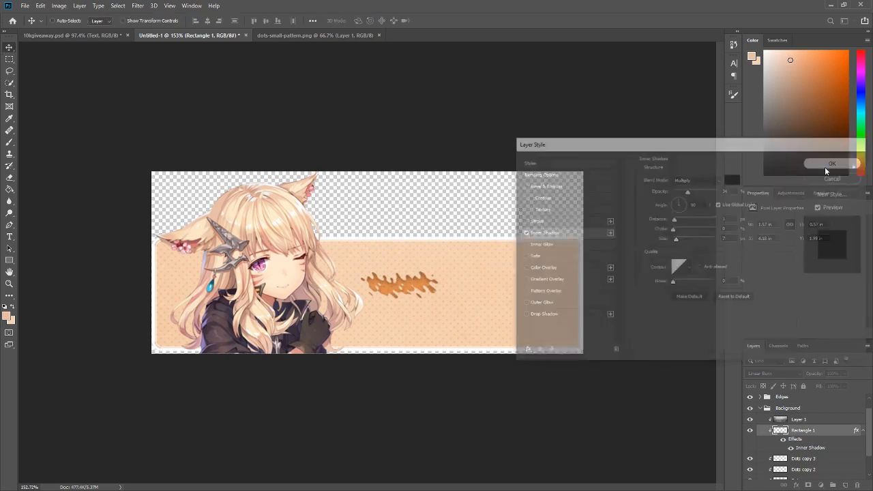
- Set the splatter layer's opacity to 77% and collapse its effects list
{"action": "left_click", "coordinate": [846, 374]}
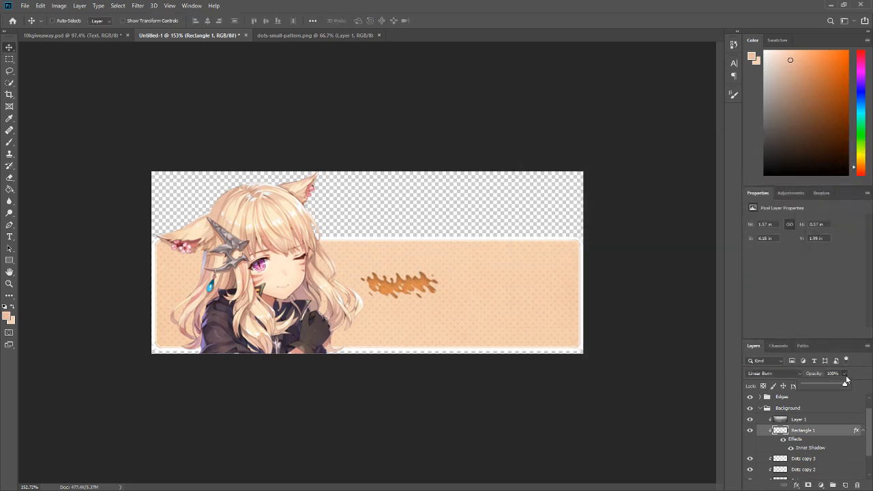
{"action": "left_click_drag", "start_coordinate": [840, 388], "coordinate": [833, 387]}
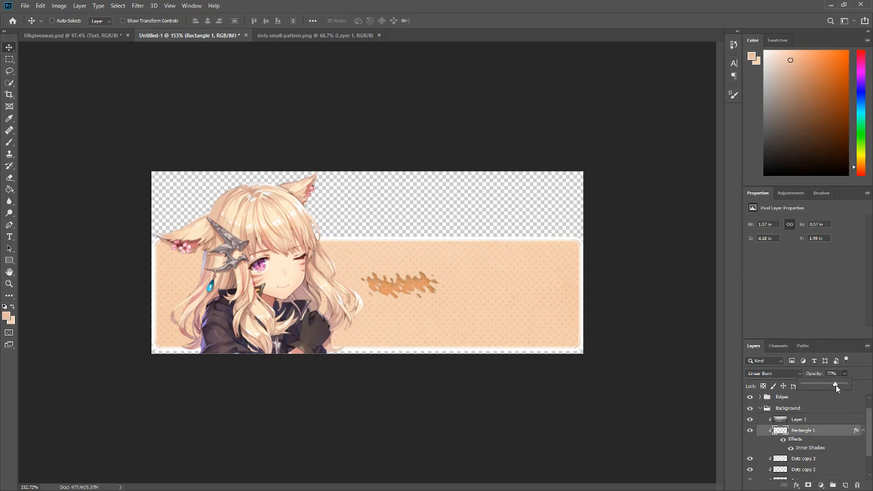
{"action": "left_click", "coordinate": [865, 384]}
{"action": "left_click", "coordinate": [864, 431]}
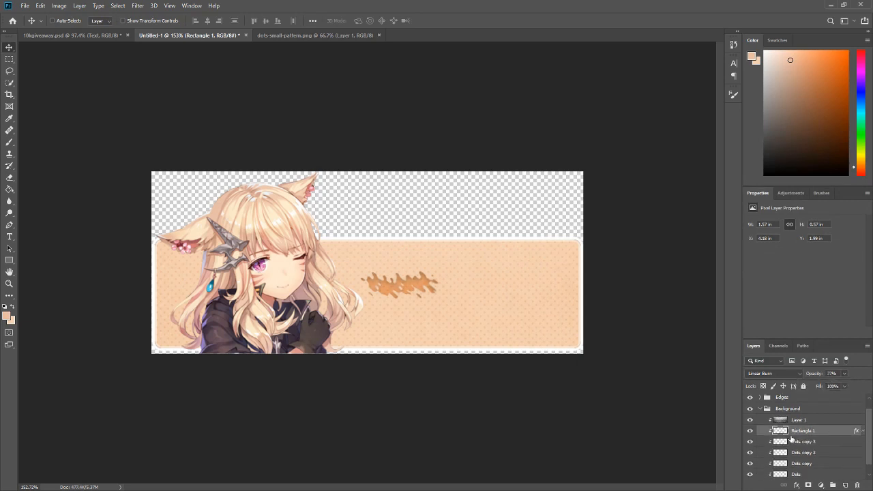
- Rename the splatter layer as Tear 1
{"action": "double_click", "coordinate": [797, 430]}
{"action": "key", "text": "BackSpace"}
{"action": "type", "text": "Tear 1"}
{"action": "key", "text": "Return"}
- Rotate the Tear 1 splatter and place it beside the character's glove at about X 2.96 in, Y 2.88 in
{"action": "left_click_drag", "start_coordinate": [400, 286], "coordinate": [358, 312]}
{"action": "key", "text": "ctrl+t"}
{"action": "left_click", "coordinate": [437, 21]}
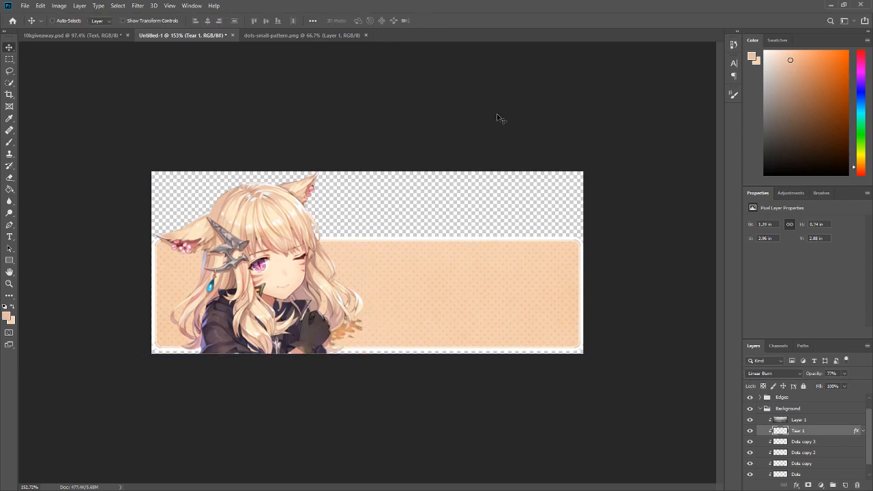
- Duplicate Tear 1, clip the copy to the banner base, and set the copy's opacity to 57%
{"action": "key", "text": "ctrl+j"}
{"action": "right_click", "coordinate": [816, 432]}
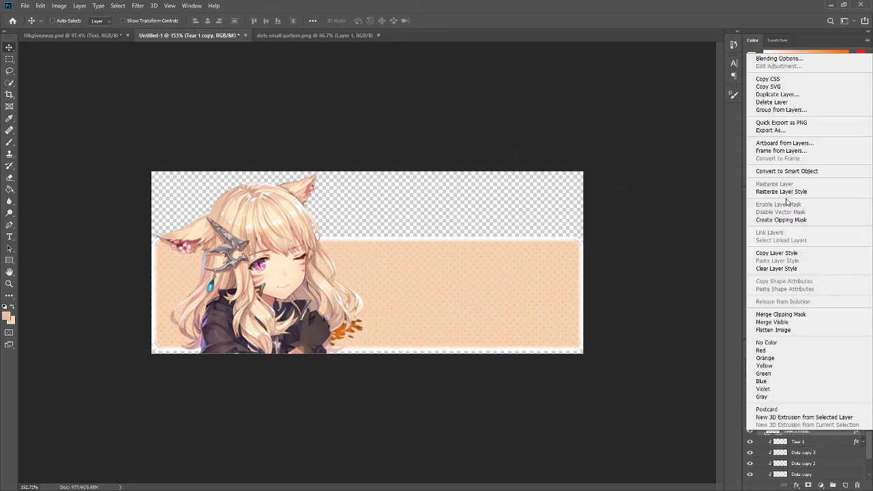
{"action": "left_click", "coordinate": [787, 222]}
{"action": "left_click", "coordinate": [811, 444]}
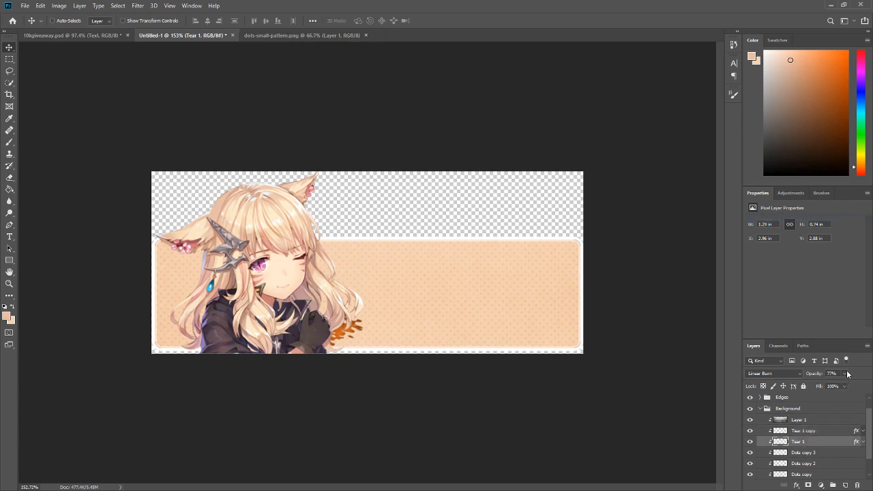
{"action": "left_click", "coordinate": [844, 374]}
{"action": "left_click", "coordinate": [818, 432]}
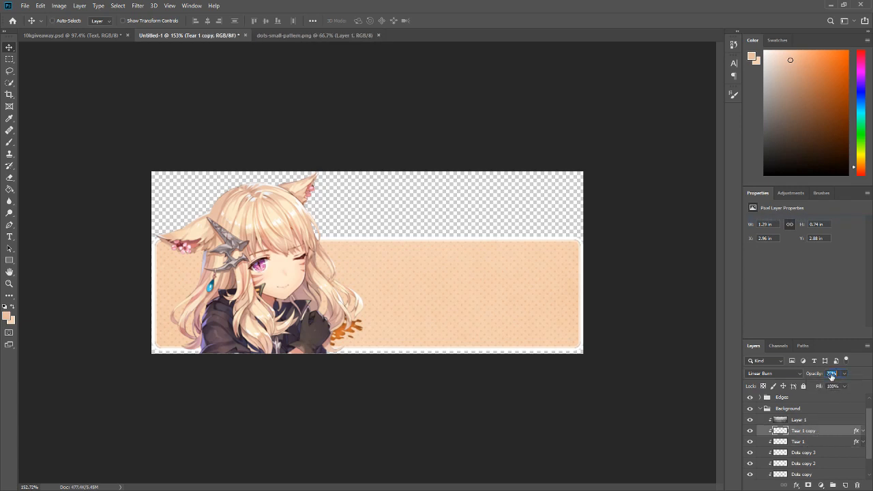
{"action": "type", "text": "57"}
{"action": "key", "text": "Return"}
- Rotate the Tear 1 copy and move it behind the character's hair below the left ear, at about X 0.58 in, Y 1.47 in
{"action": "left_click_drag", "start_coordinate": [366, 318], "coordinate": [404, 260]}
{"action": "key", "text": "ctrl+t"}
{"action": "left_click_drag", "start_coordinate": [417, 247], "coordinate": [427, 308]}
{"action": "left_click_drag", "start_coordinate": [361, 280], "coordinate": [209, 272]}
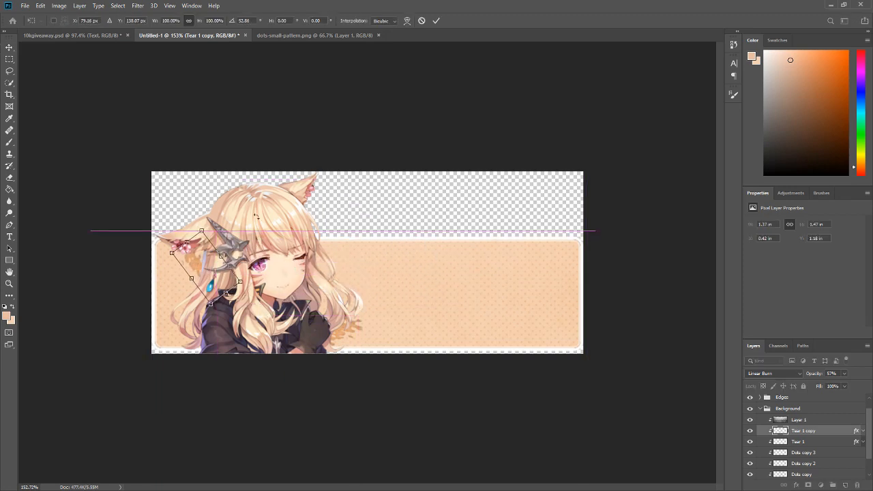
{"action": "left_click", "coordinate": [437, 21]}
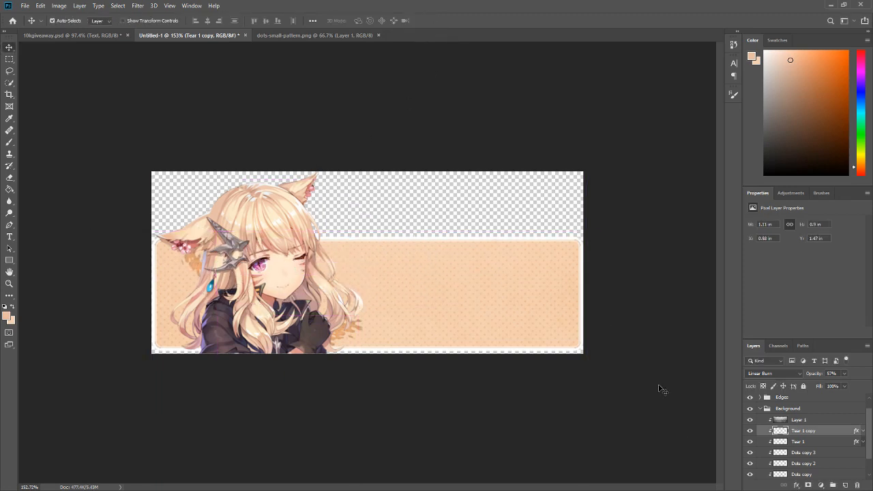
- Duplicate the Tear 1 copy, clip the duplicate to the base, and move it to the banner's upper-right corner at about X 7.78 in, Y 1.18 in
{"action": "key", "text": "ctrl+j"}
{"action": "right_click", "coordinate": [811, 431]}
{"action": "left_click", "coordinate": [784, 218]}
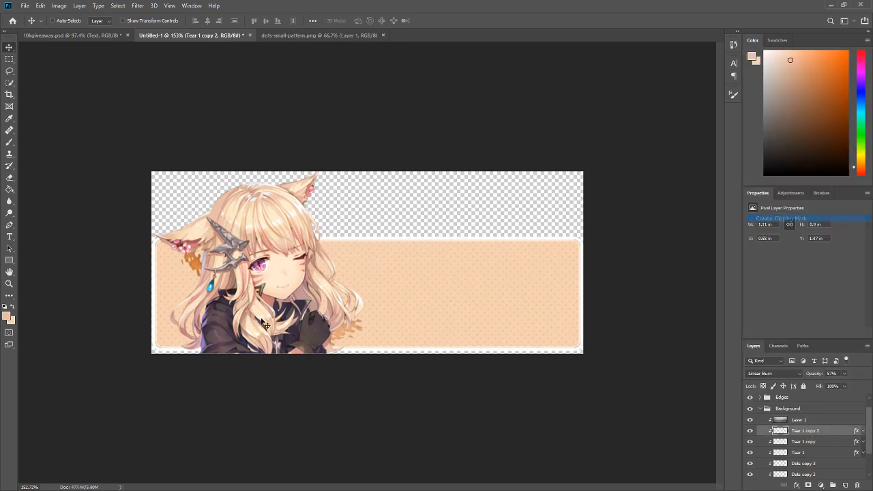
{"action": "left_click_drag", "start_coordinate": [265, 325], "coordinate": [632, 291]}
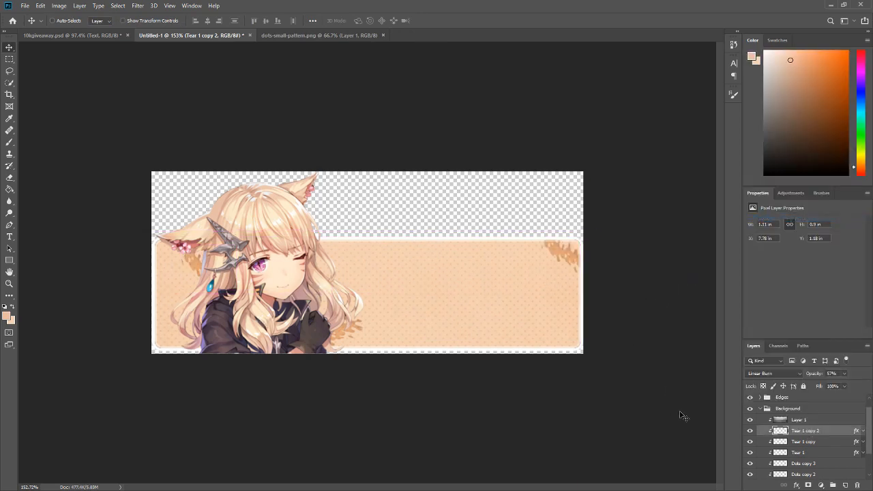
- Activate the Brush tool, keep the current peach foreground colour, and add an empty layer above Tear 1 copy 2
{"action": "left_click", "coordinate": [12, 143]}
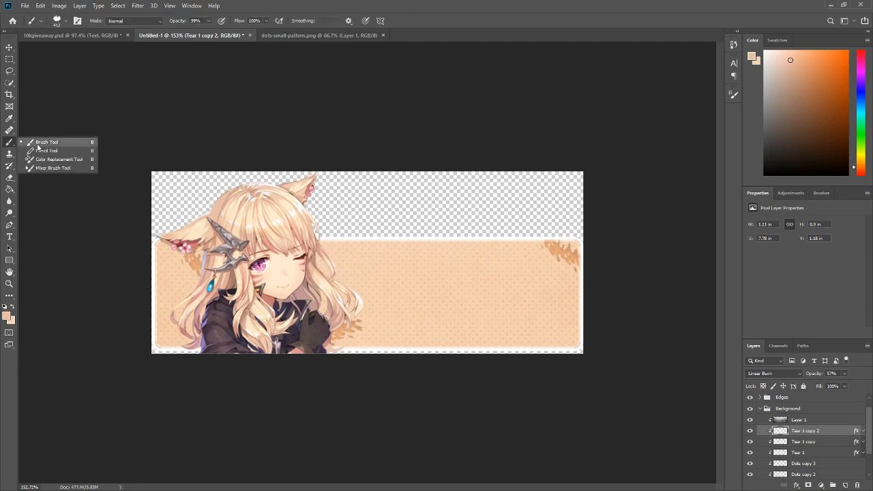
{"action": "left_click", "coordinate": [34, 143]}
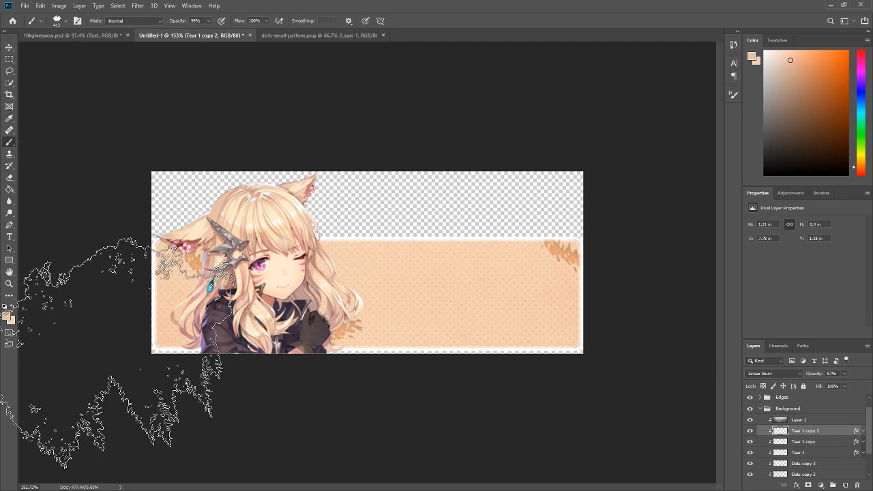
{"action": "left_click", "coordinate": [7, 316]}
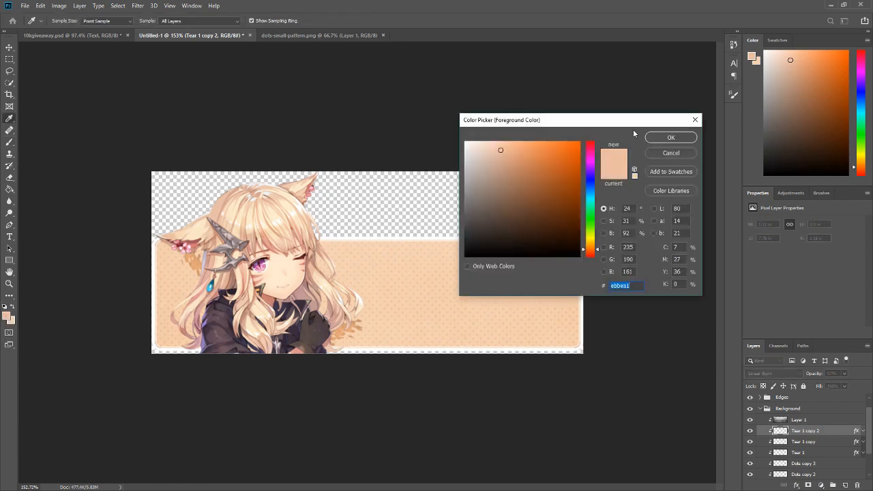
{"action": "left_click", "coordinate": [668, 154]}
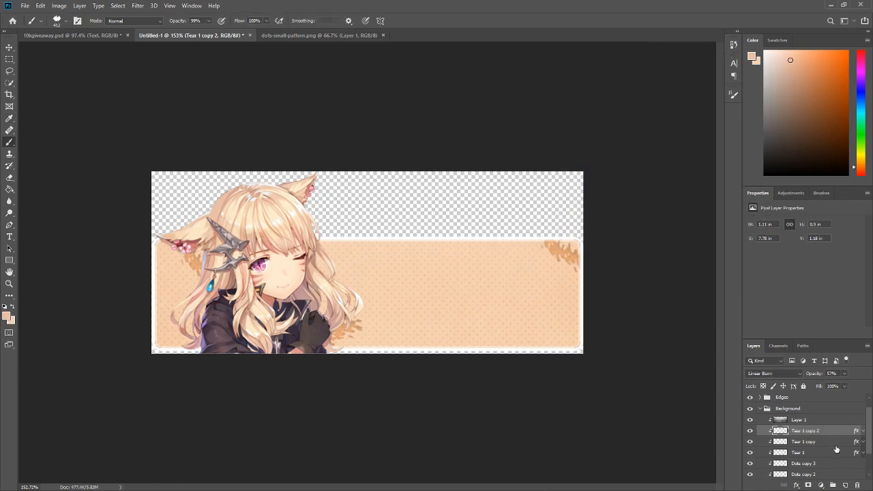
{"action": "left_click", "coordinate": [847, 486]}
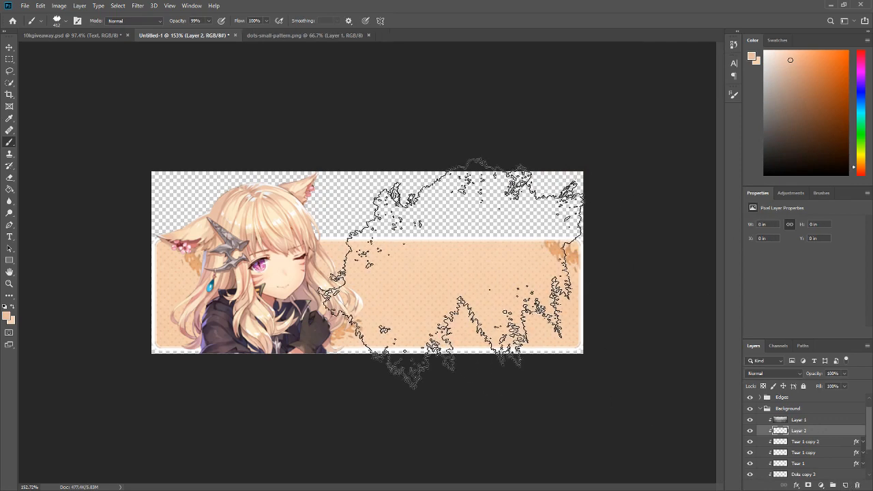
- Choose the 2496 px splatter brush tip from the brush tip shapes
{"action": "left_click", "coordinate": [732, 95]}
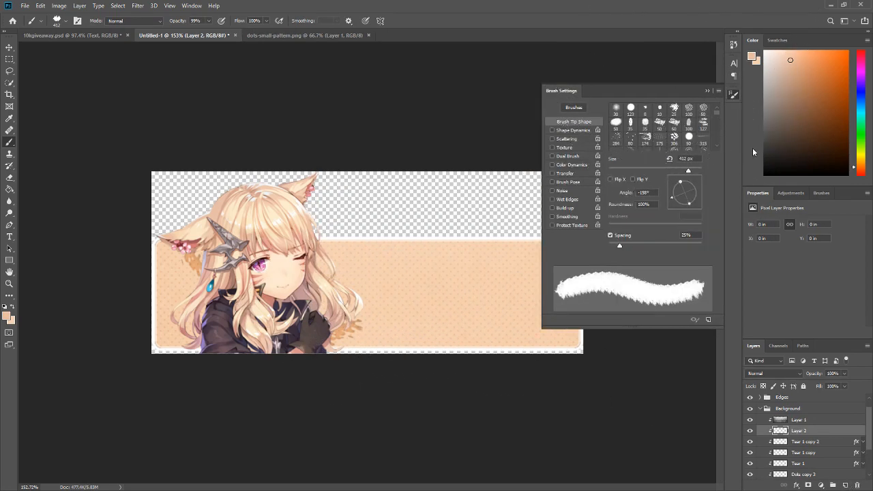
{"action": "left_click_drag", "start_coordinate": [718, 114], "coordinate": [717, 121]}
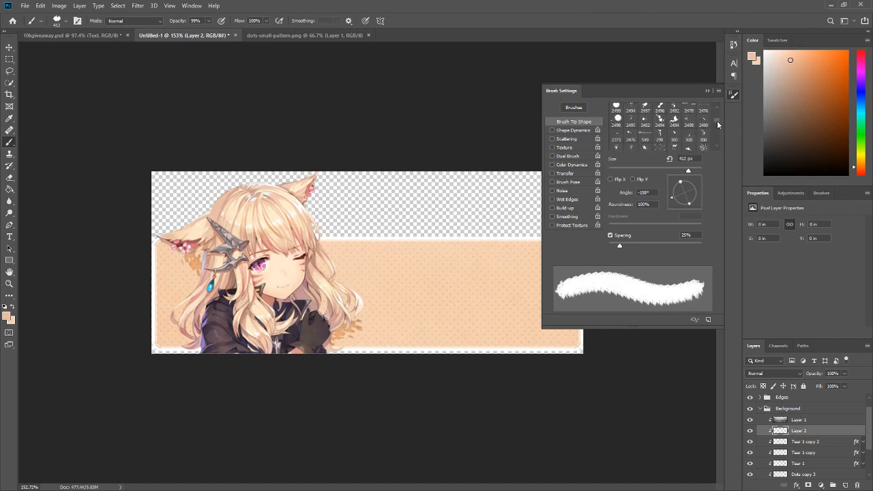
{"action": "right_click", "coordinate": [717, 120]}
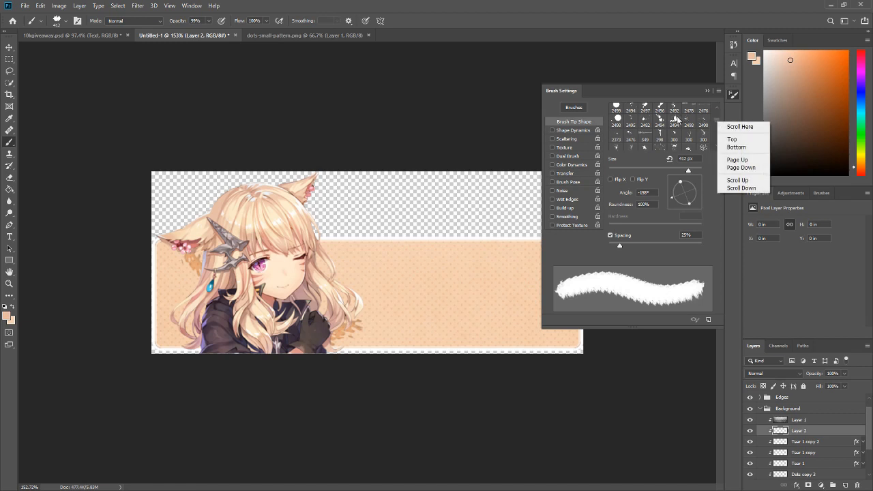
{"action": "left_click", "coordinate": [657, 121]}
{"action": "scroll", "coordinate": [660, 121], "scroll_direction": "up", "scroll_amount": 1}
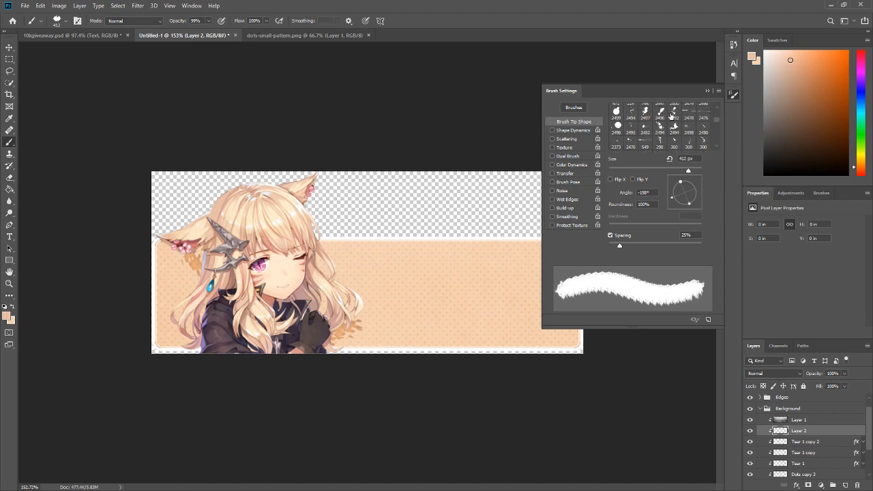
{"action": "scroll", "coordinate": [655, 125], "scroll_direction": "up", "scroll_amount": 1}
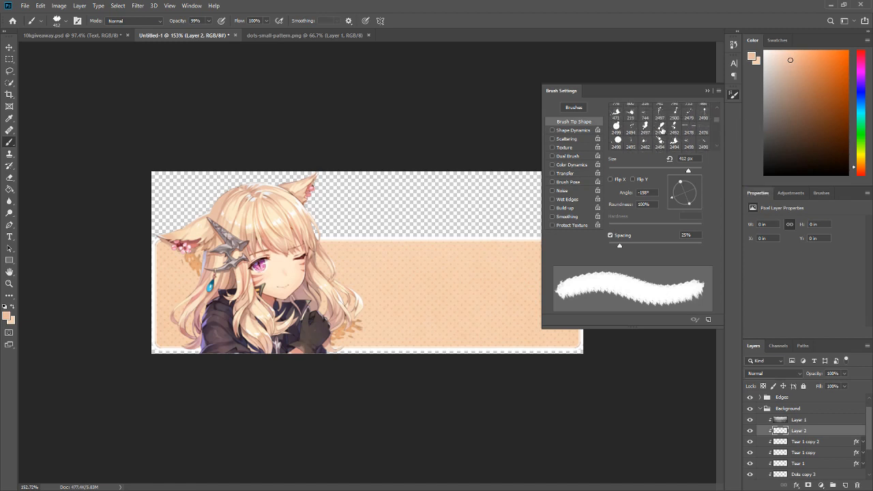
{"action": "left_click", "coordinate": [661, 128]}
- Reduce the splatter brush to 65 px, rotate its tip, test it on the banner, and undo the test marks
{"action": "left_click_drag", "start_coordinate": [392, 279], "coordinate": [397, 271]}
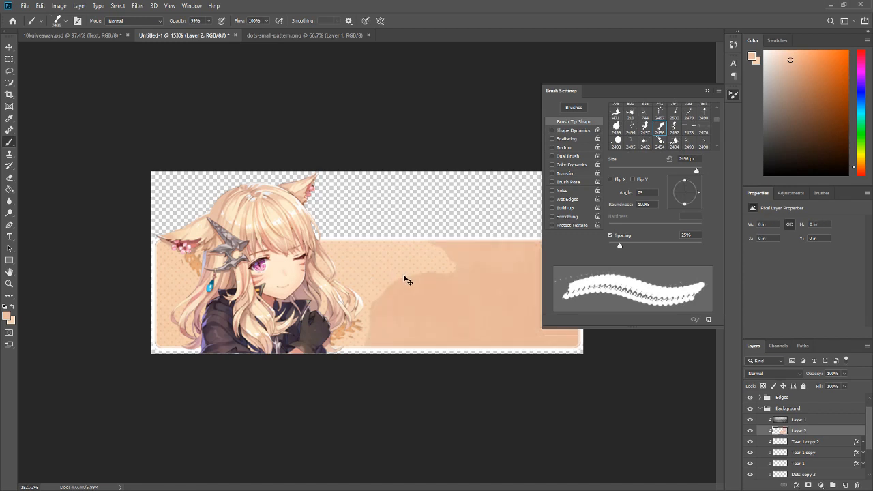
{"action": "key", "text": "ctrl+z"}
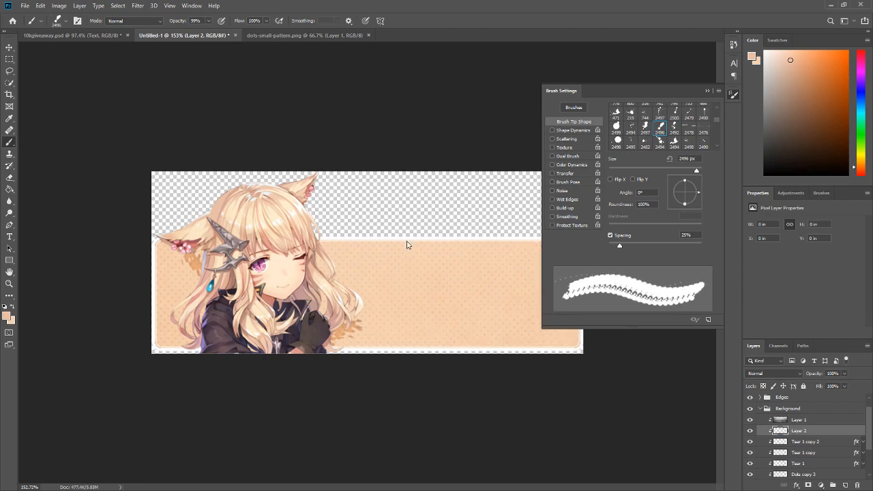
{"action": "left_click_drag", "start_coordinate": [408, 245], "coordinate": [204, 248]}
{"action": "mouse_move", "coordinate": [456, 242]}
{"action": "left_mouse_down"}
{"action": "mouse_move", "coordinate": [151, 249]}
{"action": "mouse_move", "coordinate": [328, 252]}
{"action": "mouse_move", "coordinate": [423, 261]}
{"action": "mouse_move", "coordinate": [453, 273]}
{"action": "mouse_move", "coordinate": [415, 292]}
{"action": "left_mouse_up"}
{"action": "left_click", "coordinate": [412, 279]}
{"action": "mouse_move", "coordinate": [699, 193]}
{"action": "left_mouse_down"}
{"action": "mouse_move", "coordinate": [680, 206]}
{"action": "mouse_move", "coordinate": [692, 204]}
{"action": "left_mouse_up"}
{"action": "key", "text": "ctrl+z"}
{"action": "key", "text": "ctrl+z"}
{"action": "left_click", "coordinate": [394, 264]}
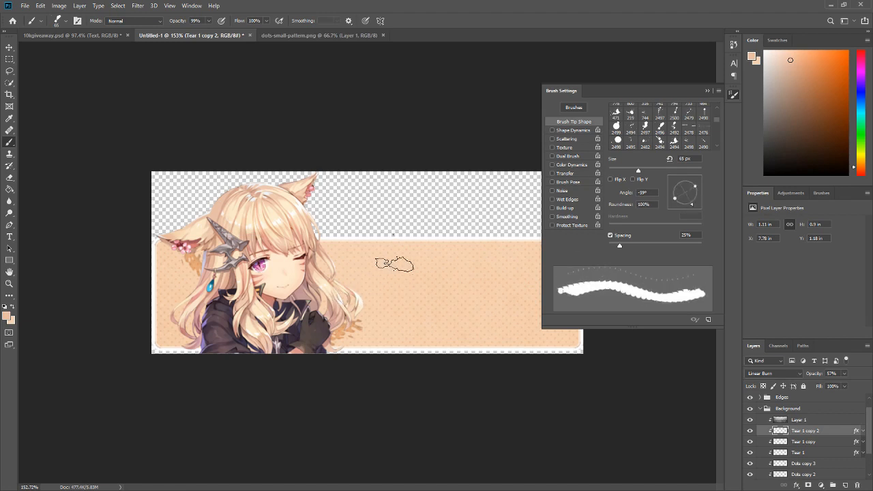
{"action": "key", "text": "ctrl+z"}
- Add a new layer above Tear 1 copy 2 and stamp 65 px splatters across the banner, changing the brush angle to 14° between marks
{"action": "left_click", "coordinate": [845, 485]}
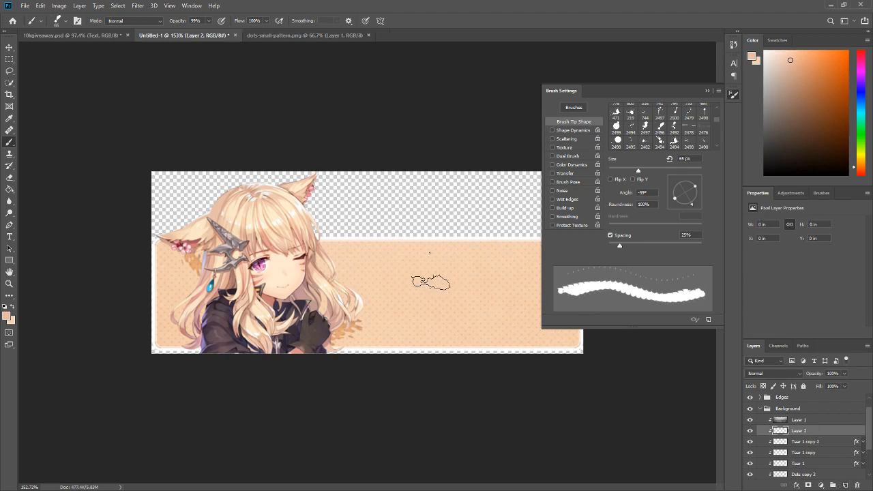
{"action": "left_click", "coordinate": [403, 275]}
{"action": "mouse_move", "coordinate": [697, 203]}
{"action": "left_mouse_down"}
{"action": "mouse_move", "coordinate": [684, 180]}
{"action": "mouse_move", "coordinate": [672, 193]}
{"action": "mouse_move", "coordinate": [685, 182]}
{"action": "mouse_move", "coordinate": [696, 188]}
{"action": "left_mouse_up"}
{"action": "left_click", "coordinate": [492, 330]}
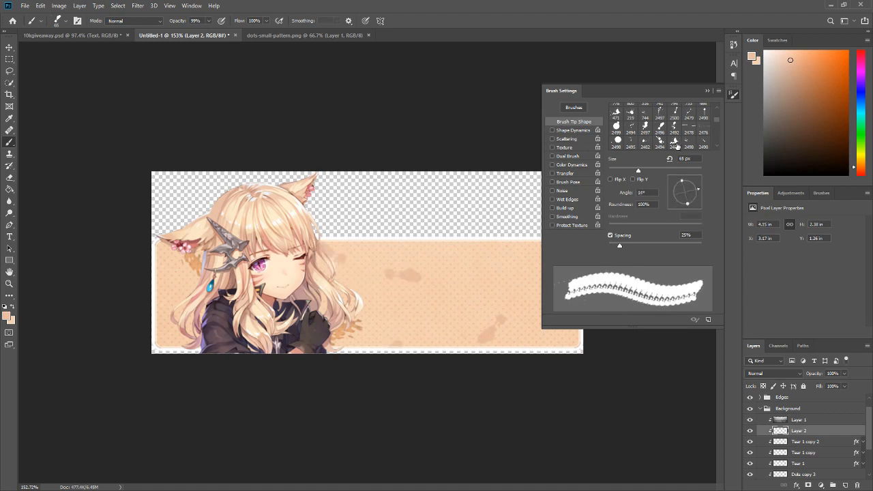
- Switch to the 760 px splatter brush tip and reduce its size to 120 px
{"action": "scroll", "coordinate": [655, 133], "scroll_direction": "up", "scroll_amount": 3}
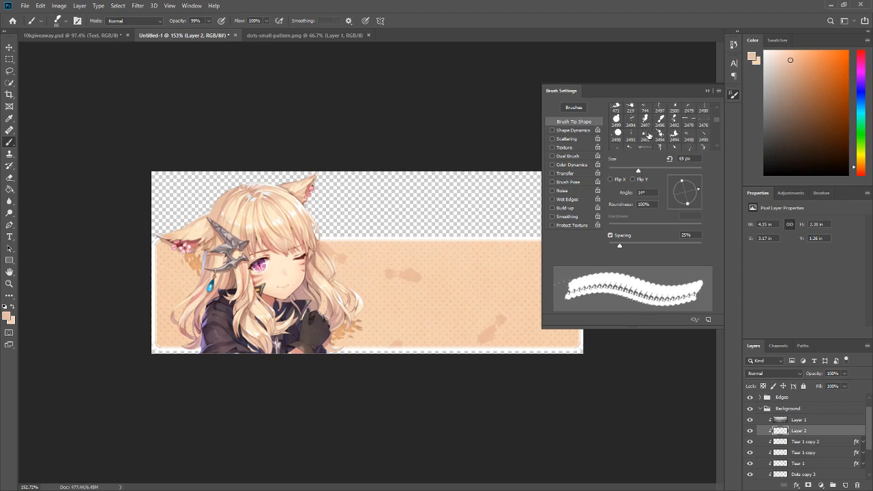
{"action": "scroll", "coordinate": [672, 132], "scroll_direction": "up", "scroll_amount": 2}
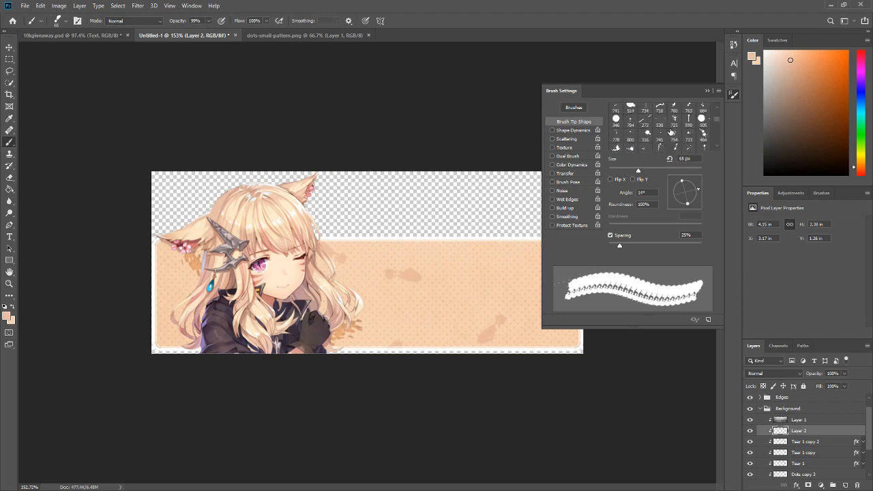
{"action": "scroll", "coordinate": [674, 133], "scroll_direction": "up", "scroll_amount": 2}
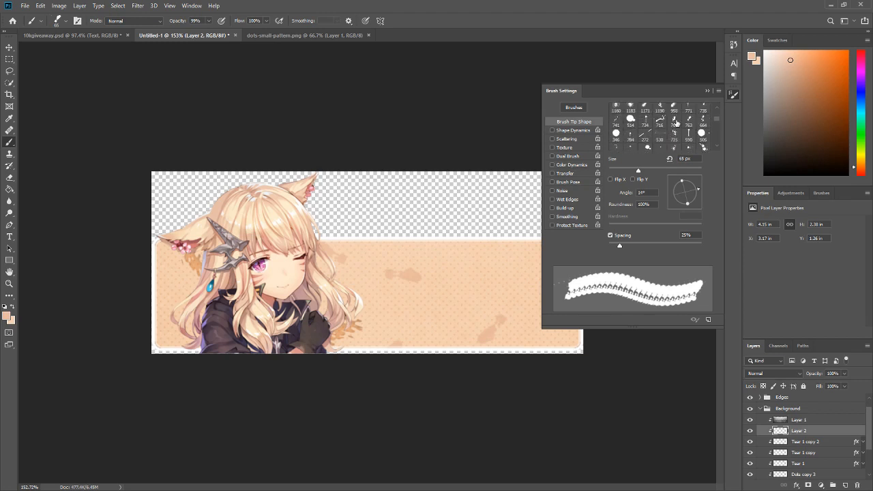
{"action": "left_click", "coordinate": [674, 121]}
{"action": "left_click_drag", "start_coordinate": [429, 285], "coordinate": [269, 320]}
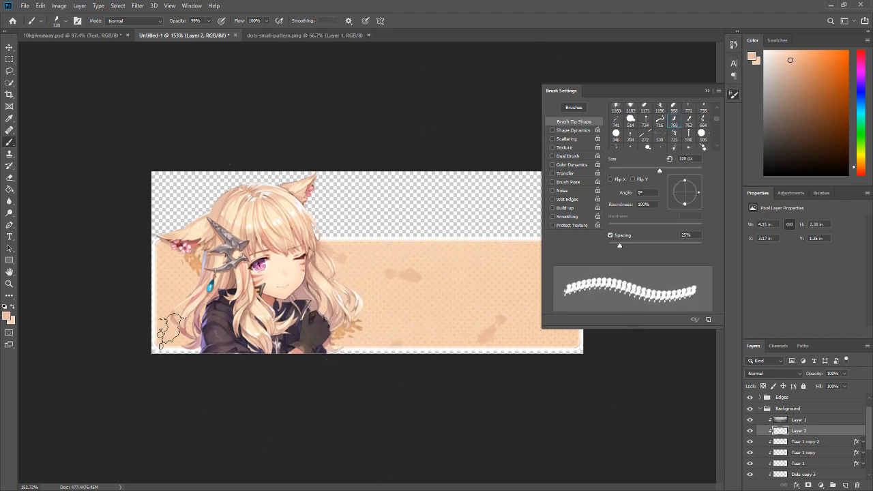
- Stamp 120 px splatters on Layer 2 at the banner's lower-left corner, upper edge and right edge, turning the brush angle to 176°, -37° and 147°
{"action": "left_click_drag", "start_coordinate": [696, 193], "coordinate": [672, 192]}
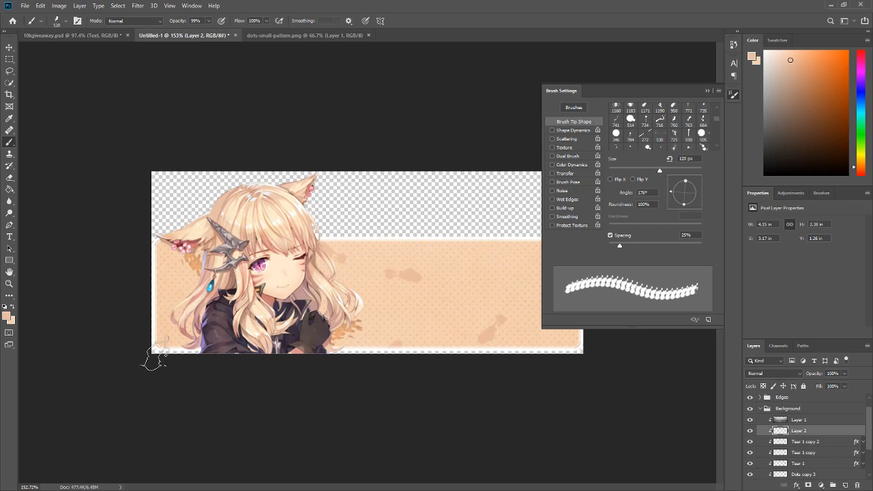
{"action": "scroll", "coordinate": [437, 316], "scroll_direction": "down", "scroll_amount": 2}
{"action": "scroll", "coordinate": [499, 316], "scroll_direction": "up", "scroll_amount": 1}
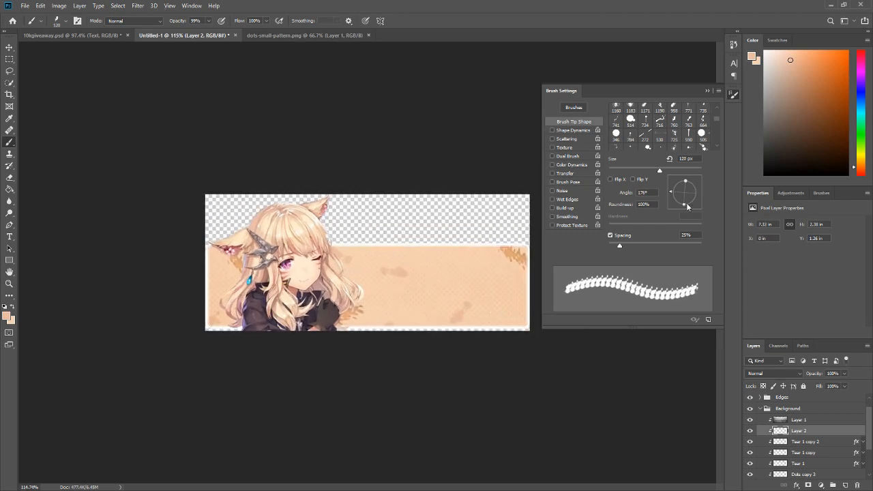
{"action": "left_click_drag", "start_coordinate": [685, 189], "coordinate": [699, 203]}
{"action": "left_click", "coordinate": [461, 236]}
{"action": "scroll", "coordinate": [472, 271], "scroll_direction": "down", "scroll_amount": 4}
{"action": "scroll", "coordinate": [457, 287], "scroll_direction": "up", "scroll_amount": 2}
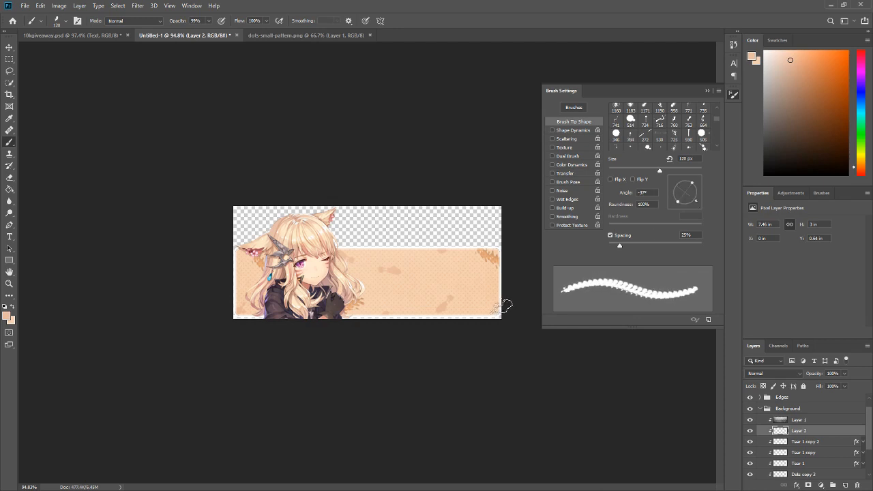
{"action": "left_click", "coordinate": [505, 296]}
{"action": "left_click", "coordinate": [680, 195]}
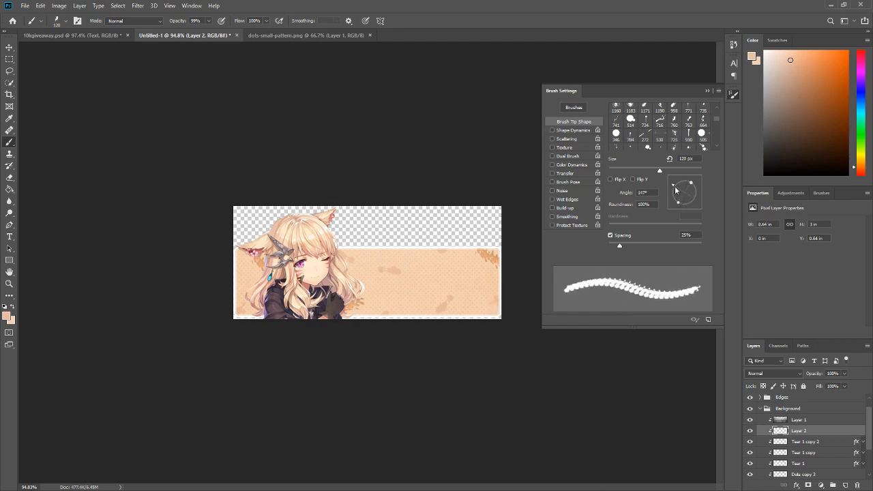
- Switch to the 590 px brush tip, reduce it to 101 px, rotate the tip, and close the brush settings
{"action": "left_click", "coordinate": [689, 136]}
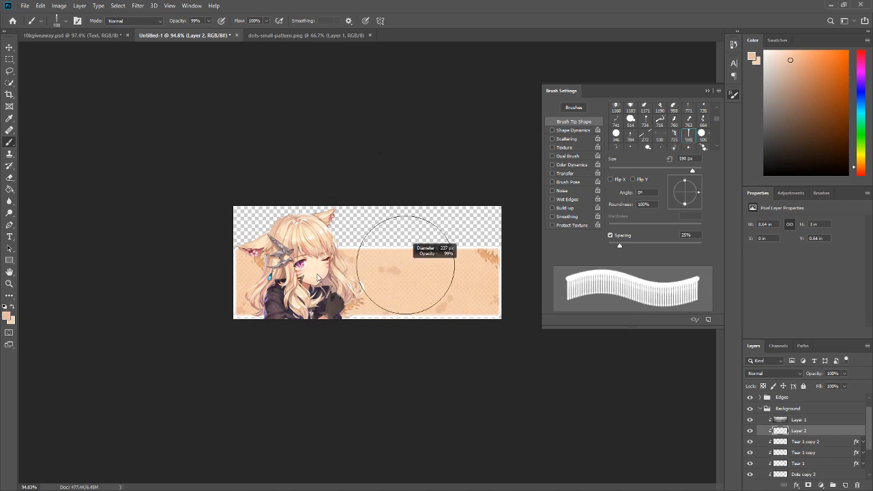
{"action": "left_click_drag", "start_coordinate": [466, 236], "coordinate": [450, 247]}
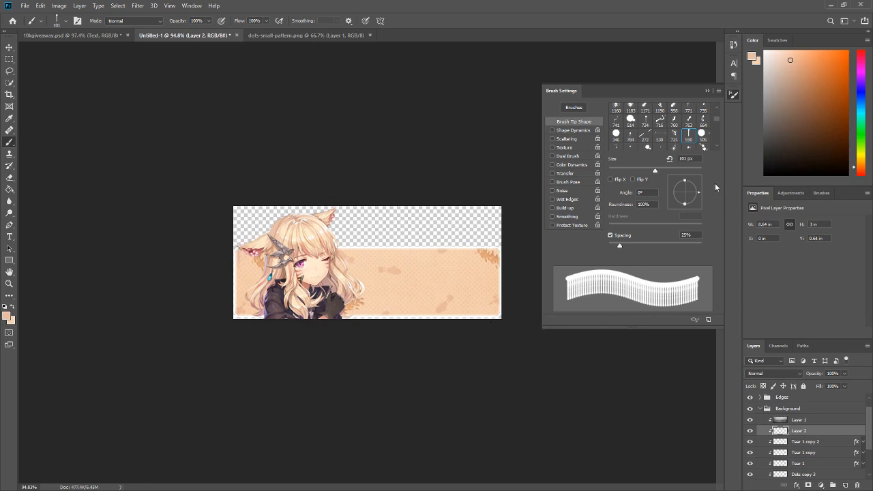
{"action": "left_click_drag", "start_coordinate": [699, 192], "coordinate": [672, 197]}
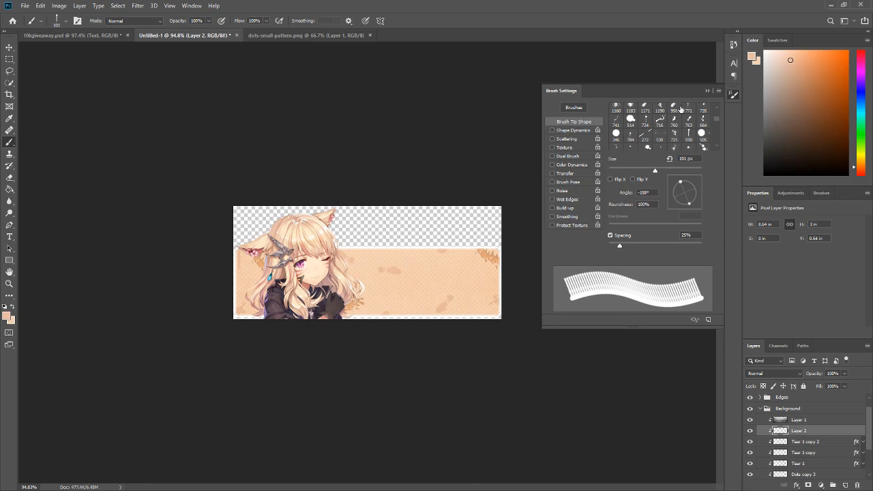
{"action": "left_click", "coordinate": [707, 92]}
- Add a Pattern Overlay effect with the diagonal line pattern to Layer 2's splatters, keeping the current pattern after checking the available ones
{"action": "scroll", "coordinate": [367, 263], "scroll_direction": "up", "scroll_amount": 2}
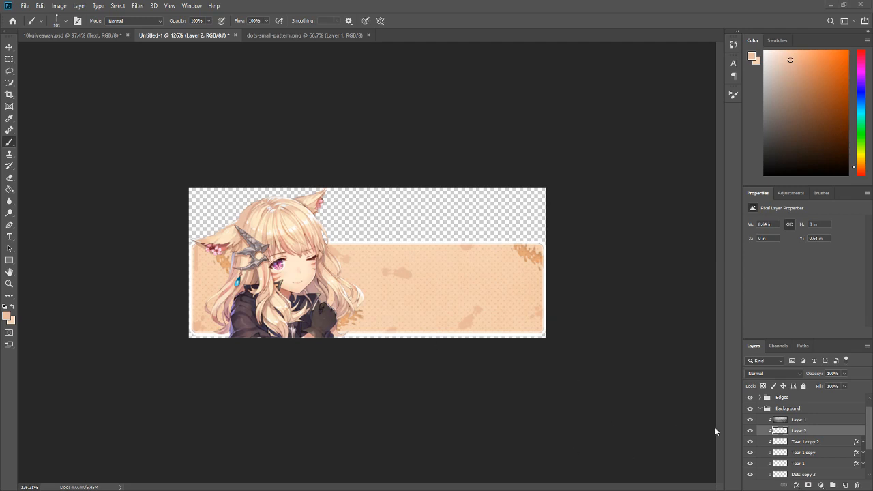
{"action": "right_click", "coordinate": [796, 431]}
{"action": "left_click", "coordinate": [780, 59]}
{"action": "left_click_drag", "start_coordinate": [580, 144], "coordinate": [653, 117]}
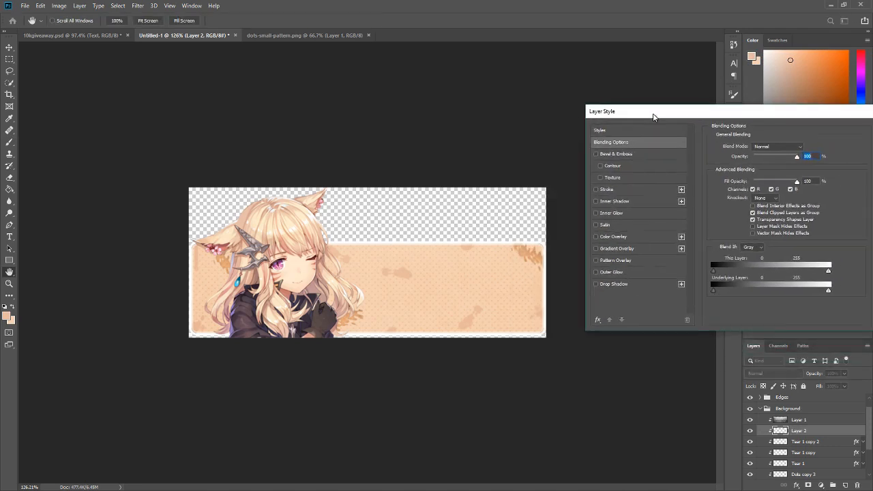
{"action": "left_click", "coordinate": [597, 261]}
{"action": "left_click", "coordinate": [618, 261]}
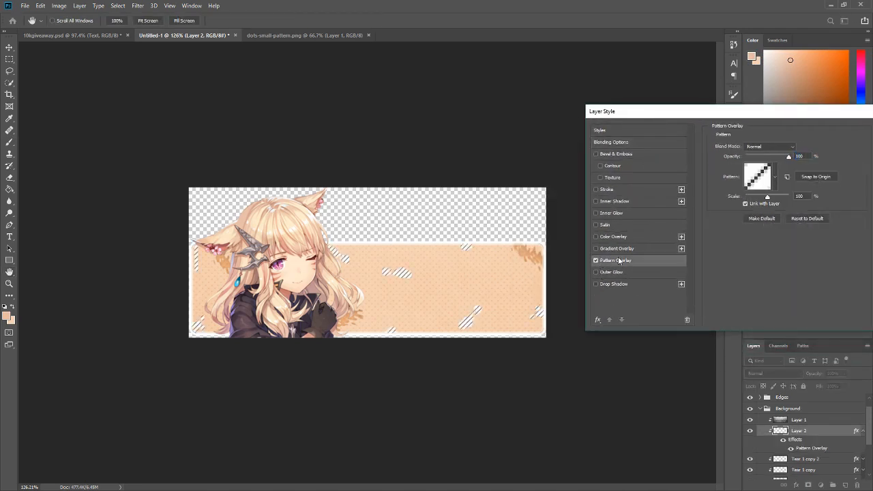
{"action": "left_click", "coordinate": [762, 178]}
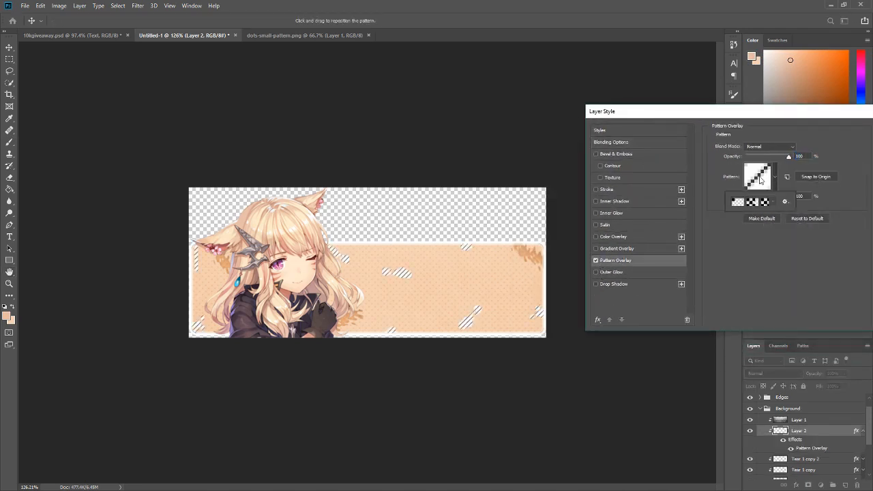
{"action": "key", "text": "Escape"}
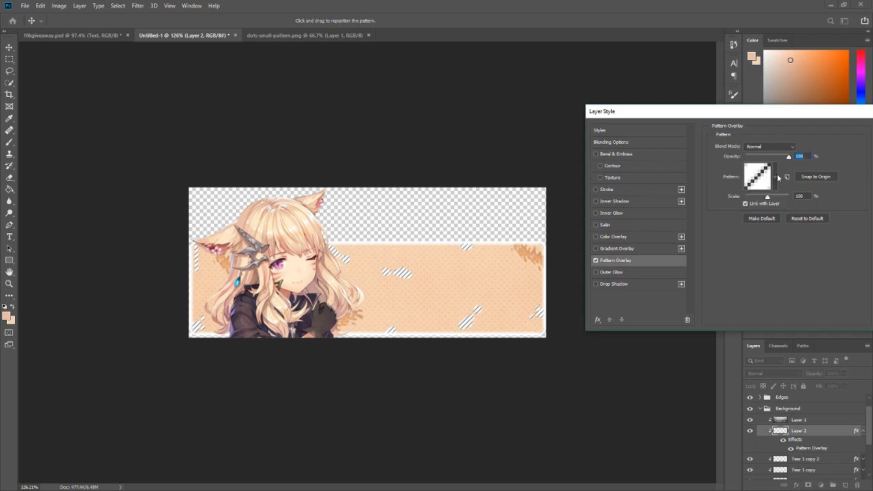
- Set Layer 2's Pattern Overlay to the black diagonal-line pattern with Overlay blend mode and 129% scale
{"action": "left_click", "coordinate": [775, 178]}
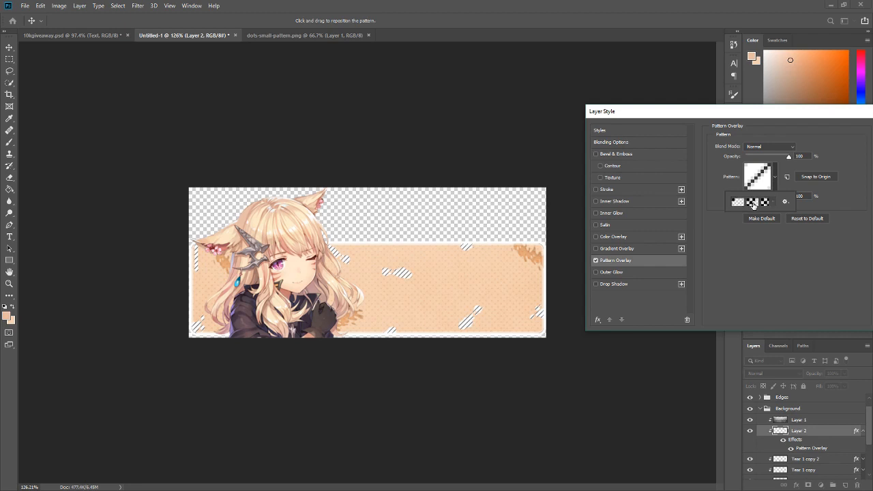
{"action": "left_click", "coordinate": [754, 202]}
{"action": "left_click", "coordinate": [745, 244]}
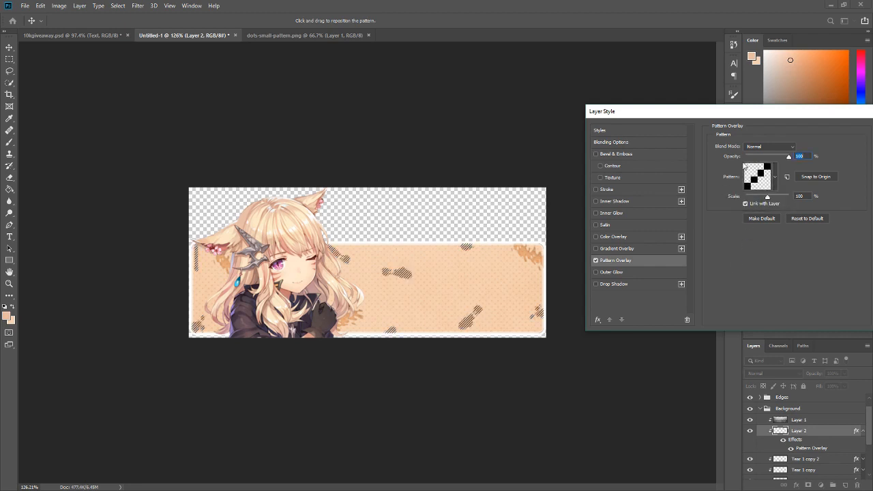
{"action": "left_click", "coordinate": [769, 146]}
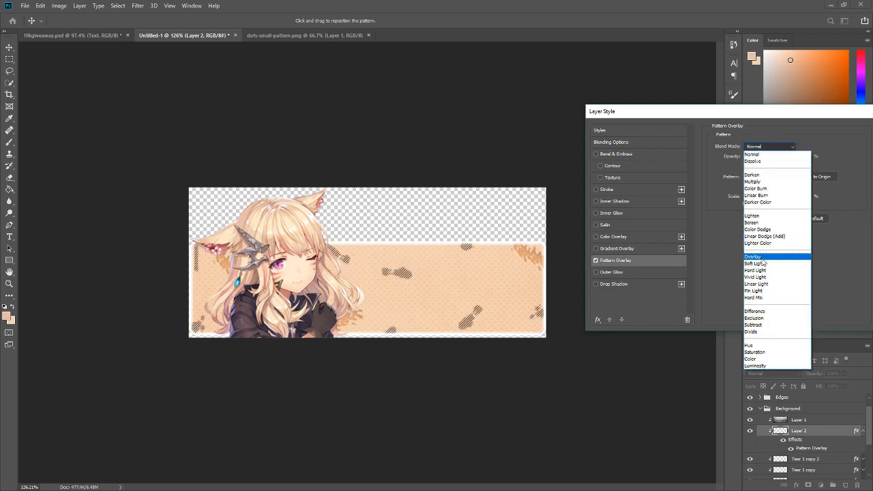
{"action": "left_click", "coordinate": [762, 259]}
{"action": "left_click_drag", "start_coordinate": [767, 196], "coordinate": [769, 198]}
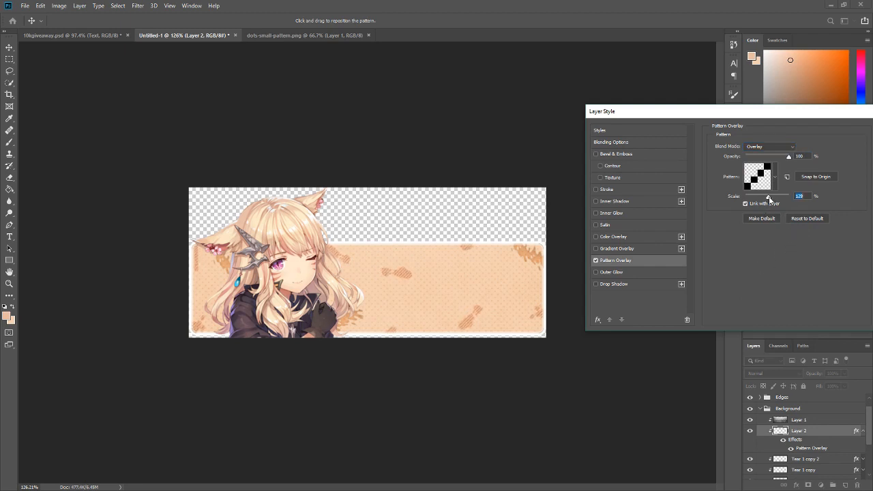
- Add to Layer 2 a Bevel & Emboss with 22% depth and a Drop Shadow with 39% opacity, 3 px distance and 3 px size
{"action": "left_click", "coordinate": [596, 154]}
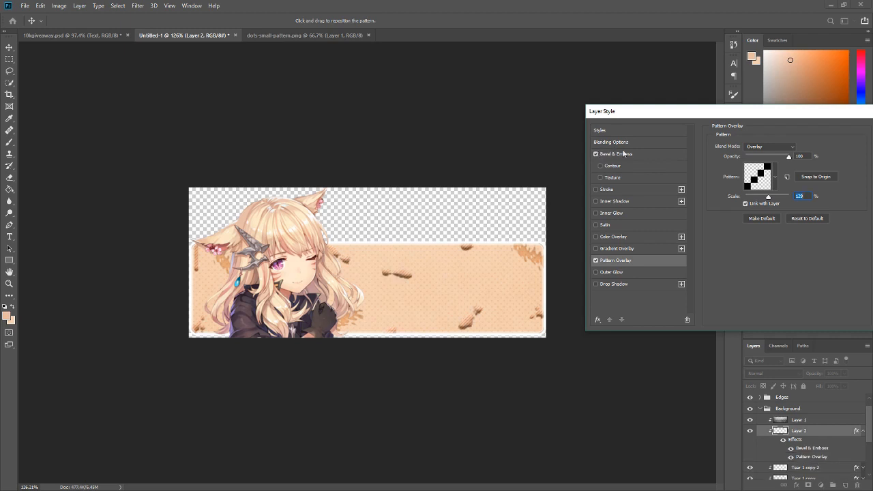
{"action": "left_click_drag", "start_coordinate": [753, 166], "coordinate": [751, 169]}
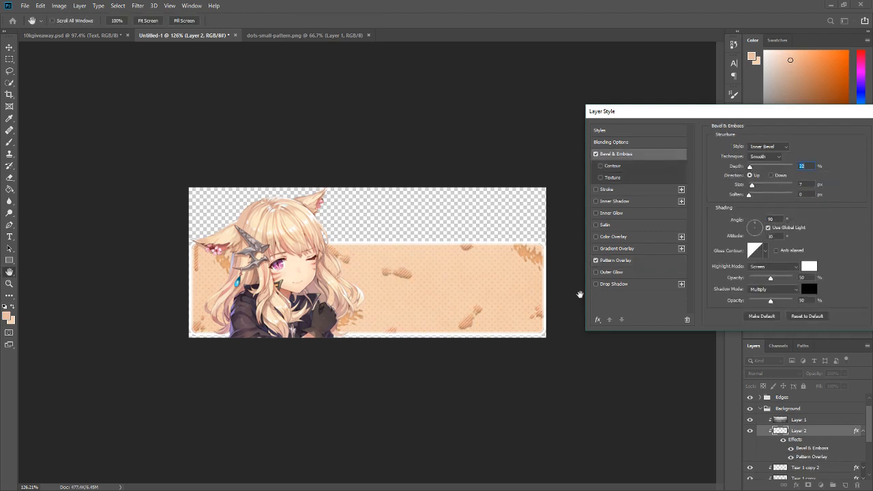
{"action": "left_click", "coordinate": [614, 284]}
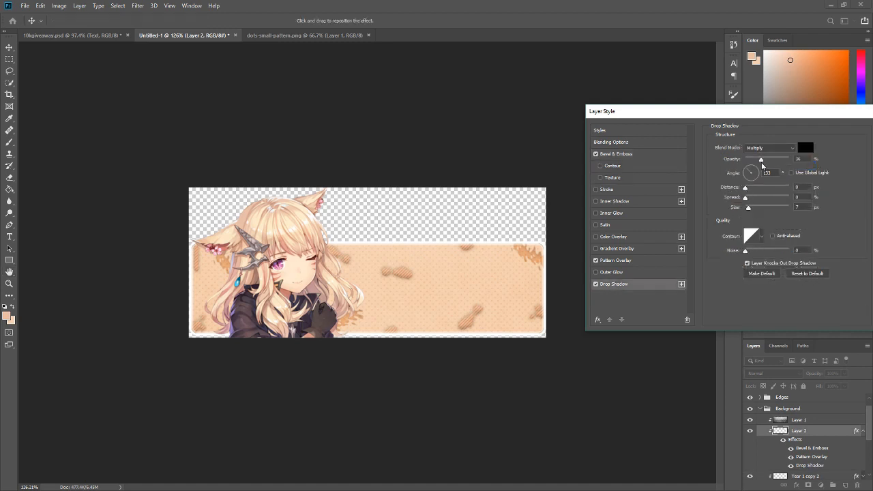
{"action": "left_click_drag", "start_coordinate": [749, 211], "coordinate": [763, 164]}
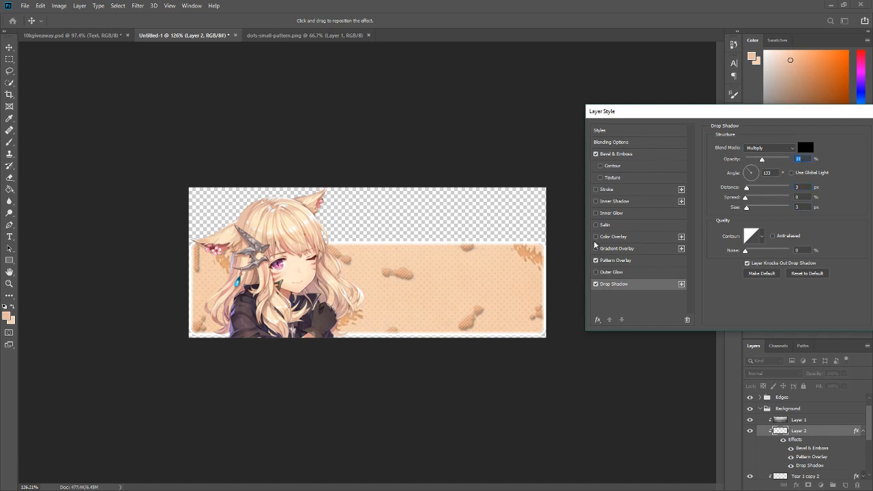
{"action": "left_click", "coordinate": [596, 201]}
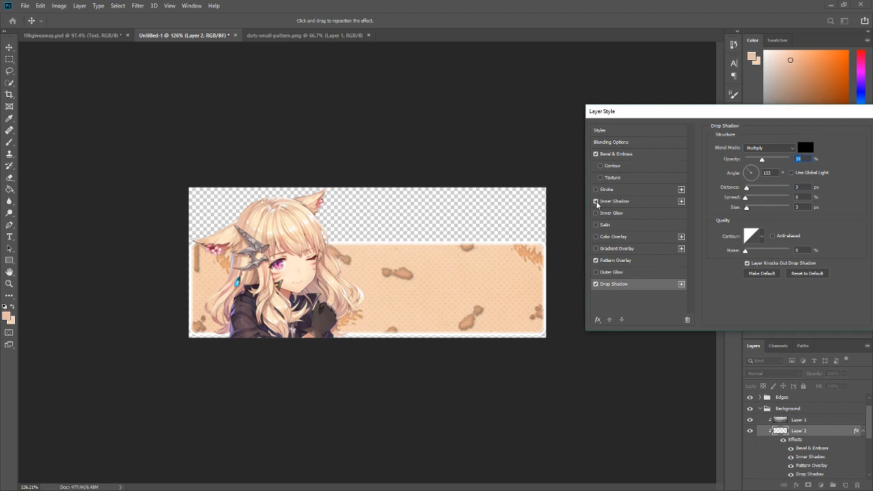
{"action": "left_click", "coordinate": [596, 201]}
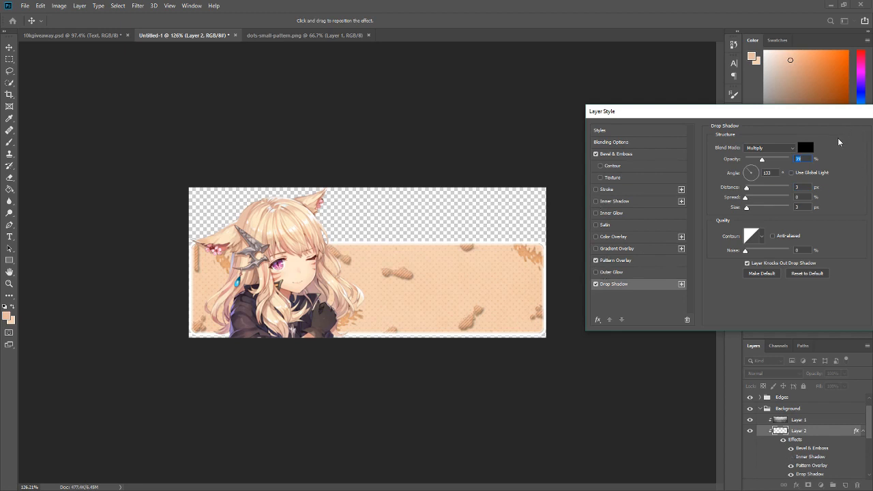
{"action": "left_click_drag", "start_coordinate": [834, 113], "coordinate": [591, 128]}
{"action": "left_click", "coordinate": [676, 146]}
- Reduce the opacity of Layer 2 to 65% and check the banner
{"action": "left_click", "coordinate": [844, 374]}
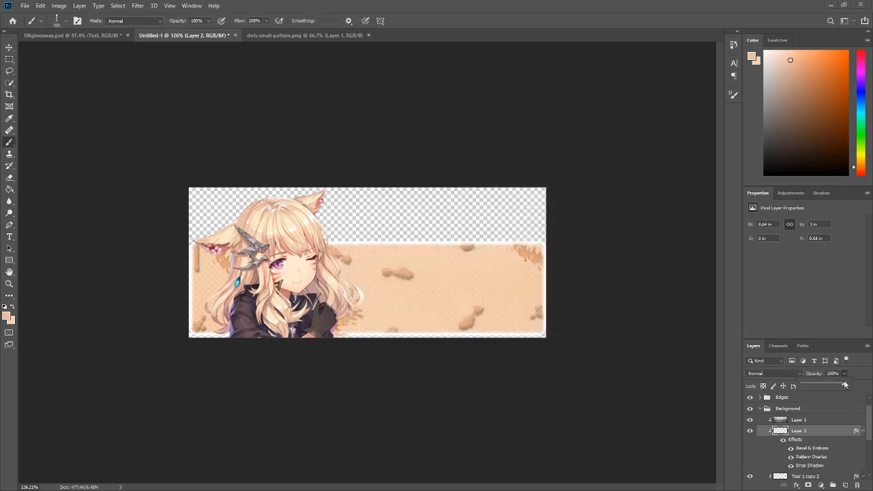
{"action": "left_click_drag", "start_coordinate": [846, 385], "coordinate": [829, 387]}
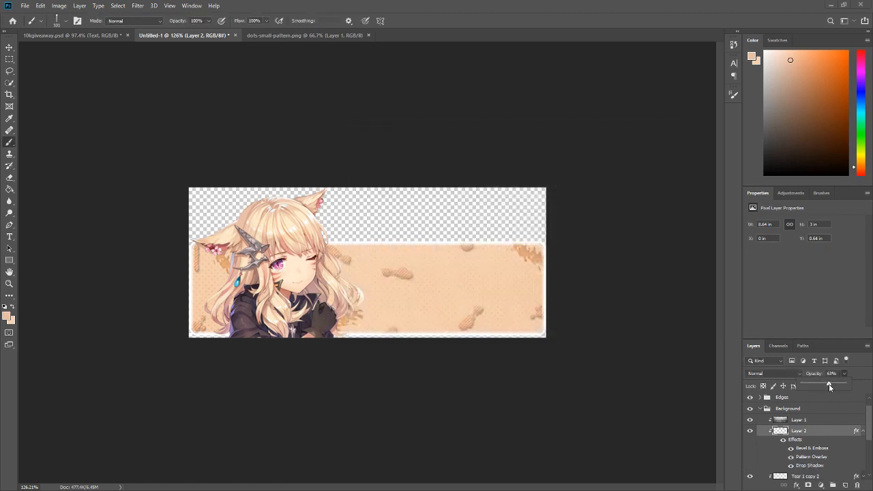
{"action": "left_click", "coordinate": [856, 373]}
{"action": "scroll", "coordinate": [329, 309], "scroll_direction": "down", "scroll_amount": 5}
{"action": "scroll", "coordinate": [442, 313], "scroll_direction": "up", "scroll_amount": 5}
{"action": "scroll", "coordinate": [390, 291], "scroll_direction": "up", "scroll_amount": 2}
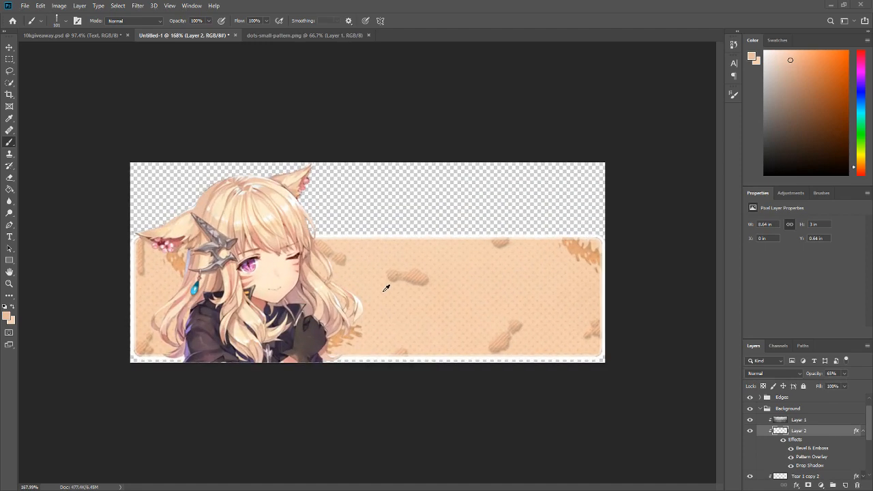
{"action": "scroll", "coordinate": [386, 287], "scroll_direction": "down", "scroll_amount": 3}
{"action": "scroll", "coordinate": [386, 286], "scroll_direction": "up", "scroll_amount": 2}
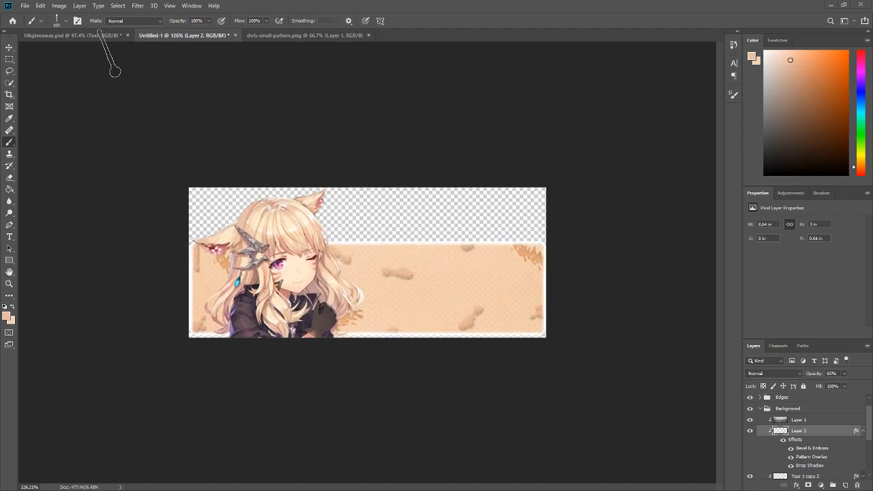
- Switch to 10kgiveaway.psd and look through the layers inside its Background group for reference
{"action": "left_click", "coordinate": [73, 35]}
{"action": "scroll", "coordinate": [405, 298], "scroll_direction": "up", "scroll_amount": 4}
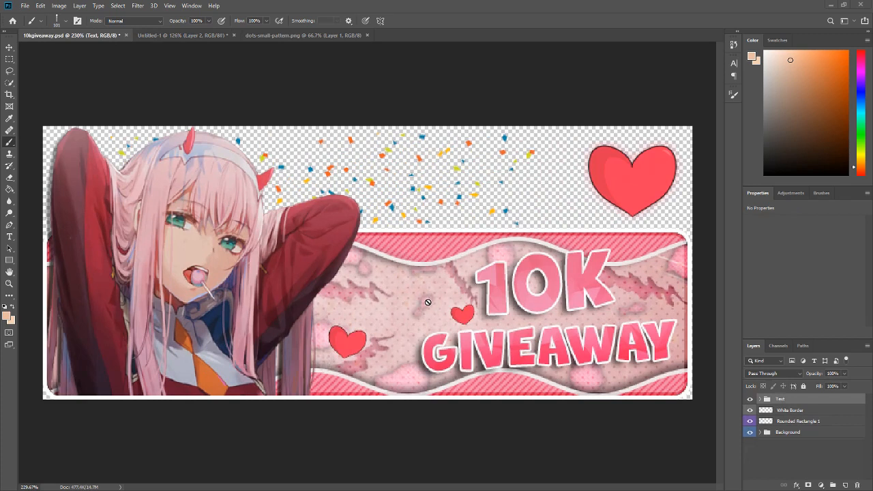
{"action": "scroll", "coordinate": [423, 302], "scroll_direction": "down", "scroll_amount": 3}
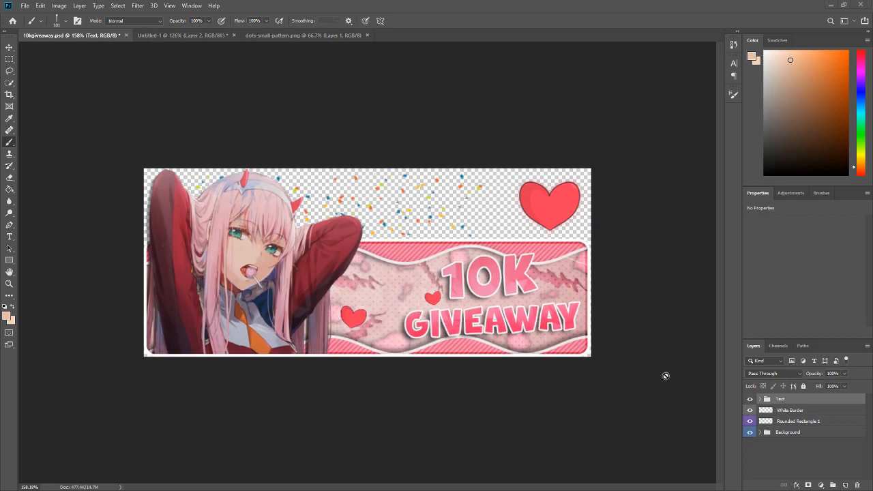
{"action": "left_click", "coordinate": [763, 432]}
{"action": "scroll", "coordinate": [818, 451], "scroll_direction": "down", "scroll_amount": 5}
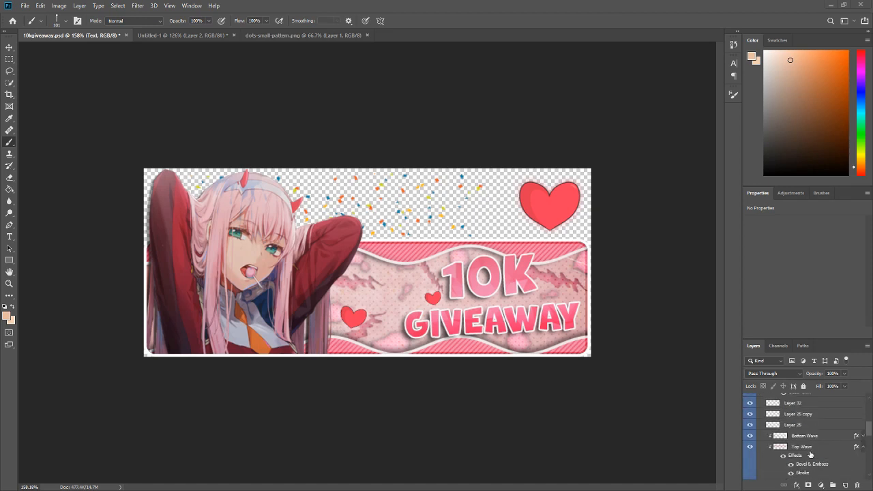
{"action": "scroll", "coordinate": [832, 462], "scroll_direction": "down", "scroll_amount": 5}
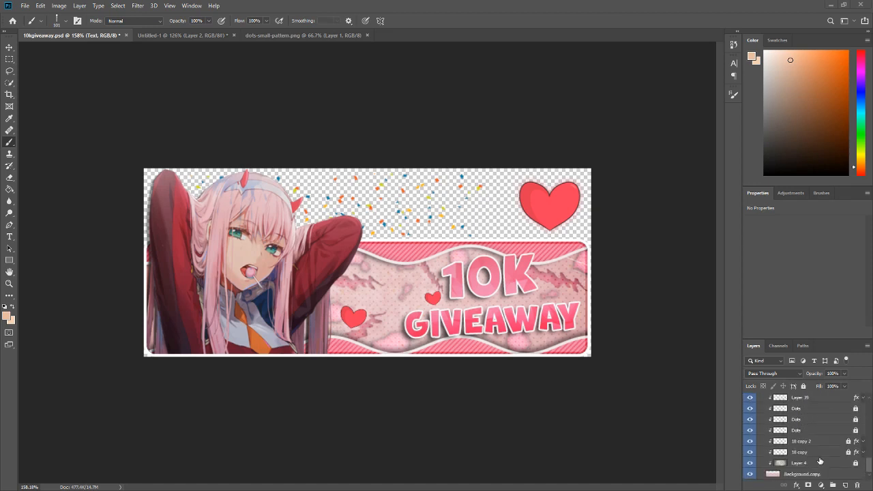
{"action": "scroll", "coordinate": [811, 445], "scroll_direction": "up", "scroll_amount": 6}
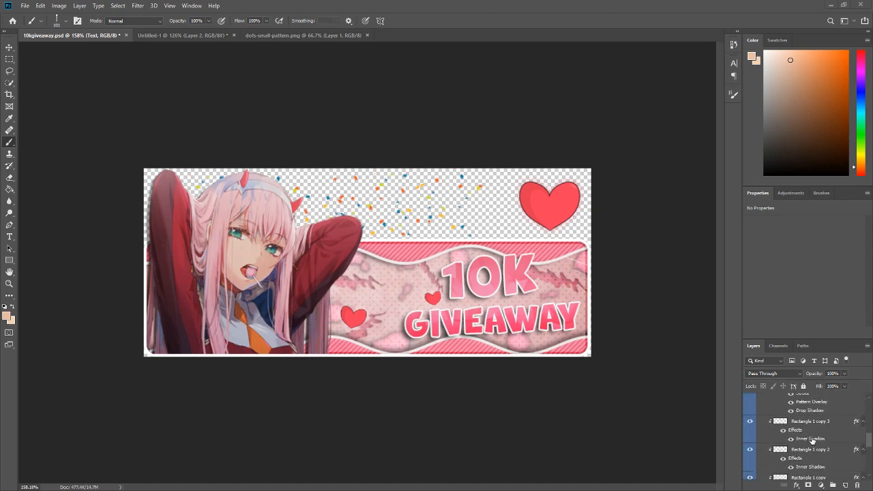
{"action": "scroll", "coordinate": [809, 426], "scroll_direction": "up", "scroll_amount": 3}
{"action": "scroll", "coordinate": [808, 442], "scroll_direction": "up", "scroll_amount": 5}
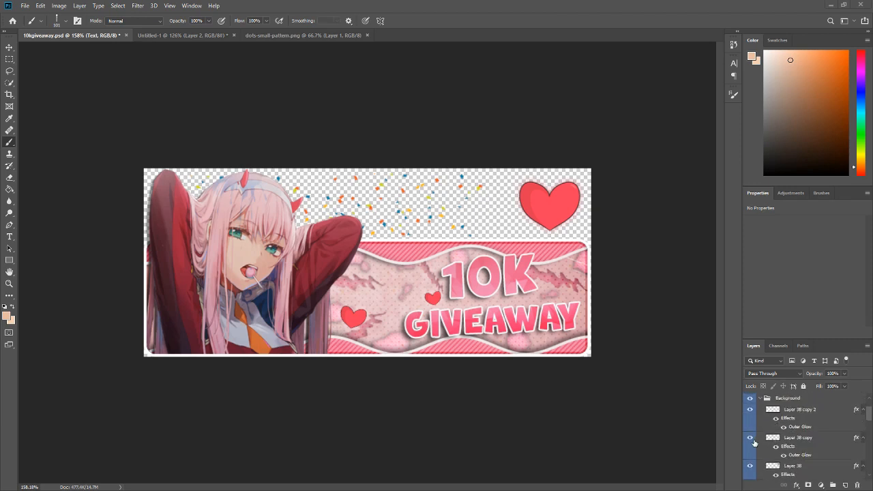
- Toggle the Background group's layers off and on, from the Layer 38 copies down to the Rectangle 1 layers, to examine what each contributes
{"action": "left_click", "coordinate": [752, 439]}
{"action": "left_click", "coordinate": [751, 439]}
{"action": "left_click", "coordinate": [750, 411]}
{"action": "left_click", "coordinate": [750, 411]}
{"action": "scroll", "coordinate": [751, 415], "scroll_direction": "down", "scroll_amount": 2}
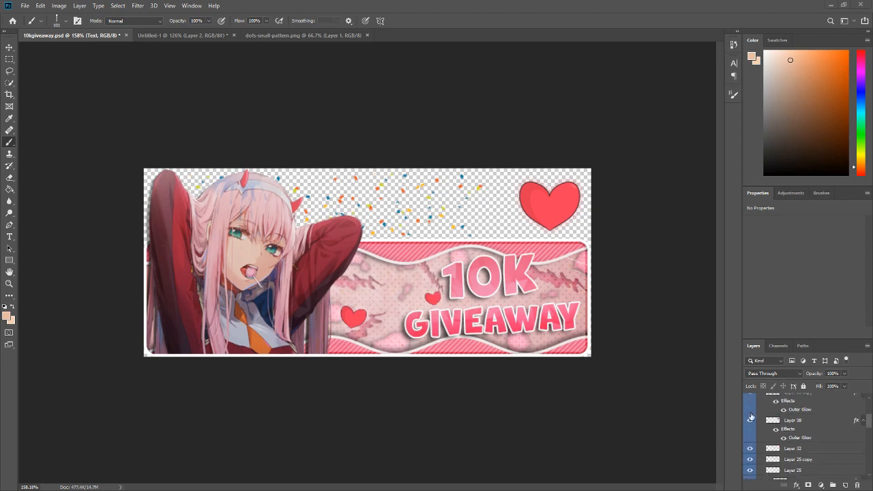
{"action": "left_click", "coordinate": [751, 418]}
{"action": "left_click", "coordinate": [751, 418]}
{"action": "scroll", "coordinate": [753, 421], "scroll_direction": "down", "scroll_amount": 2}
{"action": "left_click", "coordinate": [753, 427]}
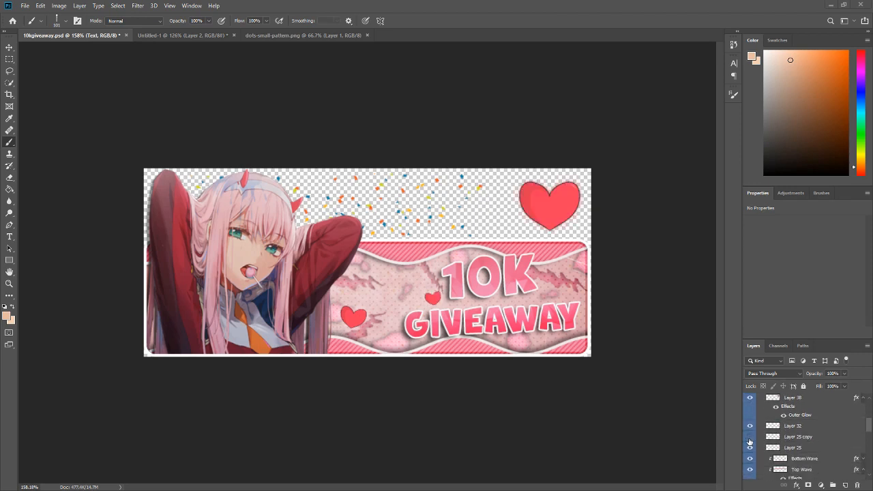
{"action": "left_click", "coordinate": [750, 439]}
{"action": "left_click", "coordinate": [749, 439]}
{"action": "scroll", "coordinate": [750, 439], "scroll_direction": "down", "scroll_amount": 2}
{"action": "scroll", "coordinate": [753, 429], "scroll_direction": "down", "scroll_amount": 4}
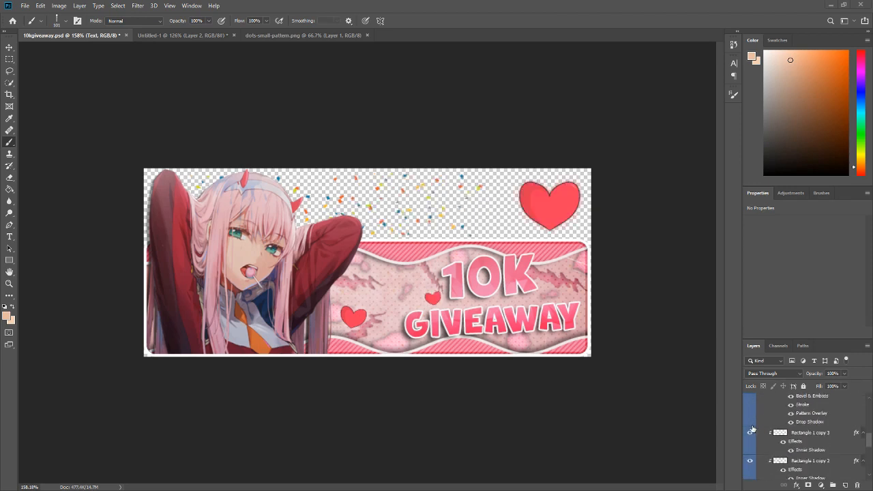
{"action": "left_click", "coordinate": [748, 442]}
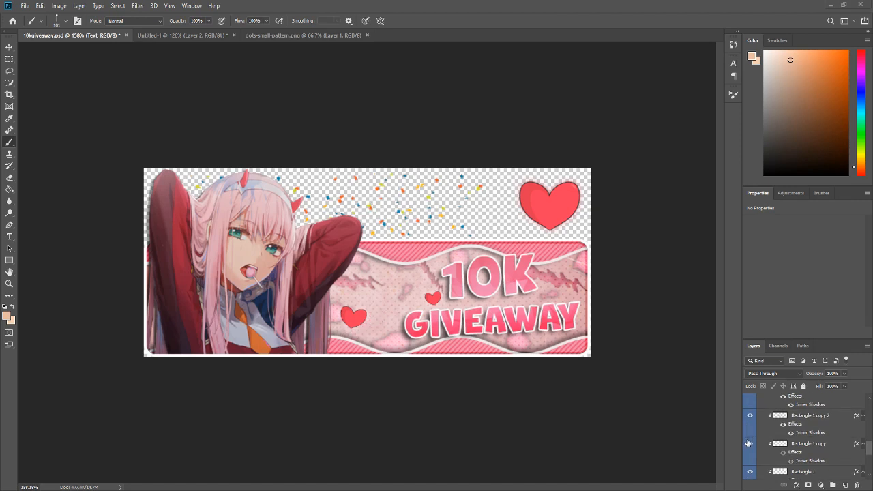
{"action": "left_click", "coordinate": [748, 443]}
{"action": "scroll", "coordinate": [749, 442], "scroll_direction": "down", "scroll_amount": 2}
{"action": "left_click", "coordinate": [750, 443]}
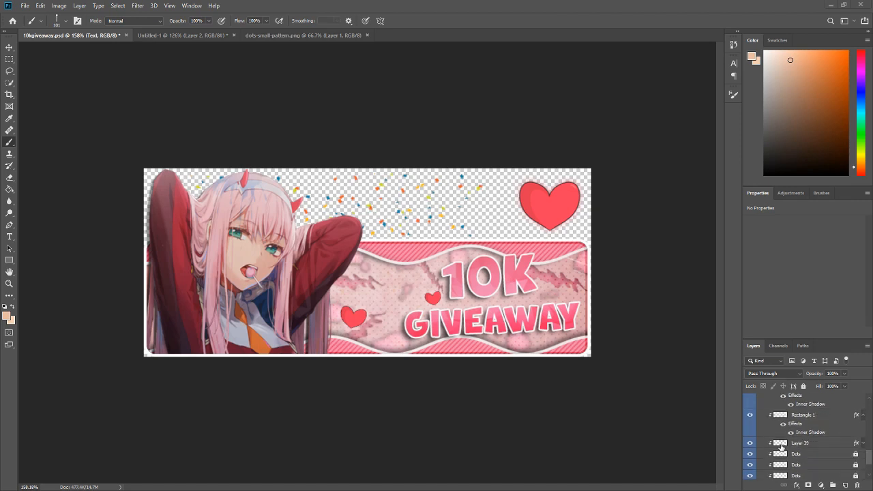
- Review the Pattern Overlay, Drop Shadow and Bevel & Emboss settings of Layer 39, leaving its layer style without applying changes
{"action": "left_click", "coordinate": [792, 444]}
{"action": "right_click", "coordinate": [791, 444]}
{"action": "left_click", "coordinate": [777, 72]}
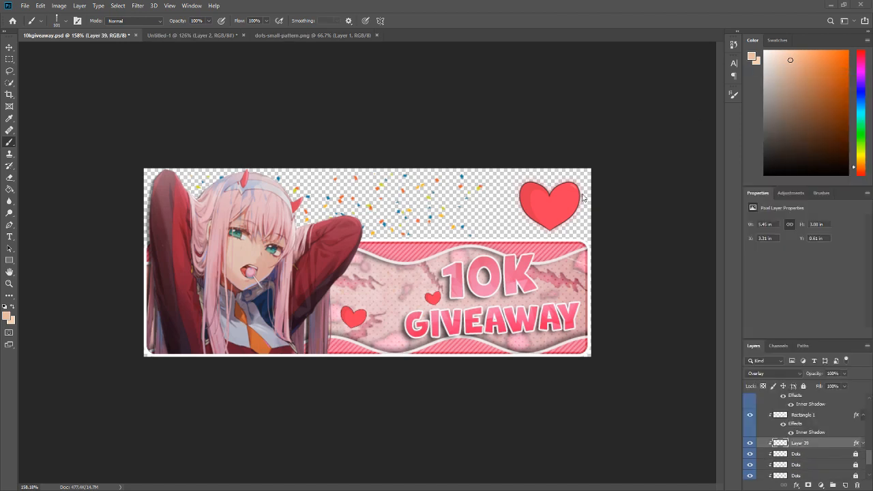
{"action": "left_click", "coordinate": [391, 212]}
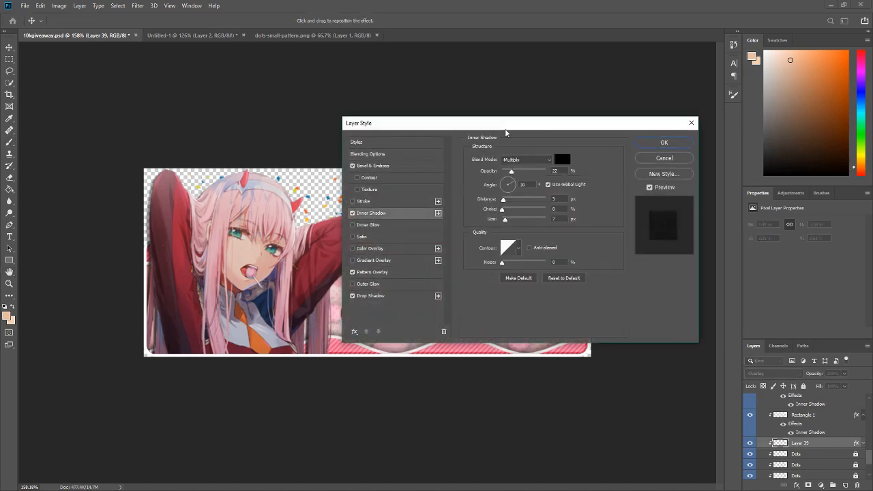
{"action": "left_click_drag", "start_coordinate": [505, 124], "coordinate": [549, 102]}
{"action": "left_click", "coordinate": [430, 144]}
{"action": "left_click", "coordinate": [420, 249]}
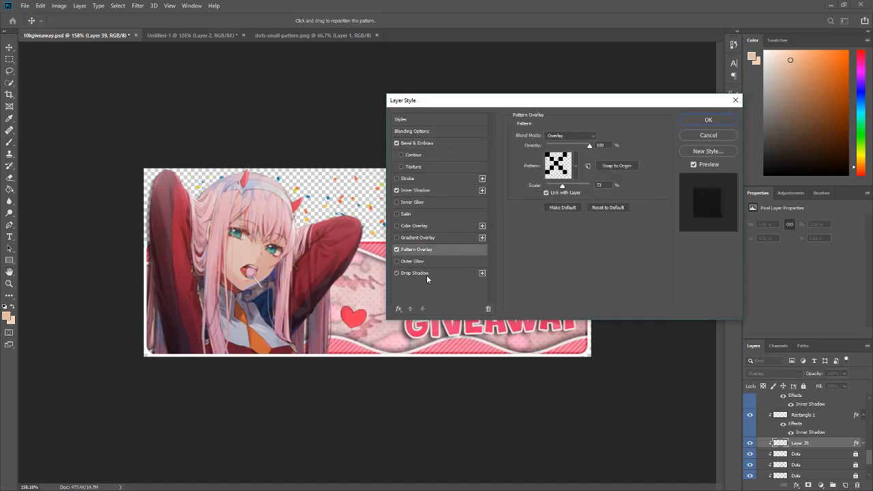
{"action": "left_click", "coordinate": [427, 274]}
{"action": "left_click", "coordinate": [423, 250]}
{"action": "left_click", "coordinate": [423, 143]}
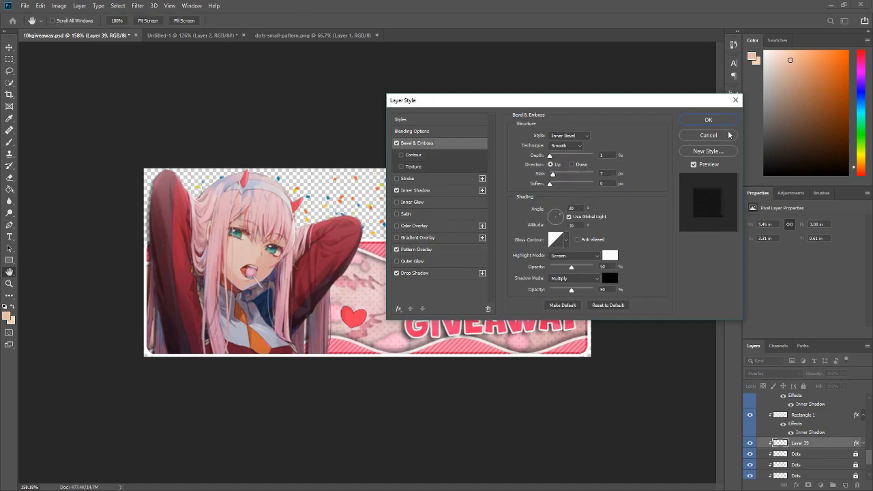
{"action": "left_click", "coordinate": [729, 136]}
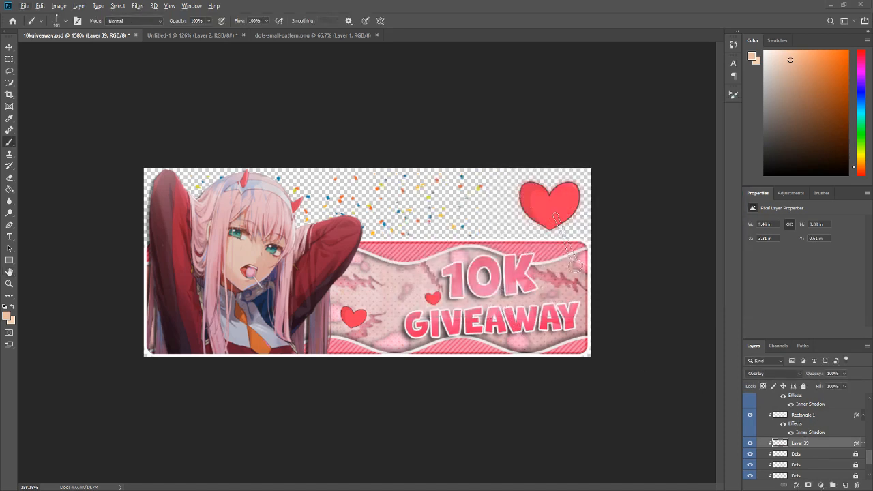
- Return to the Untitled-1 document, choose the Rectangle Tool, and add a new empty layer directly above Layer 2
{"action": "left_click", "coordinate": [191, 35]}
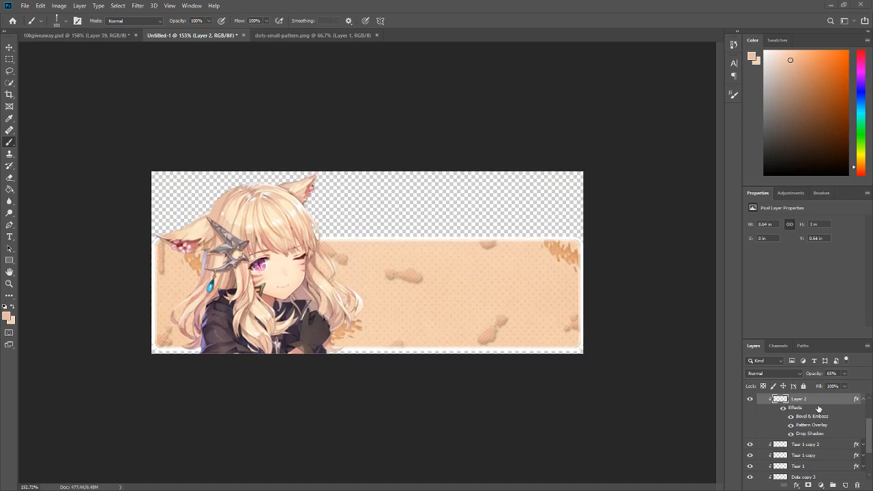
{"action": "left_click", "coordinate": [9, 261]}
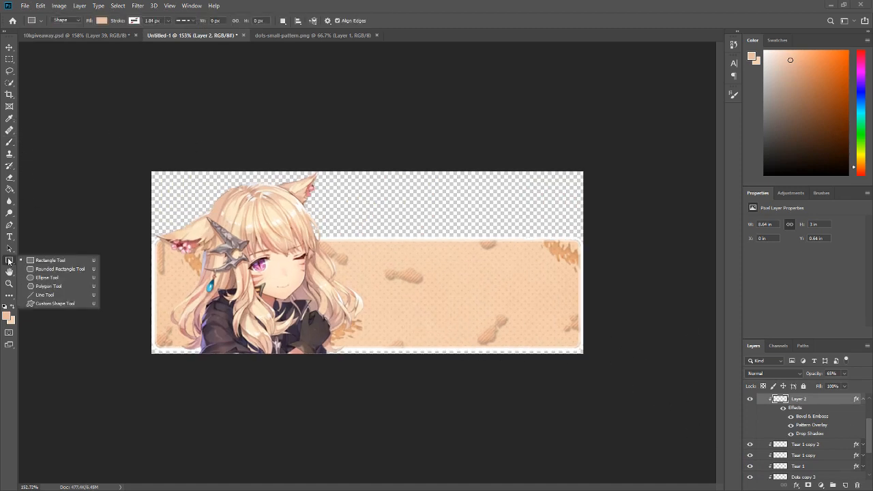
{"action": "left_click", "coordinate": [49, 260]}
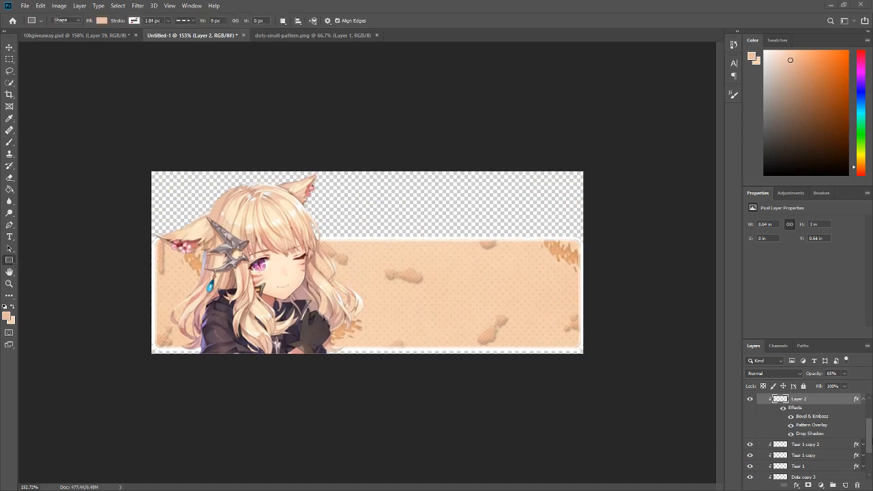
{"action": "scroll", "coordinate": [824, 471], "scroll_direction": "up", "scroll_amount": 1}
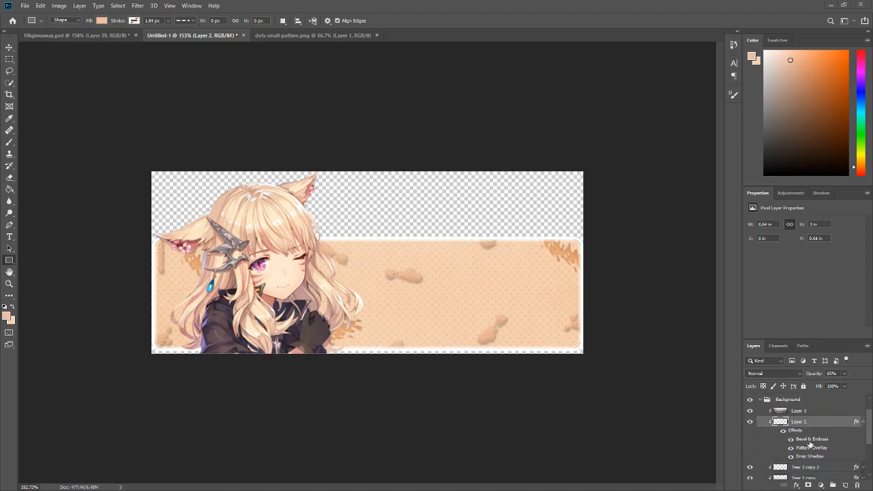
{"action": "scroll", "coordinate": [812, 443], "scroll_direction": "up", "scroll_amount": 1}
{"action": "left_click", "coordinate": [847, 486]}
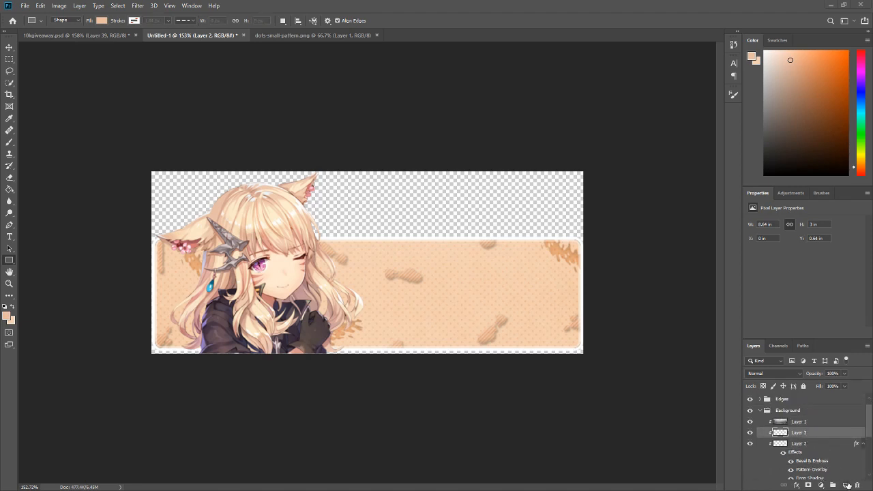
- Draw a rectangle strip of about 640 × 72 px across the upper edge of the peach panel and shift it slightly downward
{"action": "left_click_drag", "start_coordinate": [147, 206], "coordinate": [592, 255]}
{"action": "left_click", "coordinate": [9, 47]}
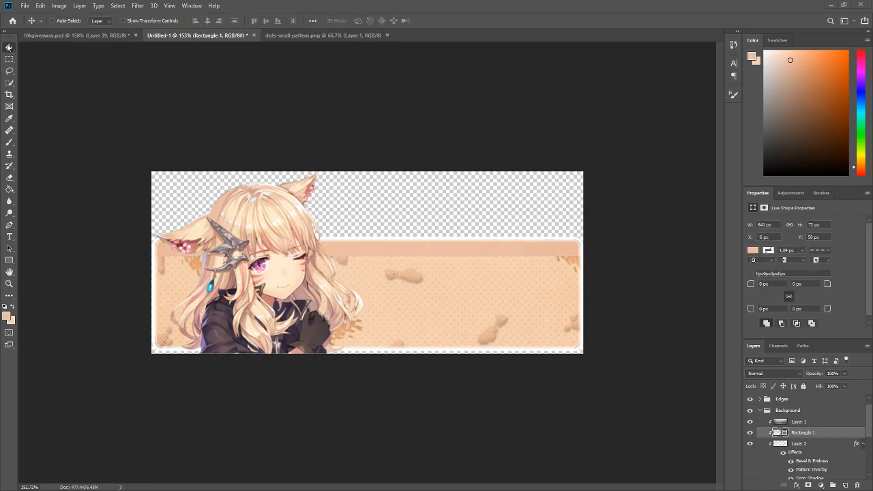
{"action": "left_click_drag", "start_coordinate": [407, 219], "coordinate": [407, 226]}
{"action": "left_click", "coordinate": [137, 5]}
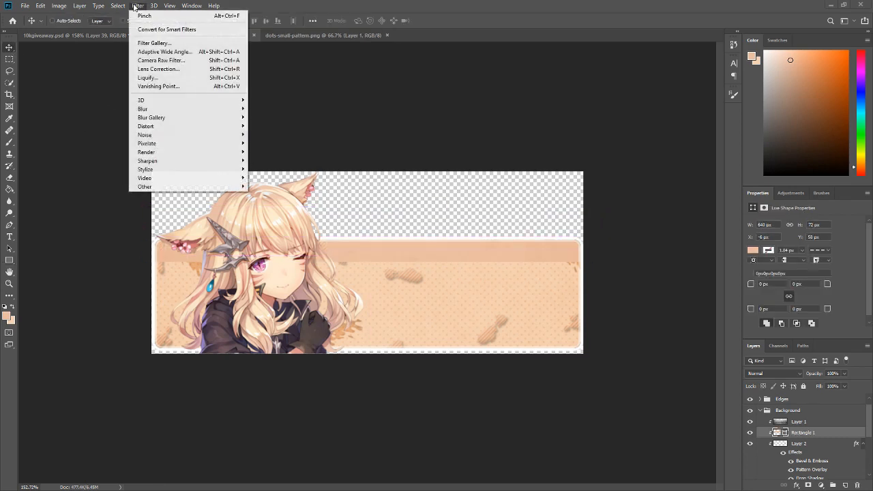
{"action": "mouse_move", "coordinate": [202, 132]}
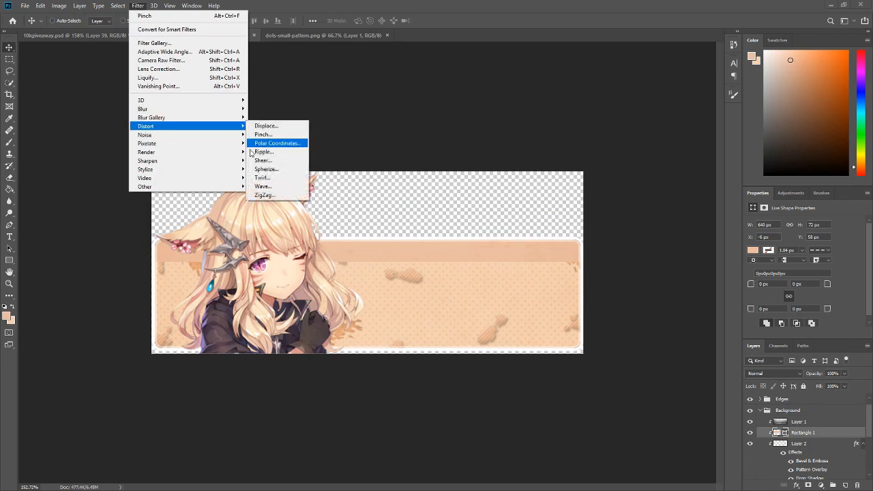
{"action": "left_click", "coordinate": [269, 187]}
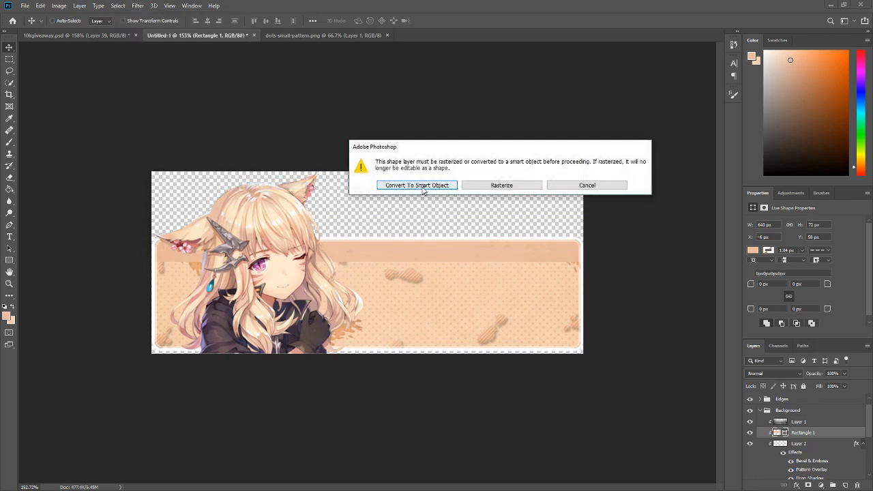
{"action": "left_click", "coordinate": [588, 188]}
- Rasterize the Rectangle 1 layer and distort it with a one-generator sine Wave filter, raising wavelength and amplitude for broad, smooth curves
{"action": "right_click", "coordinate": [809, 434]}
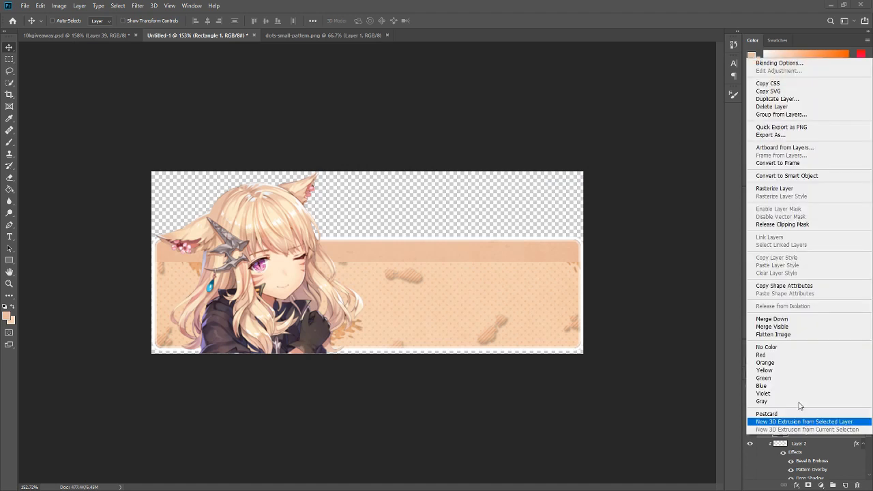
{"action": "left_click", "coordinate": [760, 191]}
{"action": "left_click", "coordinate": [147, 6]}
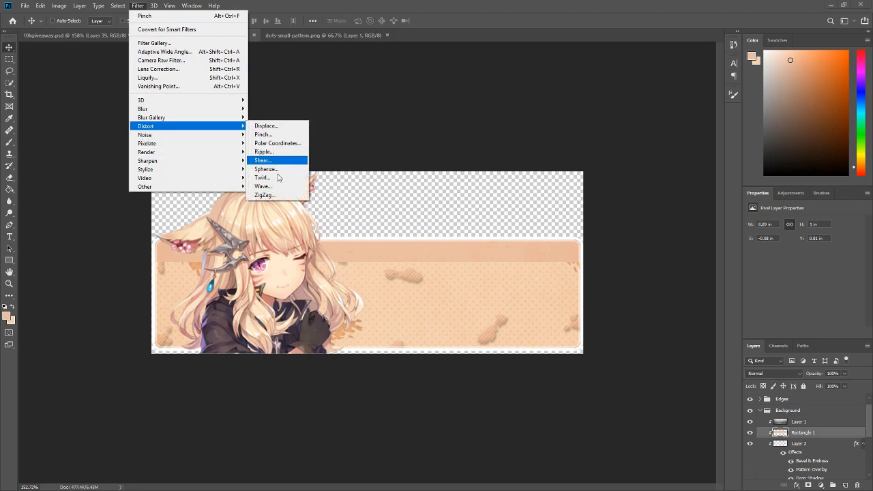
{"action": "left_click", "coordinate": [277, 185]}
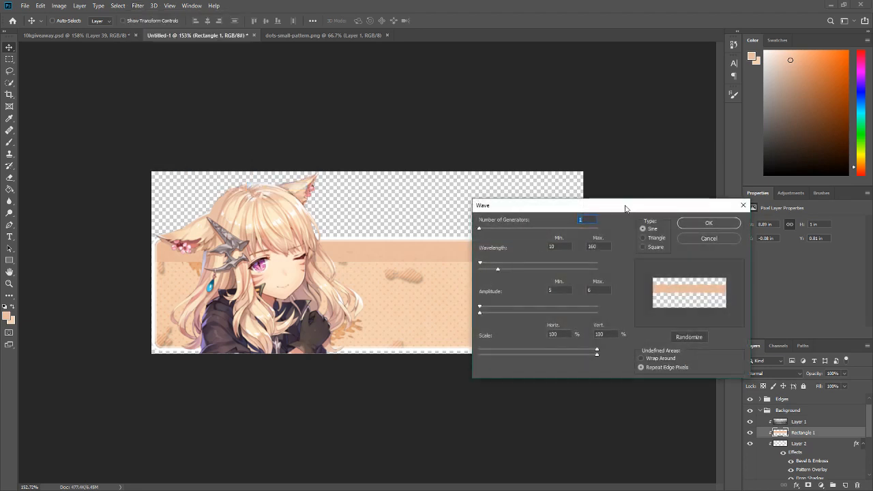
{"action": "left_click_drag", "start_coordinate": [624, 205], "coordinate": [641, 184]}
{"action": "mouse_move", "coordinate": [498, 206]}
{"action": "left_mouse_down"}
{"action": "mouse_move", "coordinate": [584, 208]}
{"action": "mouse_move", "coordinate": [575, 208]}
{"action": "left_mouse_up"}
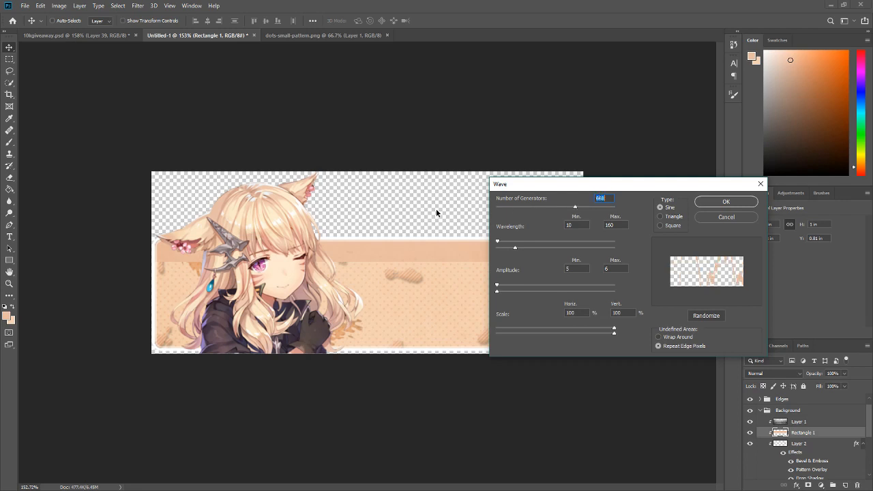
{"action": "left_click_drag", "start_coordinate": [575, 208], "coordinate": [492, 209]}
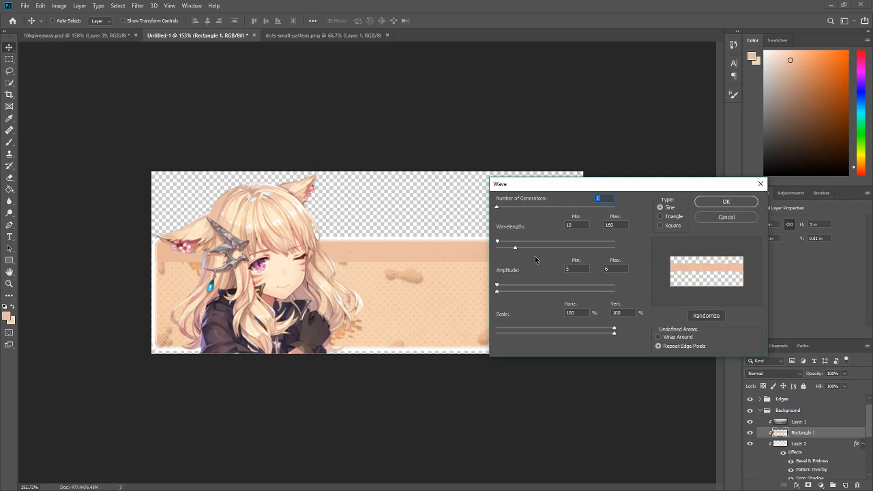
{"action": "mouse_move", "coordinate": [519, 246]}
{"action": "left_mouse_down"}
{"action": "mouse_move", "coordinate": [507, 248]}
{"action": "mouse_move", "coordinate": [525, 251]}
{"action": "left_mouse_up"}
{"action": "mouse_move", "coordinate": [498, 292]}
{"action": "left_mouse_down"}
{"action": "mouse_move", "coordinate": [506, 292]}
{"action": "mouse_move", "coordinate": [498, 286]}
{"action": "left_mouse_up"}
{"action": "mouse_move", "coordinate": [528, 249]}
{"action": "left_mouse_down"}
{"action": "mouse_move", "coordinate": [553, 257]}
{"action": "mouse_move", "coordinate": [538, 254]}
{"action": "left_mouse_up"}
{"action": "left_click", "coordinate": [699, 203]}
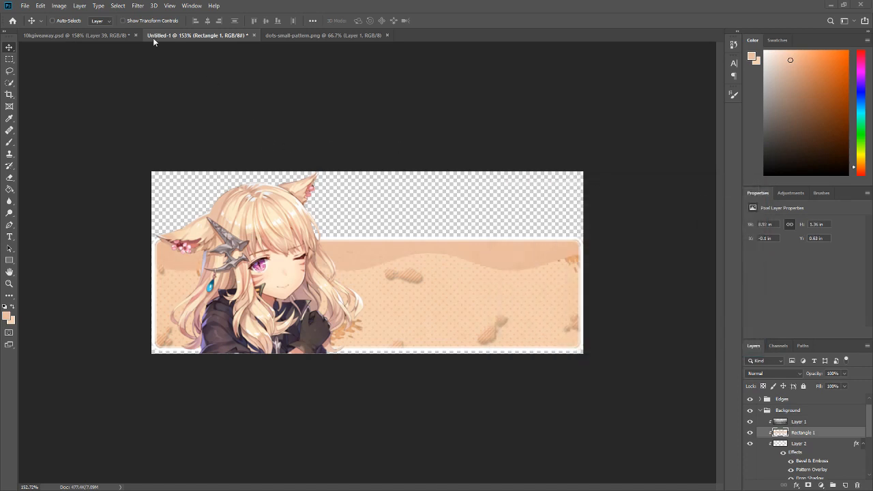
- Reposition the wavy strip slightly higher on the panel and add a Bevel & Emboss effect with 11% depth to it
{"action": "mouse_move", "coordinate": [468, 252]}
{"action": "left_mouse_down"}
{"action": "mouse_move", "coordinate": [475, 246]}
{"action": "mouse_move", "coordinate": [473, 258]}
{"action": "left_mouse_up"}
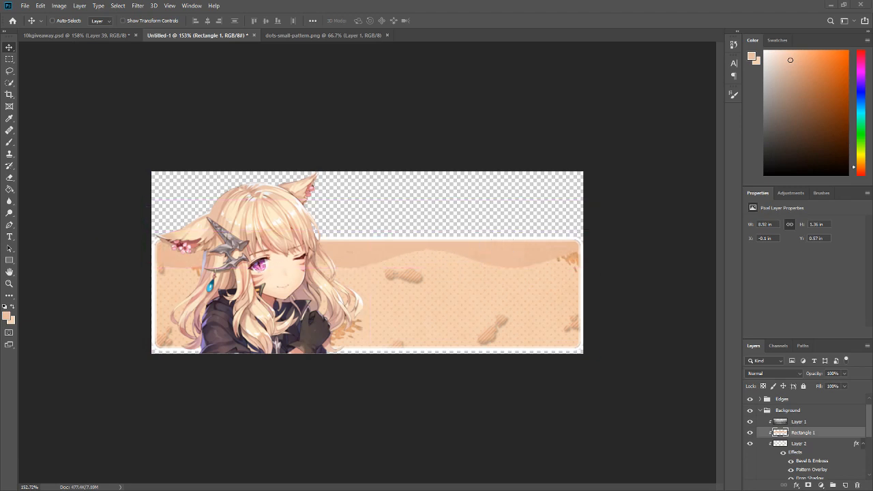
{"action": "left_click", "coordinate": [771, 426], "text": "alt"}
{"action": "right_click", "coordinate": [810, 431]}
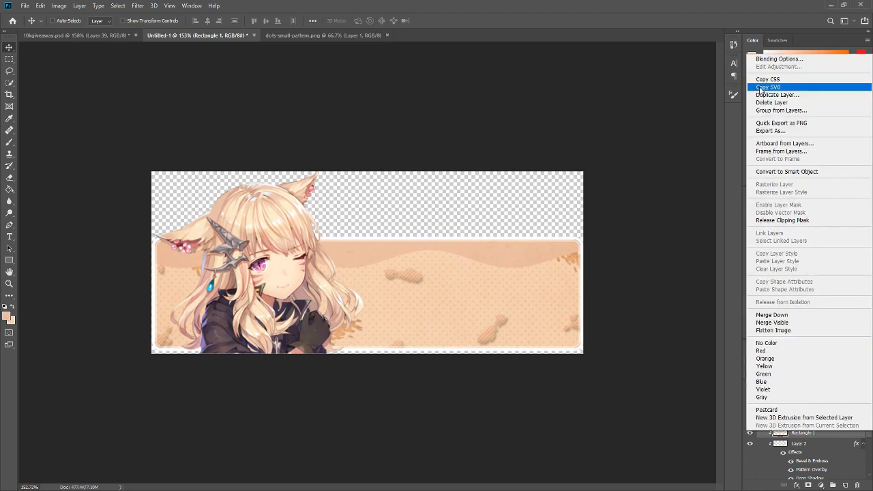
{"action": "left_click", "coordinate": [782, 60]}
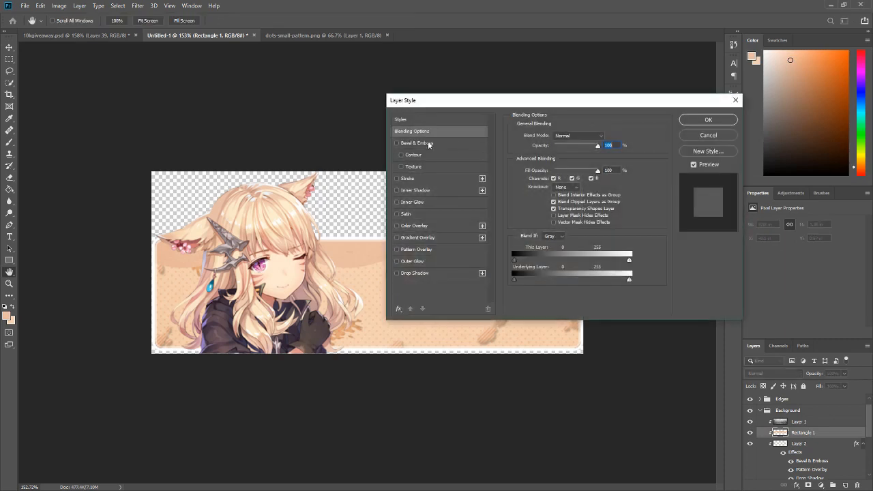
{"action": "left_click", "coordinate": [426, 143]}
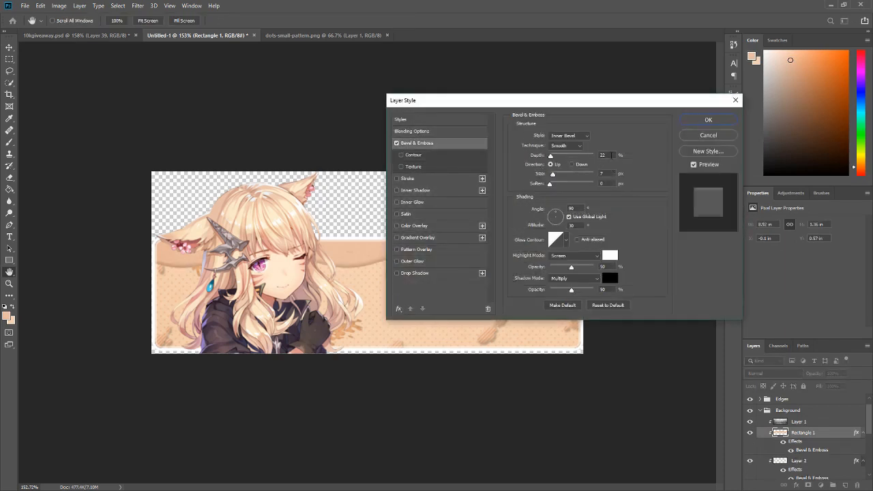
{"action": "left_click_drag", "start_coordinate": [612, 156], "coordinate": [600, 156]}
{"action": "type", "text": "15"}
{"action": "left_click_drag", "start_coordinate": [532, 100], "coordinate": [550, 159]}
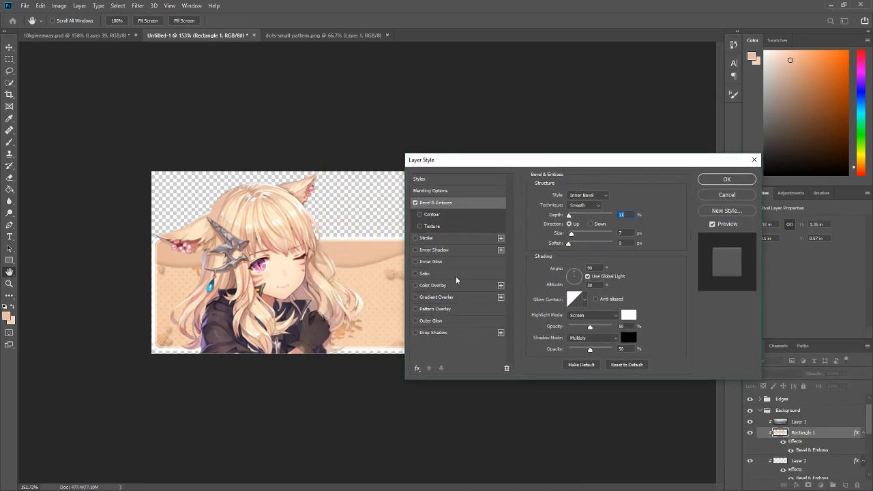
- Add a white 3 px Stroke effect to the wavy strip, positioned outside its edge
{"action": "left_click", "coordinate": [415, 238]}
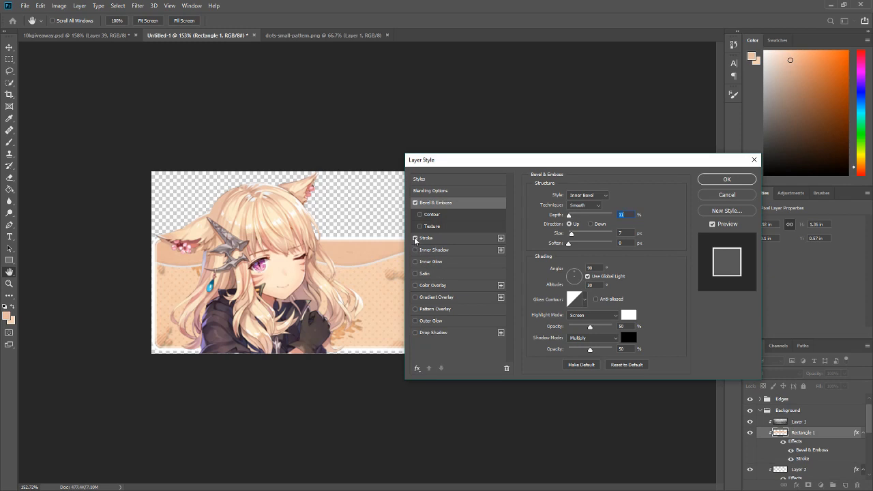
{"action": "left_click_drag", "start_coordinate": [468, 163], "coordinate": [514, 167]}
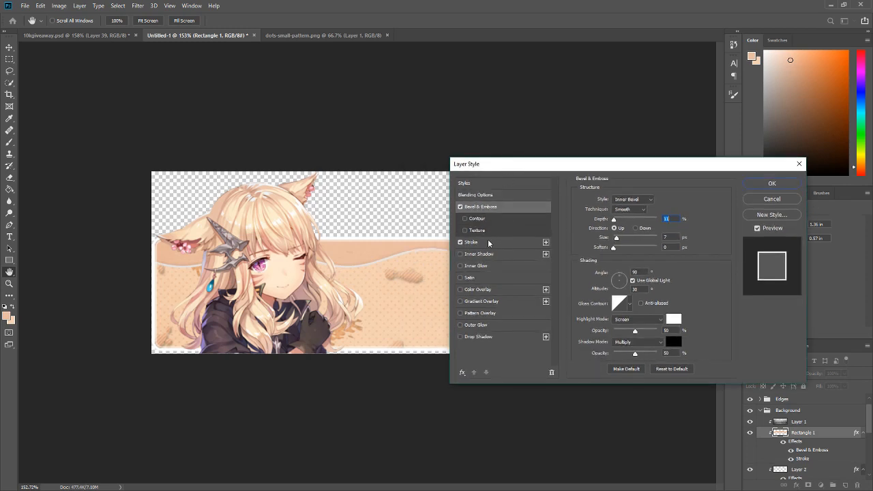
{"action": "left_click", "coordinate": [489, 242]}
{"action": "left_click", "coordinate": [597, 260]}
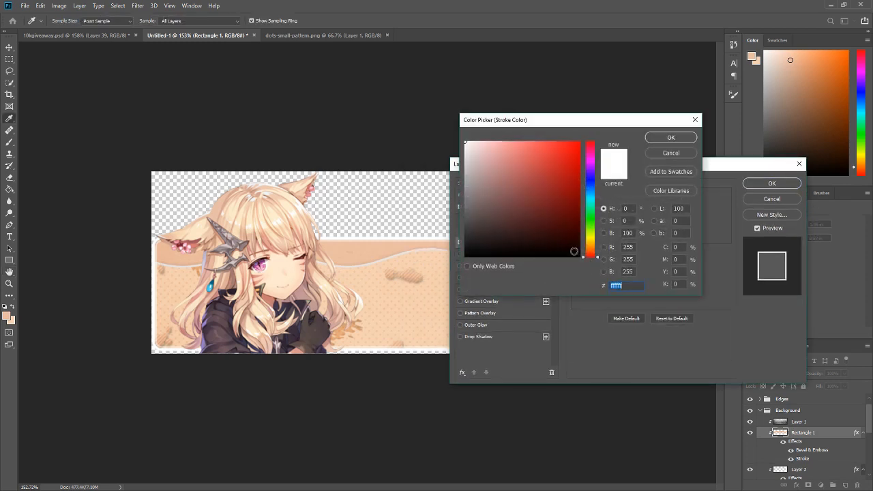
{"action": "left_click", "coordinate": [672, 138]}
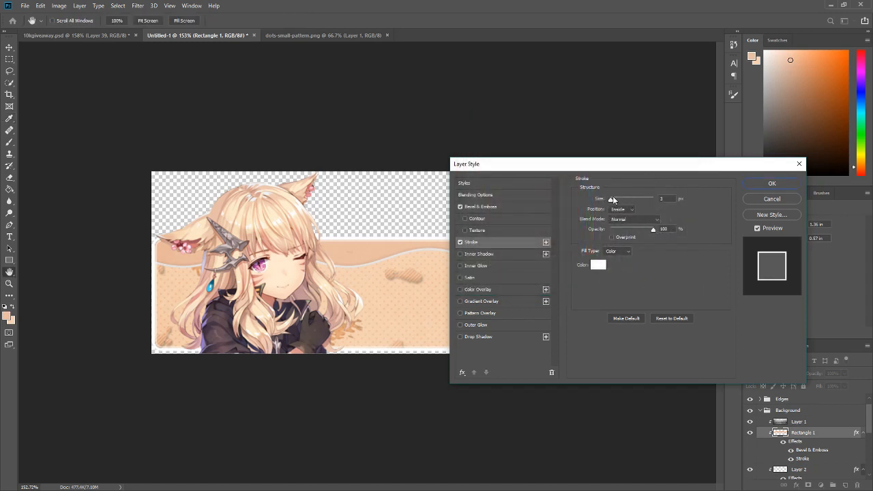
{"action": "left_click", "coordinate": [621, 209]}
{"action": "left_click", "coordinate": [621, 212]}
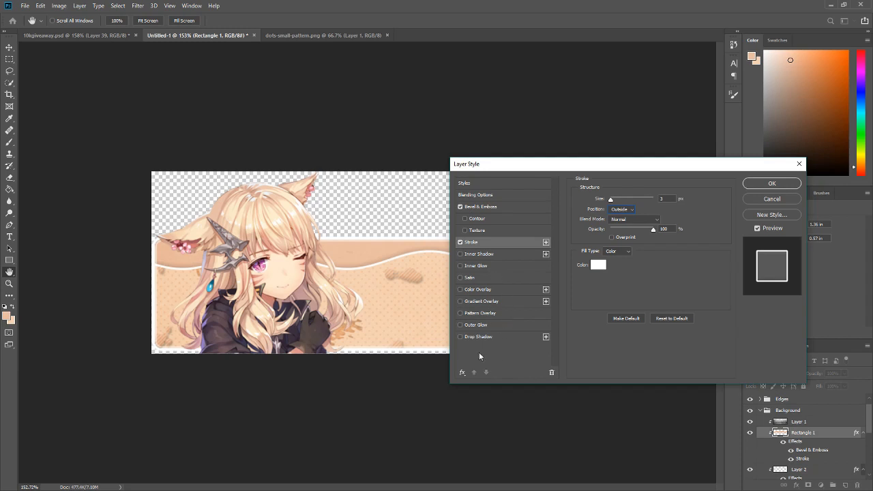
- Add a diagonal-stripe Pattern Overlay to the strip in Overlay mode, with scale about 160% and opacity 93%
{"action": "left_click", "coordinate": [464, 313]}
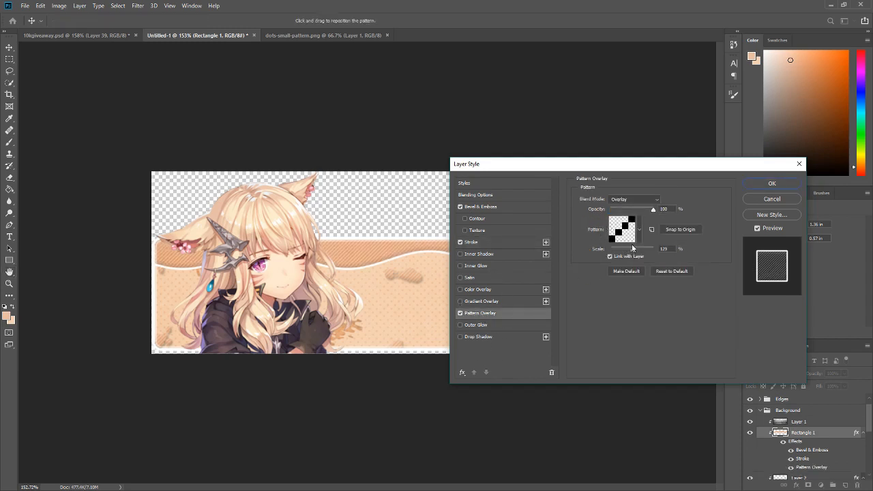
{"action": "left_click_drag", "start_coordinate": [632, 250], "coordinate": [635, 252]}
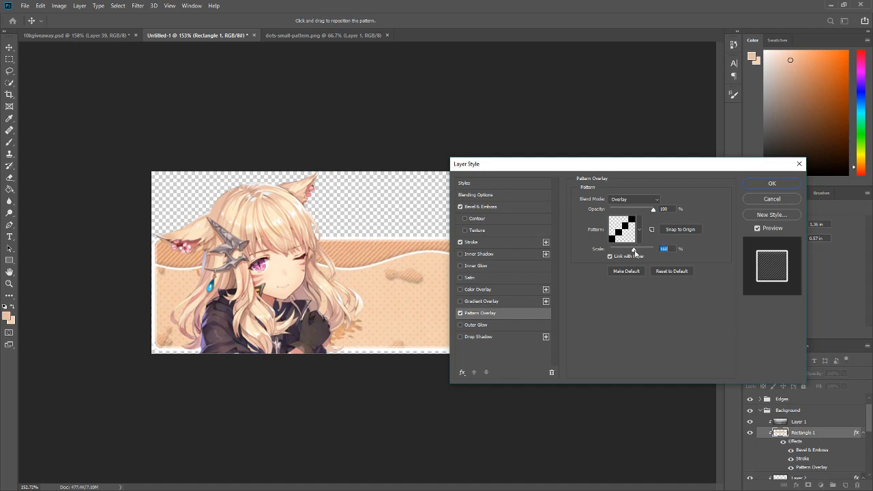
{"action": "left_click", "coordinate": [663, 209]}
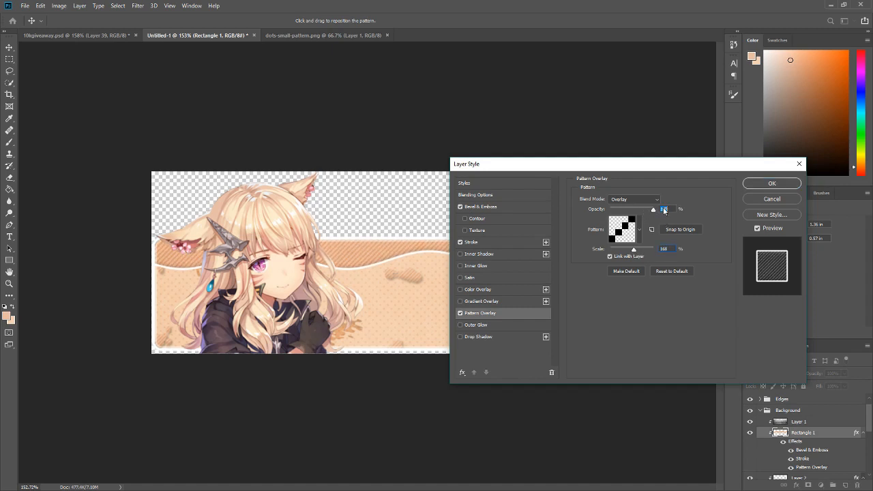
{"action": "right_click", "coordinate": [665, 211]}
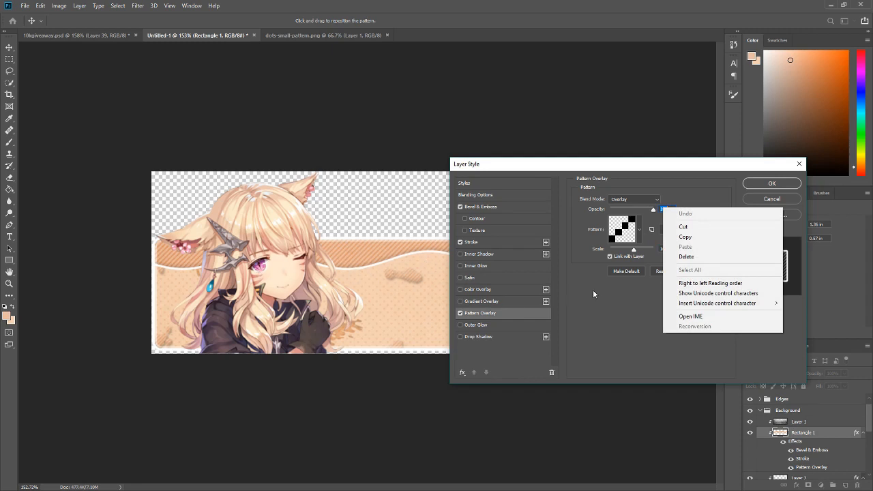
{"action": "left_click", "coordinate": [620, 288]}
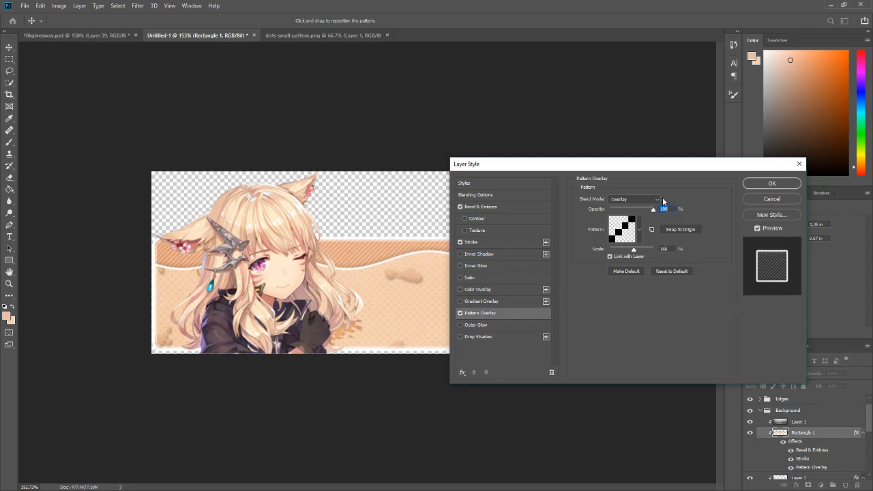
{"action": "type", "text": "0"}
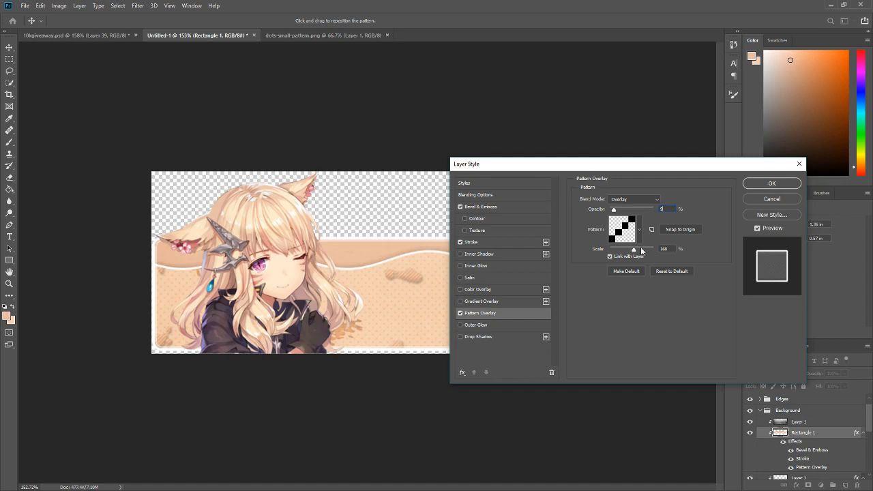
{"action": "type", "text": "3"}
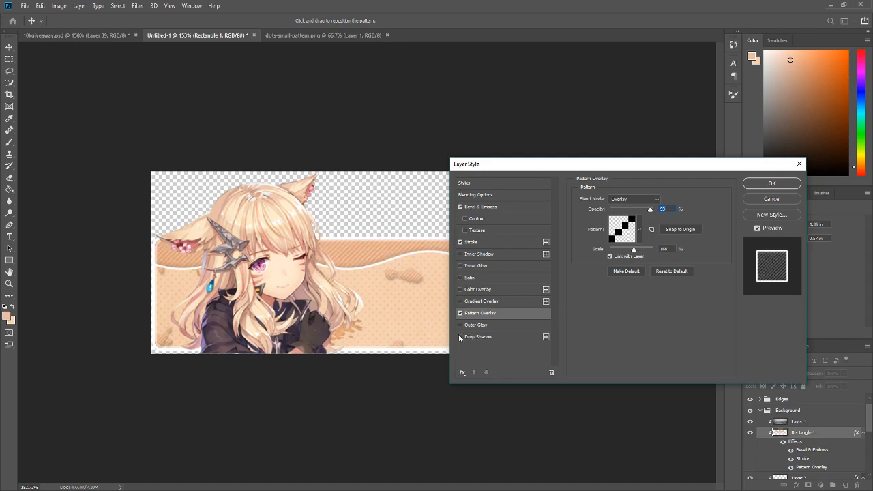
- Add a Drop Shadow to the strip with a 90° angle and 10 px distance, and apply the layer style
{"action": "left_click", "coordinate": [481, 336]}
{"action": "left_click_drag", "start_coordinate": [541, 165], "coordinate": [601, 151]}
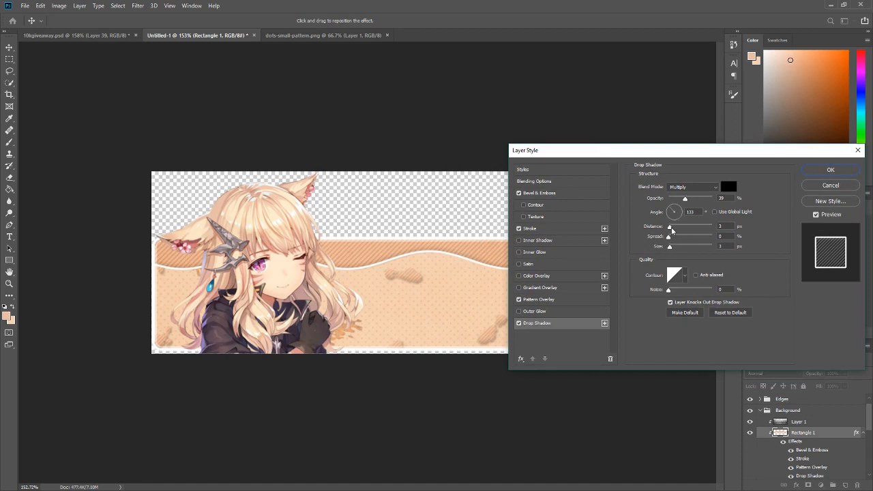
{"action": "mouse_move", "coordinate": [672, 231]}
{"action": "left_mouse_down"}
{"action": "mouse_move", "coordinate": [675, 200]}
{"action": "mouse_move", "coordinate": [673, 228]}
{"action": "left_mouse_up"}
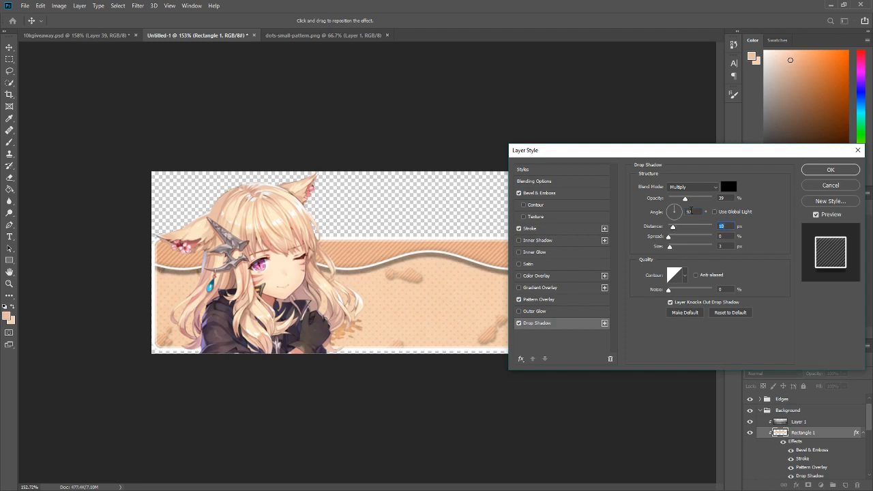
{"action": "key", "text": "Return"}
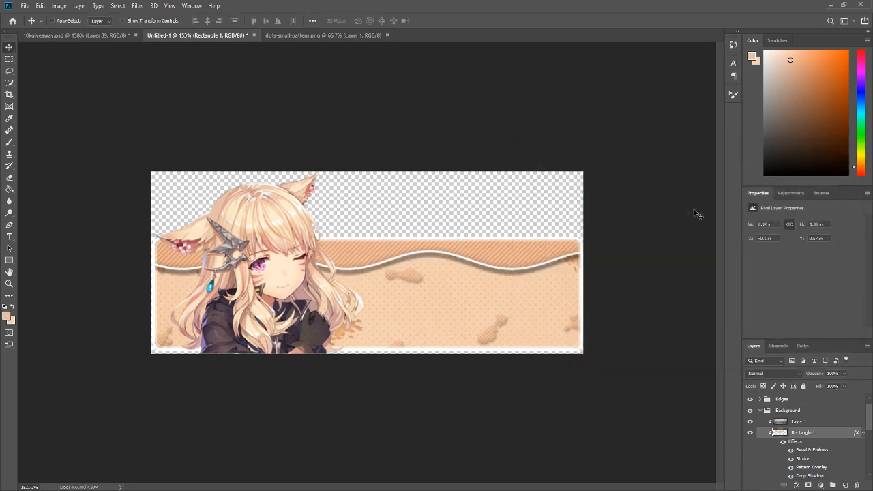
- Reopen the strip's layer style and reduce the Drop Shadow distance to 7 px
{"action": "right_click", "coordinate": [815, 434]}
{"action": "left_click", "coordinate": [782, 62]}
{"action": "left_click", "coordinate": [539, 323]}
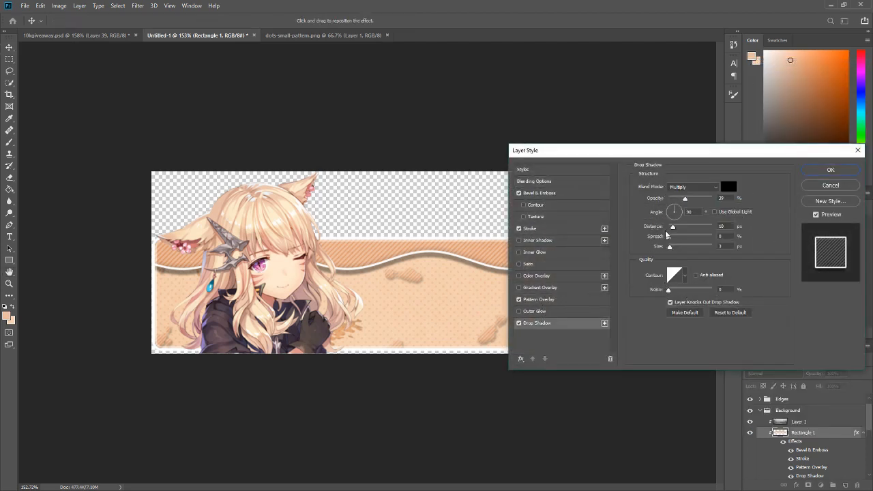
{"action": "left_click_drag", "start_coordinate": [674, 229], "coordinate": [672, 229]}
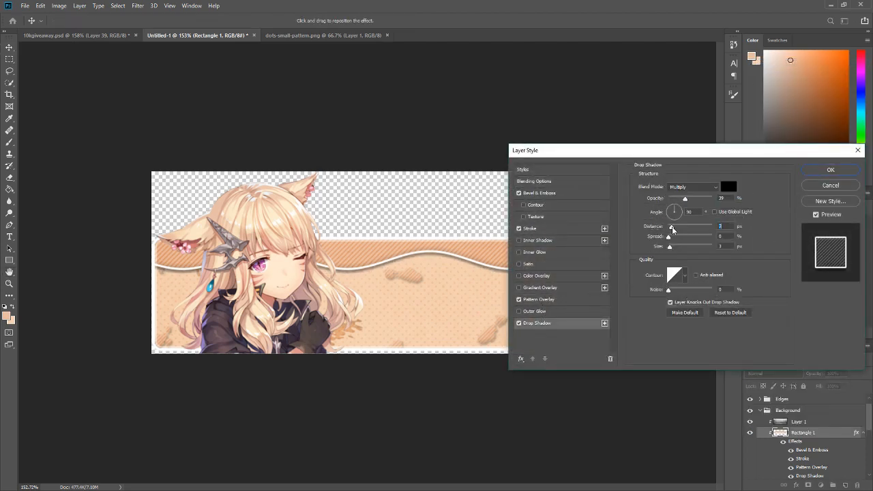
{"action": "left_click", "coordinate": [824, 170]}
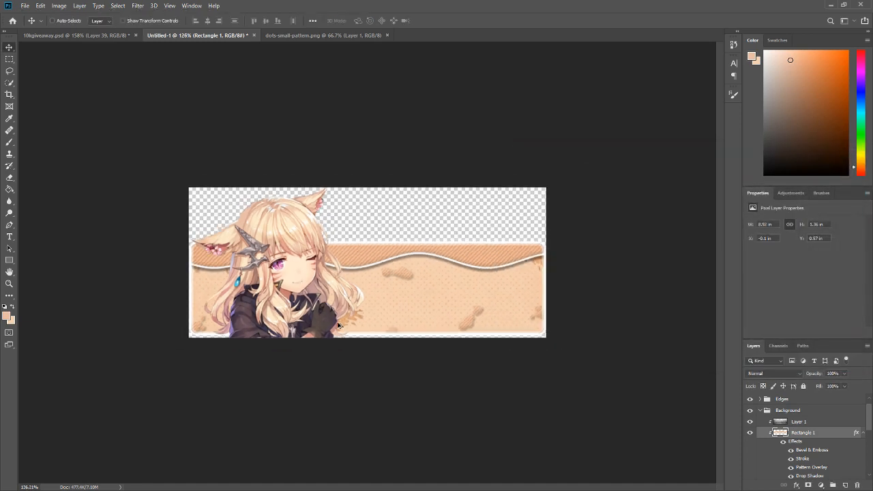
- Move the wavy striped strip slightly up and to the left along the panel's upper edge
{"action": "scroll", "coordinate": [410, 270], "scroll_direction": "up", "scroll_amount": 1}
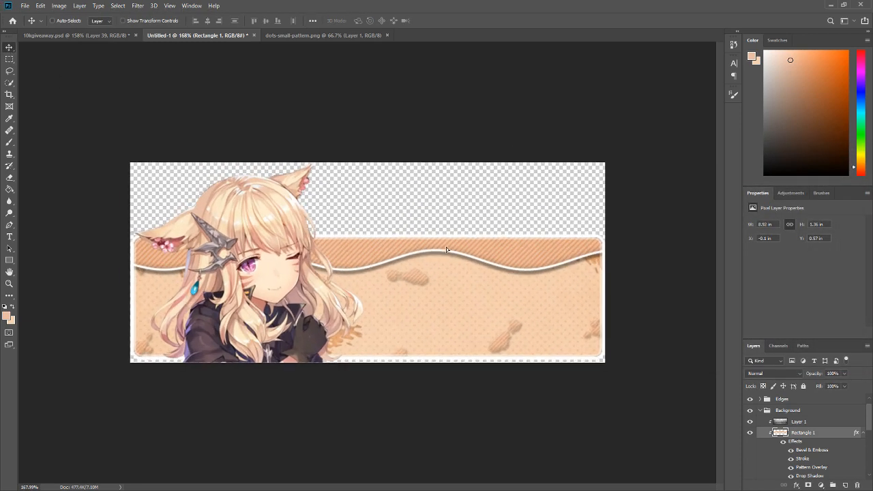
{"action": "left_click_drag", "start_coordinate": [445, 248], "coordinate": [468, 253]}
{"action": "scroll", "coordinate": [430, 270], "scroll_direction": "down", "scroll_amount": 3}
{"action": "scroll", "coordinate": [430, 271], "scroll_direction": "up", "scroll_amount": 2}
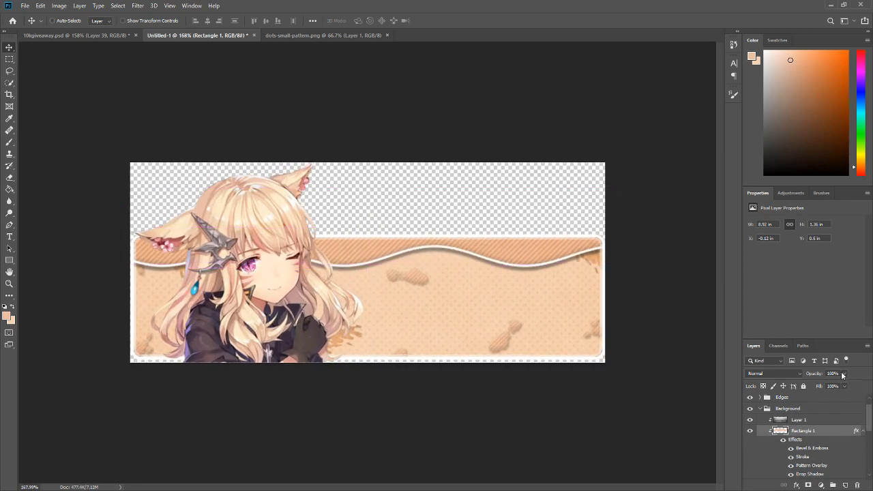
- Lower the wavy striped strip's layer opacity to about 78% and rename the layer Top Wave
{"action": "left_click", "coordinate": [843, 386]}
{"action": "left_click_drag", "start_coordinate": [843, 387], "coordinate": [837, 386]}
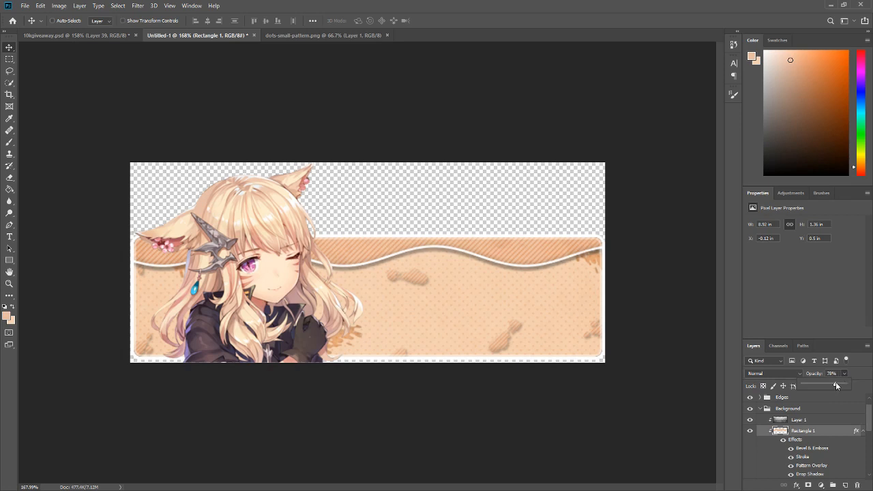
{"action": "left_click", "coordinate": [858, 378]}
{"action": "left_click", "coordinate": [865, 433]}
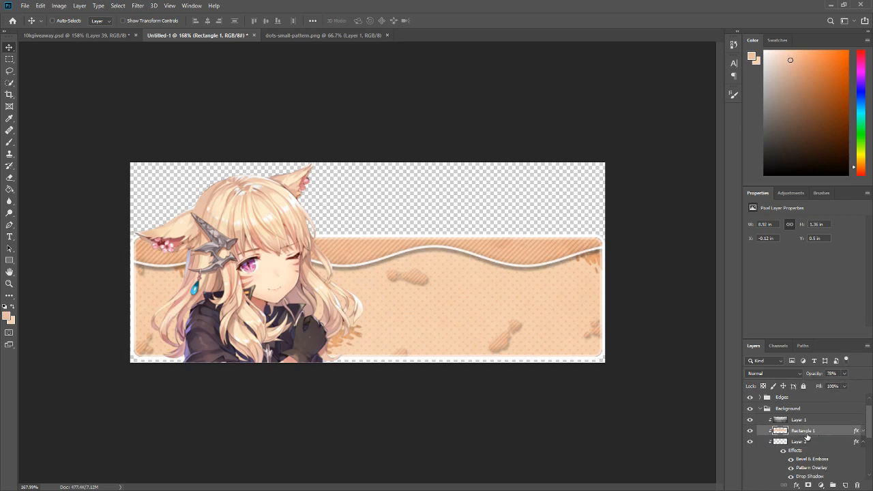
{"action": "double_click", "coordinate": [805, 432]}
{"action": "type", "text": "Top Wave"}
{"action": "key", "text": "Return"}
- Duplicate the Top Wave layer and rotate the copy 180°
{"action": "key", "text": "ctrl+j"}
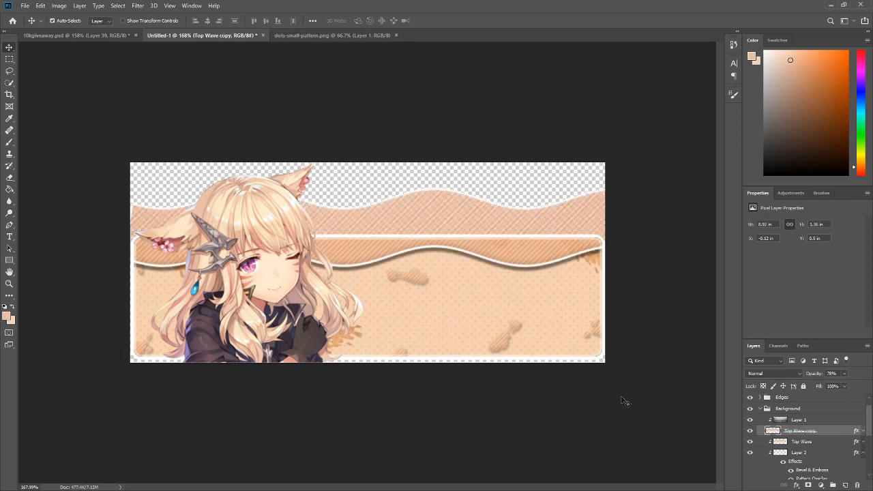
{"action": "key", "text": "ctrl+t"}
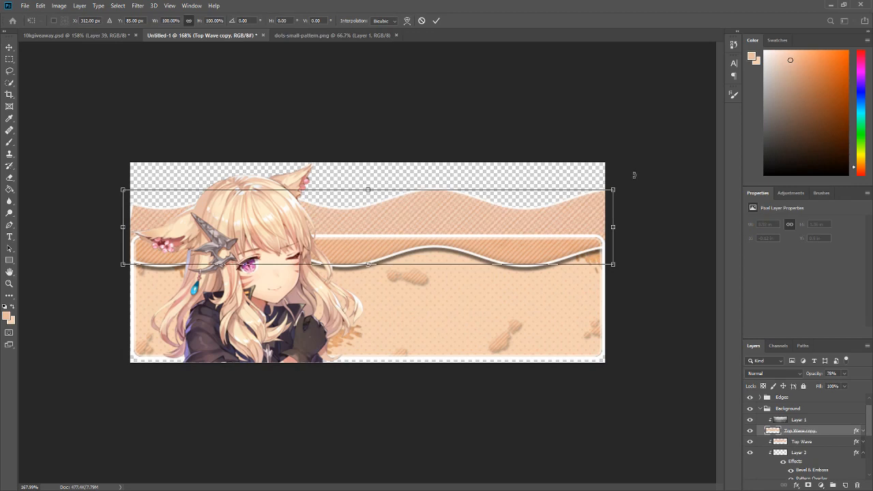
{"action": "left_click_drag", "start_coordinate": [634, 174], "coordinate": [91, 265]}
{"action": "left_click", "coordinate": [436, 21]}
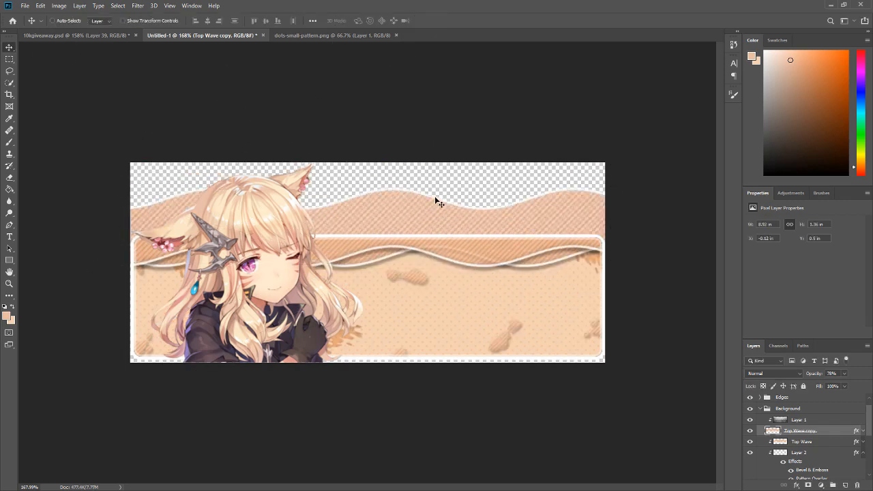
- Move the rotated wave copy to the panel's lower edge and make it a clipping mask on the panel
{"action": "left_click_drag", "start_coordinate": [435, 195], "coordinate": [408, 350]}
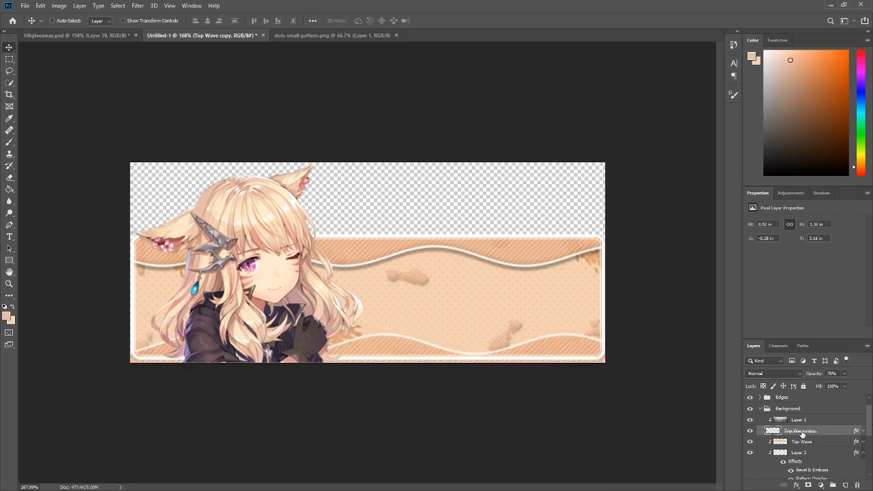
{"action": "right_click", "coordinate": [803, 432]}
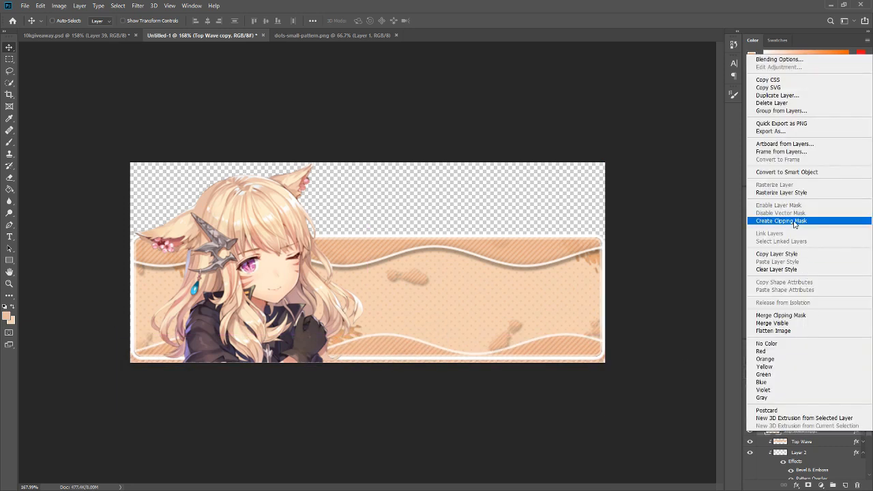
{"action": "left_click", "coordinate": [794, 224]}
- Move the Soft Light Layer 1 down the layer stack to directly above the Base layer
{"action": "left_click", "coordinate": [805, 421]}
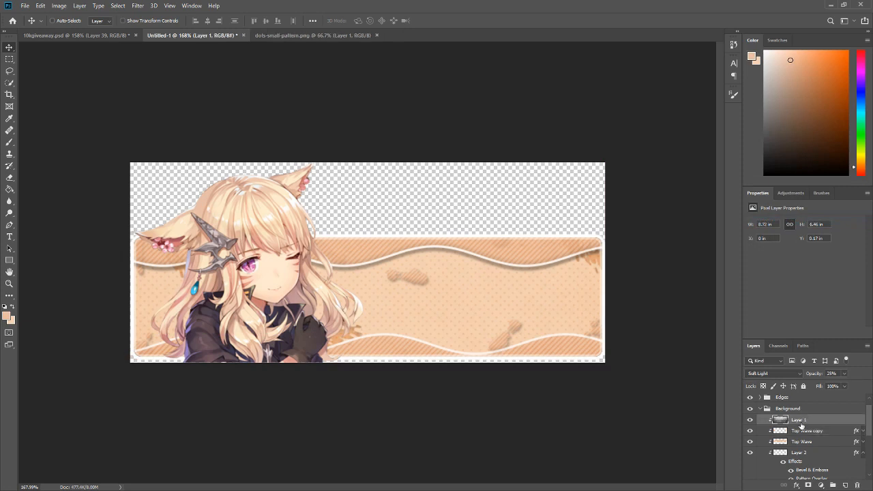
{"action": "left_click_drag", "start_coordinate": [802, 426], "coordinate": [796, 461]}
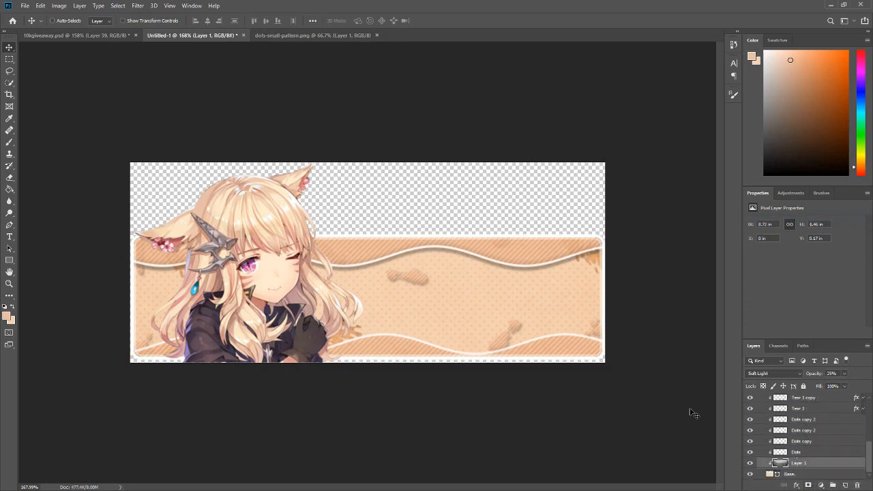
- Set the Top Wave copy's Drop Shadow to a -90° angle and 6 px distance, and apply the layer style
{"action": "scroll", "coordinate": [817, 418], "scroll_direction": "up", "scroll_amount": 5}
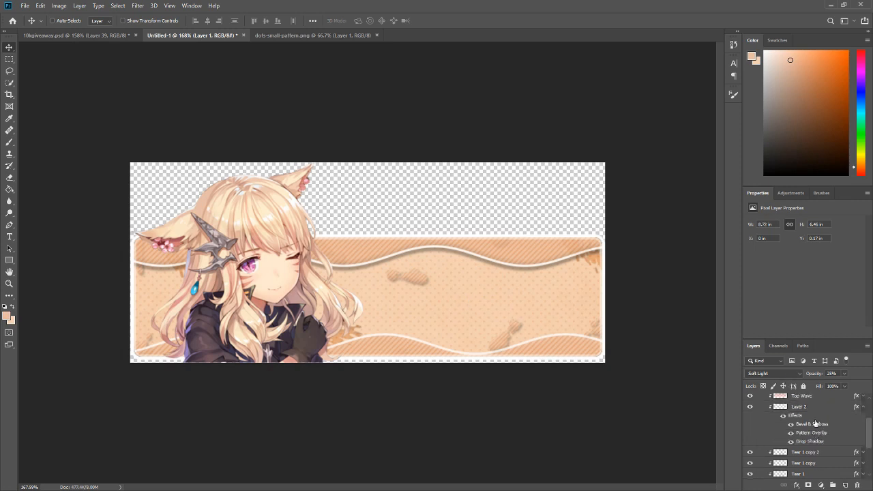
{"action": "left_click", "coordinate": [808, 429]}
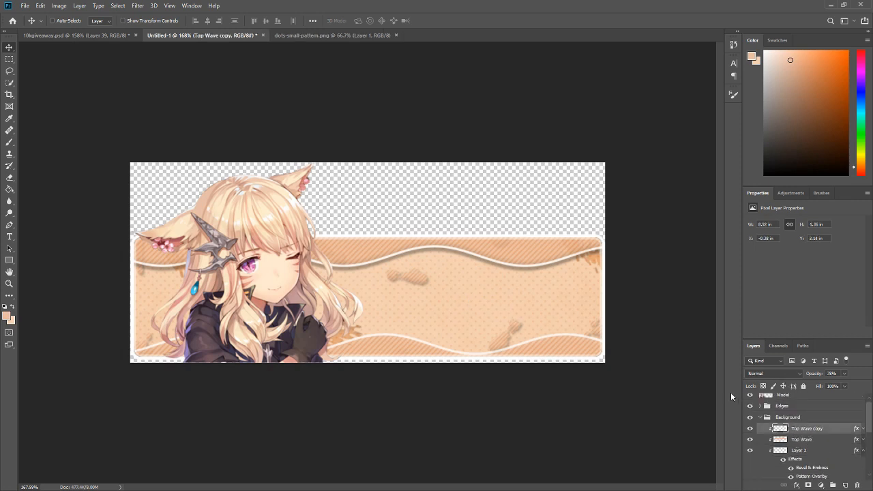
{"action": "right_click", "coordinate": [807, 430]}
{"action": "left_click", "coordinate": [771, 57]}
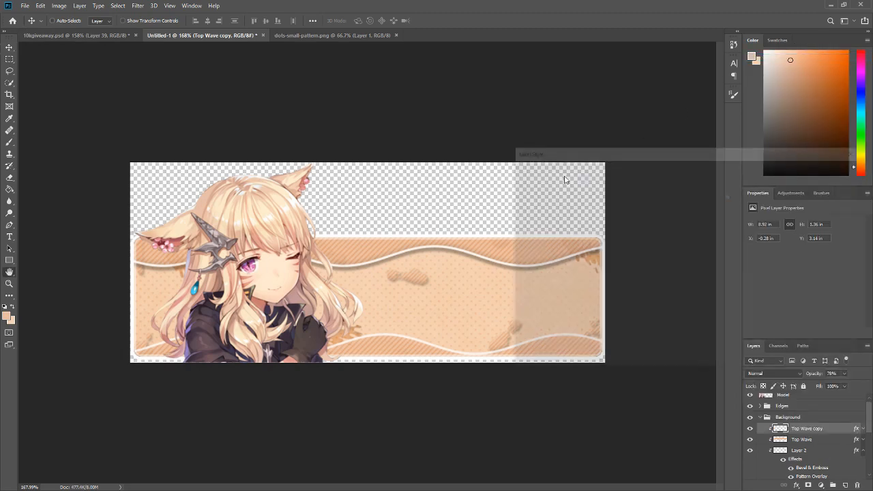
{"action": "left_click_drag", "start_coordinate": [567, 156], "coordinate": [636, 153]}
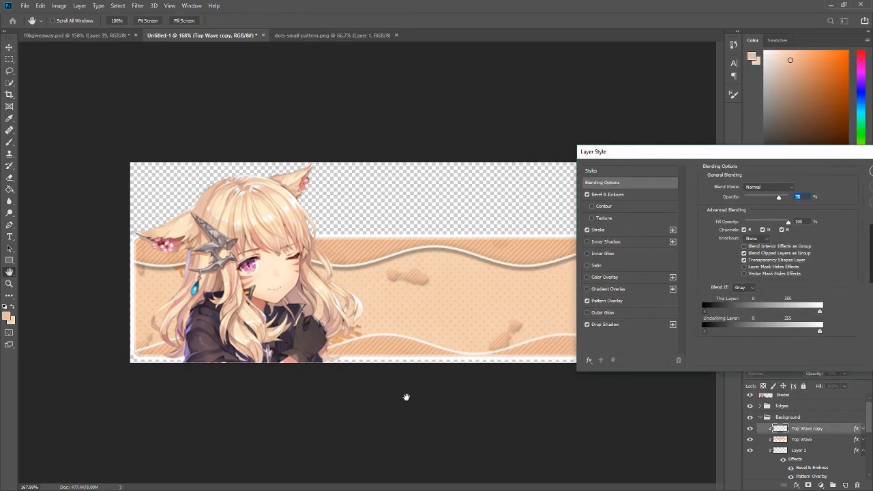
{"action": "left_click", "coordinate": [610, 325]}
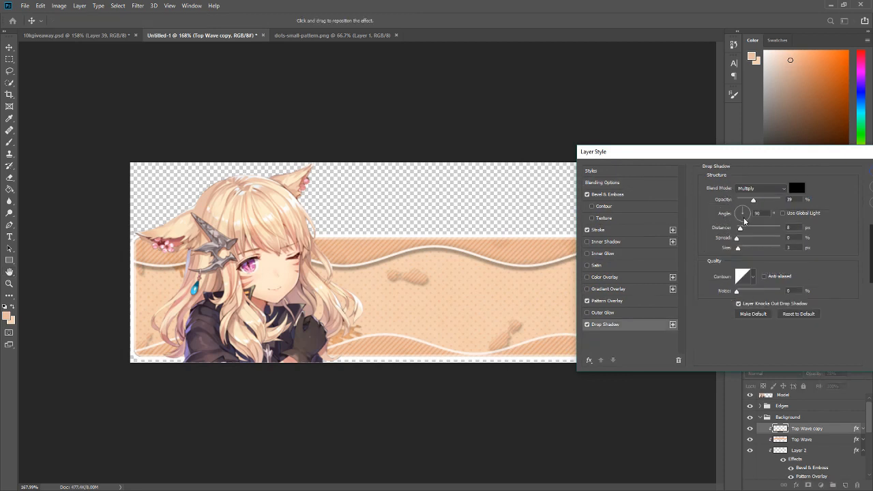
{"action": "left_click", "coordinate": [744, 222]}
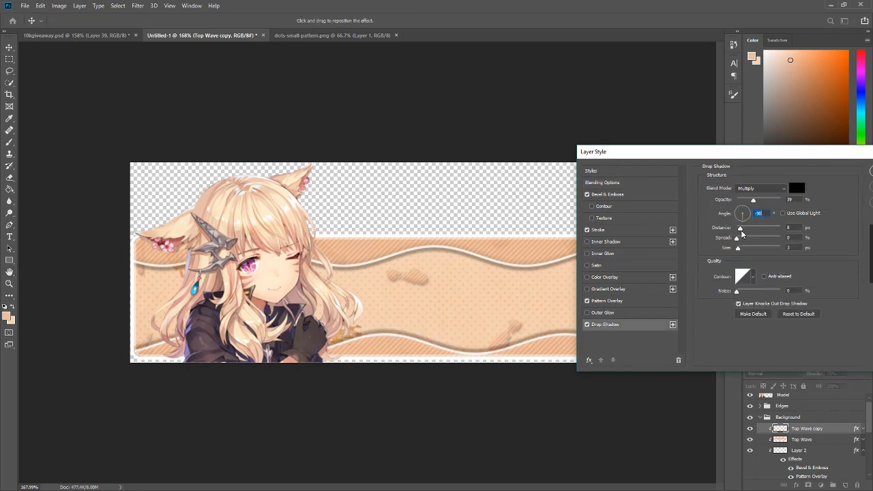
{"action": "left_click", "coordinate": [741, 230]}
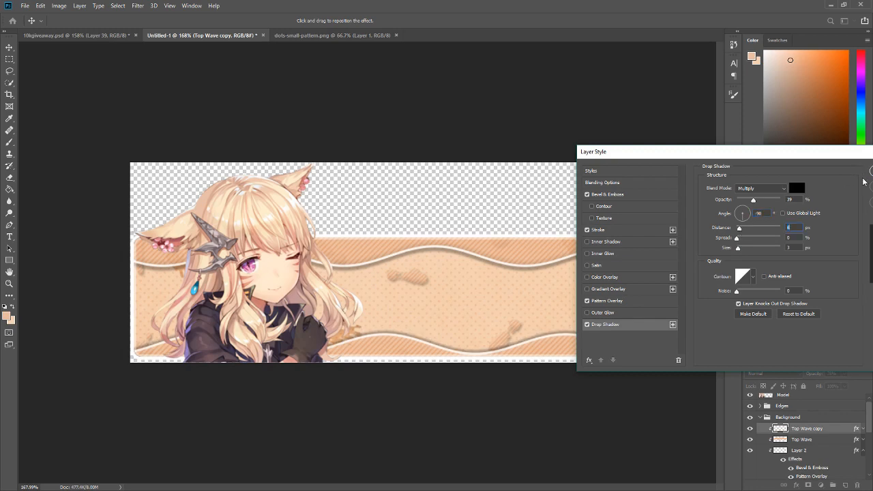
{"action": "left_click_drag", "start_coordinate": [792, 151], "coordinate": [532, 179]}
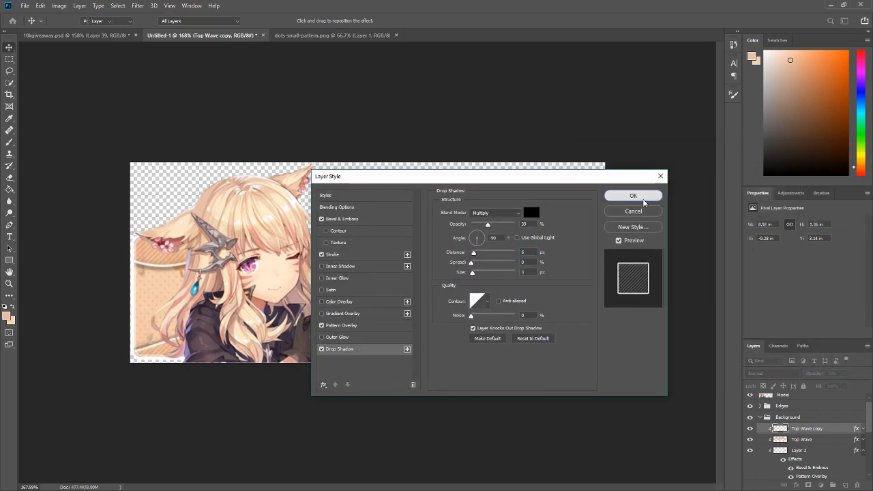
{"action": "left_click", "coordinate": [633, 200]}
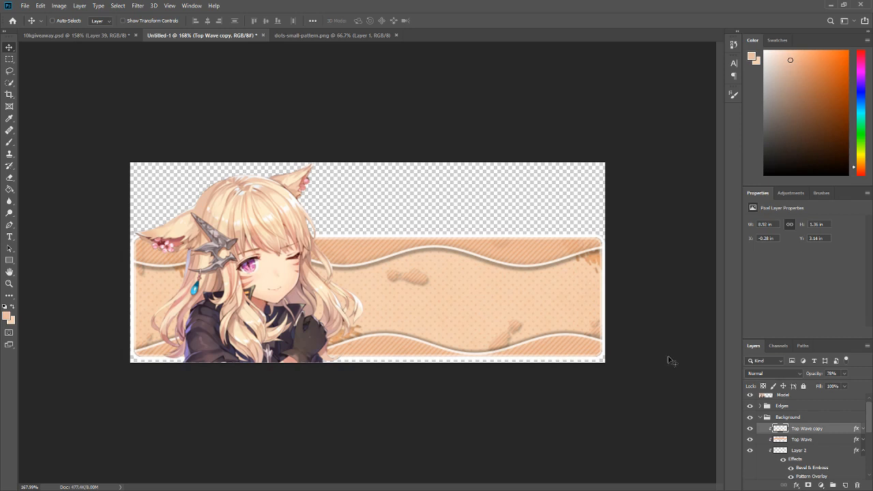
- Move the Top Wave strip slightly upward along the panel's upper edge
{"action": "left_click", "coordinate": [801, 440]}
{"action": "left_click_drag", "start_coordinate": [463, 258], "coordinate": [464, 251]}
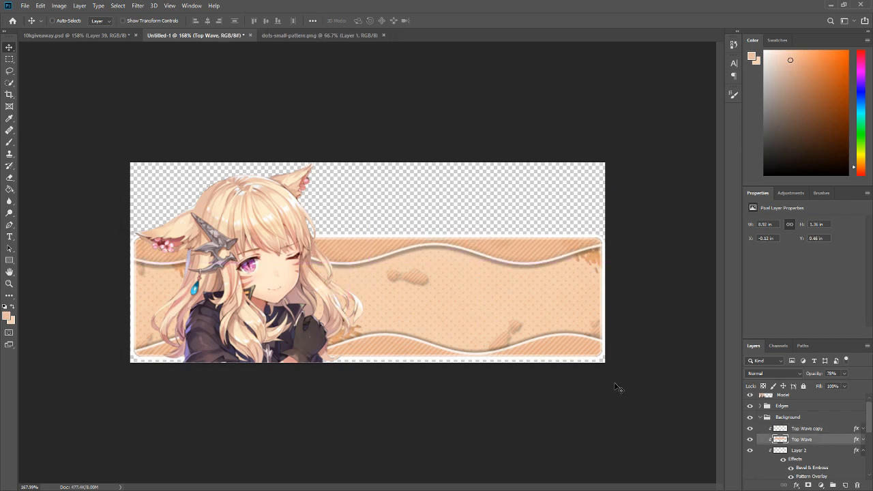
{"action": "scroll", "coordinate": [443, 353], "scroll_direction": "down", "scroll_amount": 2}
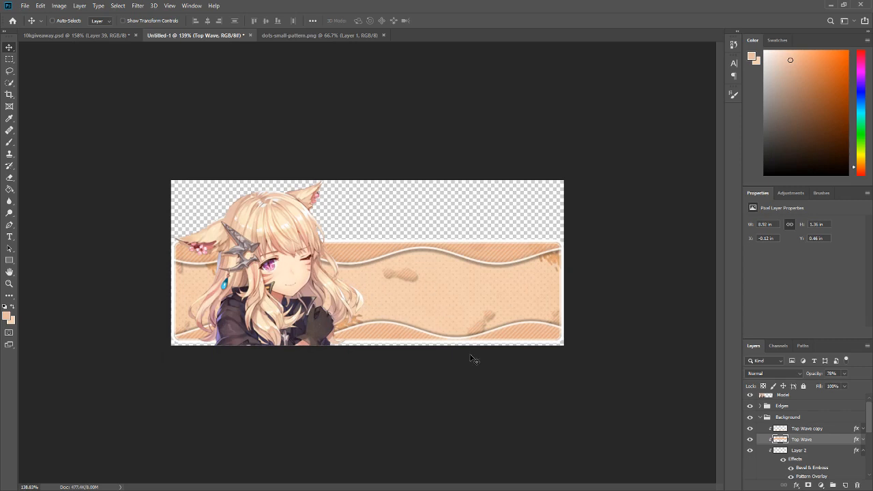
- Apply a Brightness/Contrast adjustment to the Model layer with brightness -18 and contrast 20
{"action": "scroll", "coordinate": [810, 438], "scroll_direction": "up", "scroll_amount": 1}
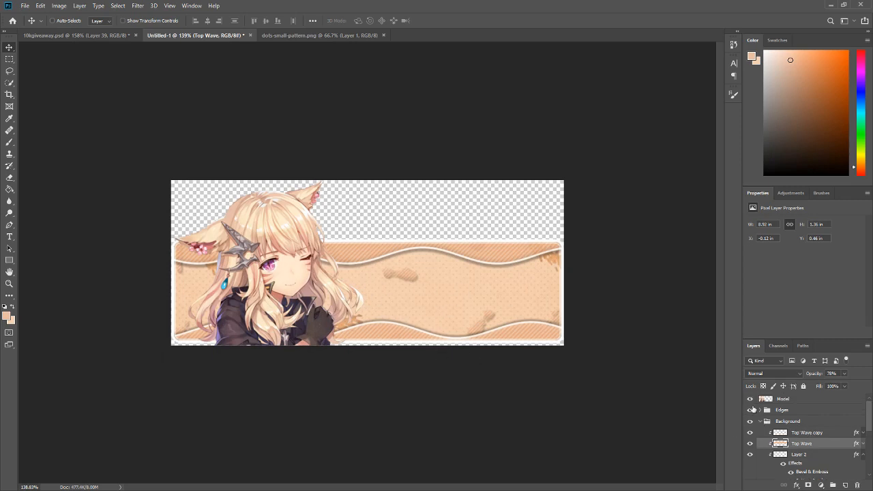
{"action": "left_click", "coordinate": [784, 400]}
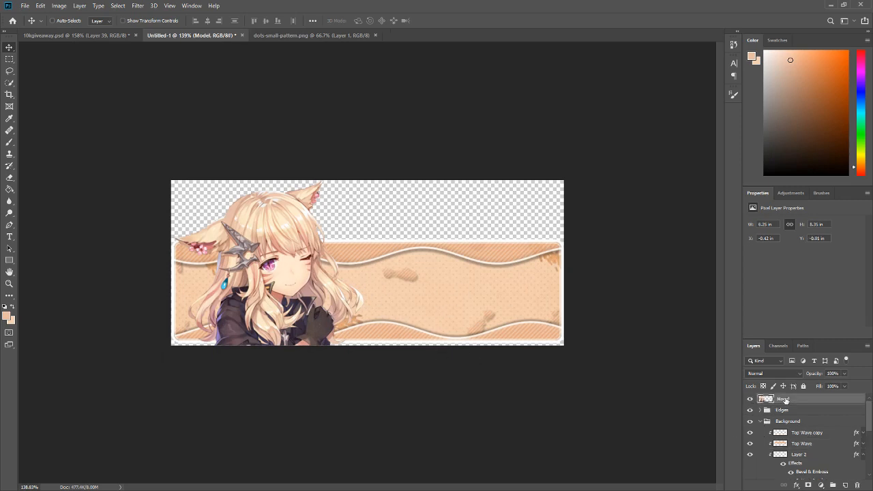
{"action": "left_click", "coordinate": [65, 6]}
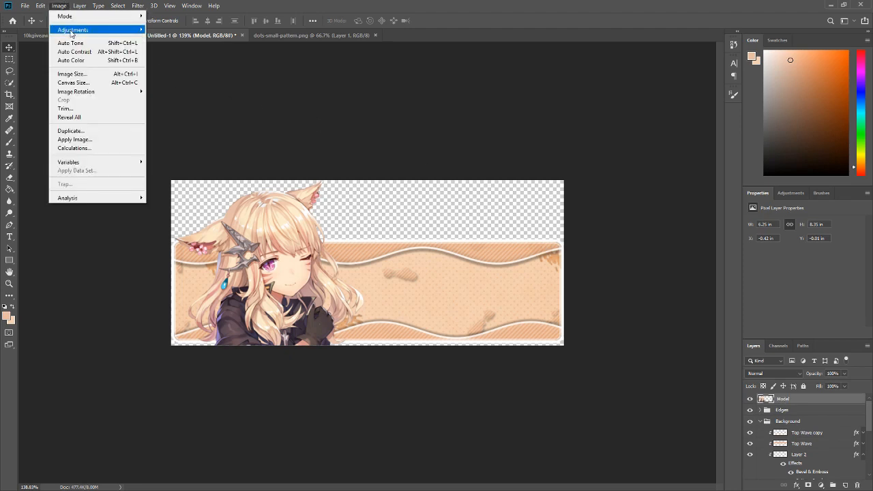
{"action": "mouse_move", "coordinate": [71, 30]}
{"action": "left_click", "coordinate": [174, 30]}
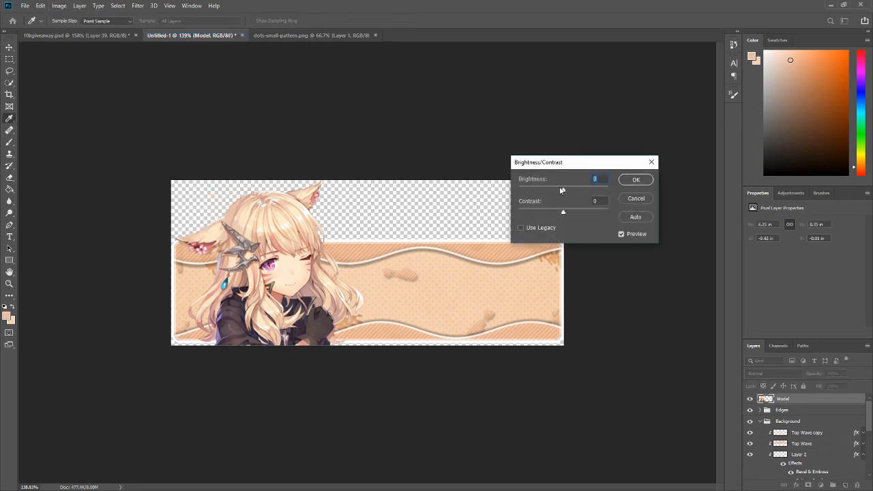
{"action": "left_click_drag", "start_coordinate": [561, 191], "coordinate": [573, 208]}
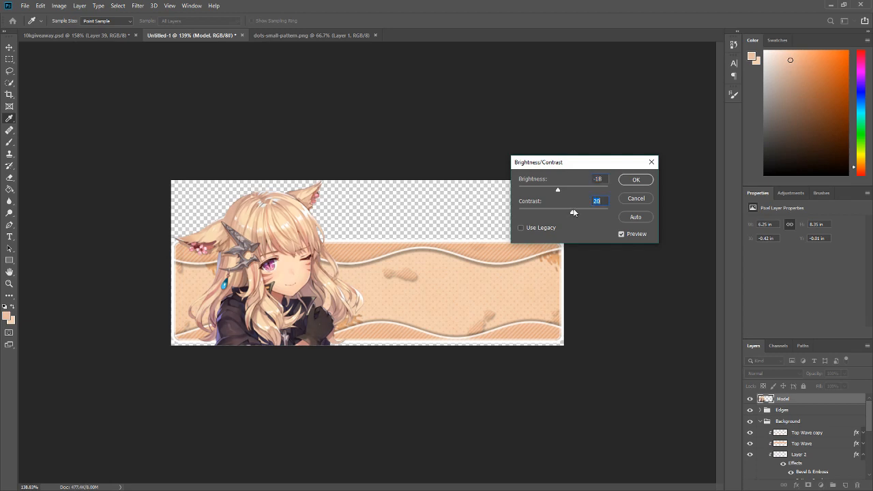
{"action": "left_click", "coordinate": [636, 180]}
- Apply a Vibrance adjustment to the Model layer with vibrance about +14 and slightly increased saturation
{"action": "left_click", "coordinate": [59, 6]}
{"action": "mouse_move", "coordinate": [80, 32]}
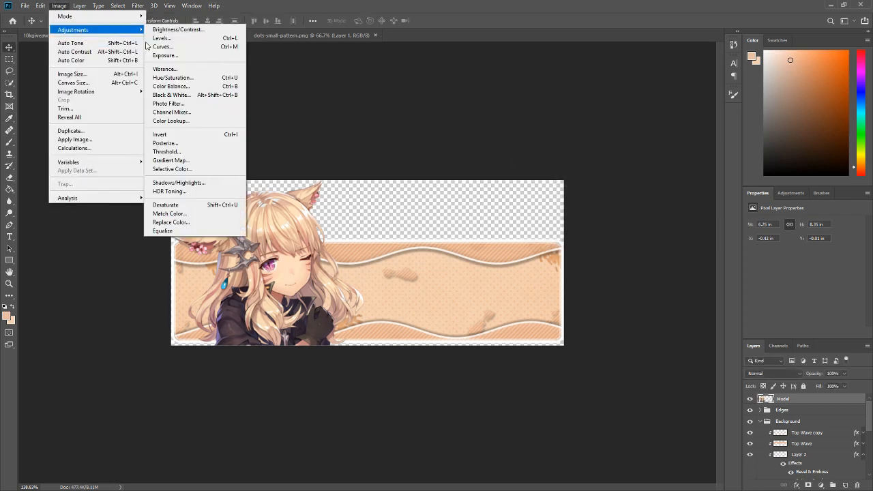
{"action": "left_click", "coordinate": [174, 68]}
{"action": "left_click", "coordinate": [604, 174]}
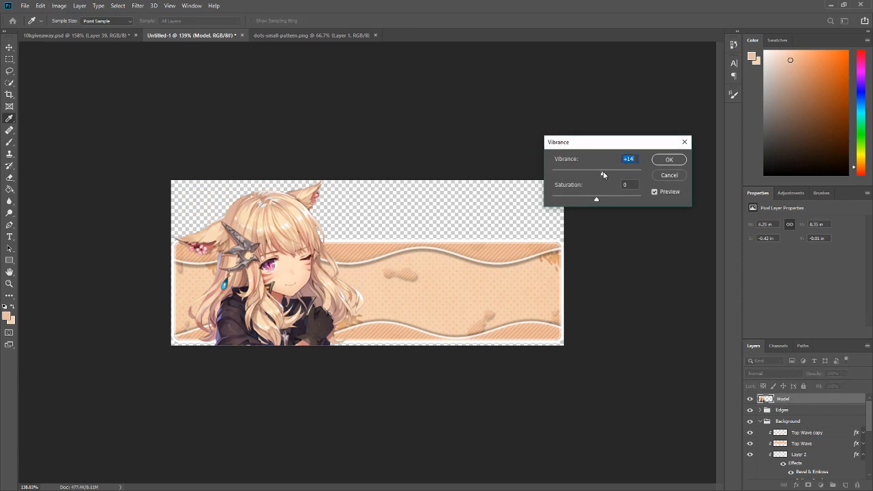
{"action": "left_click", "coordinate": [597, 200]}
{"action": "mouse_move", "coordinate": [597, 200]}
{"action": "left_mouse_down"}
{"action": "mouse_move", "coordinate": [683, 199]}
{"action": "mouse_move", "coordinate": [598, 200]}
{"action": "left_mouse_up"}
{"action": "left_click", "coordinate": [669, 164]}
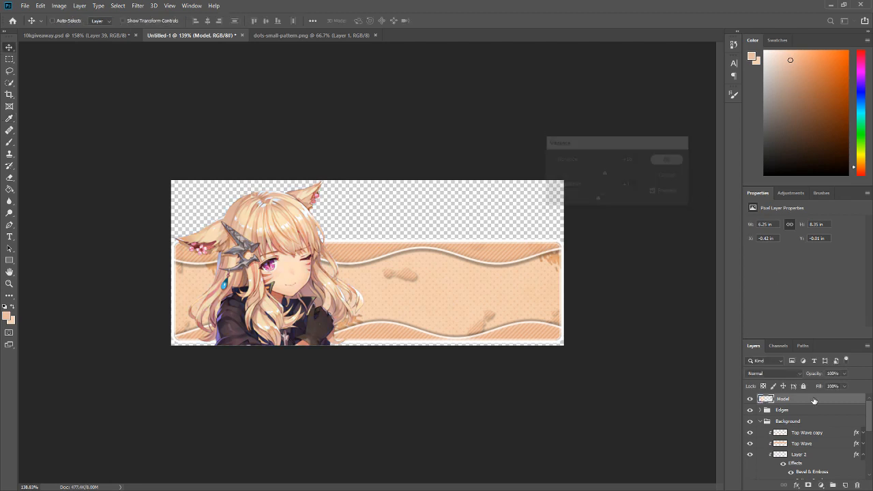
- Add a Drop Shadow to the Model layer with a 29° angle and 6 px distance, and rasterize the layer style
{"action": "right_click", "coordinate": [814, 401]}
{"action": "left_click", "coordinate": [794, 28]}
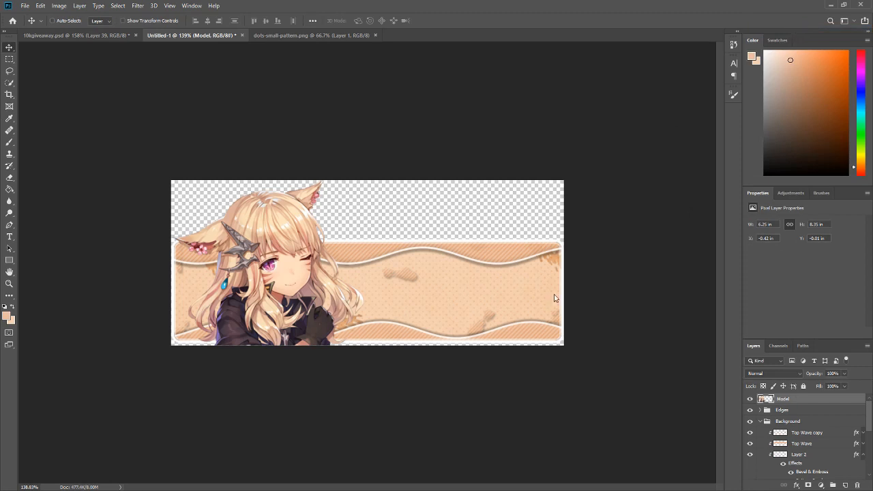
{"action": "left_click_drag", "start_coordinate": [420, 181], "coordinate": [569, 162]}
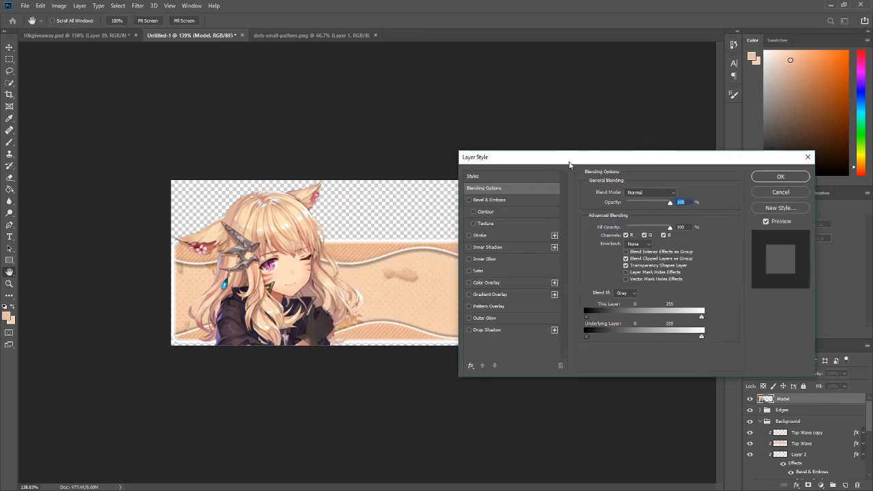
{"action": "left_click", "coordinate": [468, 329]}
{"action": "left_click", "coordinate": [499, 330]}
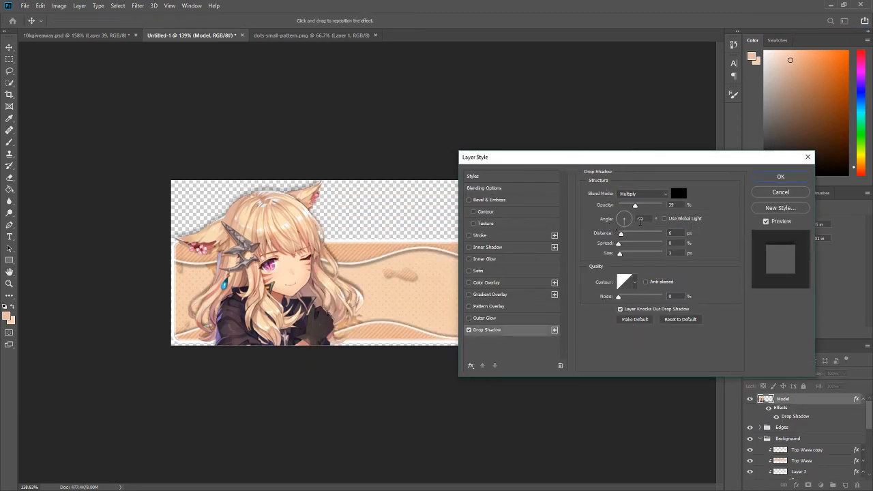
{"action": "left_click", "coordinate": [631, 211]}
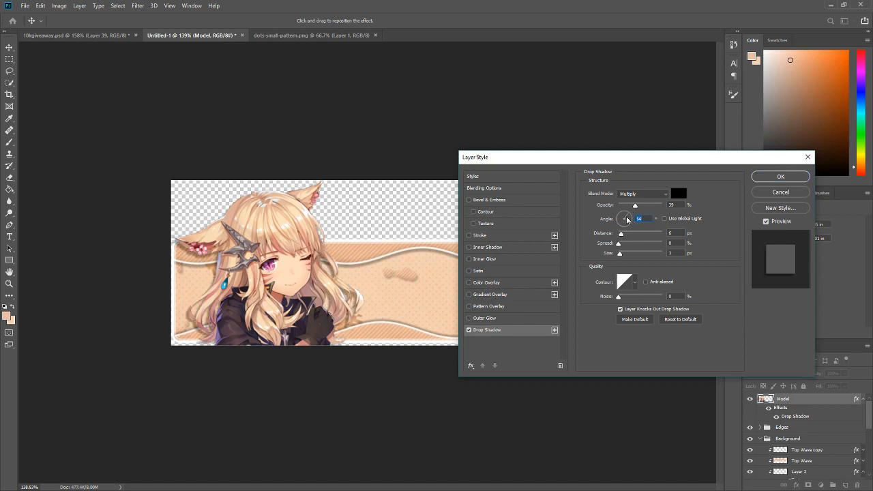
{"action": "left_click", "coordinate": [629, 216]}
{"action": "left_click_drag", "start_coordinate": [621, 234], "coordinate": [625, 232]}
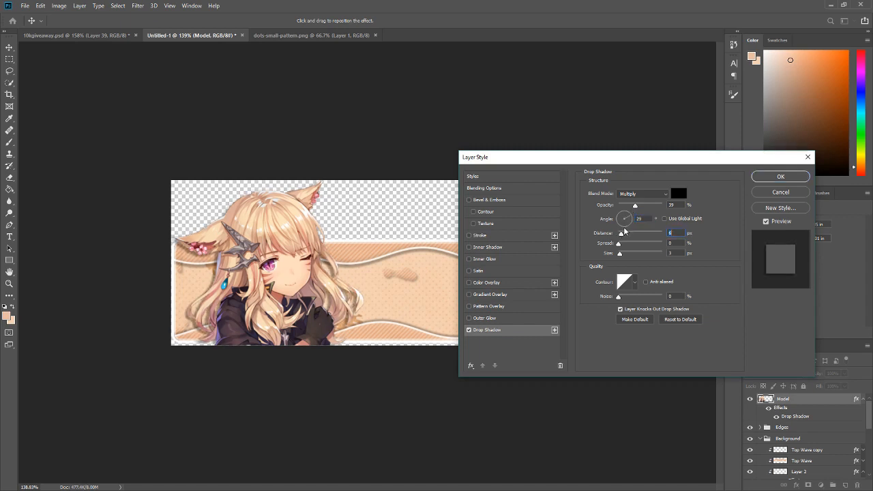
{"action": "left_click", "coordinate": [763, 178]}
{"action": "right_click", "coordinate": [805, 399]}
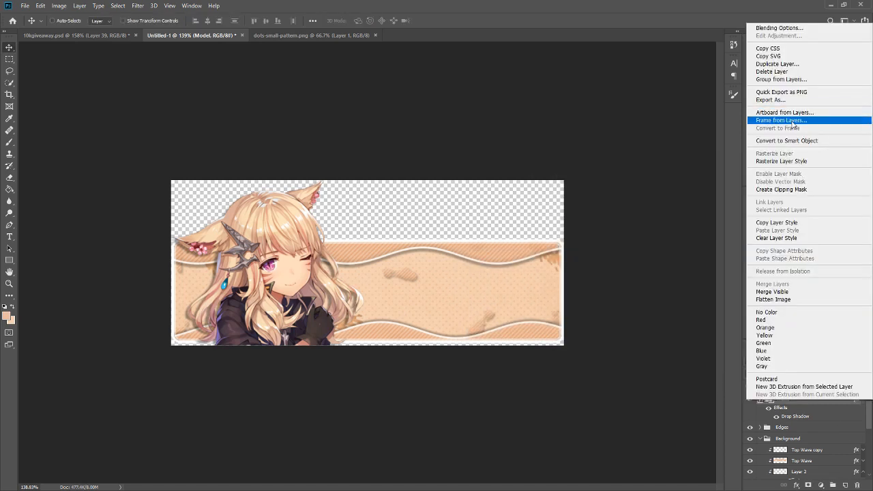
{"action": "left_click", "coordinate": [795, 162]}
- Select the Model layer with the Edges and Background groups and move them down flush with the canvas's bottom edge
{"action": "left_click", "coordinate": [10, 60]}
{"action": "scroll", "coordinate": [141, 388], "scroll_direction": "up", "scroll_amount": 5}
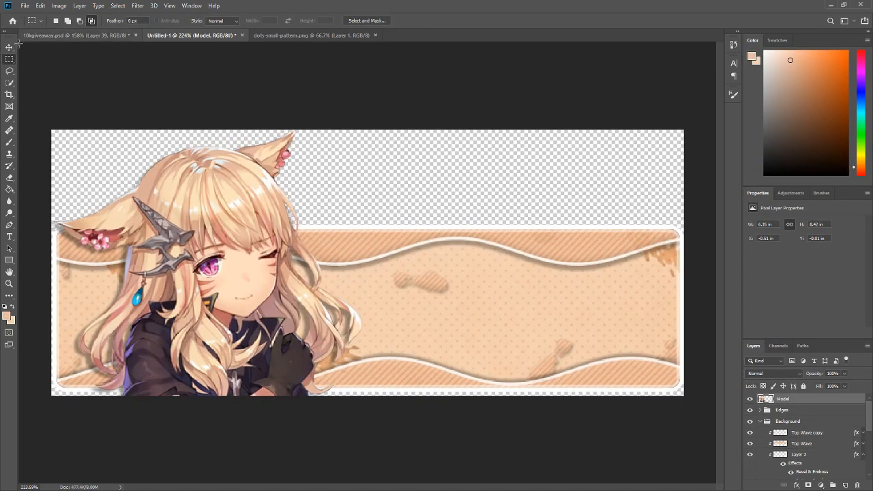
{"action": "scroll", "coordinate": [268, 331], "scroll_direction": "up", "scroll_amount": 2}
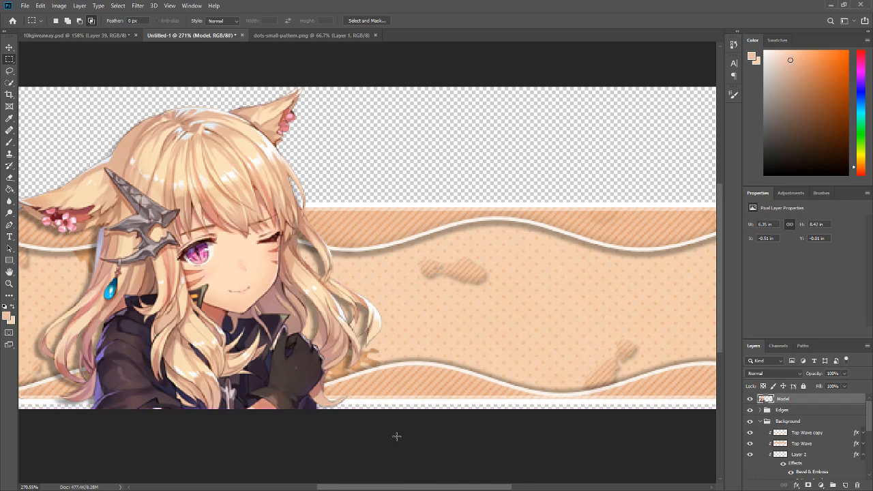
{"action": "scroll", "coordinate": [396, 437], "scroll_direction": "down", "scroll_amount": 5}
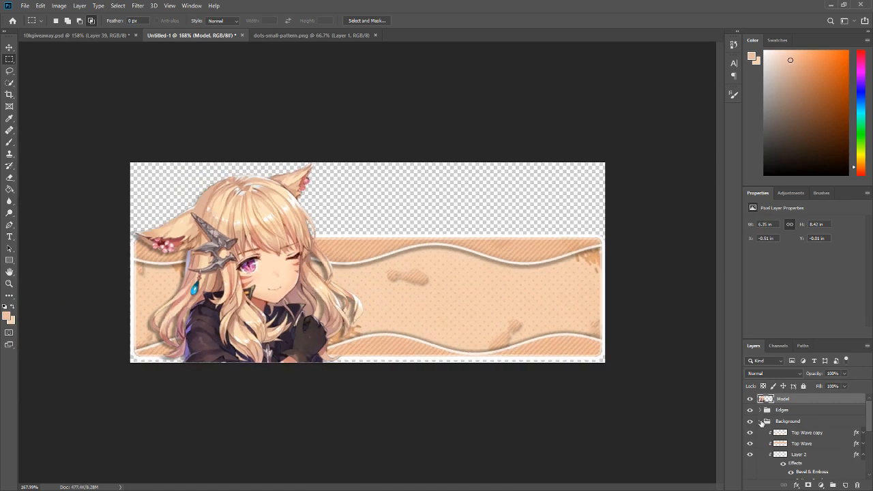
{"action": "left_click", "coordinate": [760, 421]}
{"action": "left_click", "coordinate": [798, 424], "text": "shift"}
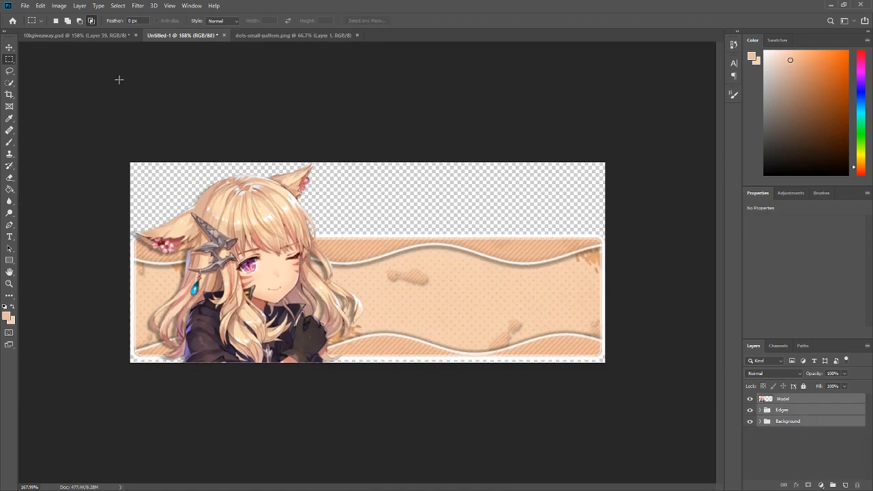
{"action": "left_click", "coordinate": [10, 47]}
{"action": "scroll", "coordinate": [376, 440], "scroll_direction": "up", "scroll_amount": 10}
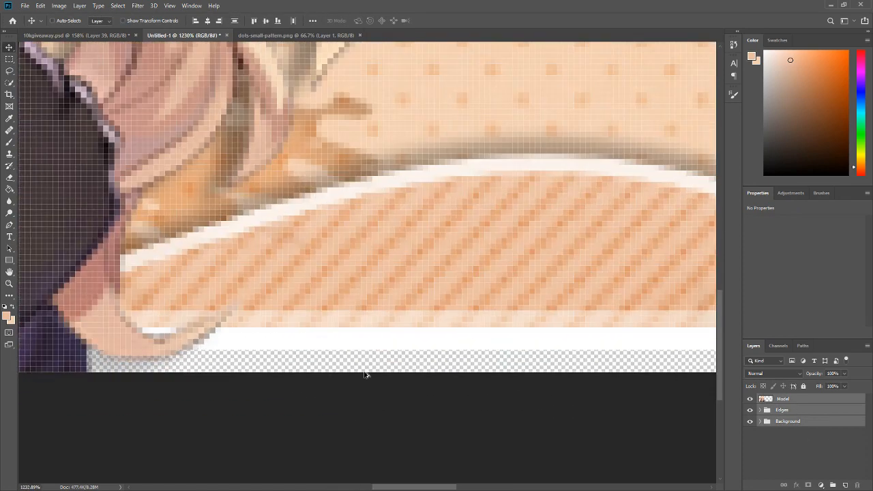
{"action": "left_click_drag", "start_coordinate": [346, 355], "coordinate": [347, 357]}
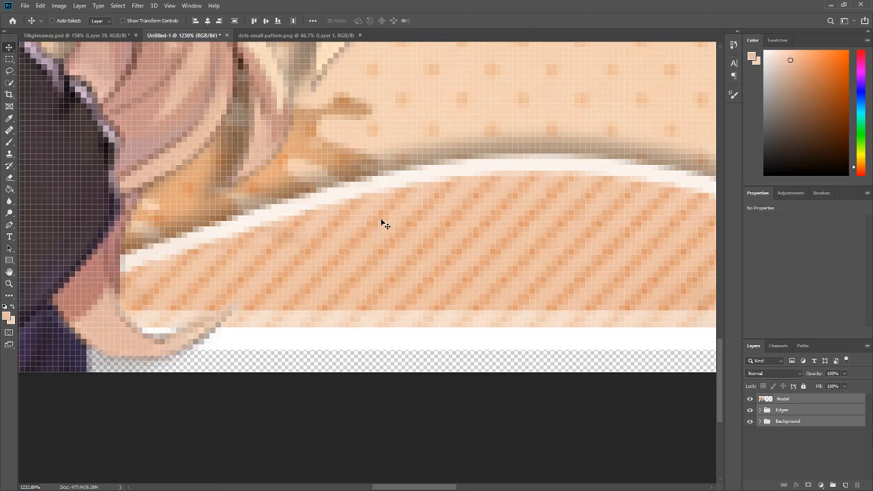
{"action": "left_click_drag", "start_coordinate": [382, 223], "coordinate": [388, 241]}
{"action": "scroll", "coordinate": [356, 315], "scroll_direction": "down", "scroll_amount": 8}
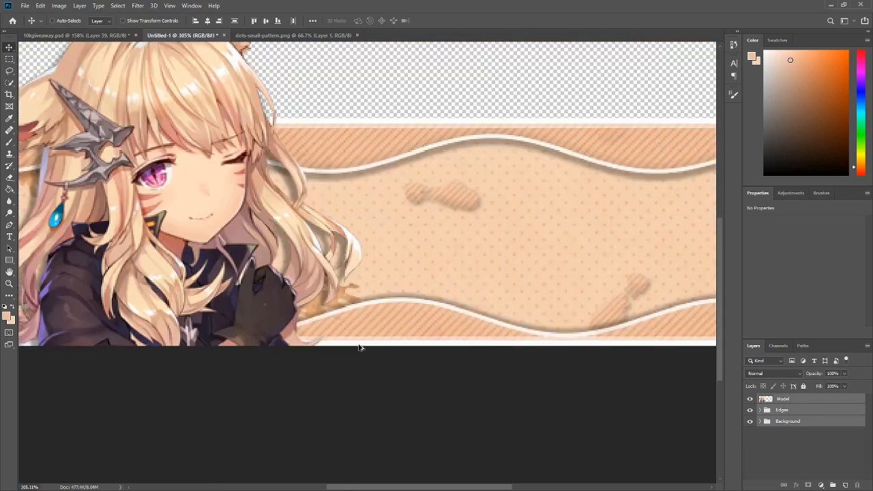
- Delete the strip of the Model layer that overlaps the white border along the banner's bottom edge
{"action": "left_click", "coordinate": [807, 401]}
{"action": "key", "text": "m"}
{"action": "scroll", "coordinate": [113, 376], "scroll_direction": "up", "scroll_amount": 2}
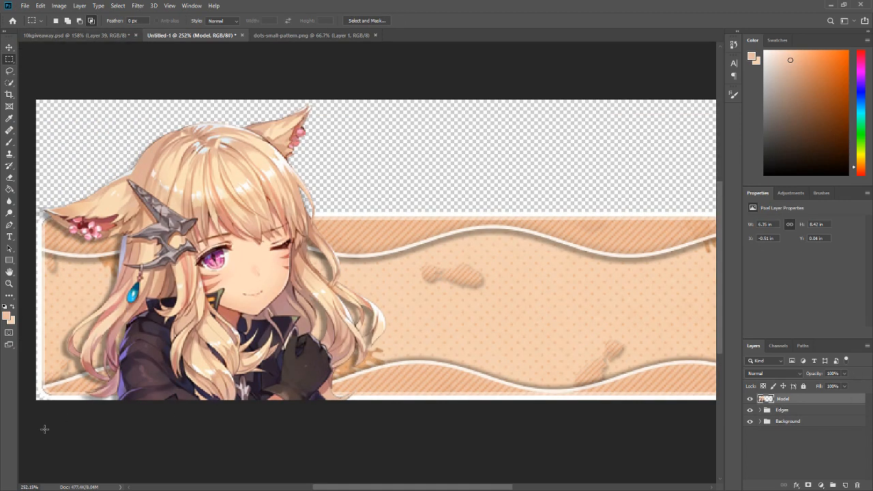
{"action": "left_click_drag", "start_coordinate": [32, 415], "coordinate": [412, 396]}
{"action": "key", "text": "ctrl+d"}
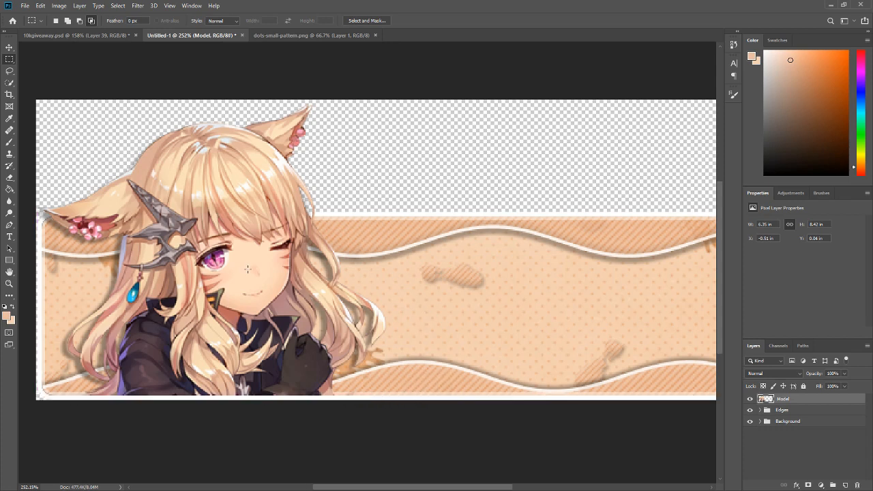
{"action": "scroll", "coordinate": [216, 352], "scroll_direction": "down", "scroll_amount": 2}
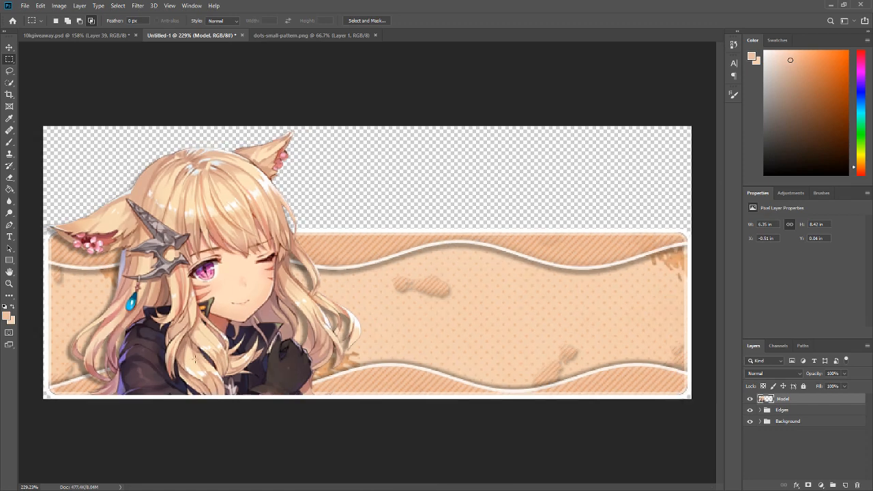
- Examine the White Border and Edge Border layers inside the Edges group
{"action": "left_click", "coordinate": [758, 410]}
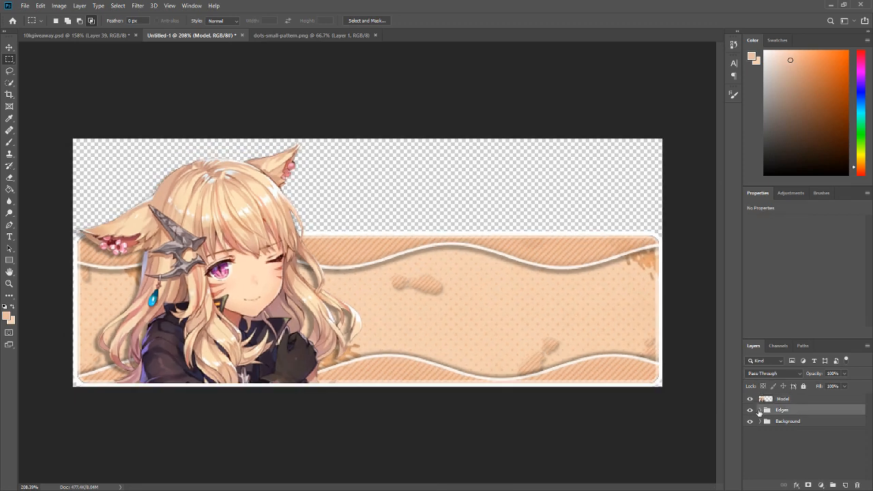
{"action": "left_click", "coordinate": [760, 410]}
{"action": "left_click", "coordinate": [791, 400]}
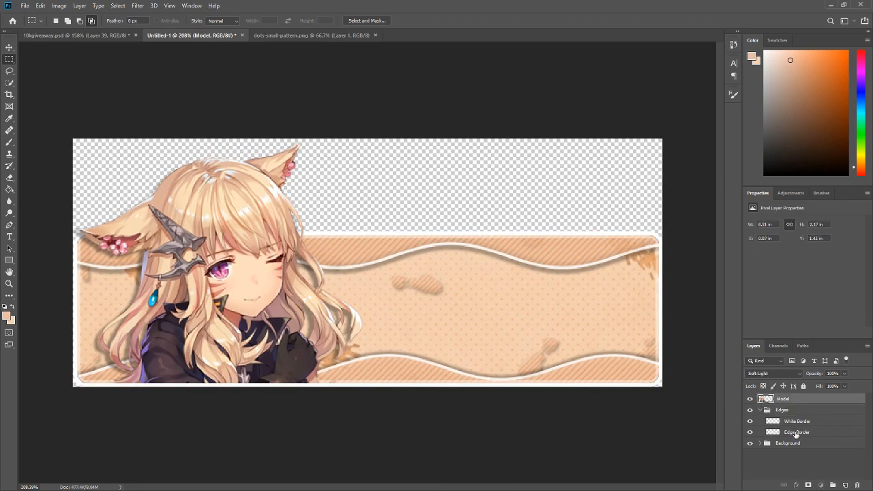
{"action": "left_click", "coordinate": [796, 434]}
{"action": "left_click", "coordinate": [787, 403]}
{"action": "mouse_move", "coordinate": [789, 403]}
{"action": "left_mouse_down"}
{"action": "mouse_move", "coordinate": [788, 438]}
{"action": "mouse_move", "coordinate": [784, 397]}
{"action": "left_mouse_up"}
{"action": "left_click", "coordinate": [790, 433]}
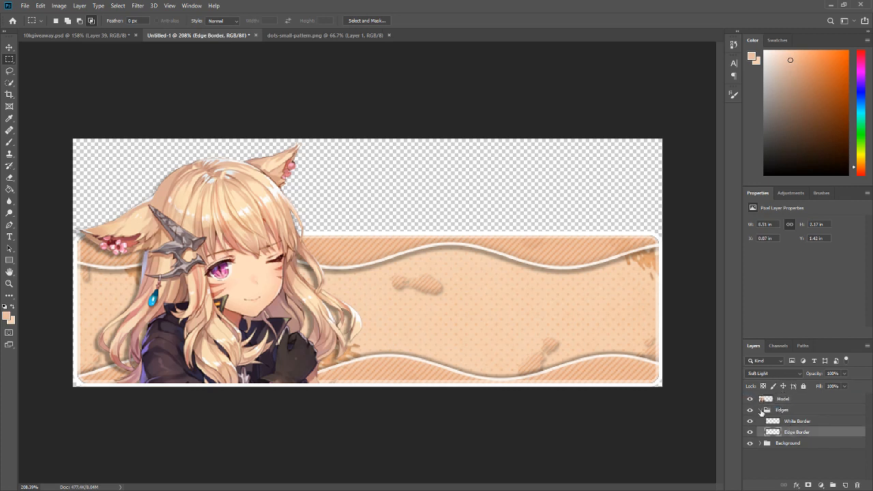
{"action": "left_click", "coordinate": [761, 410]}
{"action": "left_click", "coordinate": [785, 399]}
- Examine the character's trimmed lower edge against the white border and the overall banner composition
{"action": "scroll", "coordinate": [293, 342], "scroll_direction": "down", "scroll_amount": 2}
{"action": "scroll", "coordinate": [294, 342], "scroll_direction": "up", "scroll_amount": 4}
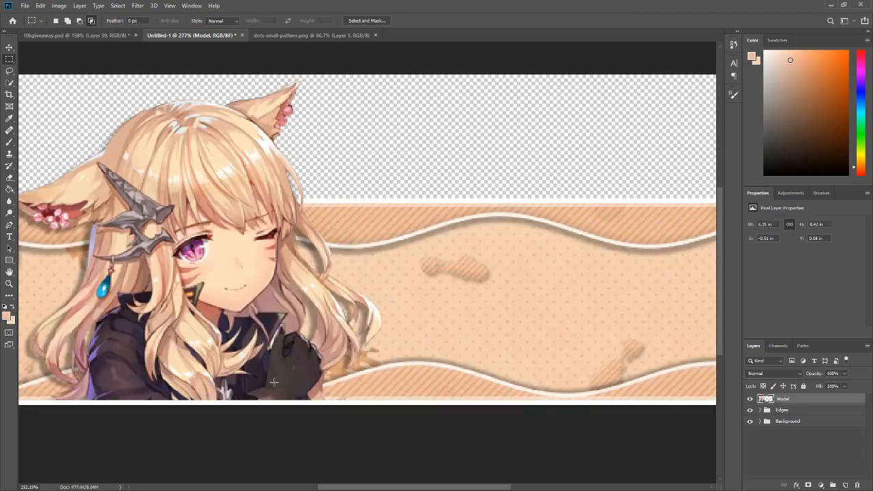
{"action": "scroll", "coordinate": [273, 382], "scroll_direction": "up", "scroll_amount": 5}
{"action": "scroll", "coordinate": [428, 388], "scroll_direction": "down", "scroll_amount": 6}
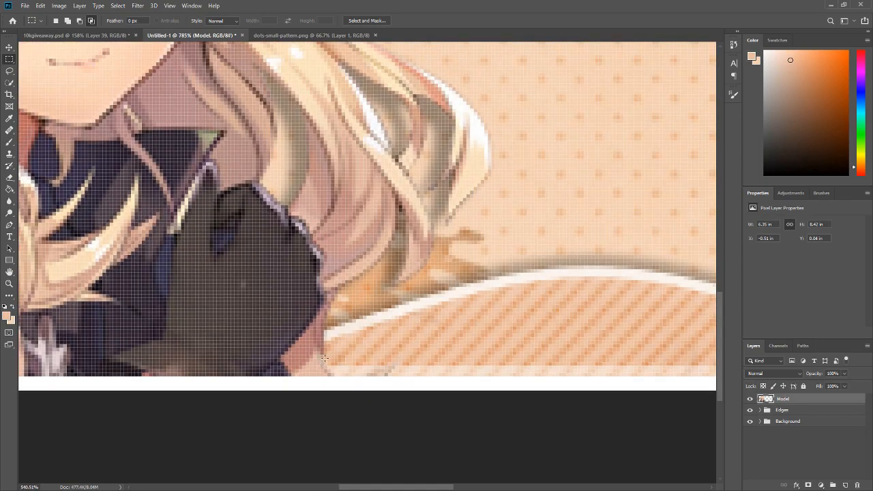
{"action": "scroll", "coordinate": [275, 331], "scroll_direction": "up", "scroll_amount": 2}
{"action": "scroll", "coordinate": [202, 280], "scroll_direction": "down", "scroll_amount": 2}
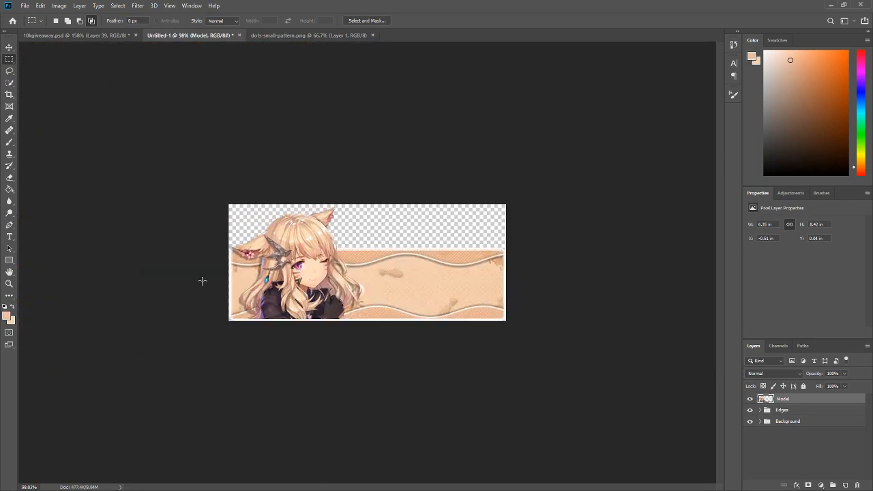
{"action": "scroll", "coordinate": [202, 279], "scroll_direction": "up", "scroll_amount": 1}
{"action": "scroll", "coordinate": [204, 276], "scroll_direction": "up", "scroll_amount": 2}
{"action": "scroll", "coordinate": [257, 251], "scroll_direction": "down", "scroll_amount": 3}
{"action": "scroll", "coordinate": [257, 251], "scroll_direction": "up", "scroll_amount": 1}
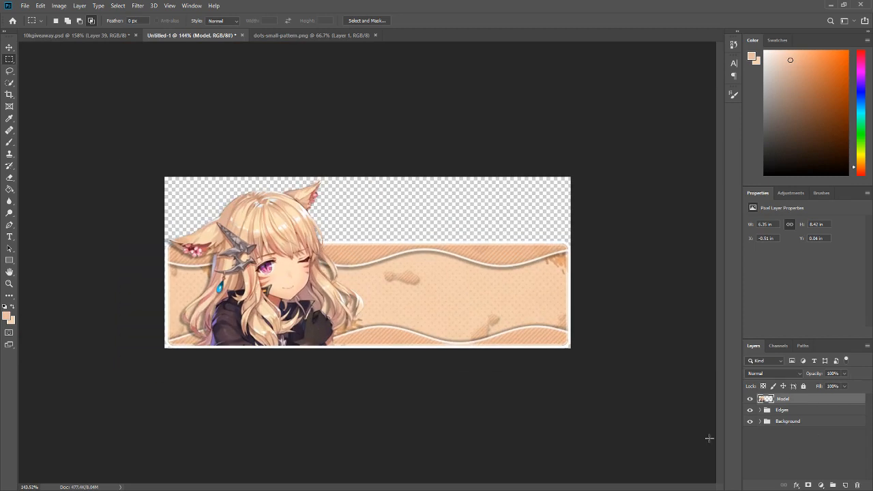
- Add the text "Events" on the panel beside the character in New Comic BD at 73.52 pt
{"action": "left_click", "coordinate": [9, 236]}
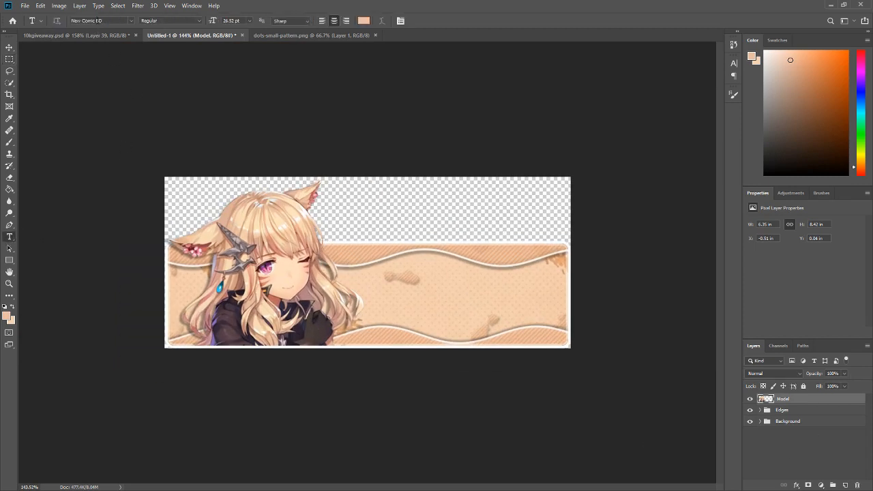
{"action": "left_click", "coordinate": [406, 301]}
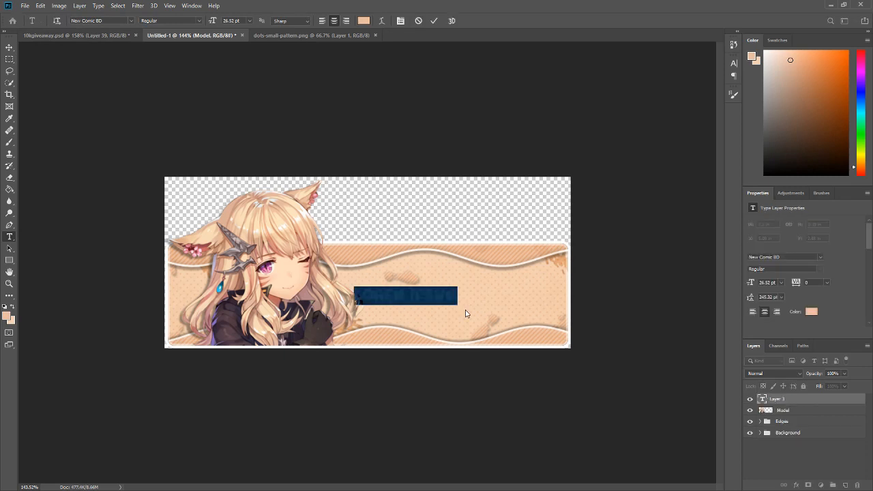
{"action": "type", "text": "EVENTS"}
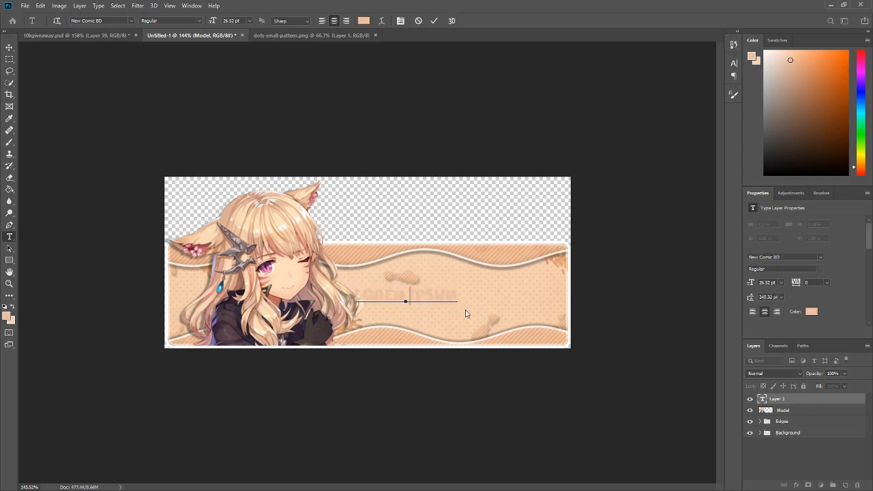
{"action": "key", "text": "ctrl+a"}
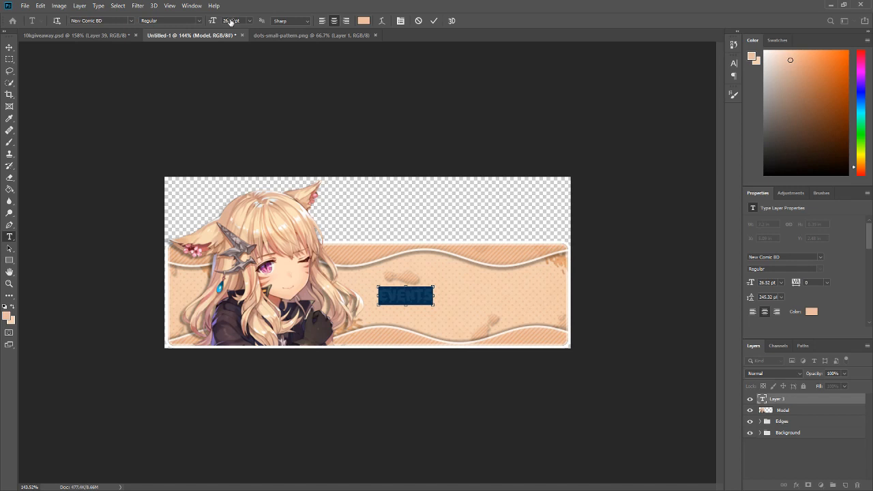
{"action": "left_click_drag", "start_coordinate": [231, 23], "coordinate": [252, 16]}
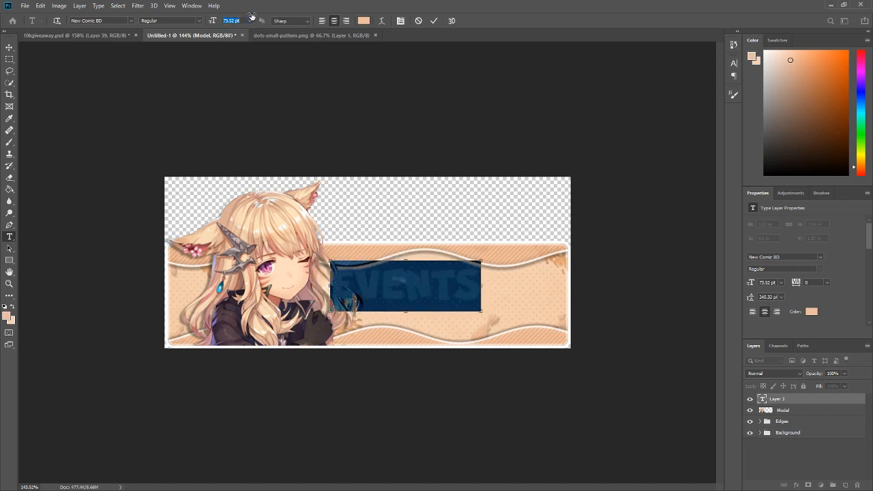
{"action": "left_click", "coordinate": [434, 20]}
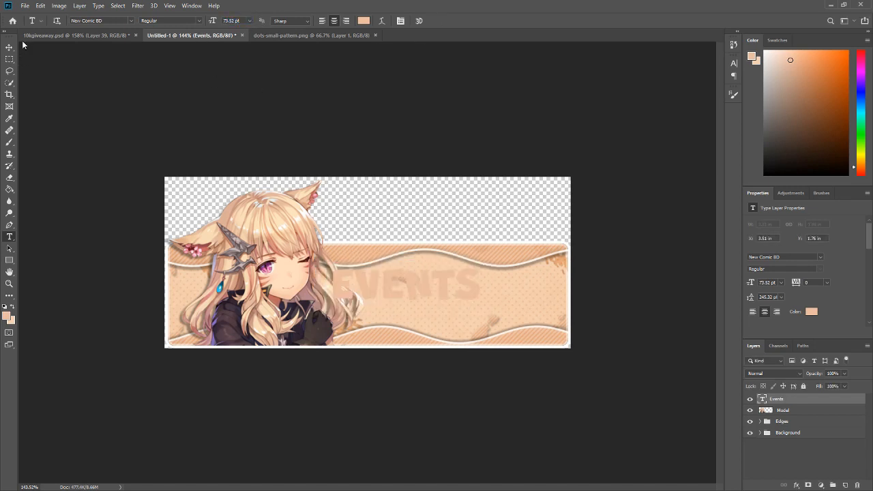
- Move the Events text to the panel's right part and scale it up to about 90 pt to fill the space between the waves
{"action": "key", "text": "v"}
{"action": "left_click_drag", "start_coordinate": [440, 285], "coordinate": [516, 295]}
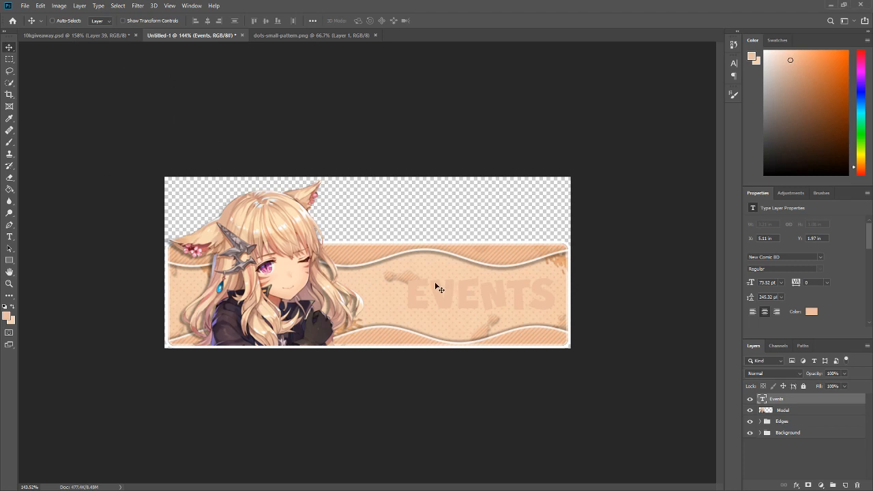
{"action": "key", "text": "ctrl+t"}
{"action": "left_click_drag", "start_coordinate": [548, 282], "coordinate": [515, 292]}
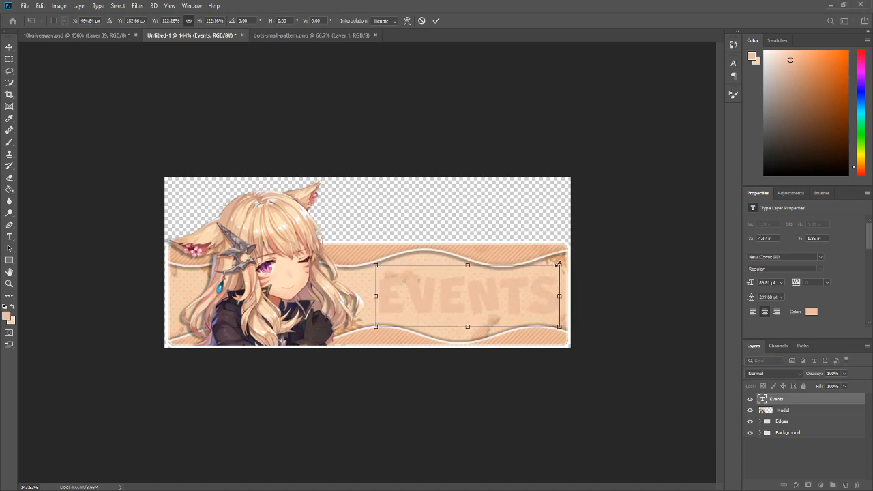
{"action": "left_click_drag", "start_coordinate": [559, 263], "coordinate": [562, 260]}
{"action": "left_click", "coordinate": [436, 20]}
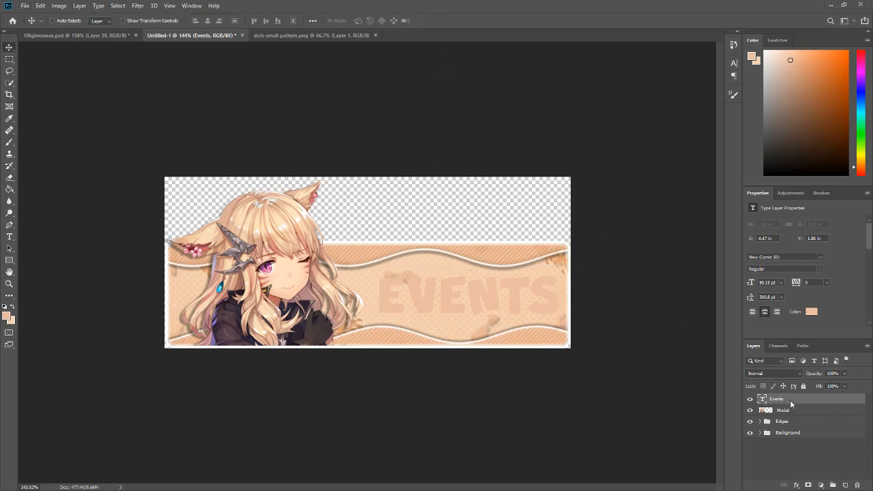
- Add a Gradient Overlay to the Events text using the Foreground to Background preset
{"action": "right_click", "coordinate": [791, 404]}
{"action": "left_click", "coordinate": [702, 95]}
{"action": "left_click", "coordinate": [482, 295]}
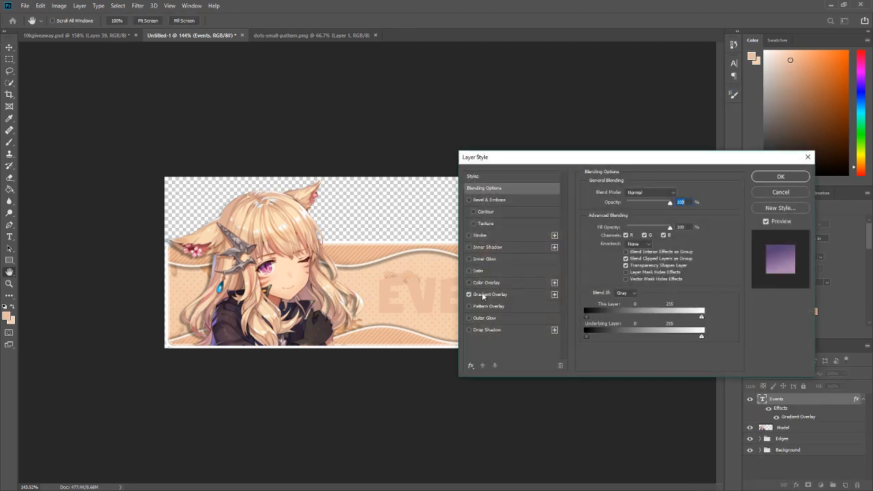
{"action": "left_click", "coordinate": [513, 299]}
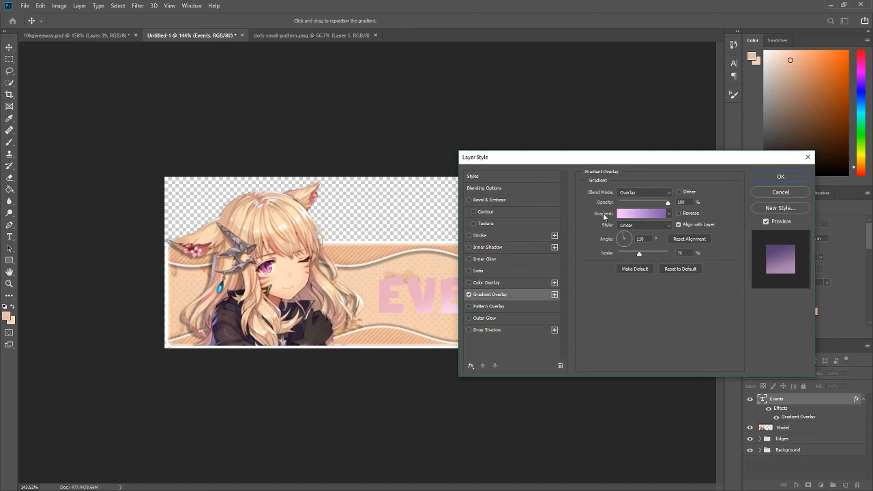
{"action": "left_click", "coordinate": [641, 214]}
{"action": "left_click_drag", "start_coordinate": [528, 88], "coordinate": [610, 128]}
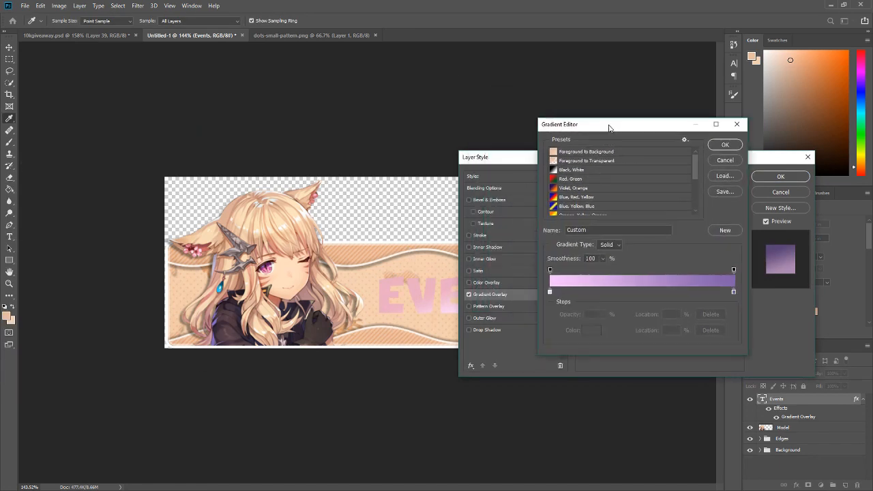
{"action": "left_click", "coordinate": [593, 152]}
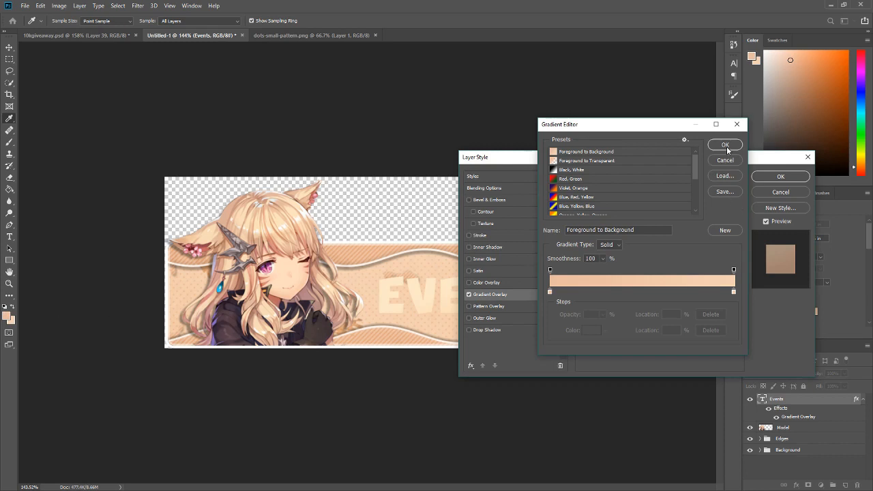
{"action": "left_click", "coordinate": [726, 146]}
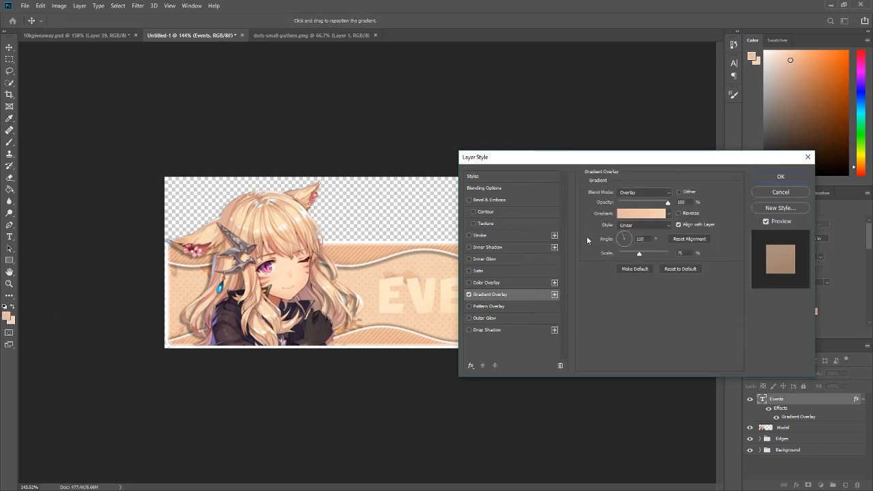
- Add a 2 px white outside Stroke to the Events text
{"action": "left_click", "coordinate": [469, 235]}
{"action": "left_click", "coordinate": [485, 235]}
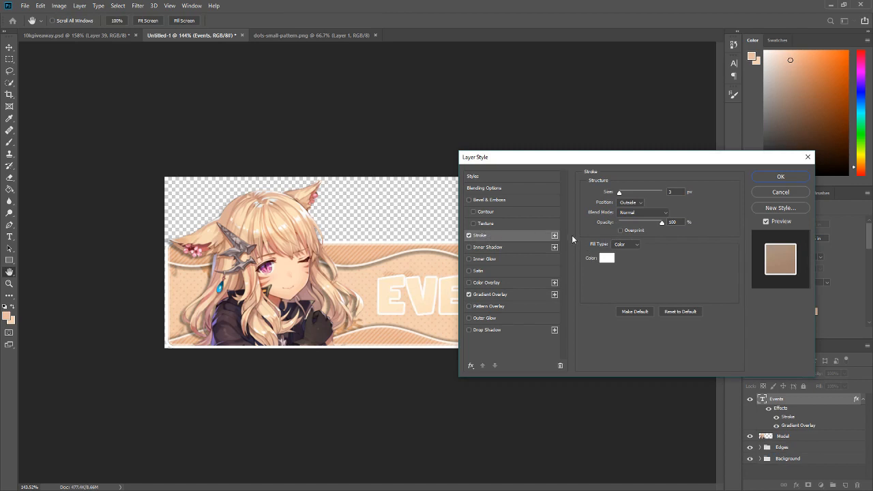
{"action": "double_click", "coordinate": [670, 192]}
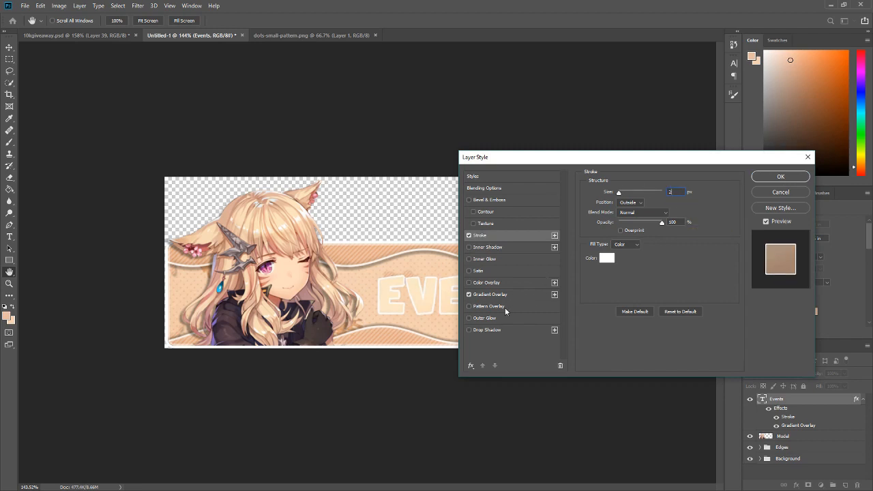
- Add a Multiply Drop Shadow at 39% opacity and 6 px distance to the Events text and apply the layer style
{"action": "left_click", "coordinate": [469, 330]}
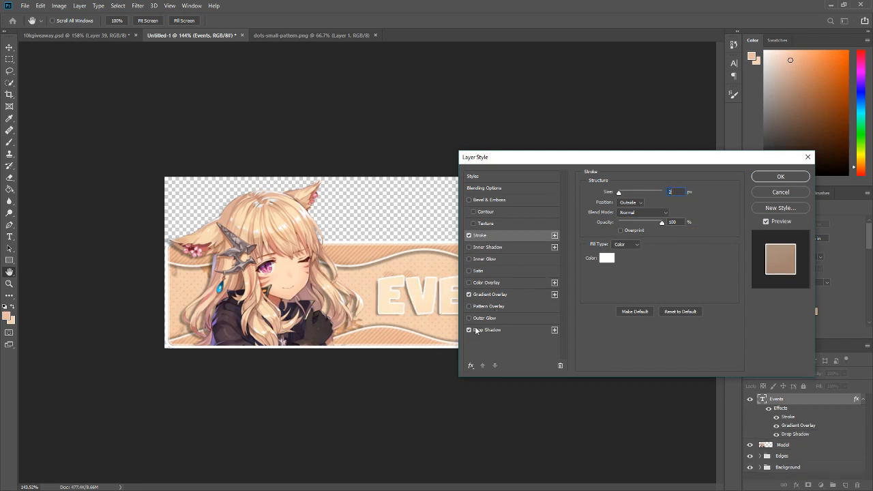
{"action": "left_click", "coordinate": [484, 330]}
{"action": "left_click_drag", "start_coordinate": [571, 156], "coordinate": [492, 180]}
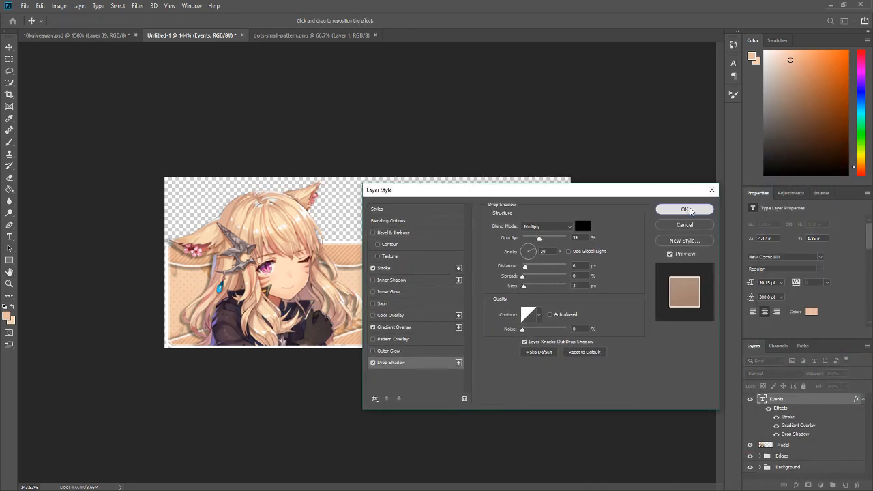
{"action": "left_click", "coordinate": [685, 209]}
{"action": "scroll", "coordinate": [478, 301], "scroll_direction": "down", "scroll_amount": 1}
{"action": "scroll", "coordinate": [445, 304], "scroll_direction": "up", "scroll_amount": 2}
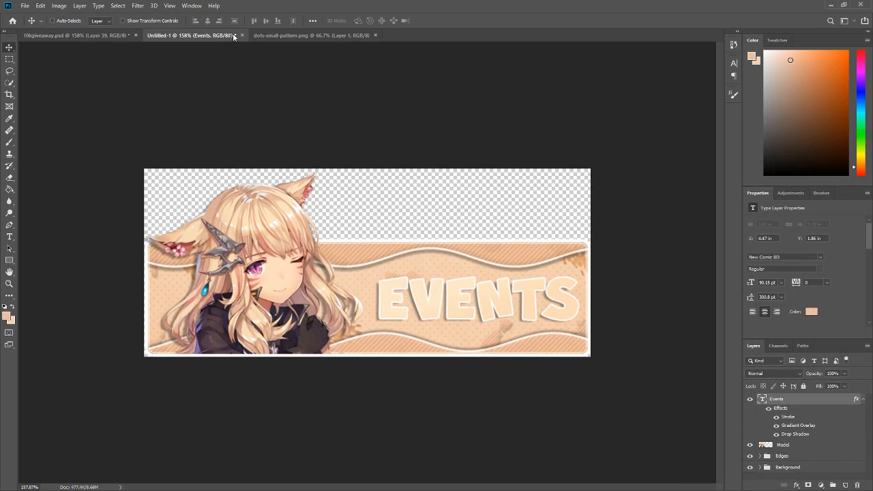
- Close the dots-small-pattern.png document and open the blue-green low-poly wallpaper image from the Assets folder
{"action": "left_click", "coordinate": [355, 35]}
{"action": "left_click", "coordinate": [375, 35]}
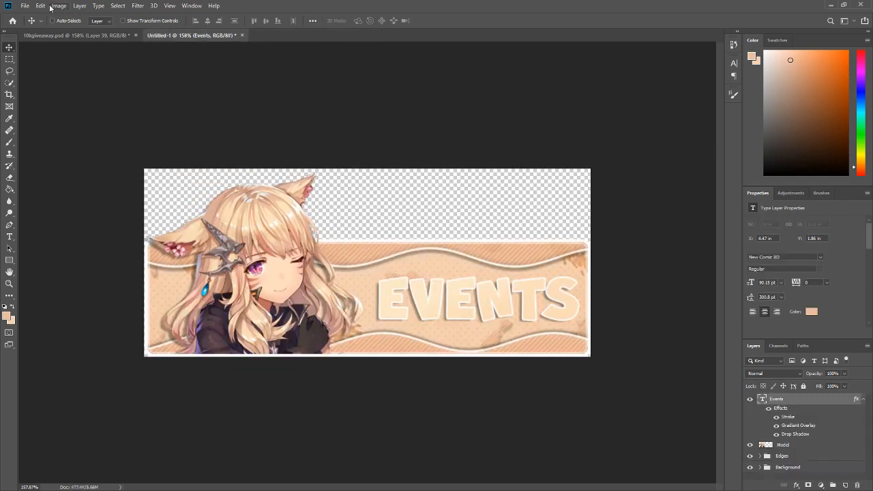
{"action": "left_click", "coordinate": [27, 6]}
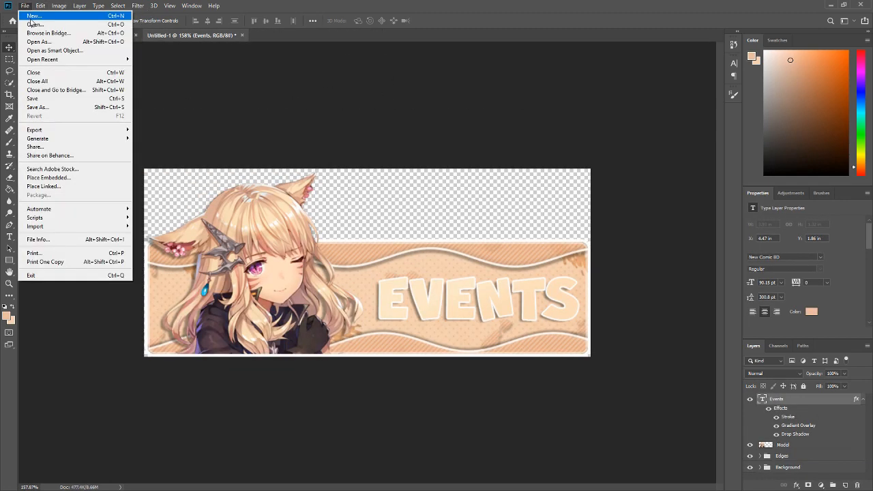
{"action": "left_click", "coordinate": [31, 25]}
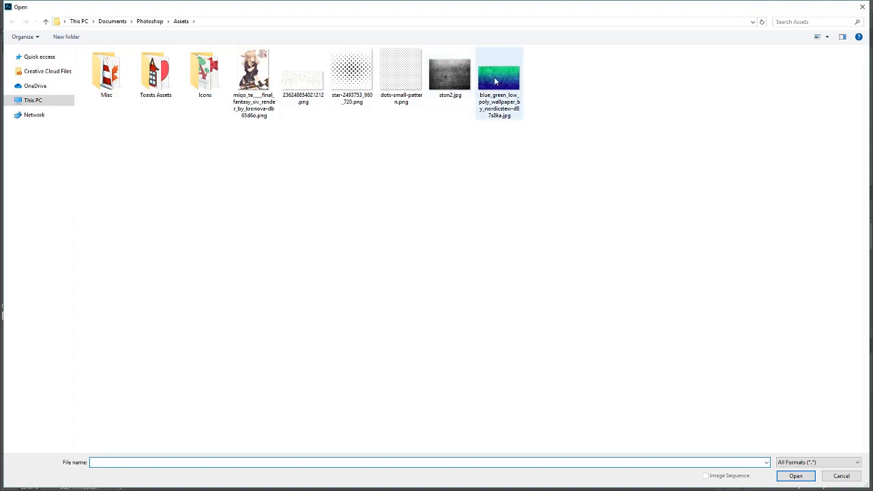
{"action": "double_click", "coordinate": [494, 76]}
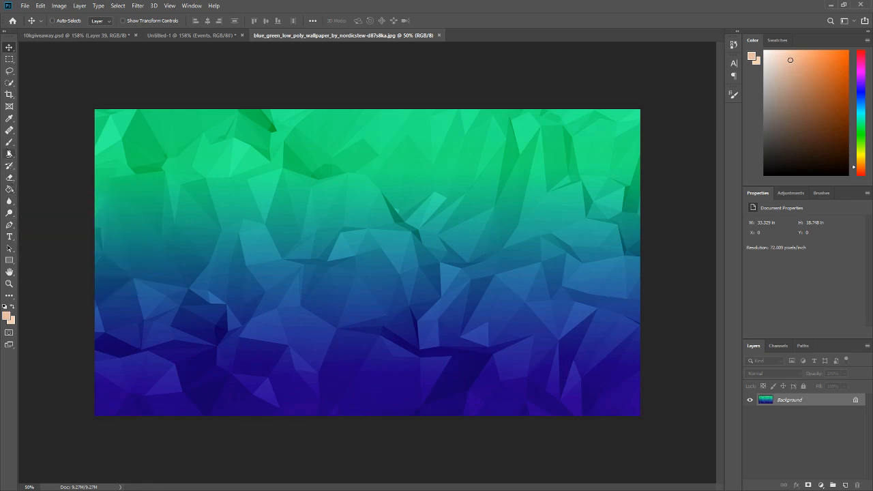
- Recolor the whole low-poly wallpaper to orange tones with a very large Color Replacement brush in Hue mode
{"action": "left_click", "coordinate": [10, 117]}
{"action": "left_click", "coordinate": [10, 143]}
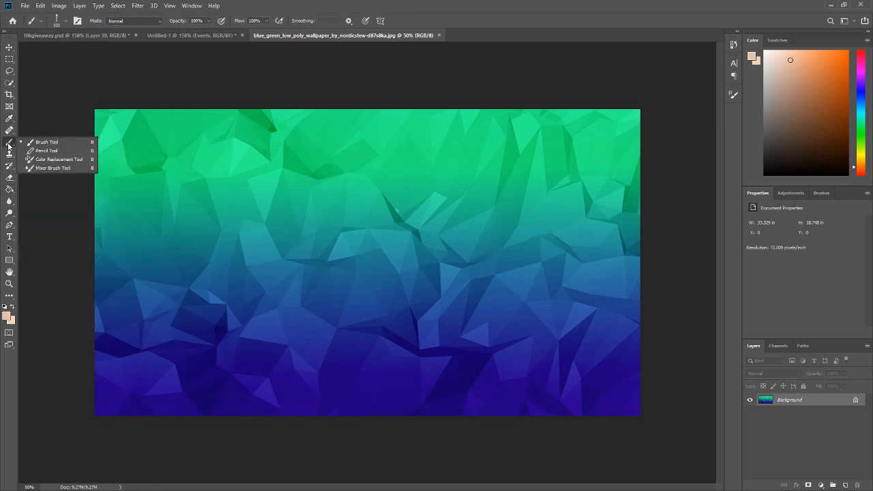
{"action": "left_click", "coordinate": [59, 159]}
{"action": "key", "text": "ctrl+minus"}
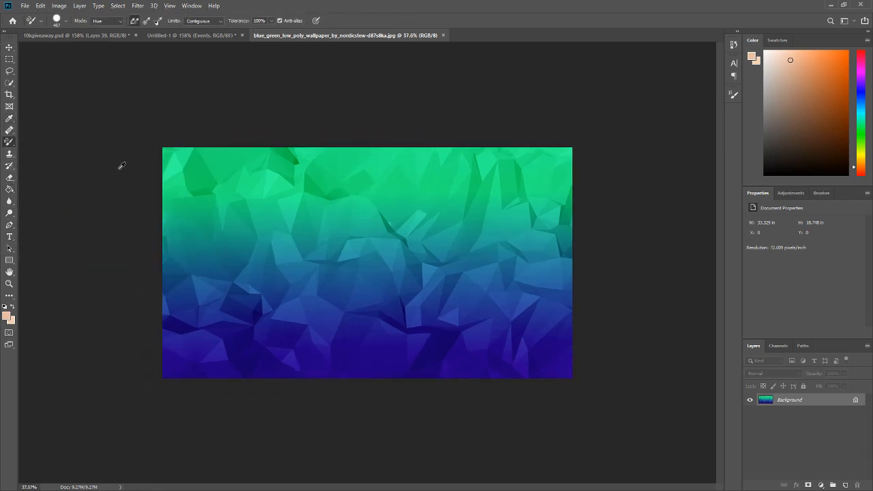
{"action": "left_click_drag", "start_coordinate": [198, 200], "coordinate": [382, 186]}
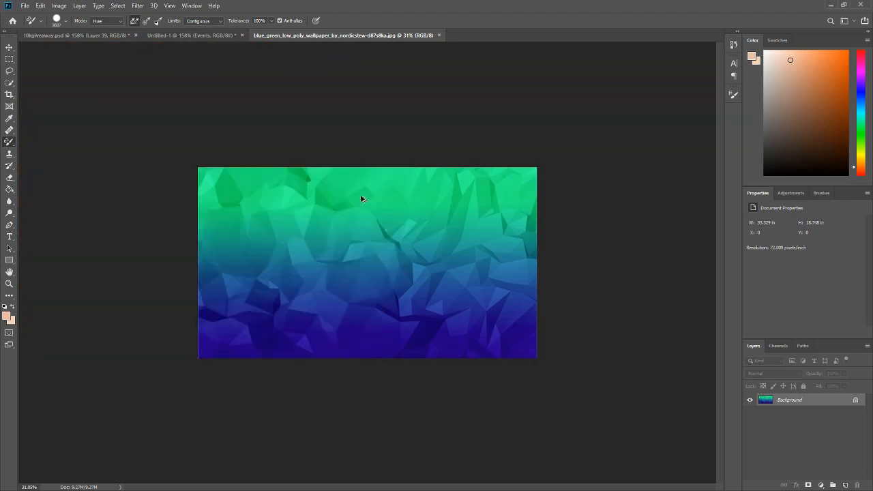
{"action": "mouse_move", "coordinate": [300, 239]}
{"action": "left_mouse_down"}
{"action": "mouse_move", "coordinate": [443, 341]}
{"action": "mouse_move", "coordinate": [644, 371]}
{"action": "mouse_move", "coordinate": [580, 334]}
{"action": "mouse_move", "coordinate": [129, 273]}
{"action": "mouse_move", "coordinate": [638, 229]}
{"action": "mouse_move", "coordinate": [374, 301]}
{"action": "left_mouse_up"}
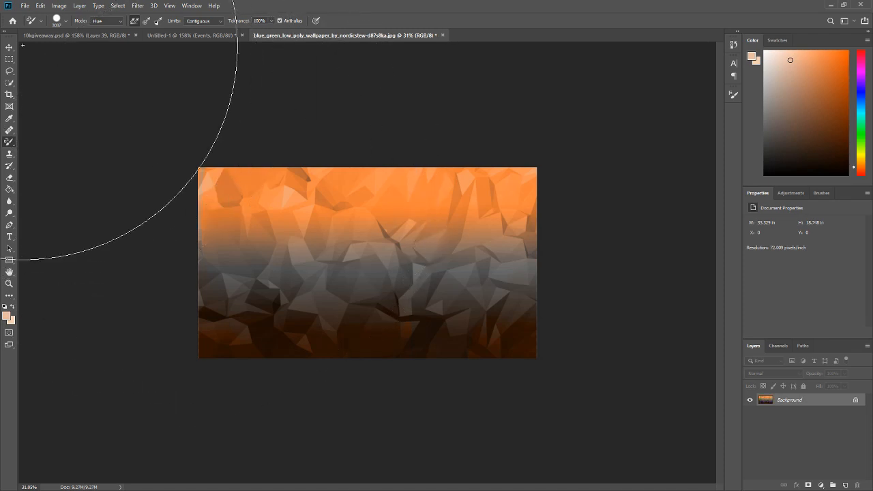
- Convert the wallpaper's background to a normal layer and bring it into the Events banner document
{"action": "left_click", "coordinate": [9, 46]}
{"action": "left_click_drag", "start_coordinate": [379, 233], "coordinate": [335, 190]}
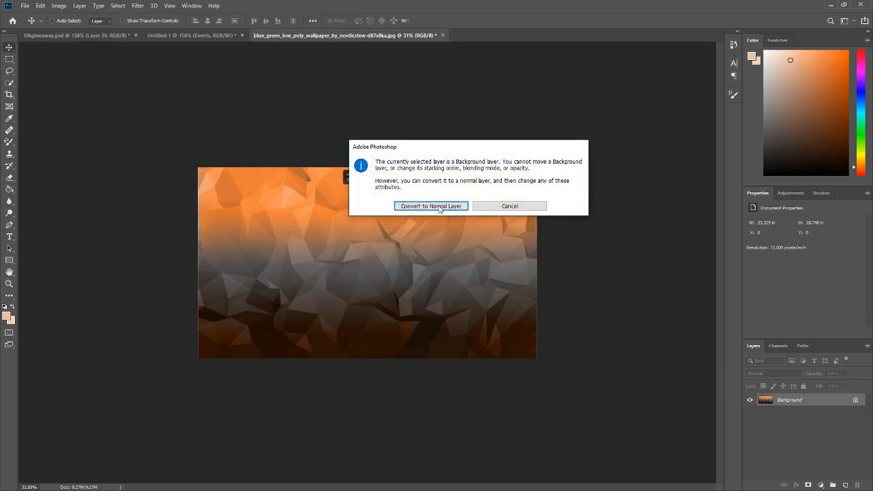
{"action": "left_click", "coordinate": [391, 204]}
{"action": "left_click_drag", "start_coordinate": [394, 222], "coordinate": [437, 330]}
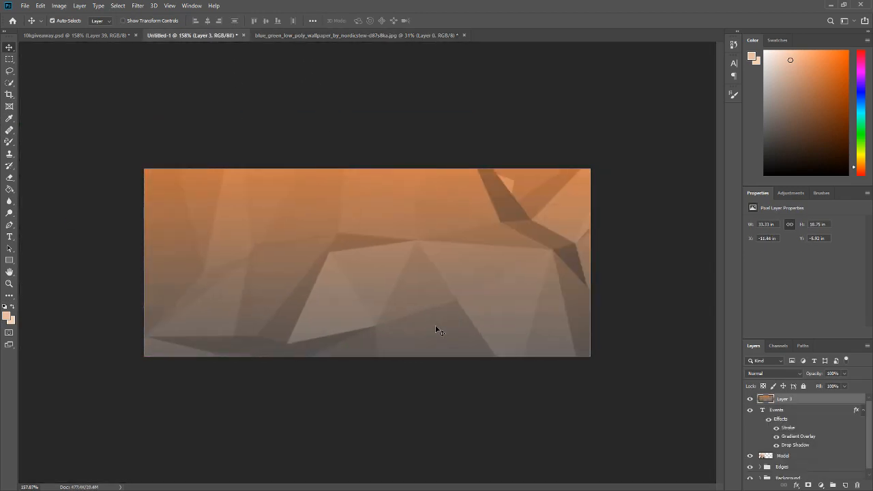
- Scale the low-poly layer down to about 17.6% and position it over the Events text
{"action": "key", "text": "ctrl+t"}
{"action": "key", "text": "ctrl+0"}
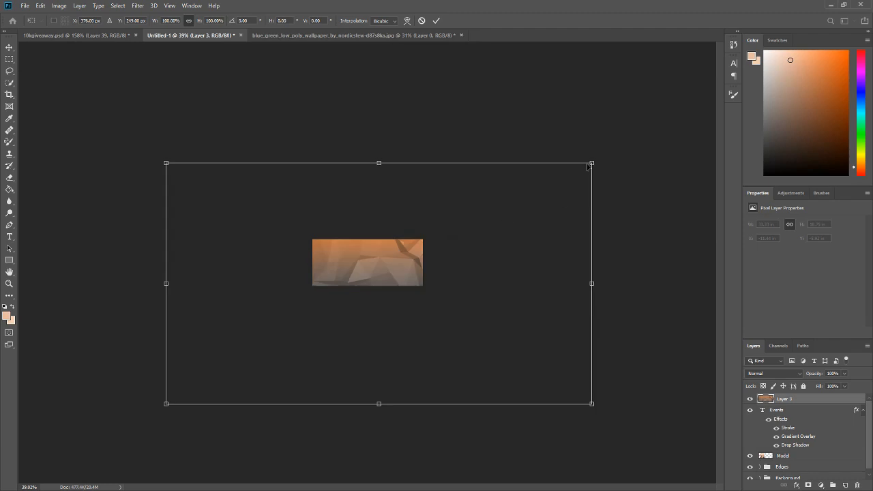
{"action": "left_click_drag", "start_coordinate": [593, 162], "coordinate": [290, 330]}
{"action": "left_click_drag", "start_coordinate": [262, 358], "coordinate": [428, 263]}
{"action": "key", "text": "ctrl+plus"}
{"action": "left_click_drag", "start_coordinate": [510, 220], "coordinate": [436, 264]}
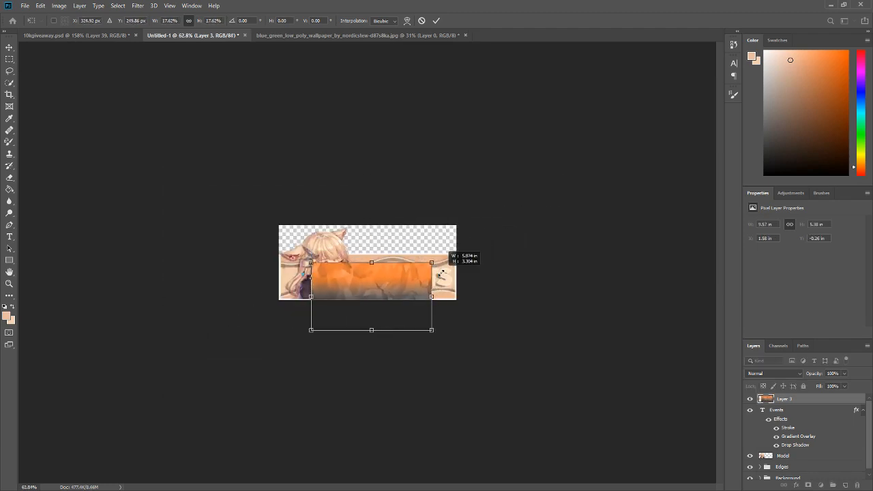
{"action": "left_click_drag", "start_coordinate": [391, 293], "coordinate": [425, 265]}
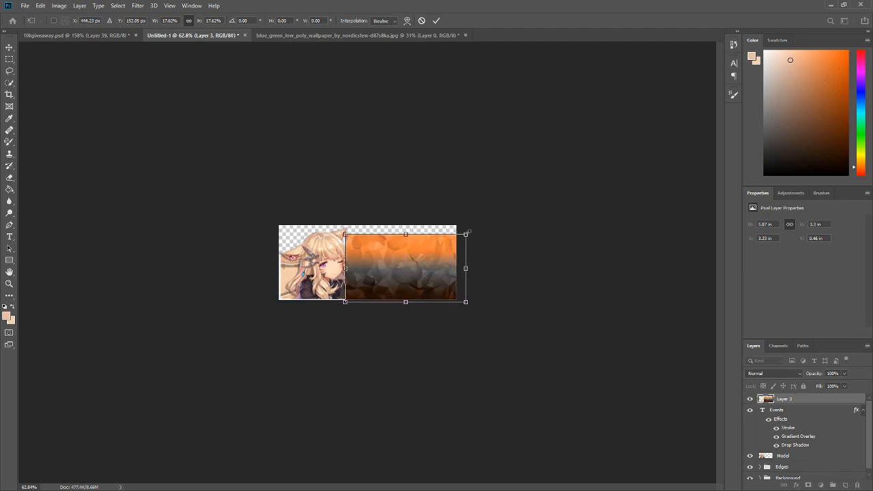
{"action": "left_click", "coordinate": [437, 20]}
{"action": "key", "text": "ctrl+plus"}
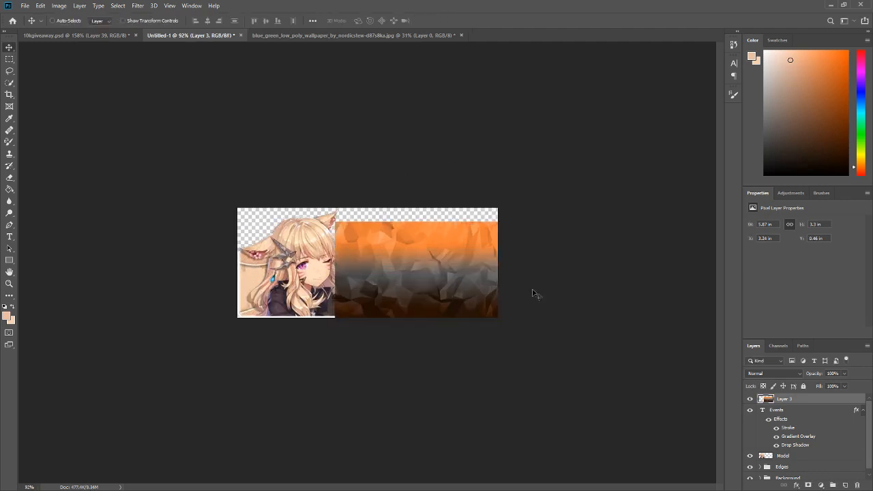
- Clip the low-poly layer to the Events text and set its blend mode to Pin Light
{"action": "right_click", "coordinate": [793, 403]}
{"action": "left_click", "coordinate": [779, 191]}
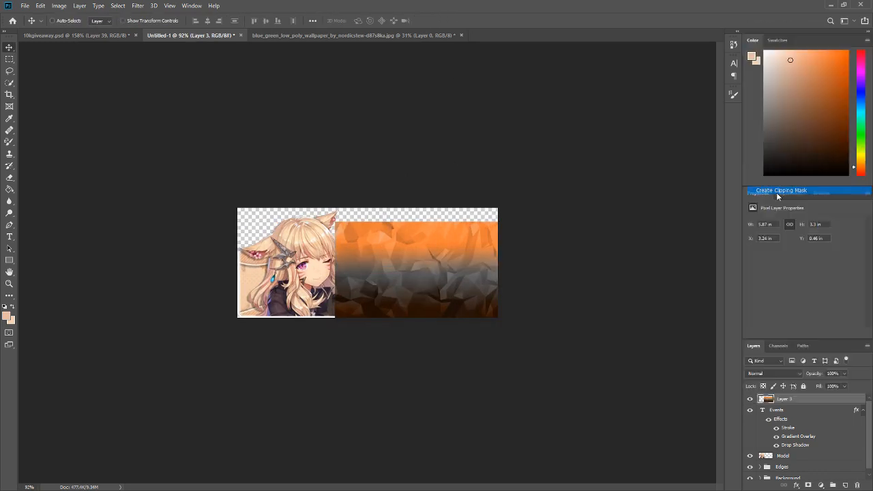
{"action": "left_click", "coordinate": [770, 374]}
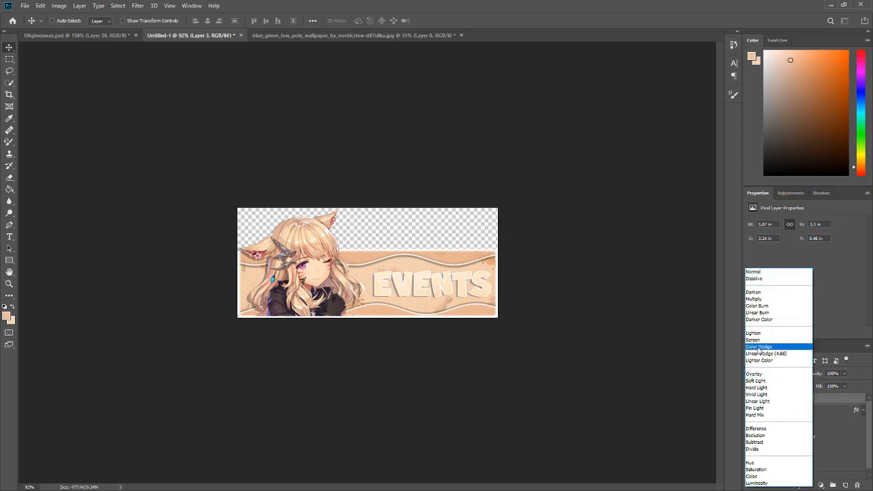
{"action": "left_click", "coordinate": [774, 408]}
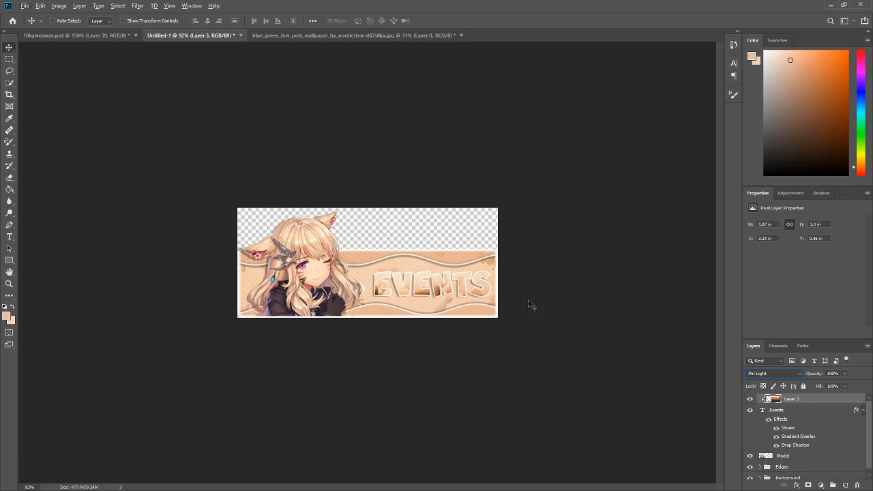
- Reposition the clipped low-poly texture so it covers all the Events letters and set its blend mode to Hard Light
{"action": "left_click_drag", "start_coordinate": [195, 183], "coordinate": [194, 184]}
{"action": "scroll", "coordinate": [453, 284], "scroll_direction": "up", "scroll_amount": 6}
{"action": "mouse_move", "coordinate": [505, 296]}
{"action": "left_mouse_down"}
{"action": "mouse_move", "coordinate": [481, 294]}
{"action": "mouse_move", "coordinate": [486, 285]}
{"action": "mouse_move", "coordinate": [486, 301]}
{"action": "mouse_move", "coordinate": [486, 266]}
{"action": "mouse_move", "coordinate": [489, 396]}
{"action": "mouse_move", "coordinate": [489, 296]}
{"action": "left_mouse_up"}
{"action": "left_click", "coordinate": [773, 373]}
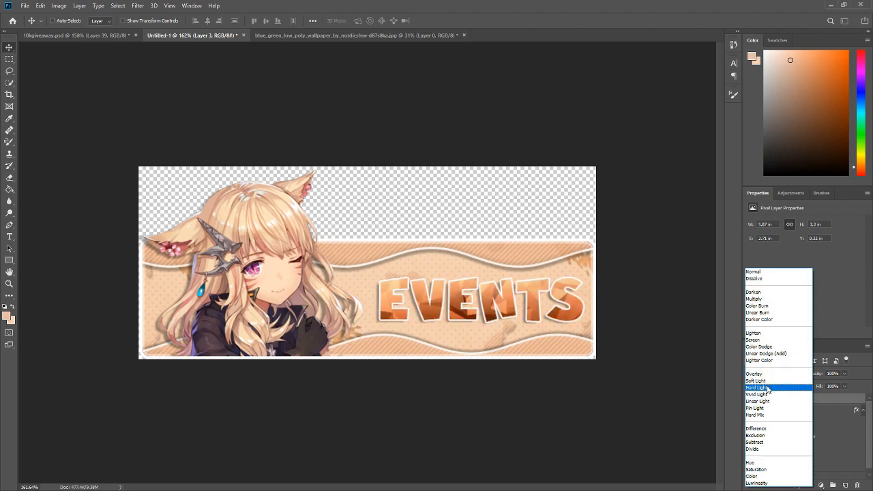
{"action": "left_click", "coordinate": [768, 388]}
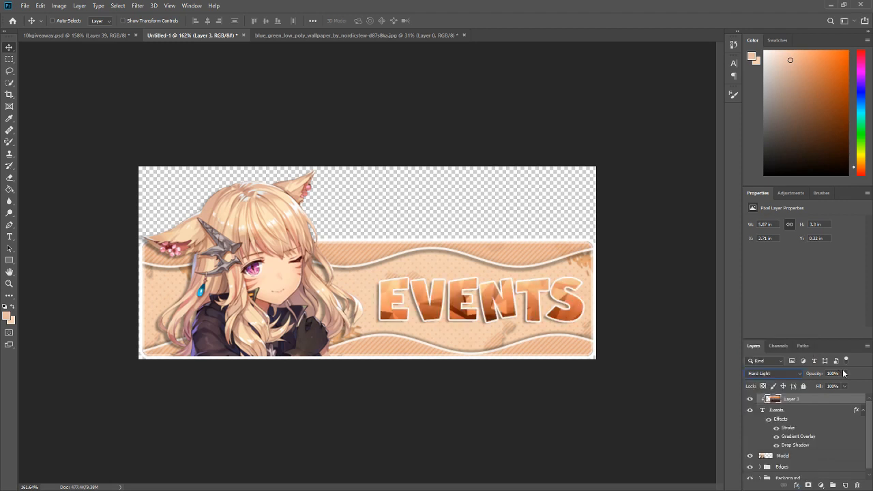
- Lower the low-poly texture's opacity to 68% and shift it slightly within the Events letters
{"action": "left_click", "coordinate": [844, 373]}
{"action": "left_click_drag", "start_coordinate": [834, 382], "coordinate": [830, 383]}
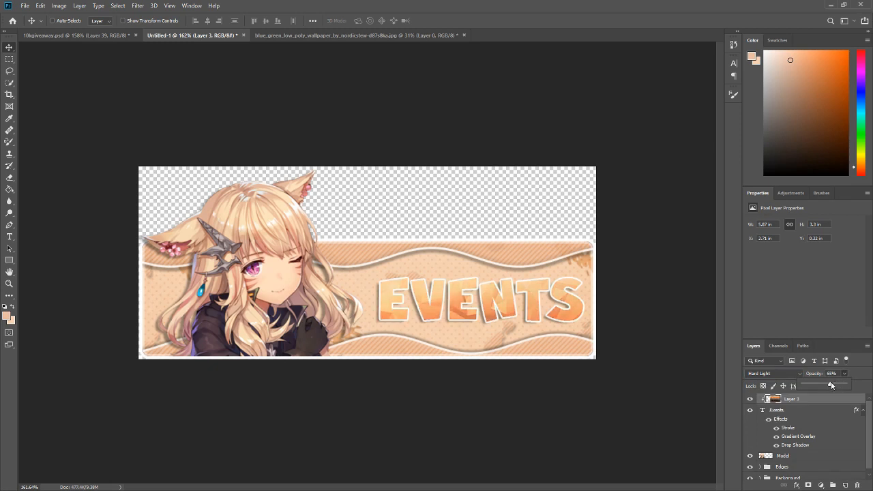
{"action": "left_click", "coordinate": [864, 370]}
{"action": "mouse_move", "coordinate": [498, 297]}
{"action": "left_mouse_down"}
{"action": "mouse_move", "coordinate": [505, 262]}
{"action": "mouse_move", "coordinate": [515, 344]}
{"action": "mouse_move", "coordinate": [508, 291]}
{"action": "left_mouse_up"}
{"action": "scroll", "coordinate": [508, 291], "scroll_direction": "down", "scroll_amount": 3}
{"action": "scroll", "coordinate": [461, 296], "scroll_direction": "up", "scroll_amount": 2}
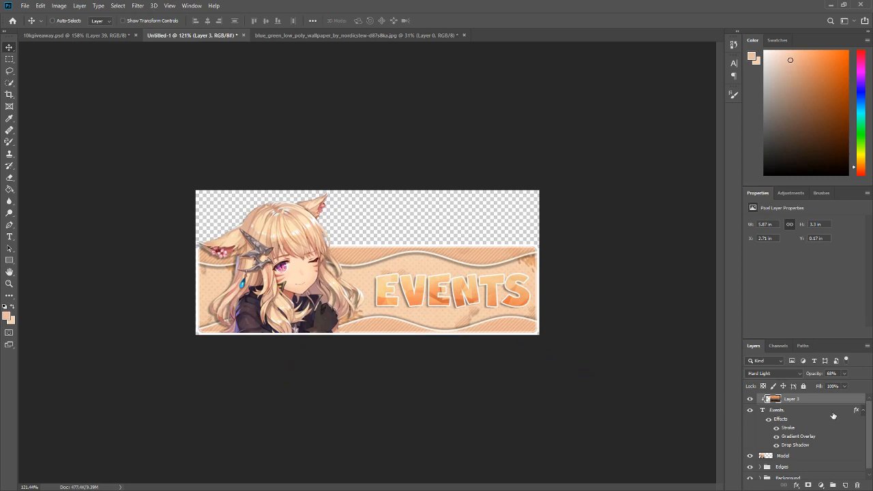
- Collapse the Events layer's effects and enlarge the Events text to 96.15 pt
{"action": "left_click", "coordinate": [864, 411]}
{"action": "left_click", "coordinate": [800, 411]}
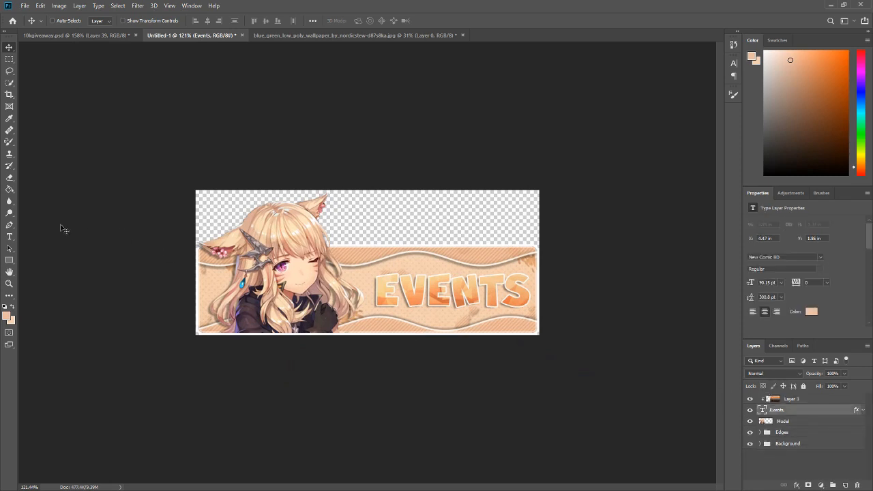
{"action": "left_click", "coordinate": [10, 240]}
{"action": "left_click", "coordinate": [412, 281]}
{"action": "key", "text": "ctrl+a"}
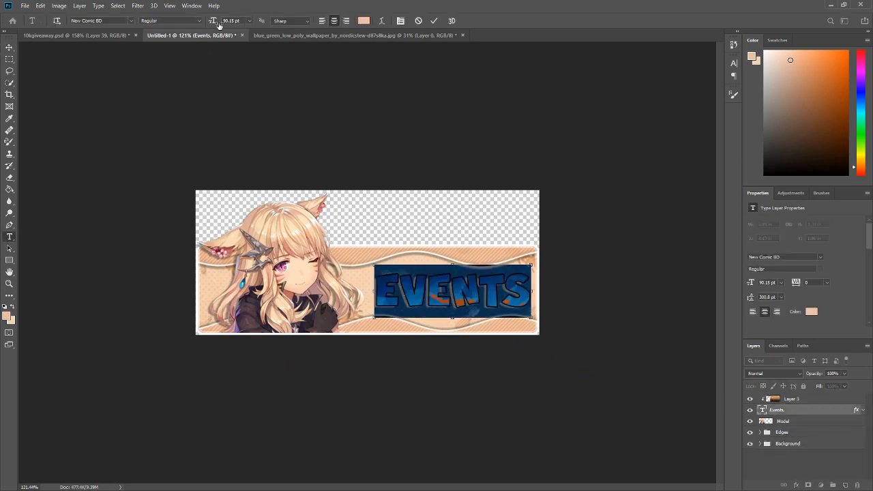
{"action": "left_click_drag", "start_coordinate": [218, 25], "coordinate": [234, 22]}
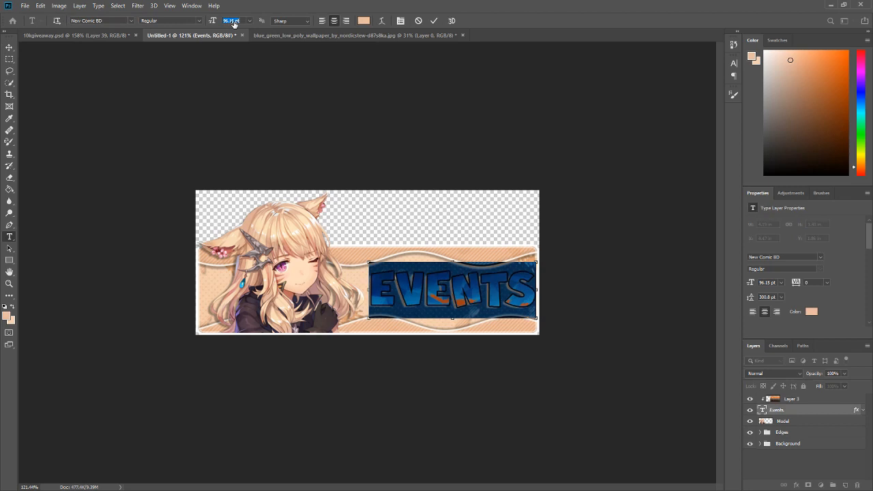
{"action": "left_click", "coordinate": [434, 21]}
{"action": "key", "text": "v"}
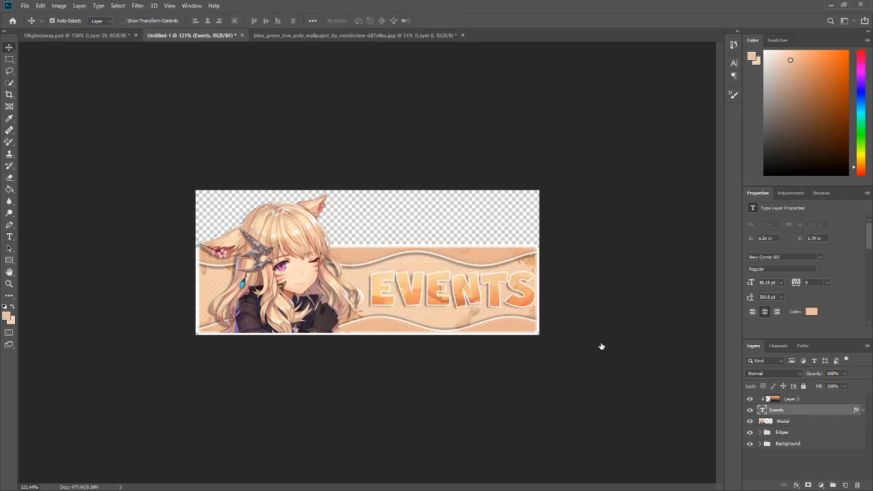
- Select the texture layer together with the Events text and nudge both slightly to center them between the waves
{"action": "left_click", "coordinate": [791, 399], "text": "ctrl"}
{"action": "scroll", "coordinate": [494, 288], "scroll_direction": "up", "scroll_amount": 1}
{"action": "left_click_drag", "start_coordinate": [495, 288], "coordinate": [492, 292]}
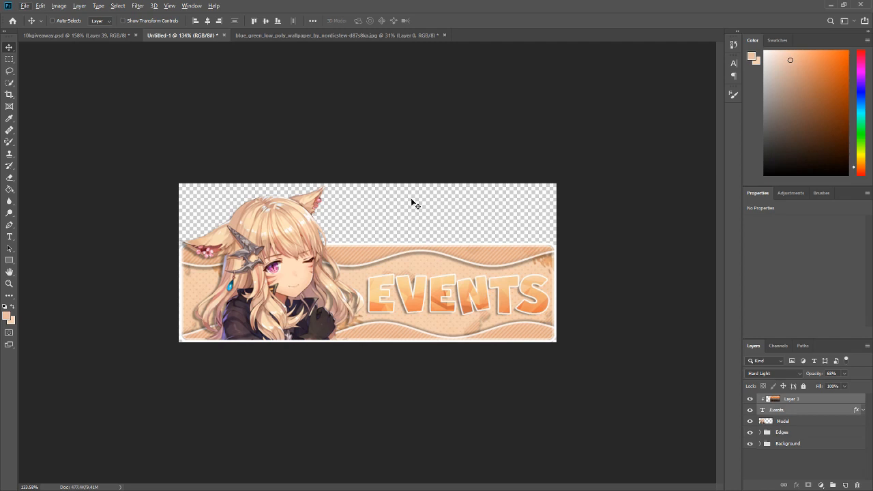
- Close the low-poly wallpaper document without saving its changes
{"action": "left_click", "coordinate": [339, 35]}
{"action": "left_click", "coordinate": [444, 36]}
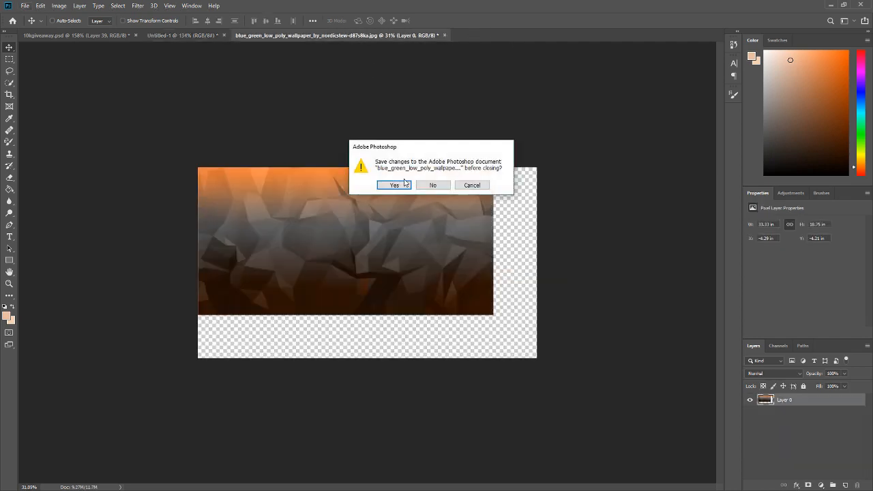
{"action": "left_click", "coordinate": [428, 186]}
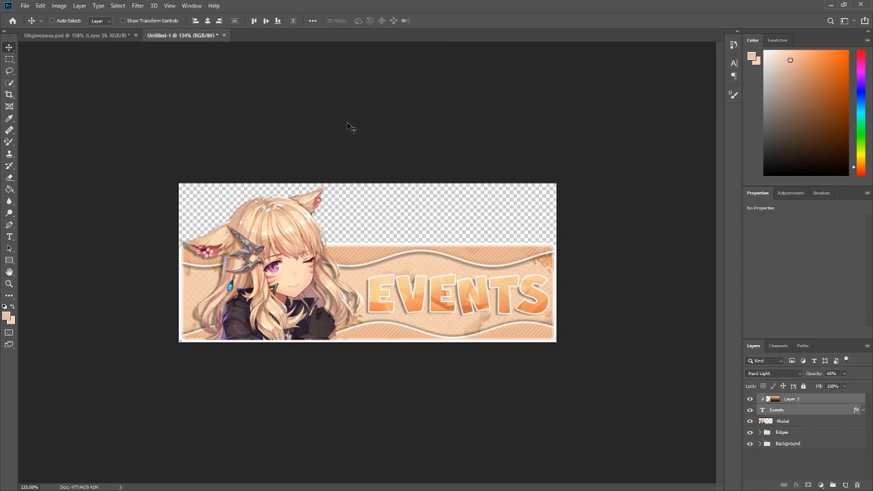
- Open the confetti image 236248854021212.png, copy it into the banner document and place its layer between the Edges and Background groups
{"action": "left_click", "coordinate": [25, 5]}
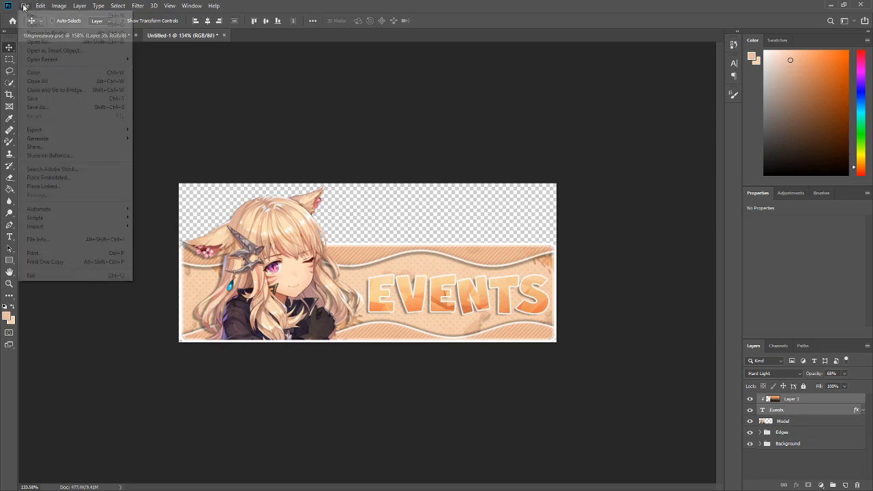
{"action": "left_click", "coordinate": [34, 26]}
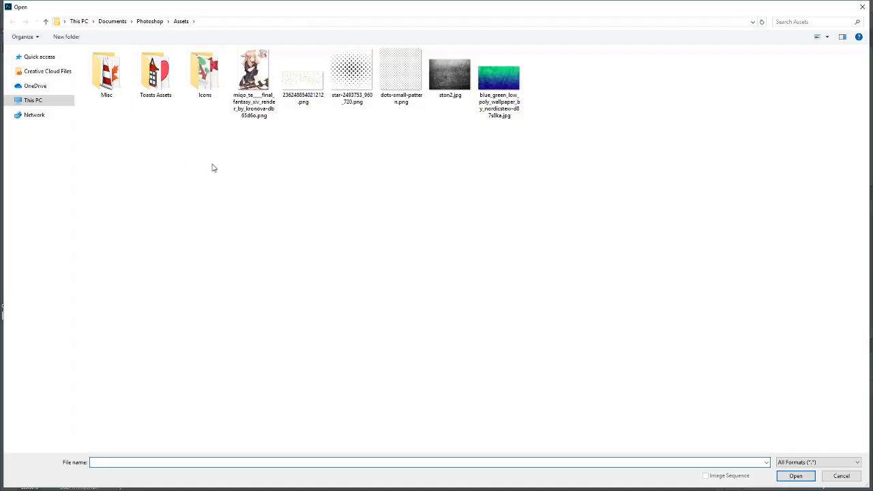
{"action": "double_click", "coordinate": [308, 82]}
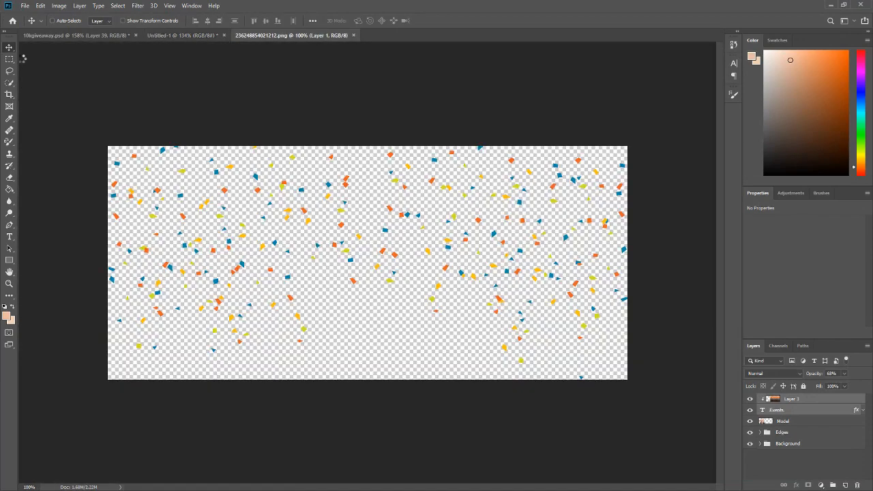
{"action": "left_click_drag", "start_coordinate": [310, 216], "coordinate": [736, 447]}
{"action": "left_click_drag", "start_coordinate": [786, 399], "coordinate": [796, 448]}
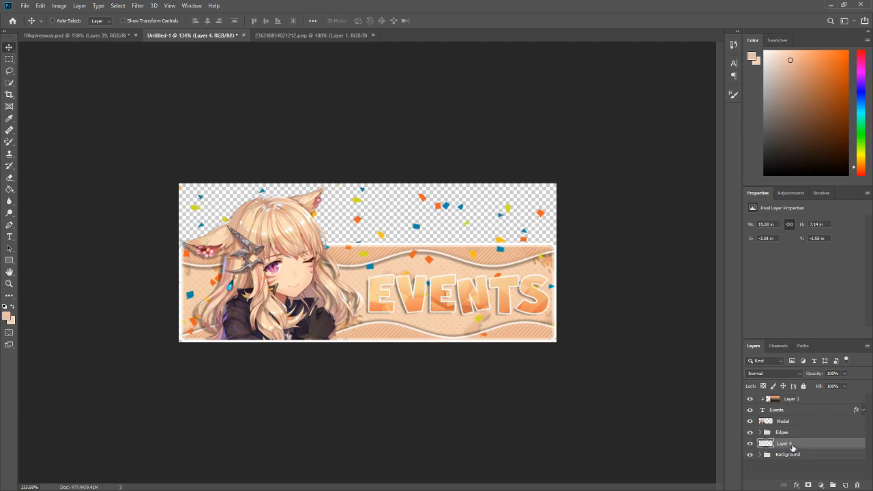
- Scale the confetti layer to about 36.87% and position it behind the character along the banner's upper edge
{"action": "key", "text": "ctrl+t"}
{"action": "key", "text": "ctrl+0"}
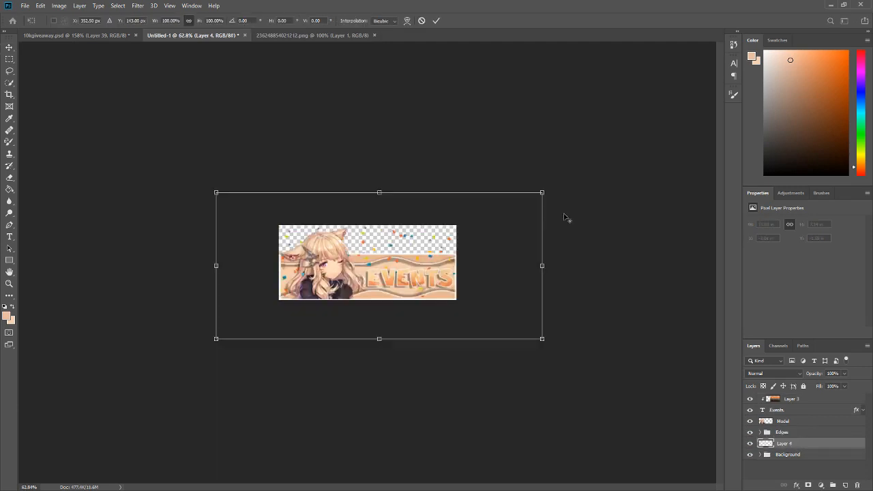
{"action": "left_click_drag", "start_coordinate": [544, 194], "coordinate": [331, 288]}
{"action": "key", "text": "ctrl+1"}
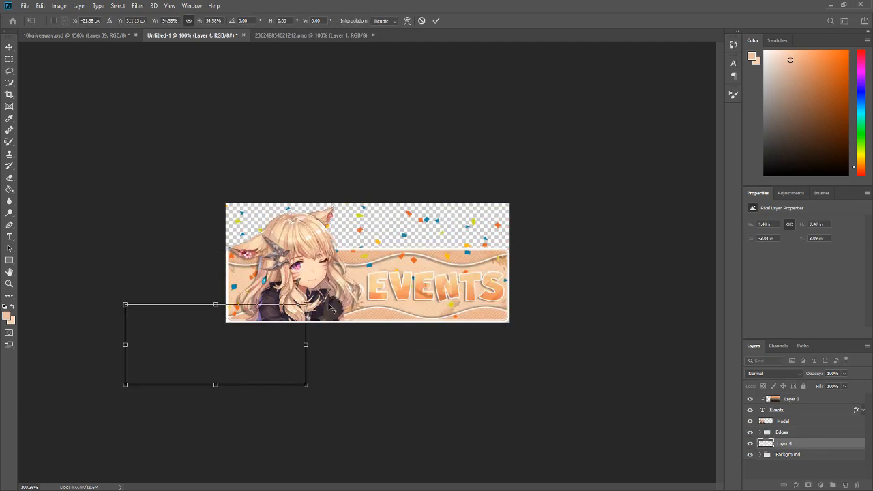
{"action": "left_click_drag", "start_coordinate": [295, 320], "coordinate": [420, 220]}
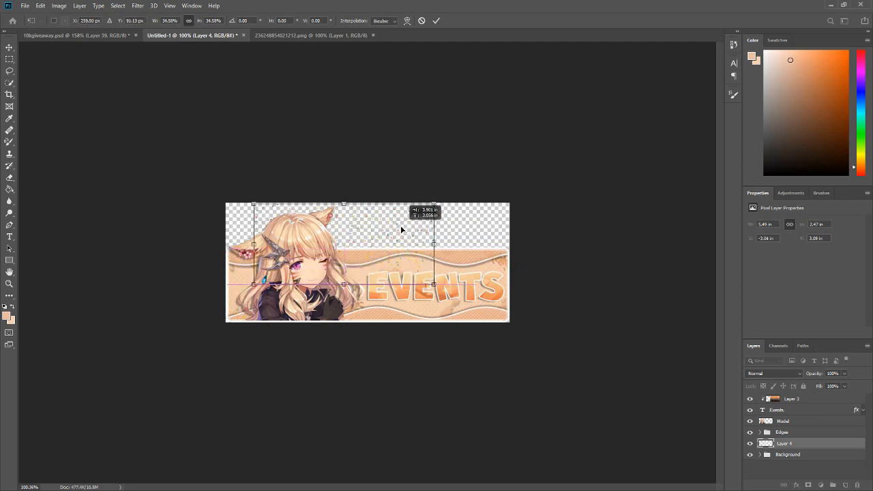
{"action": "key", "text": "ctrl+plus"}
{"action": "left_click_drag", "start_coordinate": [470, 170], "coordinate": [487, 163]}
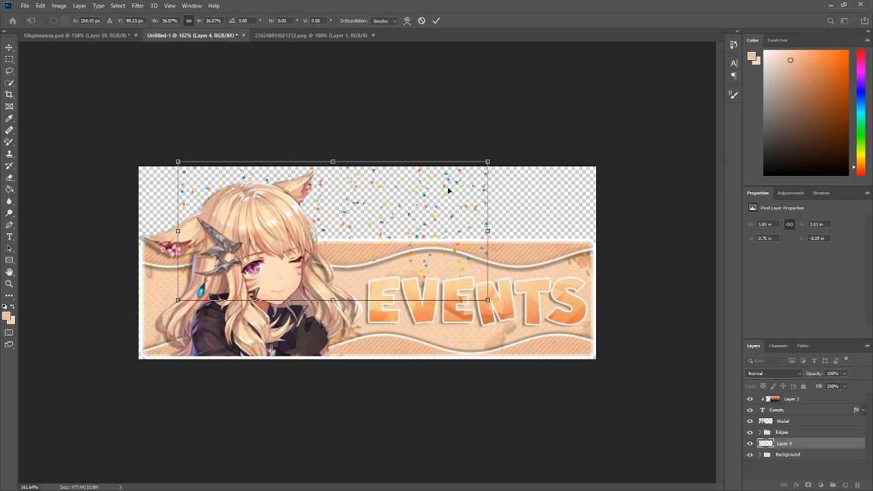
{"action": "left_click_drag", "start_coordinate": [448, 187], "coordinate": [424, 196]}
{"action": "left_click", "coordinate": [436, 20]}
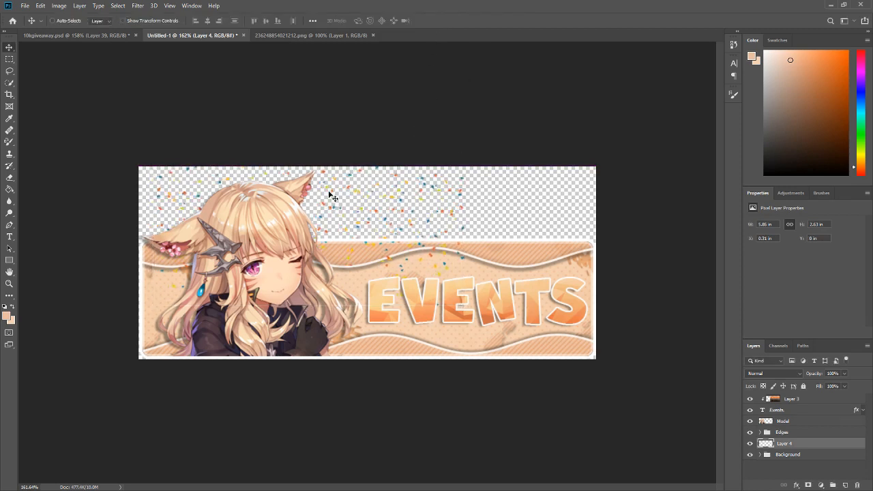
{"action": "left_click_drag", "start_coordinate": [329, 196], "coordinate": [337, 196]}
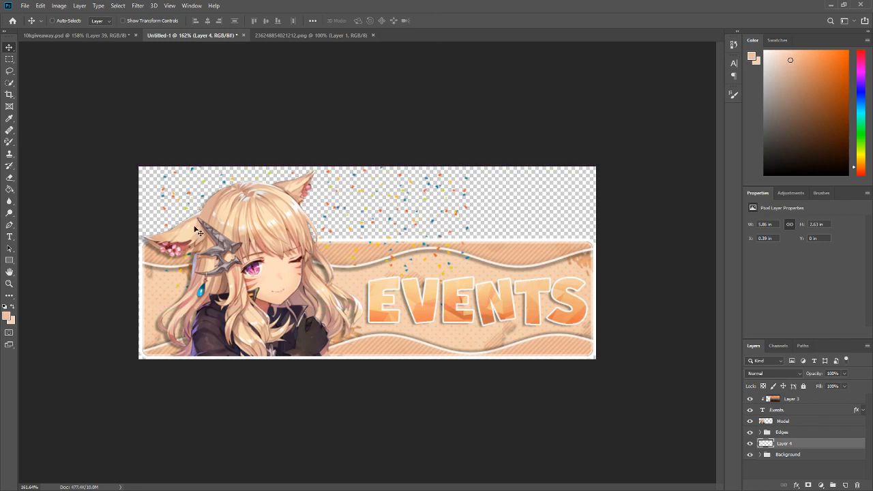
- Delete the confetti overlapping the orange strip using a rectangular selection, and clear the selection
{"action": "left_click", "coordinate": [9, 59]}
{"action": "scroll", "coordinate": [363, 263], "scroll_direction": "up", "scroll_amount": 2}
{"action": "left_click_drag", "start_coordinate": [99, 366], "coordinate": [563, 234]}
{"action": "key", "text": "Delete"}
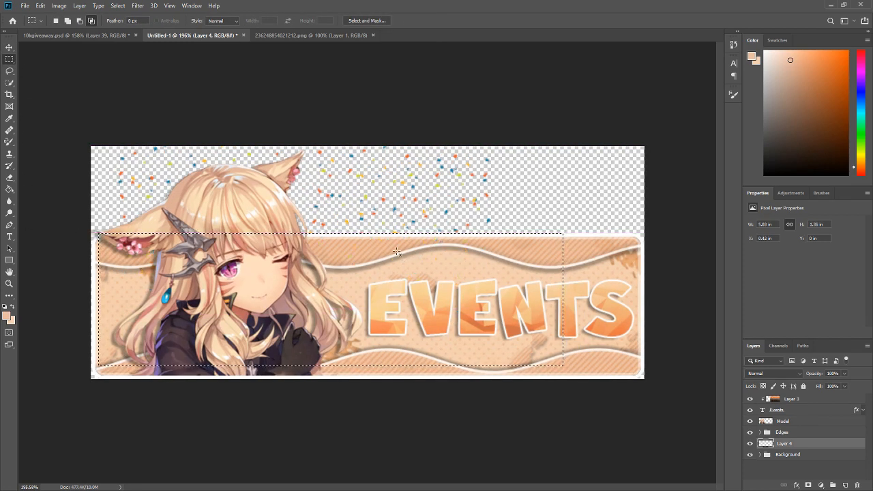
{"action": "right_click", "coordinate": [397, 253]}
{"action": "left_click", "coordinate": [417, 255]}
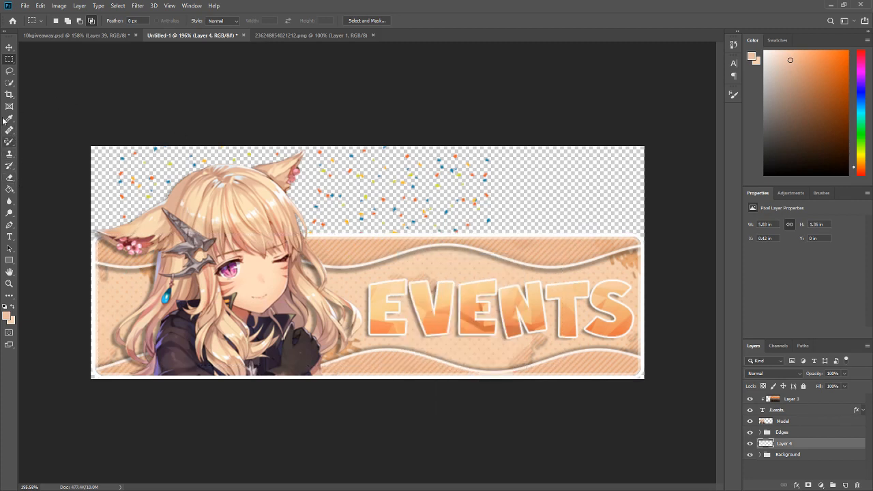
- Lasso and delete the outermost confetti pieces to the left of the character's head
{"action": "left_click", "coordinate": [8, 71]}
{"action": "left_click_drag", "start_coordinate": [103, 141], "coordinate": [138, 172]}
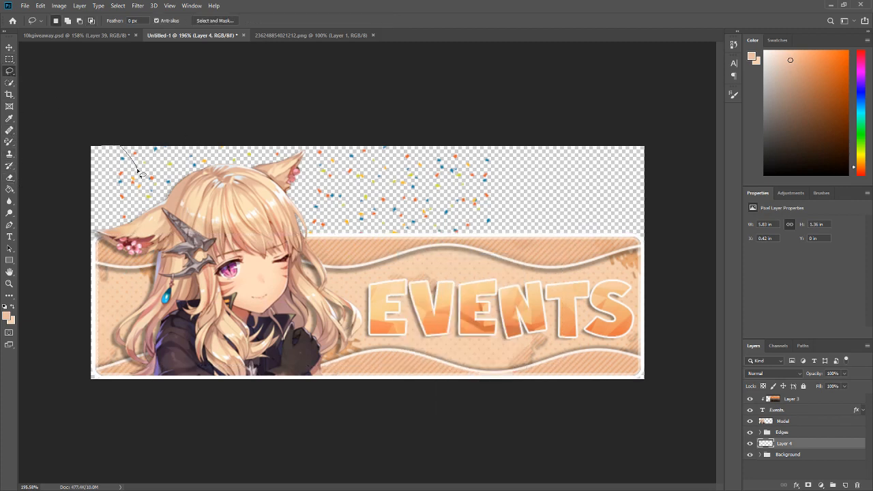
{"action": "mouse_move", "coordinate": [149, 213]}
{"action": "left_mouse_down"}
{"action": "mouse_move", "coordinate": [102, 225]}
{"action": "mouse_move", "coordinate": [104, 154]}
{"action": "mouse_move", "coordinate": [127, 145]}
{"action": "left_mouse_up"}
{"action": "key", "text": "Delete"}
{"action": "key", "text": "ctrl+d"}
- Lasso and delete the confetti at the far right end of the scatter to break up its straight edge
{"action": "mouse_move", "coordinate": [438, 222]}
{"action": "left_mouse_down"}
{"action": "mouse_move", "coordinate": [500, 212]}
{"action": "mouse_move", "coordinate": [495, 153]}
{"action": "mouse_move", "coordinate": [474, 140]}
{"action": "mouse_move", "coordinate": [460, 154]}
{"action": "mouse_move", "coordinate": [475, 178]}
{"action": "mouse_move", "coordinate": [471, 151]}
{"action": "left_mouse_up"}
{"action": "key", "text": "Delete"}
{"action": "key", "text": "ctrl+d"}
{"action": "key", "text": "Delete"}
{"action": "key", "text": "ctrl+d"}
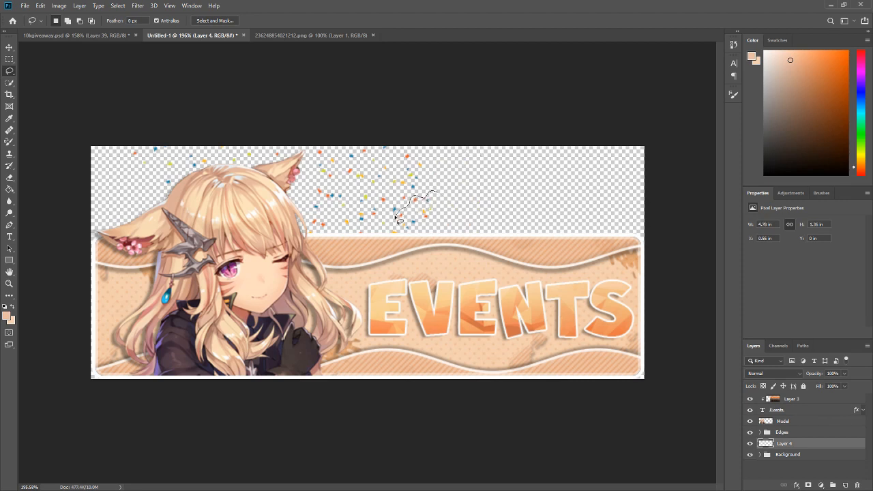
- Trim more confetti above the first EVENTS letters with freehand selections so the scatter stays close to the character
{"action": "mouse_move", "coordinate": [400, 250]}
{"action": "left_mouse_down"}
{"action": "mouse_move", "coordinate": [453, 211]}
{"action": "mouse_move", "coordinate": [437, 194]}
{"action": "left_mouse_up"}
{"action": "key", "text": "Delete"}
{"action": "key", "text": "ctrl+d"}
{"action": "mouse_move", "coordinate": [413, 183]}
{"action": "left_mouse_down"}
{"action": "mouse_move", "coordinate": [427, 153]}
{"action": "mouse_move", "coordinate": [411, 145]}
{"action": "mouse_move", "coordinate": [399, 191]}
{"action": "mouse_move", "coordinate": [407, 213]}
{"action": "mouse_move", "coordinate": [427, 183]}
{"action": "mouse_move", "coordinate": [409, 171]}
{"action": "left_mouse_up"}
{"action": "key", "text": "Delete"}
{"action": "key", "text": "ctrl+d"}
{"action": "left_click", "coordinate": [9, 59]}
{"action": "right_click", "coordinate": [386, 186]}
{"action": "left_click", "coordinate": [396, 187]}
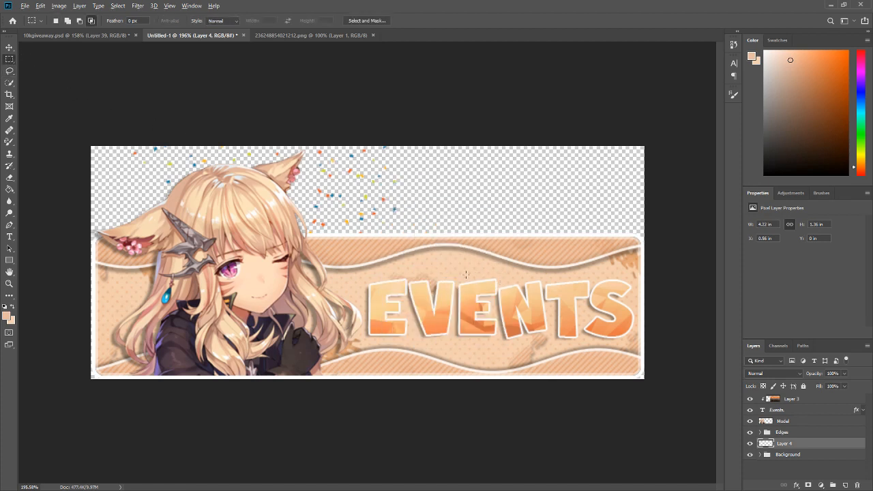
- Nudge the trimmed confetti slightly to the left and close the confetti source image
{"action": "scroll", "coordinate": [466, 275], "scroll_direction": "down", "scroll_amount": 2}
{"action": "left_click", "coordinate": [9, 46]}
{"action": "left_click_drag", "start_coordinate": [289, 195], "coordinate": [285, 194]}
{"action": "left_click", "coordinate": [308, 36]}
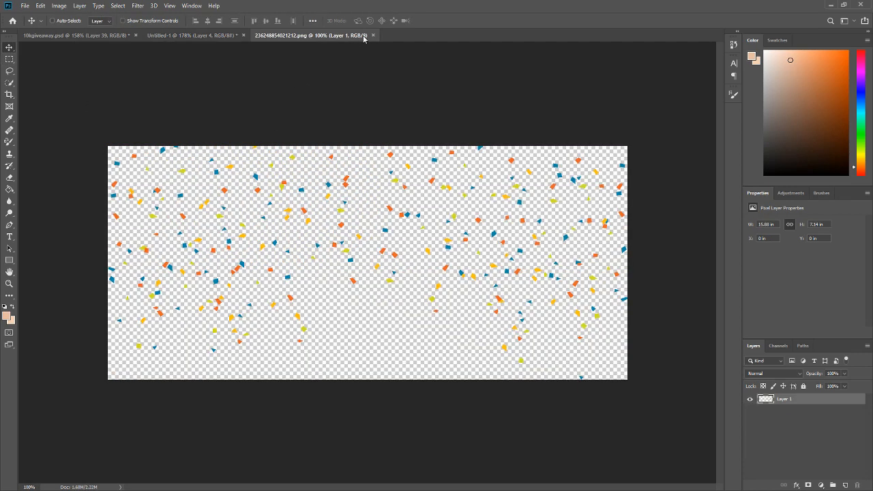
{"action": "left_click", "coordinate": [374, 36]}
- Open the three flat balloons PNG from the Misc assets folder and copy it into the banner document
{"action": "left_click", "coordinate": [34, 23]}
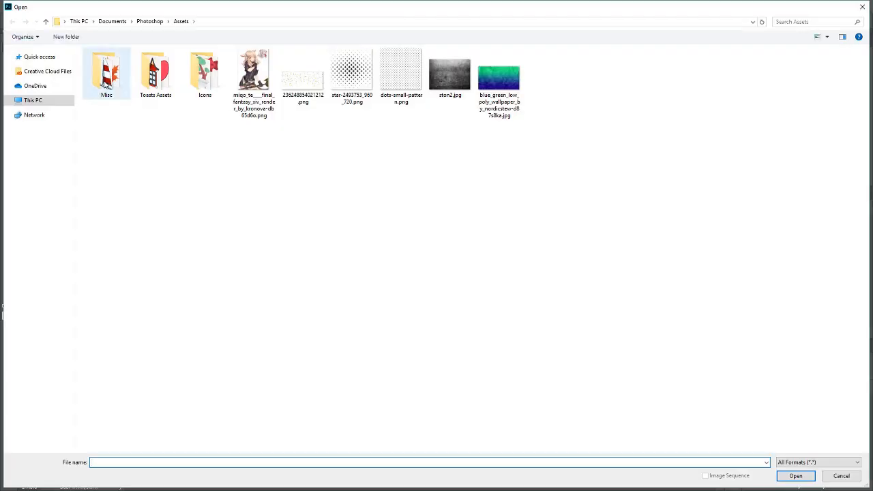
{"action": "double_click", "coordinate": [106, 81]}
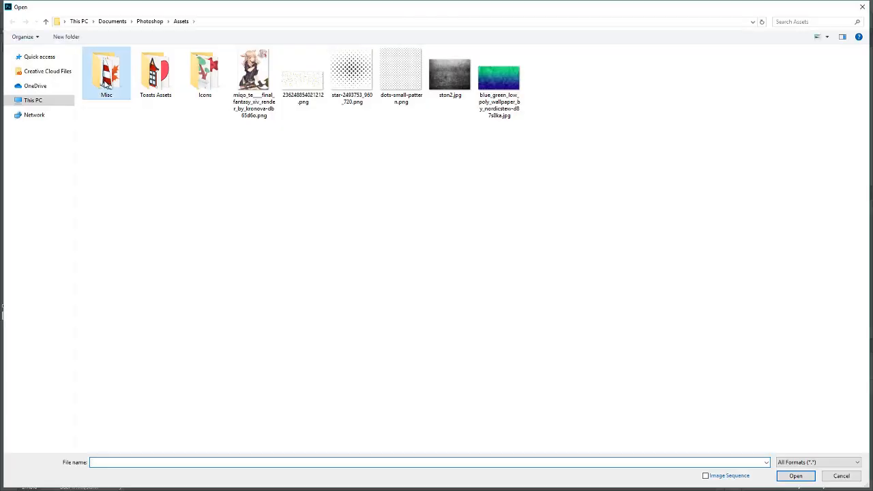
{"action": "double_click", "coordinate": [739, 293]}
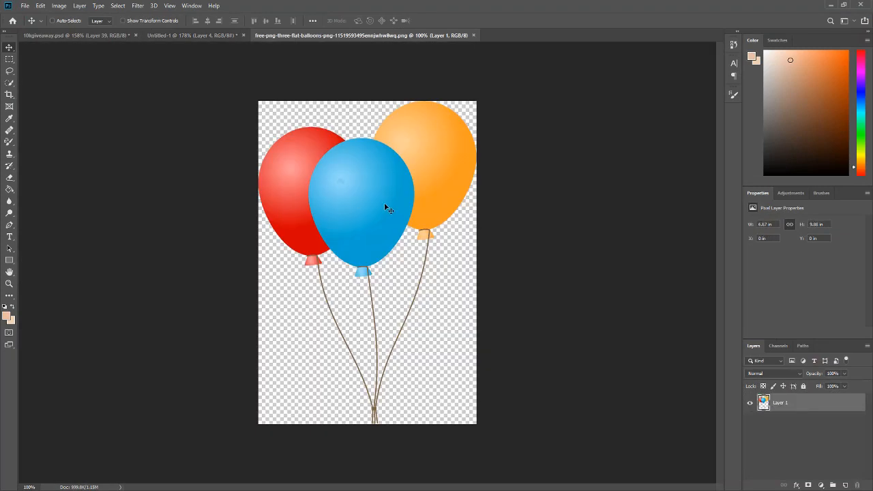
{"action": "left_click_drag", "start_coordinate": [386, 208], "coordinate": [497, 225]}
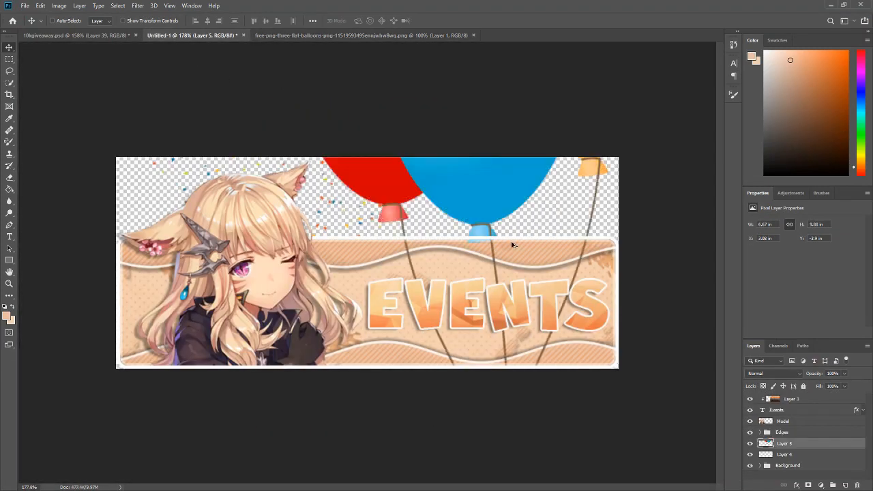
- Move the balloons layer to the bottom of the layer stack, below the Background group
{"action": "scroll", "coordinate": [367, 263], "scroll_direction": "down", "scroll_amount": 3}
{"action": "scroll", "coordinate": [367, 263], "scroll_direction": "up", "scroll_amount": 1}
{"action": "left_click", "coordinate": [788, 465]}
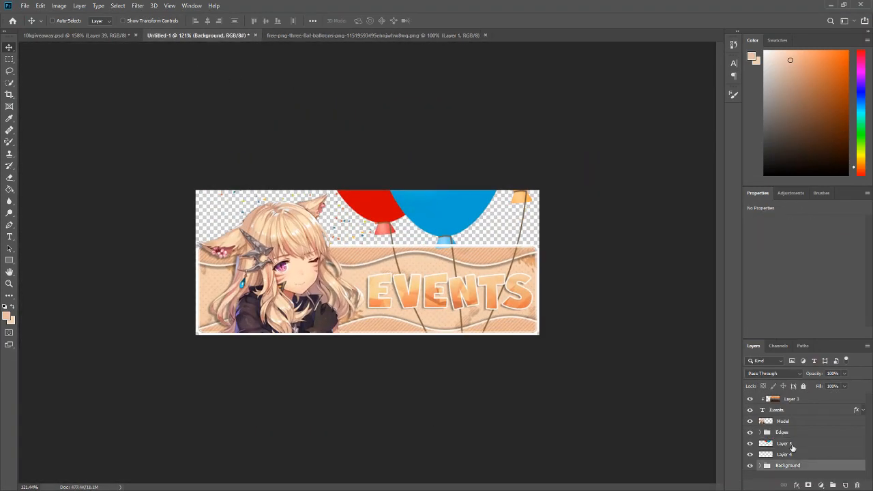
{"action": "left_click_drag", "start_coordinate": [793, 447], "coordinate": [782, 471]}
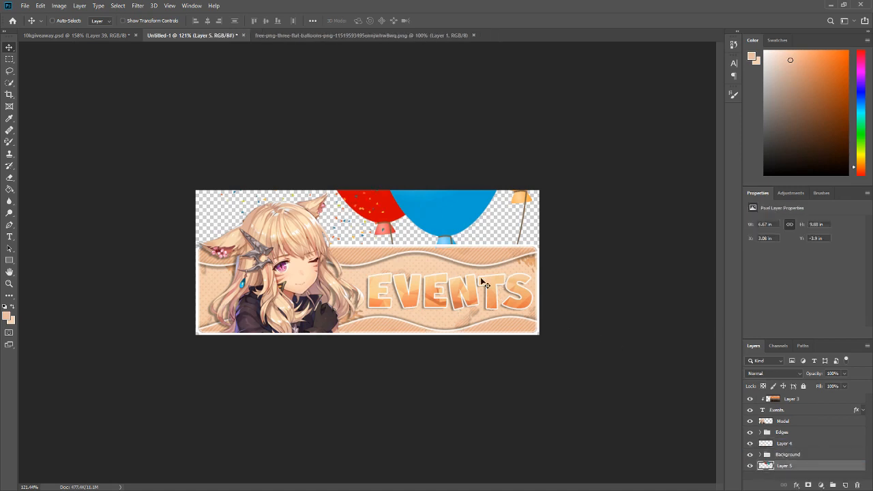
- Scale the balloons down to about 1.53 in wide and position them above the end of the EVENTS text
{"action": "key", "text": "ctrl+t"}
{"action": "scroll", "coordinate": [512, 121], "scroll_direction": "down", "scroll_amount": 2}
{"action": "left_click_drag", "start_coordinate": [505, 121], "coordinate": [453, 236]}
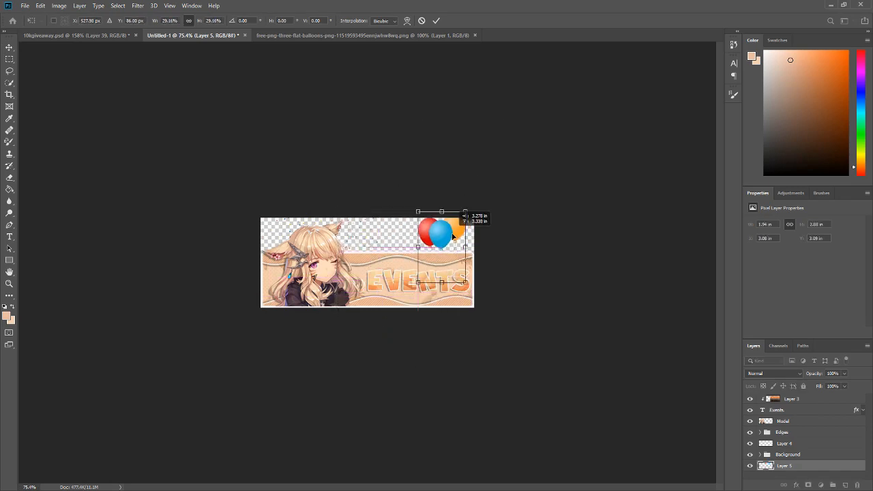
{"action": "scroll", "coordinate": [478, 218], "scroll_direction": "up", "scroll_amount": 4}
{"action": "left_click_drag", "start_coordinate": [600, 154], "coordinate": [580, 188]}
{"action": "left_click_drag", "start_coordinate": [567, 246], "coordinate": [591, 215]}
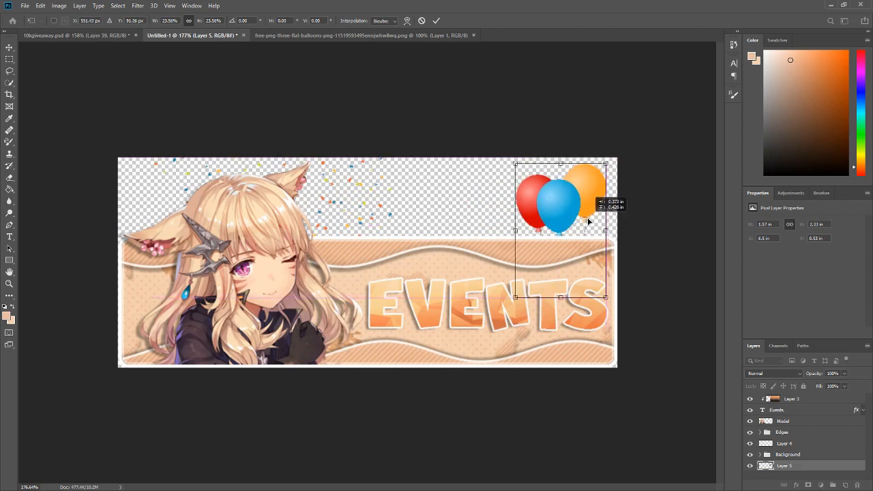
{"action": "left_click_drag", "start_coordinate": [608, 158], "coordinate": [603, 161]}
{"action": "left_click_drag", "start_coordinate": [584, 193], "coordinate": [588, 196]}
{"action": "left_click", "coordinate": [437, 21]}
{"action": "scroll", "coordinate": [497, 200], "scroll_direction": "down", "scroll_amount": 2}
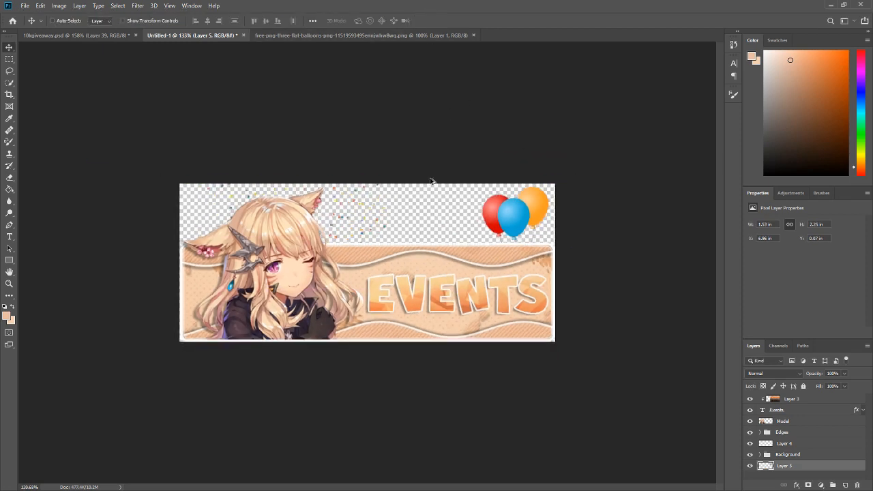
{"action": "left_click_drag", "start_coordinate": [519, 216], "coordinate": [520, 219]}
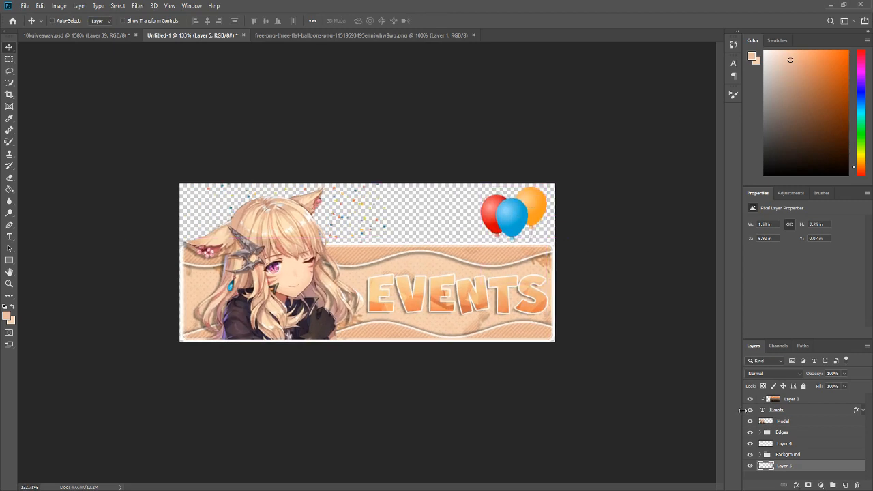
- Add a drop shadow to the balloons layer with 55% opacity, 2 px distance and 0 px size
{"action": "right_click", "coordinate": [808, 473]}
{"action": "left_click", "coordinate": [790, 94]}
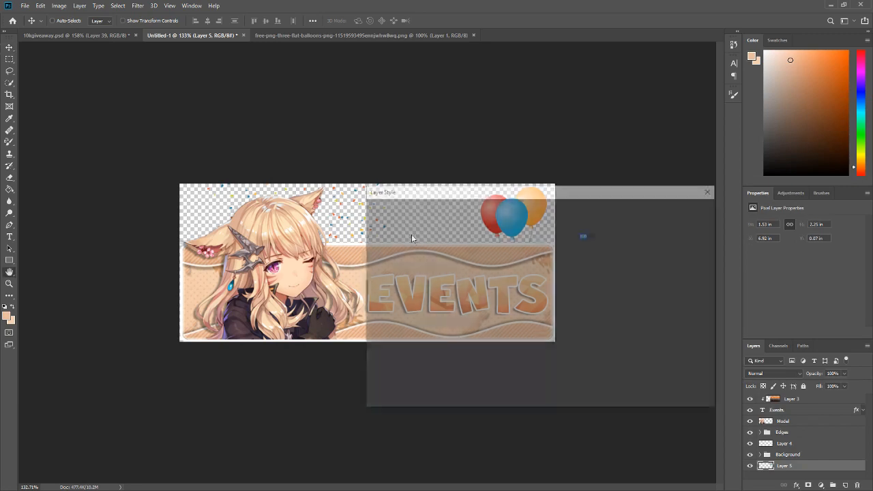
{"action": "left_click_drag", "start_coordinate": [444, 203], "coordinate": [87, 108]}
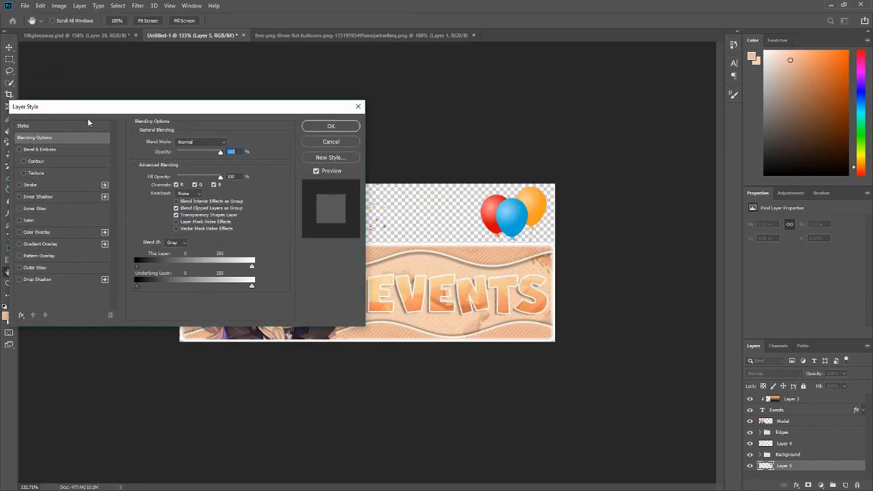
{"action": "left_click", "coordinate": [38, 280]}
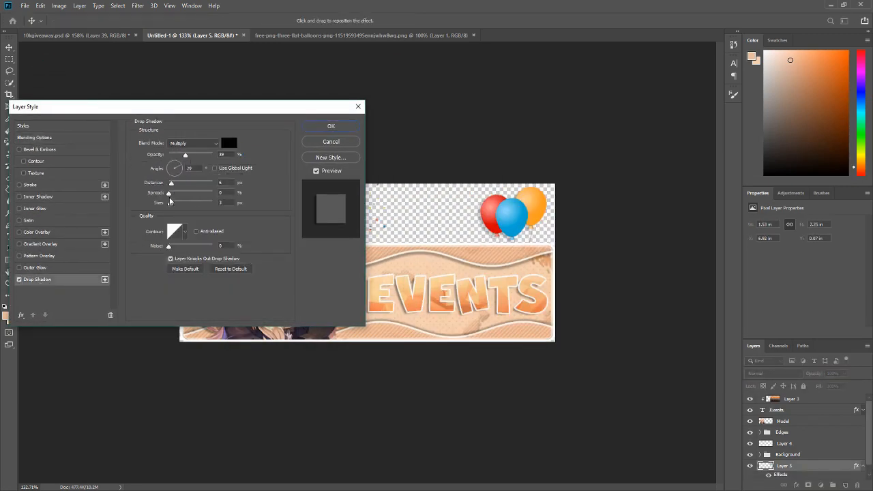
{"action": "left_click_drag", "start_coordinate": [171, 203], "coordinate": [194, 159]}
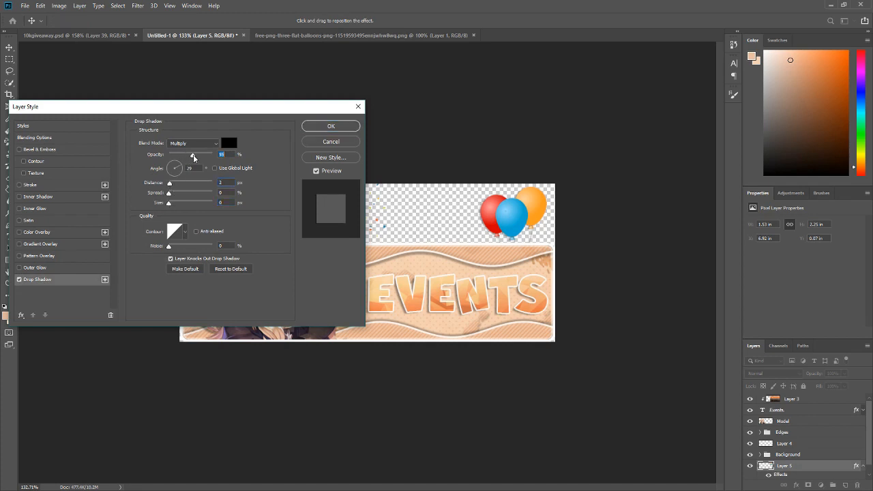
- Add a pattern overlay to the balloons layer using the broken-line brick pattern in Overlay mode at 52% opacity, with a slightly reduced scale
{"action": "left_click", "coordinate": [19, 256]}
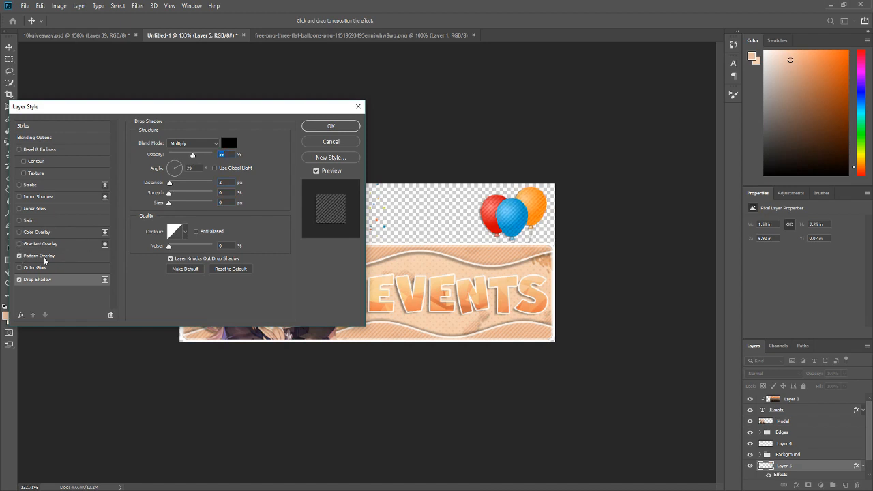
{"action": "left_click", "coordinate": [39, 255]}
{"action": "left_click", "coordinate": [199, 173]}
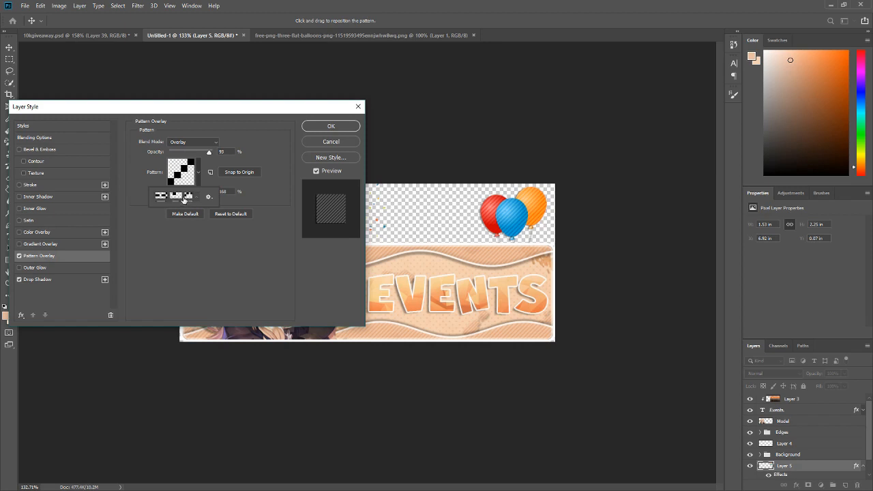
{"action": "left_click", "coordinate": [189, 197]}
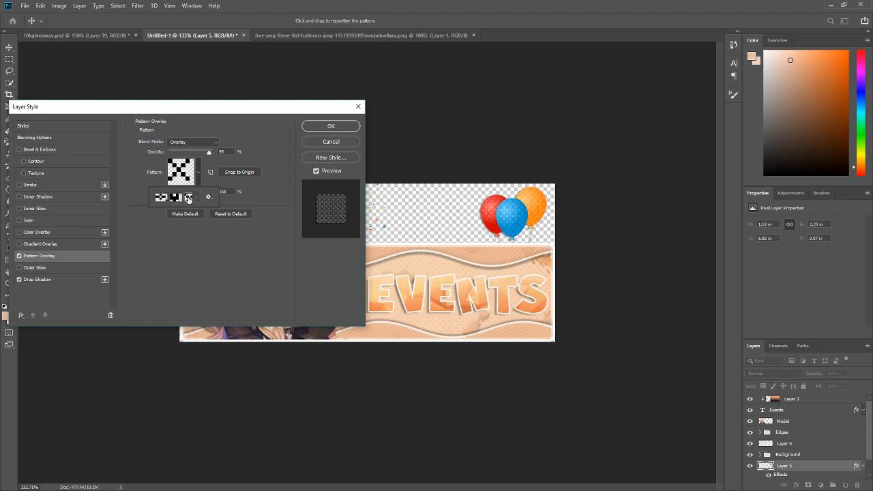
{"action": "left_click", "coordinate": [161, 198]}
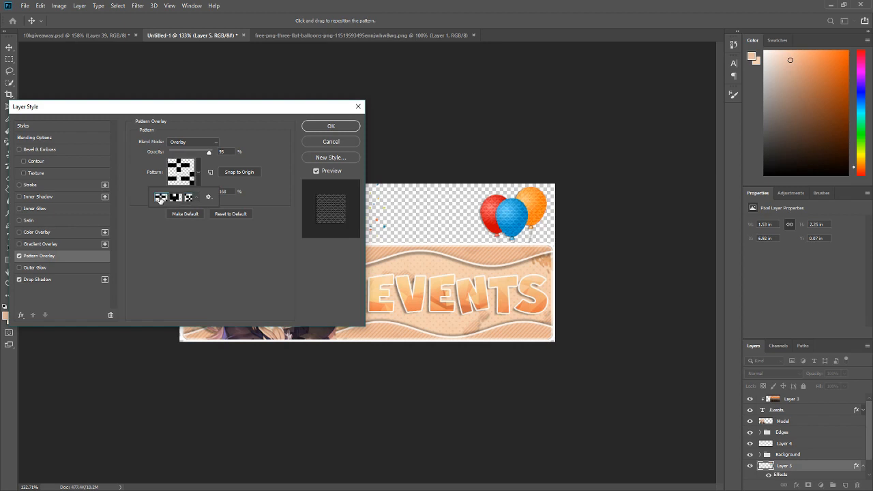
{"action": "left_click", "coordinate": [198, 152]}
{"action": "left_click_drag", "start_coordinate": [198, 152], "coordinate": [183, 157]}
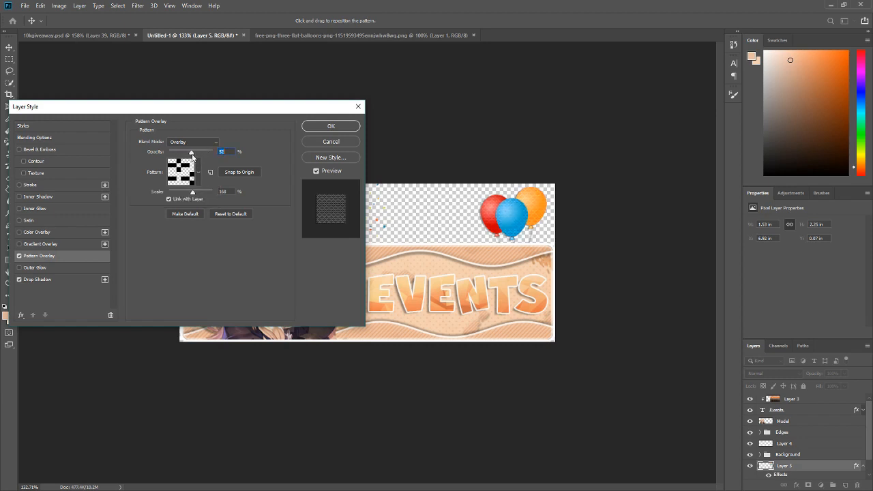
{"action": "left_click_drag", "start_coordinate": [193, 195], "coordinate": [189, 196]}
{"action": "left_click", "coordinate": [326, 127]}
{"action": "scroll", "coordinate": [348, 285], "scroll_direction": "down", "scroll_amount": 2}
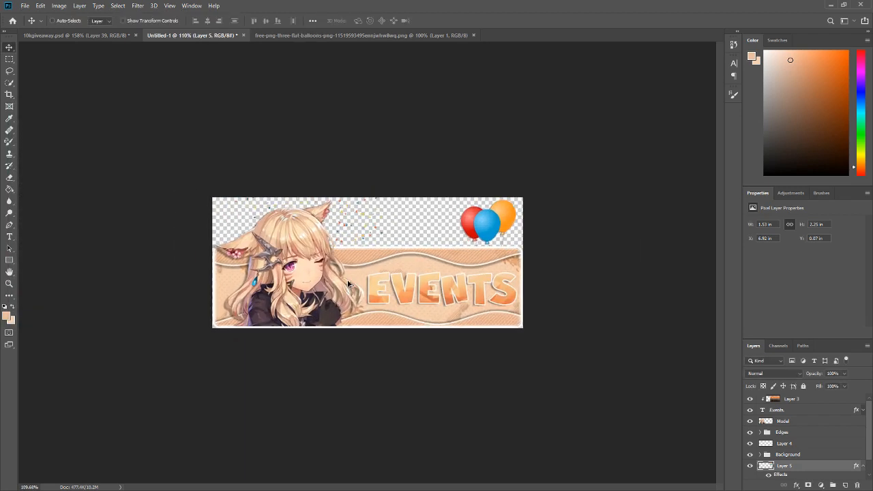
{"action": "scroll", "coordinate": [348, 285], "scroll_direction": "up", "scroll_amount": 1}
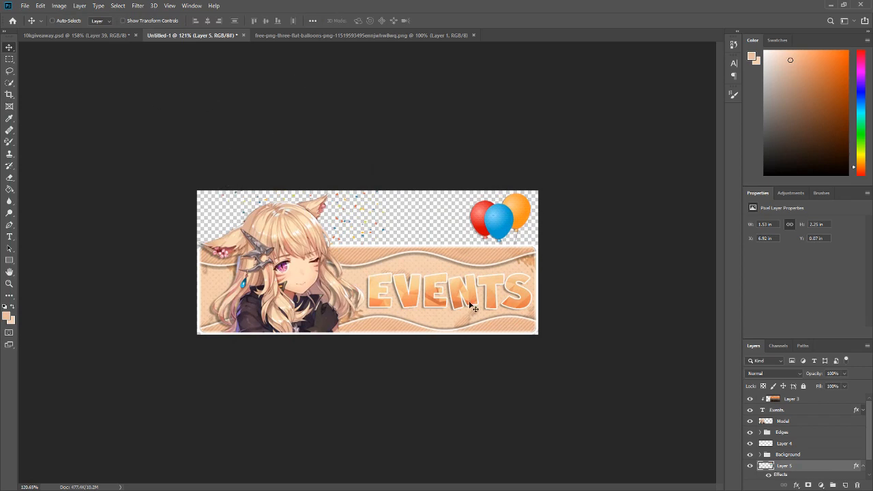
{"action": "scroll", "coordinate": [388, 278], "scroll_direction": "up", "scroll_amount": 5}
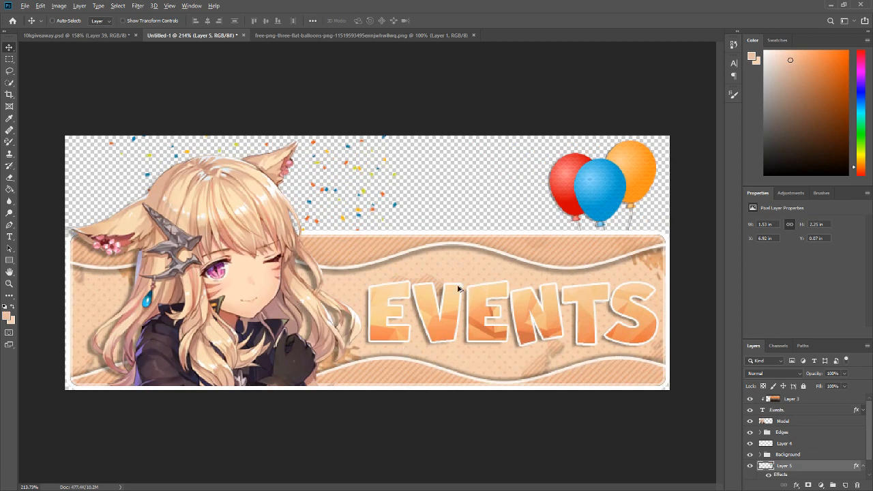
{"action": "scroll", "coordinate": [427, 279], "scroll_direction": "down", "scroll_amount": 3}
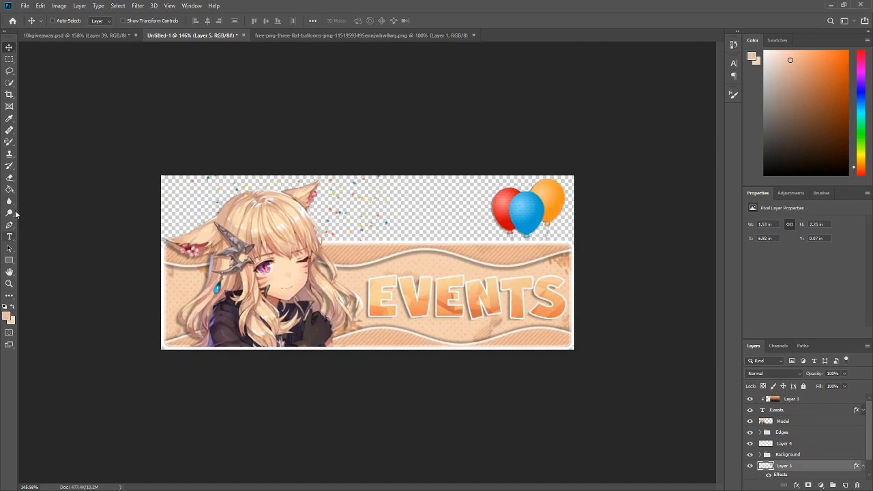
{"action": "left_click", "coordinate": [10, 141]}
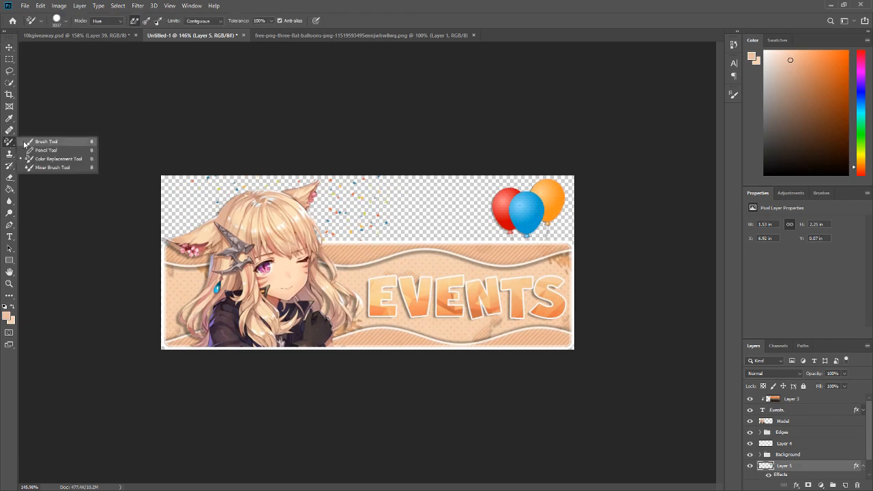
{"action": "left_click", "coordinate": [26, 142]}
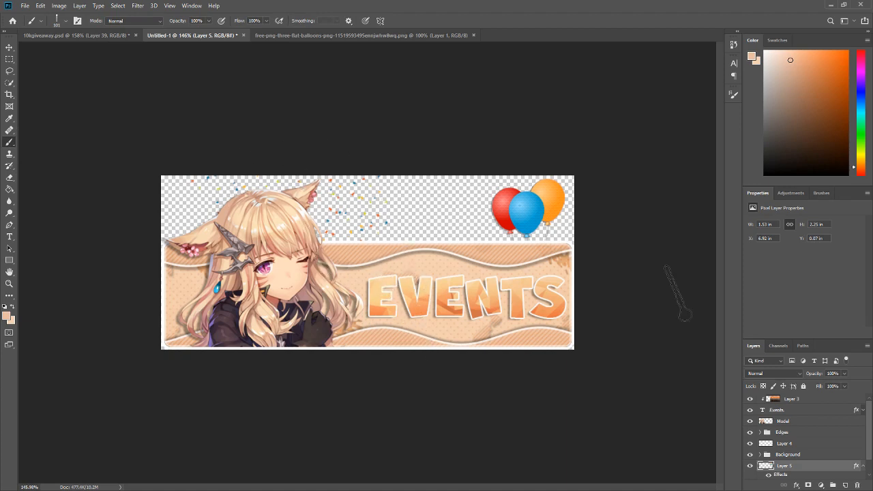
- Duplicate the confetti layer (Layer 4) and move the copy into the Background group, then expand the group
{"action": "scroll", "coordinate": [810, 444], "scroll_direction": "down", "scroll_amount": 1}
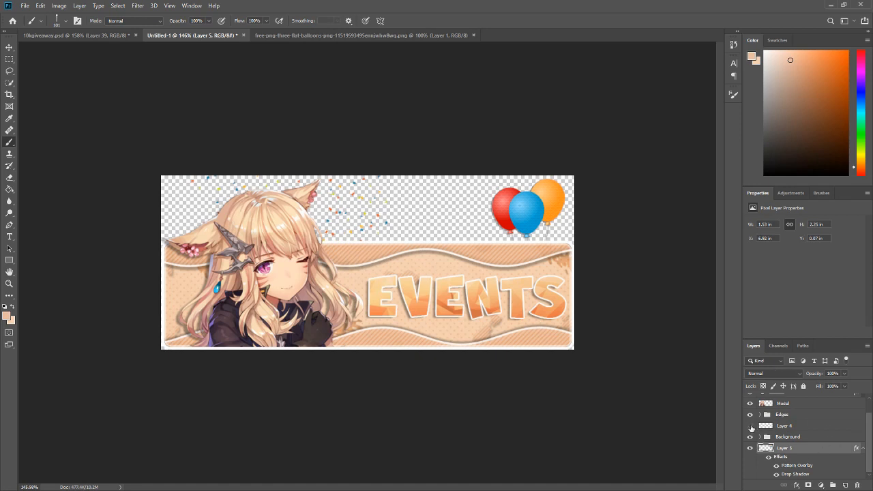
{"action": "left_click", "coordinate": [787, 429]}
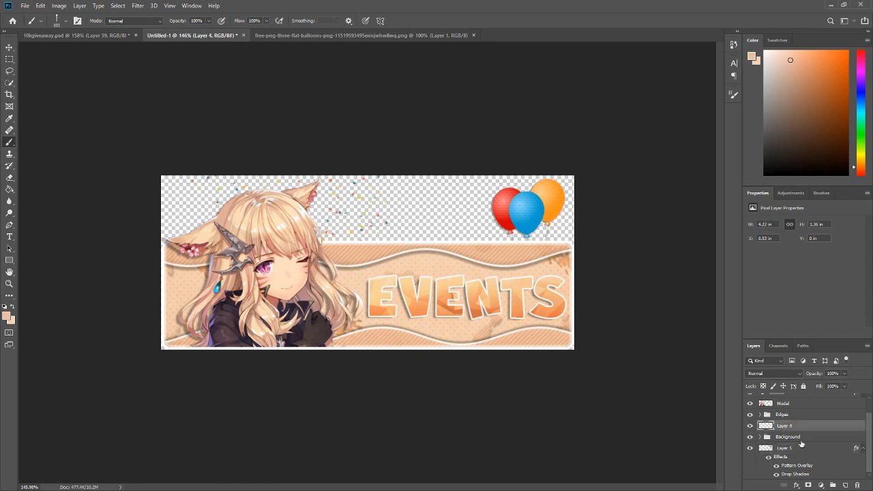
{"action": "key", "text": "ctrl+j"}
{"action": "left_click_drag", "start_coordinate": [791, 432], "coordinate": [776, 449]}
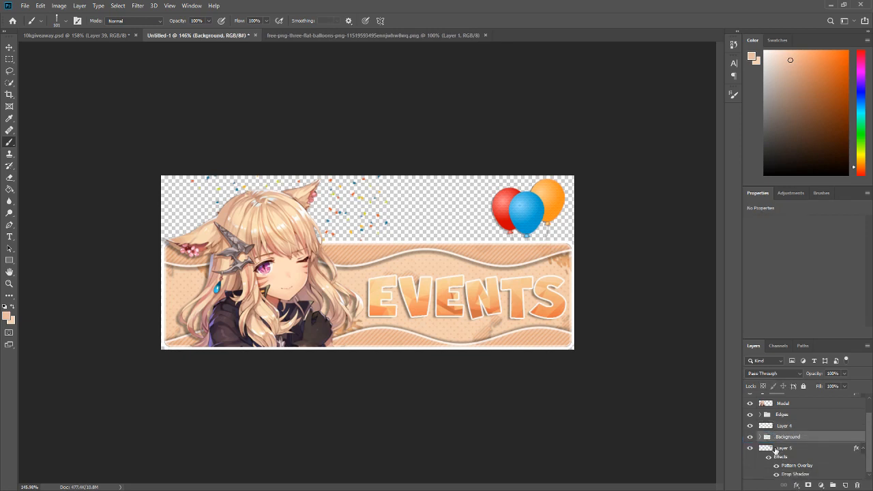
{"action": "left_click", "coordinate": [761, 437]}
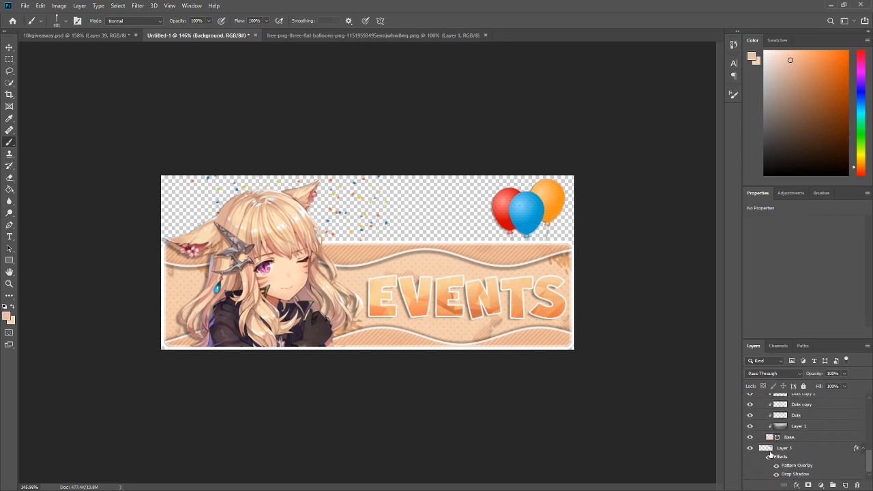
- Rename the balloons layer, Layer 5, as Ballon
{"action": "double_click", "coordinate": [784, 449]}
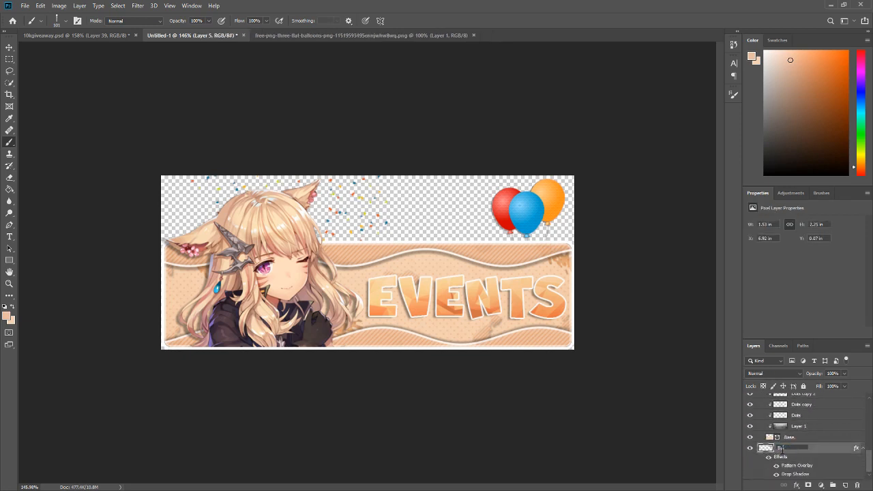
{"action": "type", "text": "Ballon"}
{"action": "key", "text": "Return"}
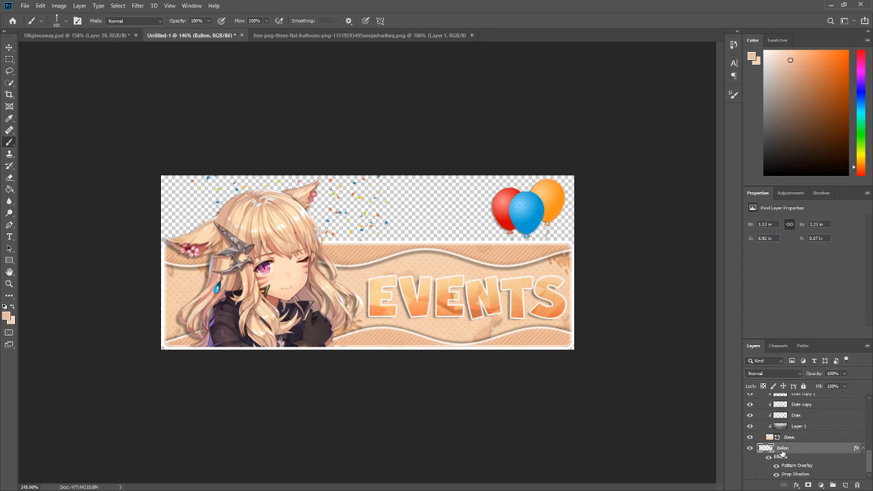
- Rename the Layer 4 copy in the Background group as Confetti
{"action": "scroll", "coordinate": [784, 447], "scroll_direction": "up", "scroll_amount": 5}
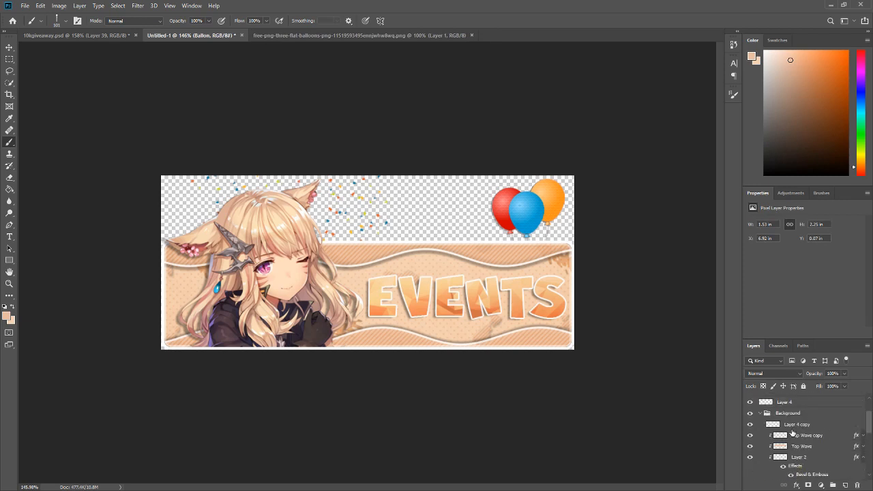
{"action": "left_click", "coordinate": [788, 426]}
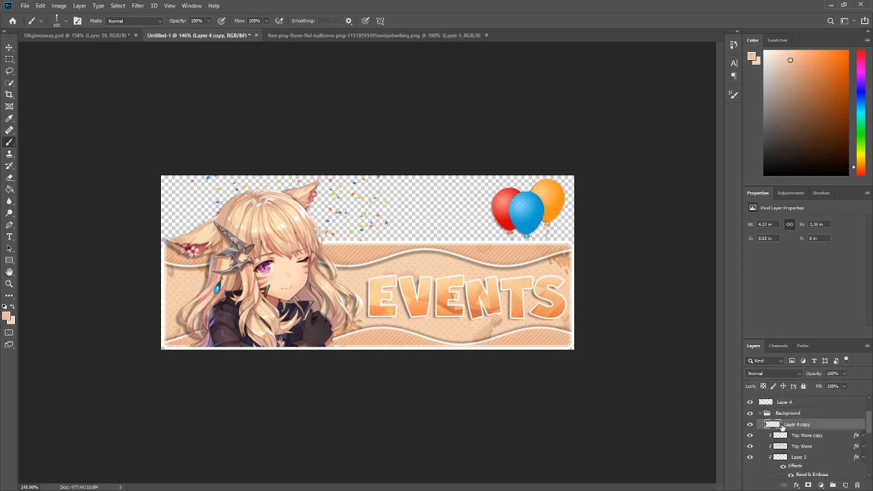
{"action": "double_click", "coordinate": [790, 426]}
{"action": "type", "text": "confetti"}
{"action": "key", "text": "Return"}
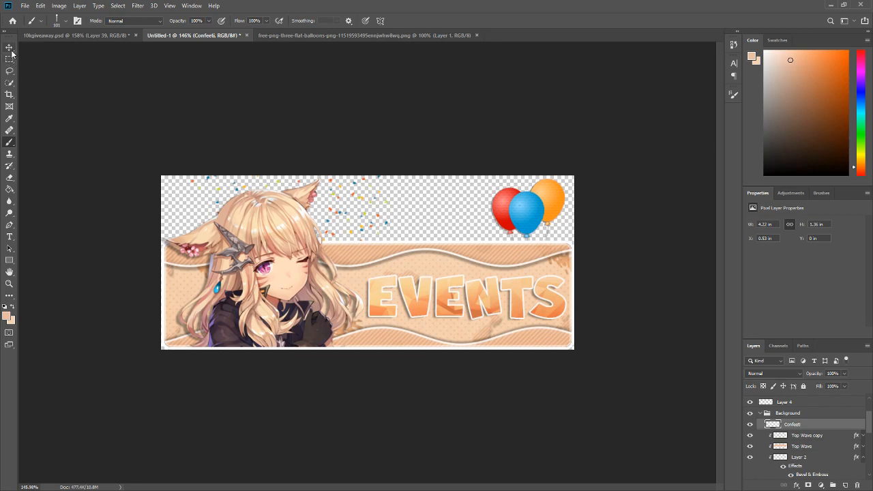
- Move the Confetti copy down onto the left part of the peach banner and place it clipped directly below the Top Wave layer
{"action": "left_click", "coordinate": [10, 49]}
{"action": "left_click_drag", "start_coordinate": [307, 198], "coordinate": [277, 303]}
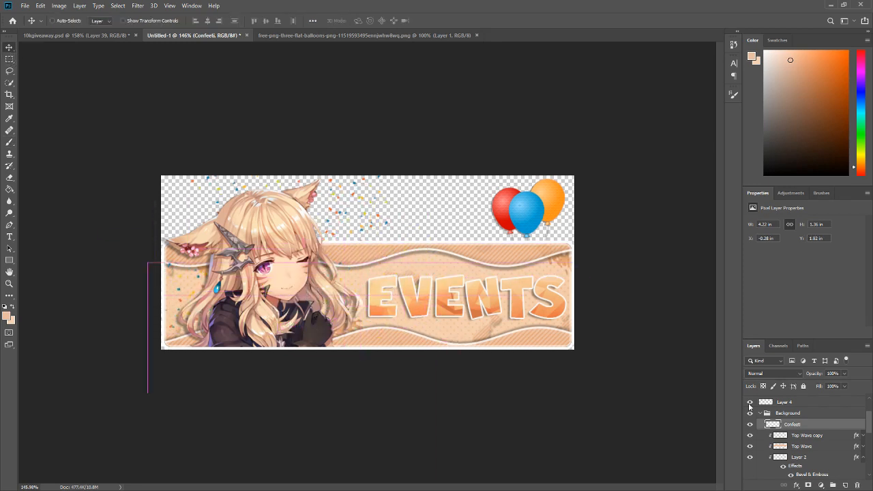
{"action": "left_click_drag", "start_coordinate": [793, 424], "coordinate": [798, 449]}
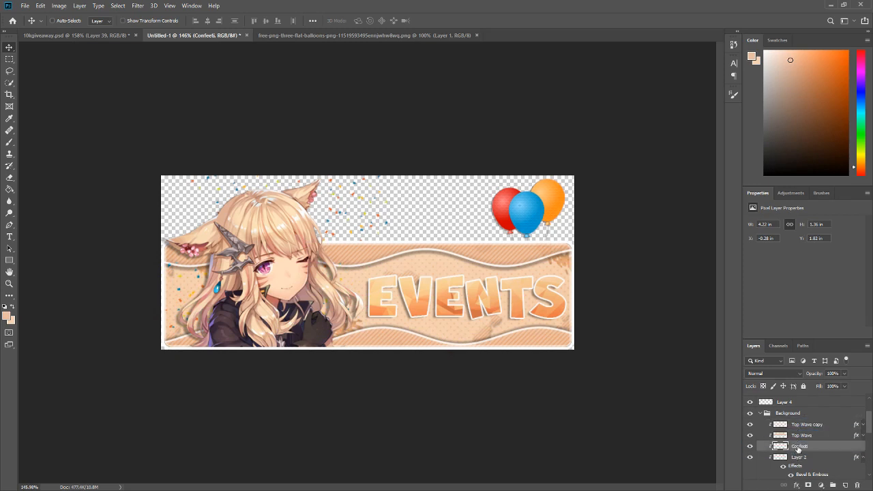
{"action": "right_click", "coordinate": [798, 447]}
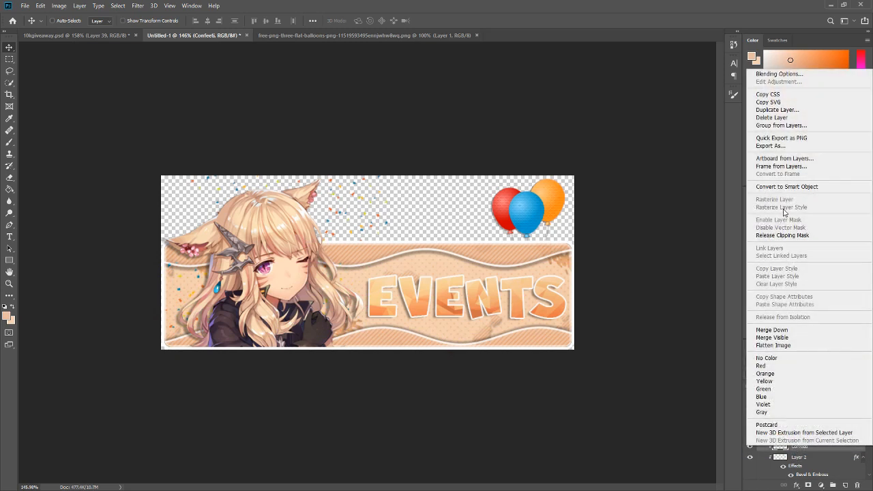
{"action": "left_click", "coordinate": [827, 475]}
- Lower the Confetti layer's opacity to about 70% and collapse the Background group
{"action": "left_click", "coordinate": [843, 374]}
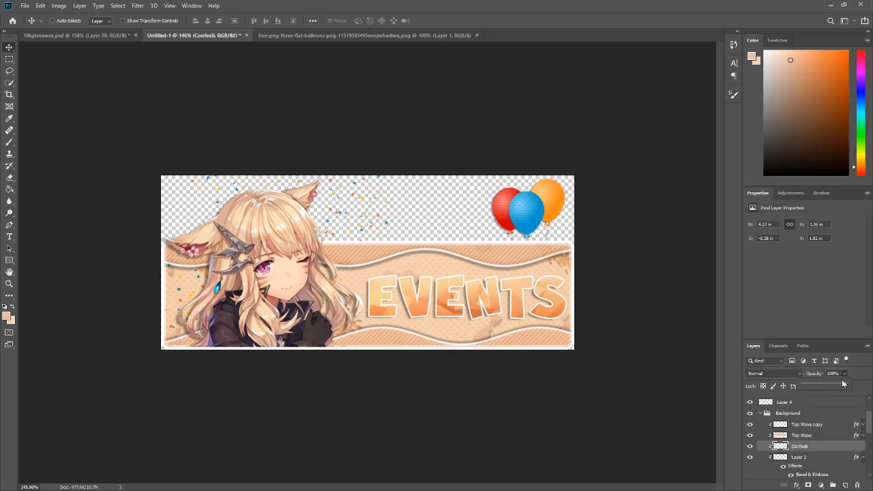
{"action": "left_click_drag", "start_coordinate": [845, 385], "coordinate": [839, 385]}
{"action": "left_click", "coordinate": [440, 292]}
{"action": "scroll", "coordinate": [782, 441], "scroll_direction": "up", "scroll_amount": 2}
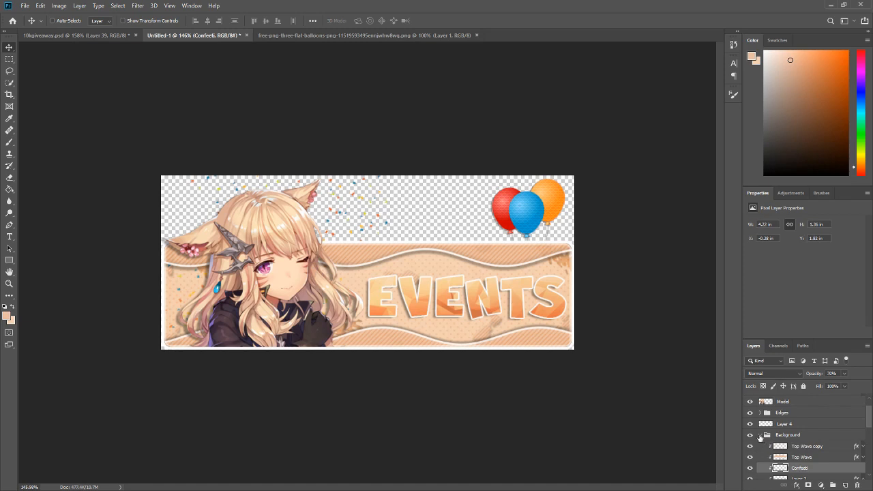
{"action": "left_click", "coordinate": [761, 437]}
{"action": "scroll", "coordinate": [771, 441], "scroll_direction": "up", "scroll_amount": 2}
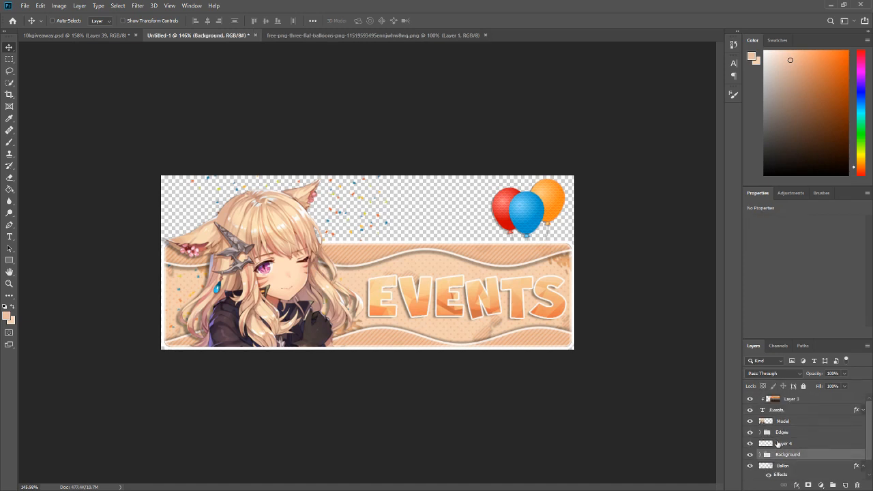
- Expand the Background group and examine the 10kgiveaway.psd banner as a reference for the wave styling
{"action": "left_click", "coordinate": [761, 455]}
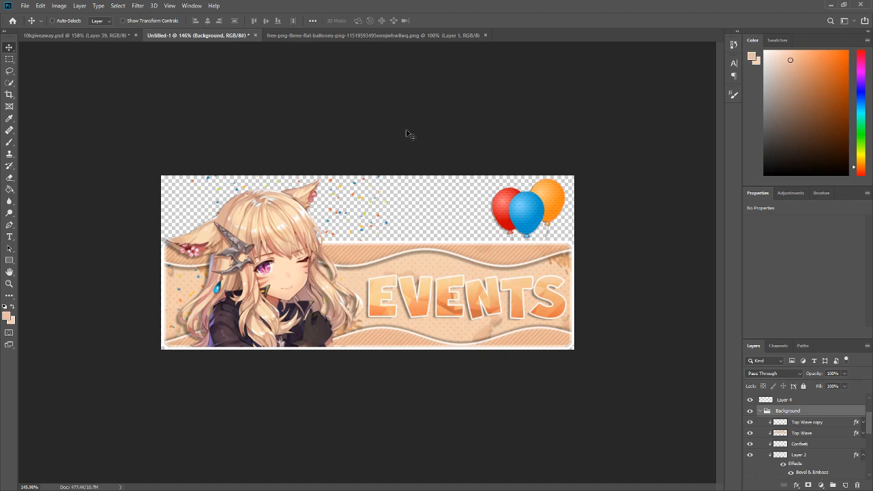
{"action": "left_click", "coordinate": [120, 35]}
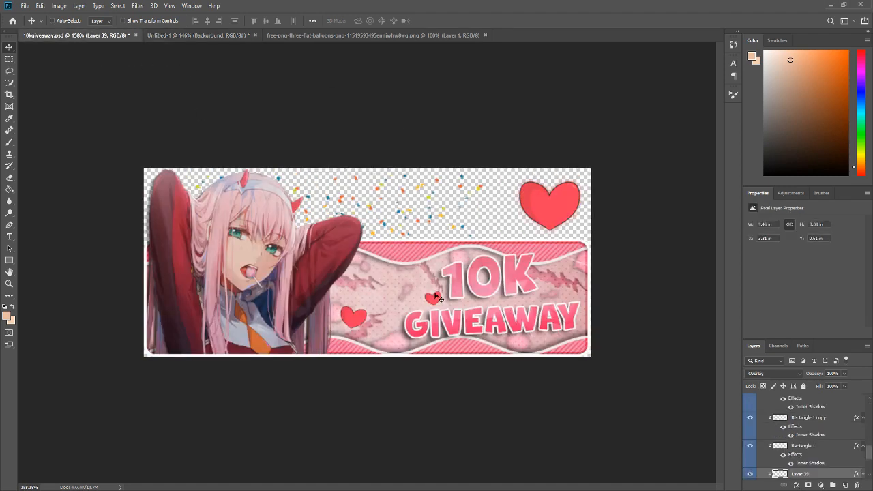
{"action": "left_click", "coordinate": [175, 36]}
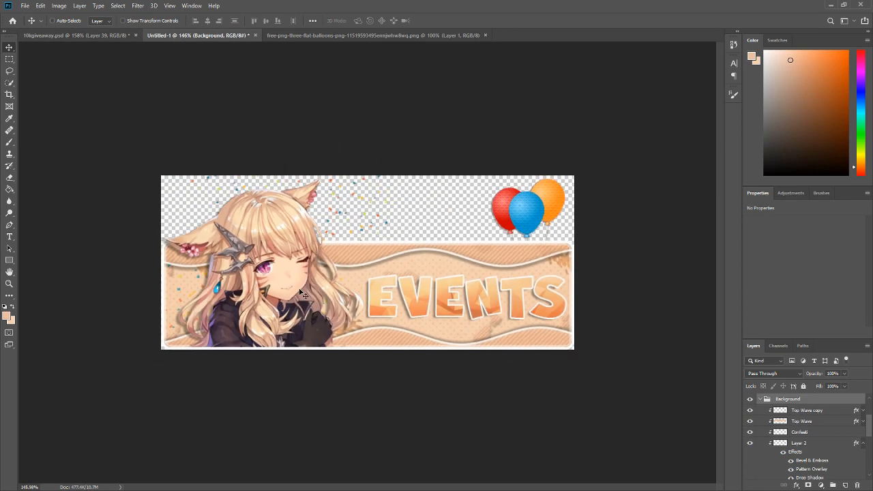
- Copy the Top Wave layer's style and clear it from that layer
{"action": "left_click", "coordinate": [816, 421]}
{"action": "right_click", "coordinate": [817, 421]}
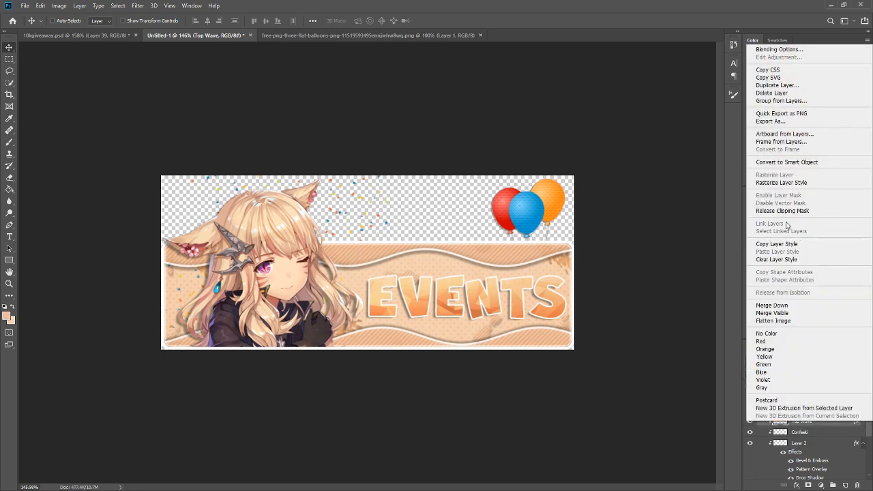
{"action": "left_click", "coordinate": [778, 244]}
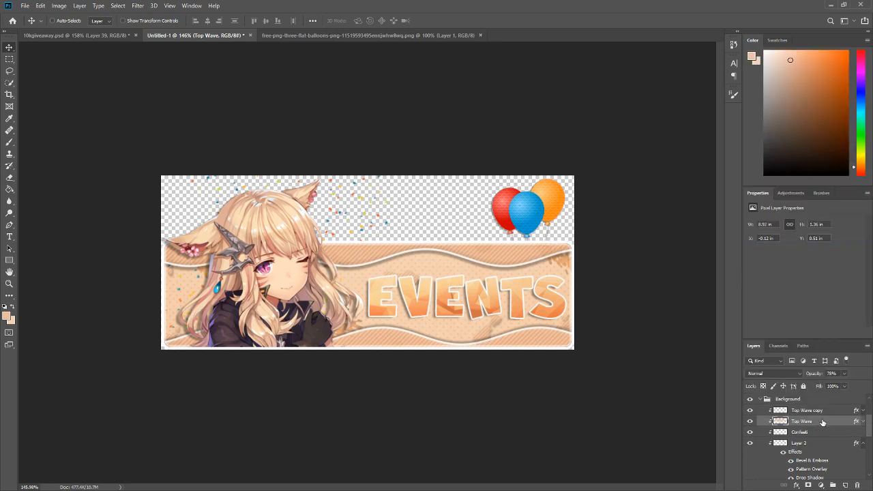
{"action": "right_click", "coordinate": [819, 421]}
{"action": "left_click", "coordinate": [776, 259]}
- Try a Normal-mode Color Overlay in light teal on the Top Wave layer
{"action": "right_click", "coordinate": [819, 421]}
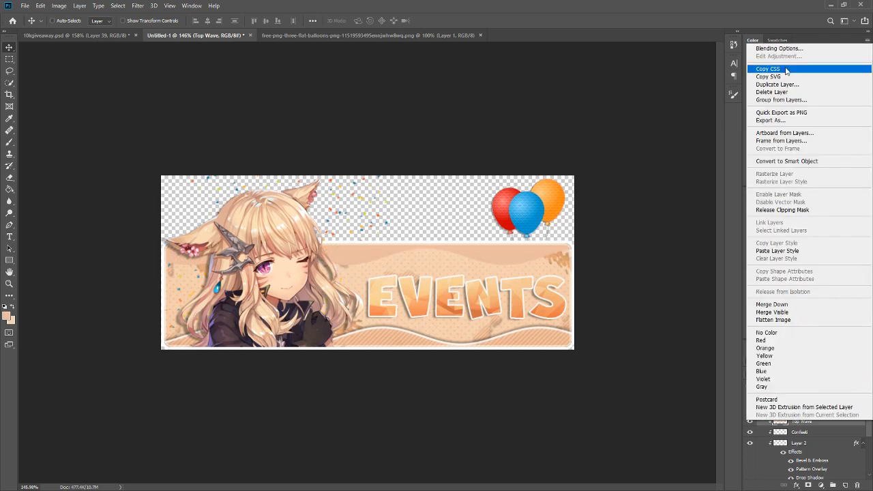
{"action": "left_click", "coordinate": [790, 46]}
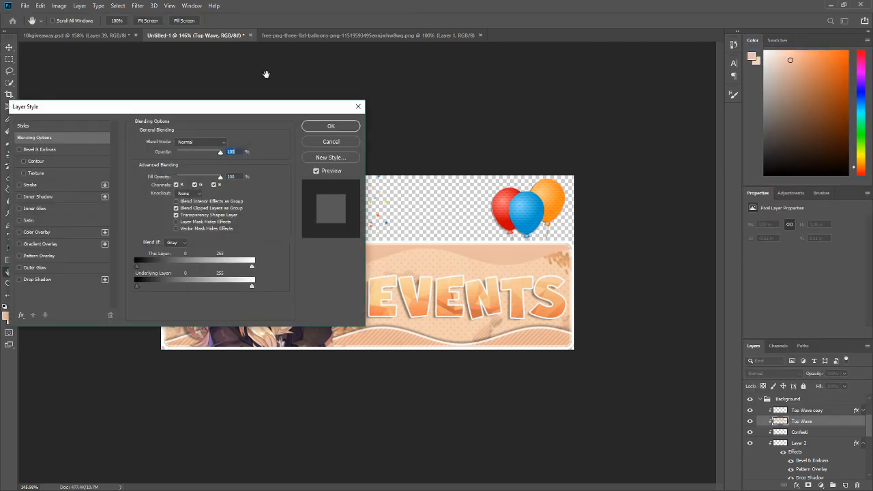
{"action": "left_click_drag", "start_coordinate": [253, 106], "coordinate": [763, 97]}
{"action": "left_click", "coordinate": [540, 214]}
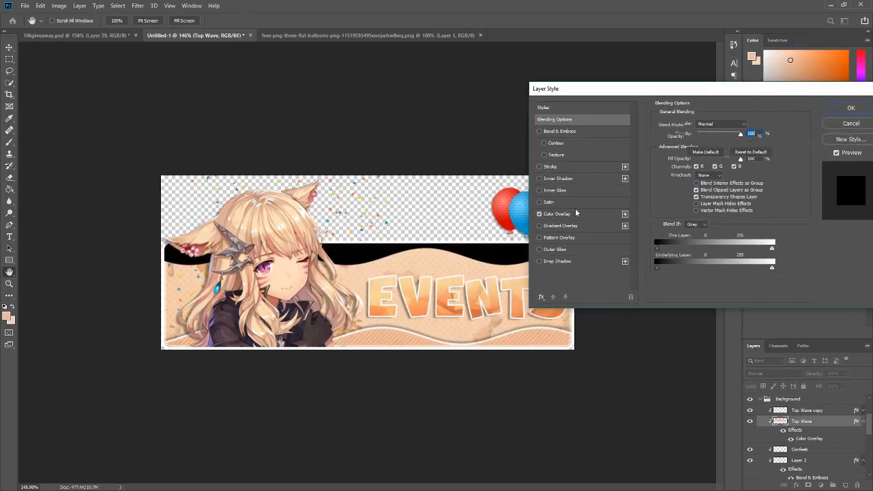
{"action": "left_click", "coordinate": [570, 214]}
{"action": "left_click", "coordinate": [749, 124]}
{"action": "left_click", "coordinate": [590, 206]}
{"action": "left_click_drag", "start_coordinate": [589, 205], "coordinate": [589, 206]}
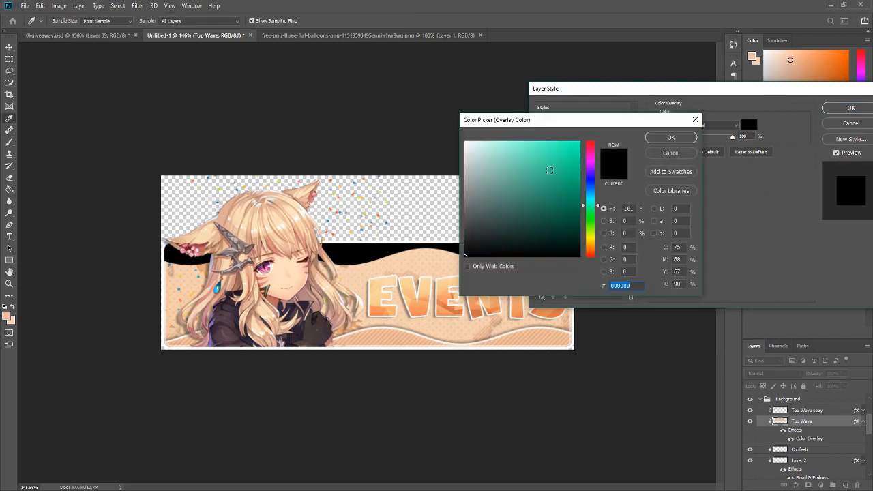
{"action": "mouse_move", "coordinate": [535, 158]}
{"action": "left_mouse_down"}
{"action": "mouse_move", "coordinate": [500, 150]}
{"action": "mouse_move", "coordinate": [527, 147]}
{"action": "left_mouse_up"}
{"action": "left_click", "coordinate": [671, 137]}
{"action": "left_click", "coordinate": [850, 108]}
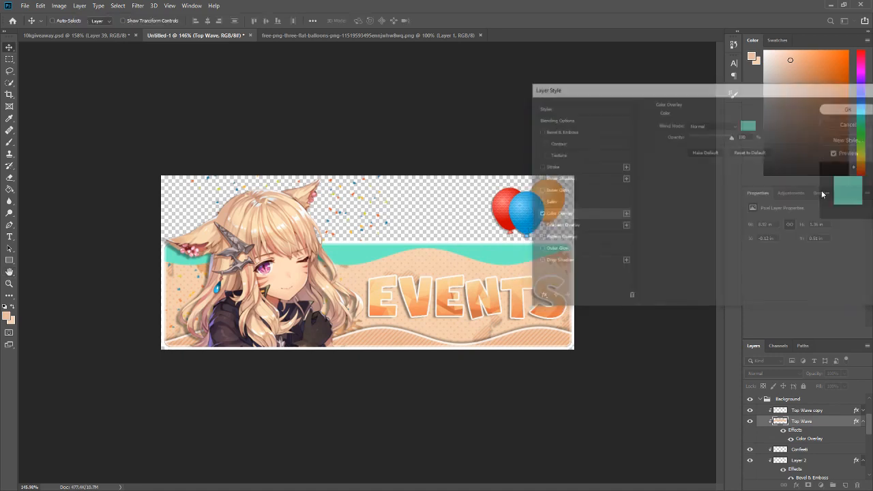
- Rasterize the Top Wave layer's style and paste the copied layer style back onto it
{"action": "right_click", "coordinate": [814, 422]}
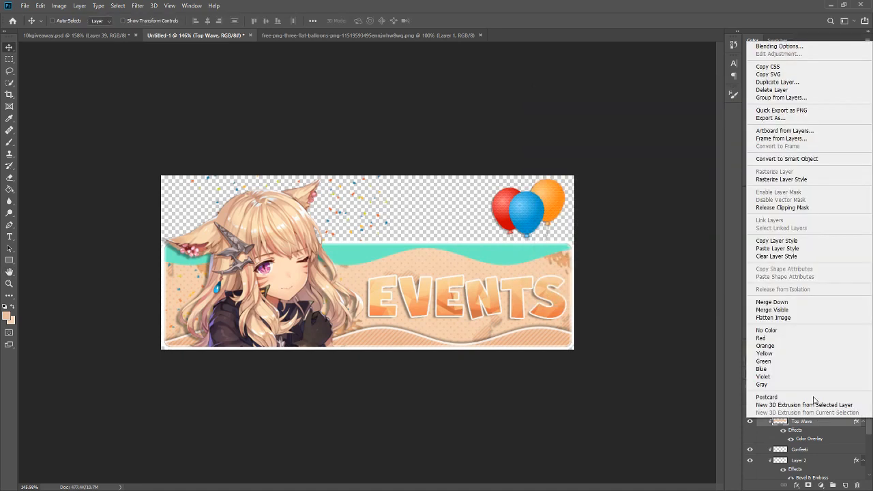
{"action": "left_click", "coordinate": [782, 179]}
{"action": "right_click", "coordinate": [818, 422]}
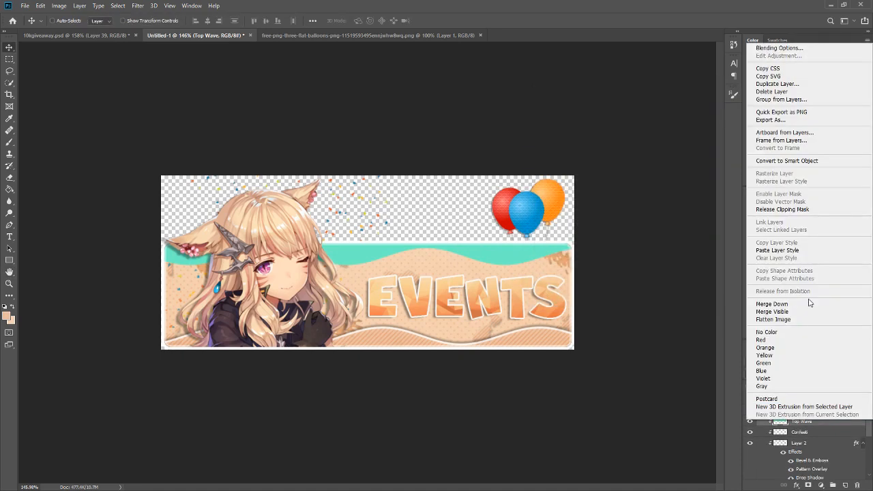
{"action": "left_click", "coordinate": [781, 251]}
{"action": "scroll", "coordinate": [447, 276], "scroll_direction": "down", "scroll_amount": 3}
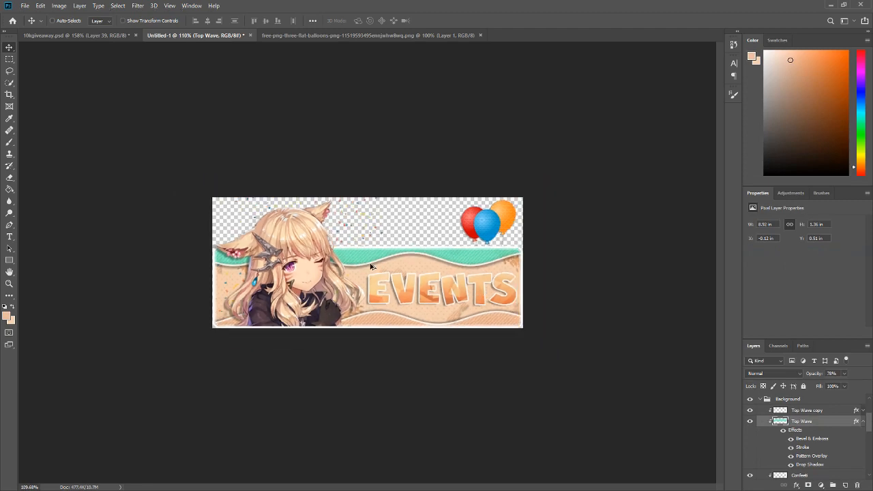
{"action": "scroll", "coordinate": [372, 264], "scroll_direction": "up", "scroll_amount": 7}
- Undo the teal recolouring of the Top Wave layer to bring back its peach striped styling
{"action": "key", "text": "ctrl+z"}
{"action": "key", "text": "ctrl+z"}
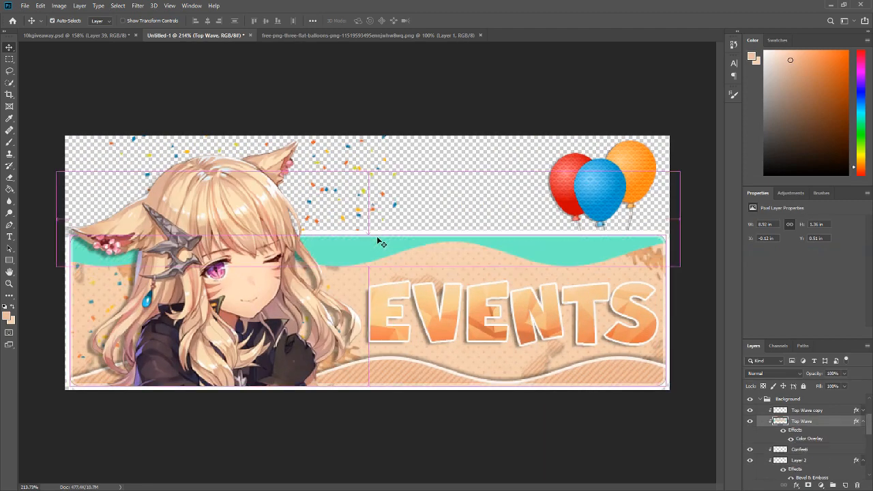
{"action": "key", "text": "ctrl+shift+z"}
{"action": "key", "text": "ctrl+shift+z"}
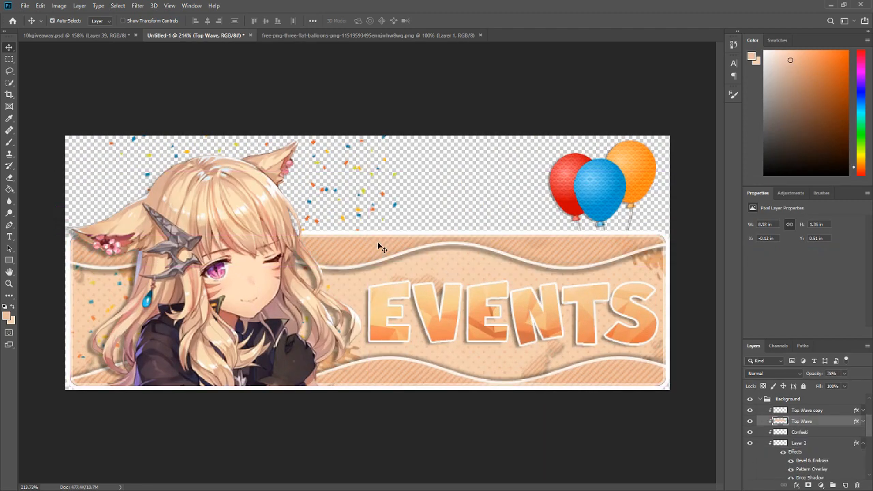
{"action": "scroll", "coordinate": [411, 280], "scroll_direction": "down", "scroll_amount": 4}
{"action": "scroll", "coordinate": [410, 321], "scroll_direction": "up", "scroll_amount": 4}
- Review the Gradient Overlay settings in the Events title's layer style and close it without changes
{"action": "left_click", "coordinate": [10, 237]}
{"action": "left_click", "coordinate": [498, 317]}
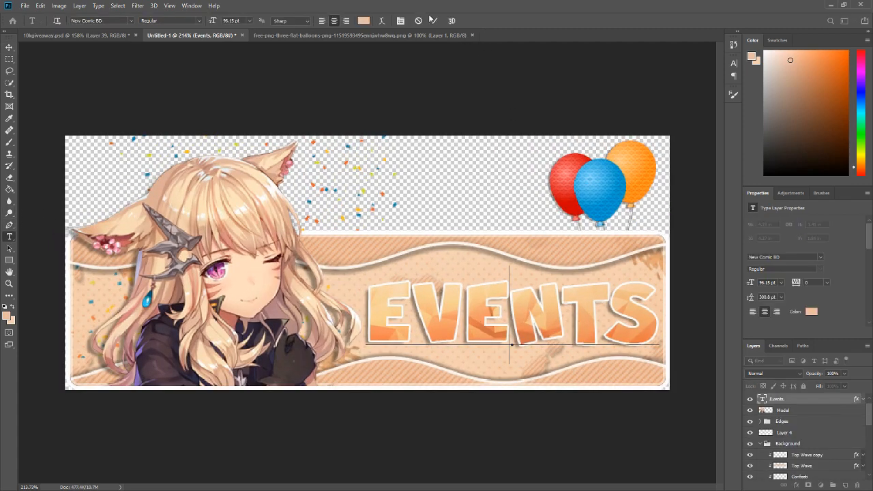
{"action": "left_click", "coordinate": [433, 20]}
{"action": "right_click", "coordinate": [796, 399]}
{"action": "left_click", "coordinate": [725, 90]}
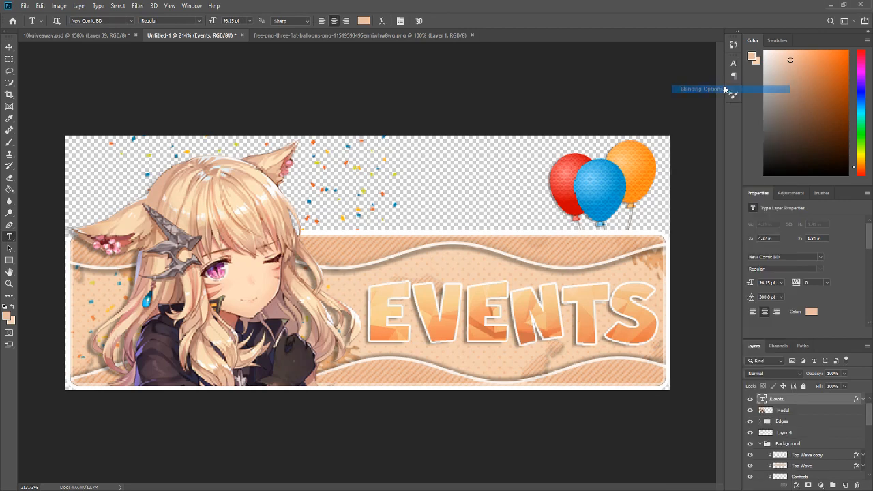
{"action": "left_click", "coordinate": [541, 226]}
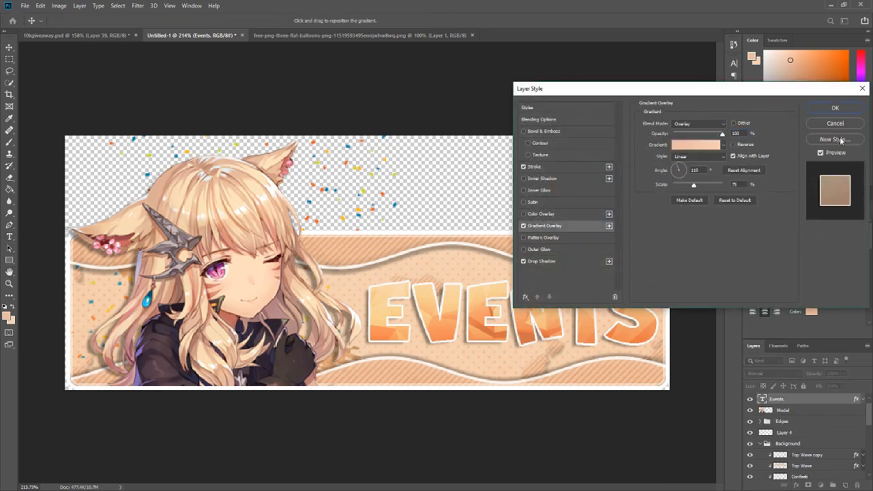
{"action": "left_click", "coordinate": [836, 124]}
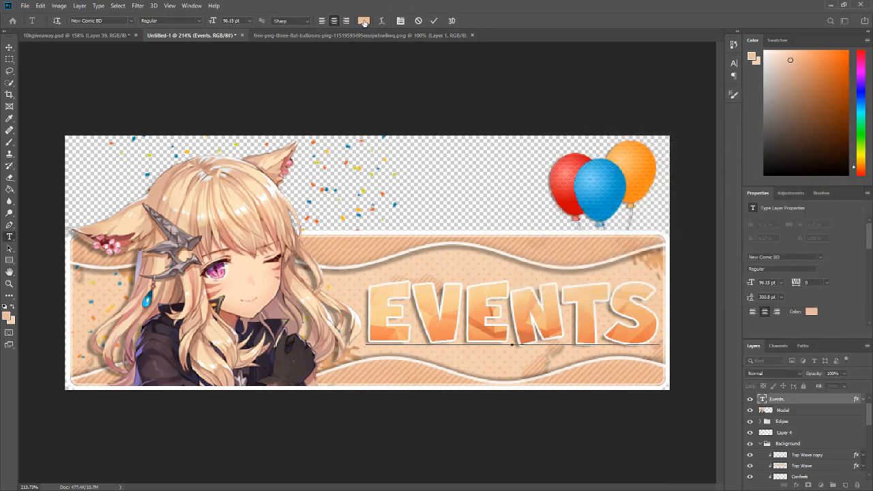
- Select Layer 3 clipped above the Events title, examine the whole banner and switch to the Move tool
{"action": "scroll", "coordinate": [790, 423], "scroll_direction": "up", "scroll_amount": 1}
{"action": "left_click", "coordinate": [793, 401]}
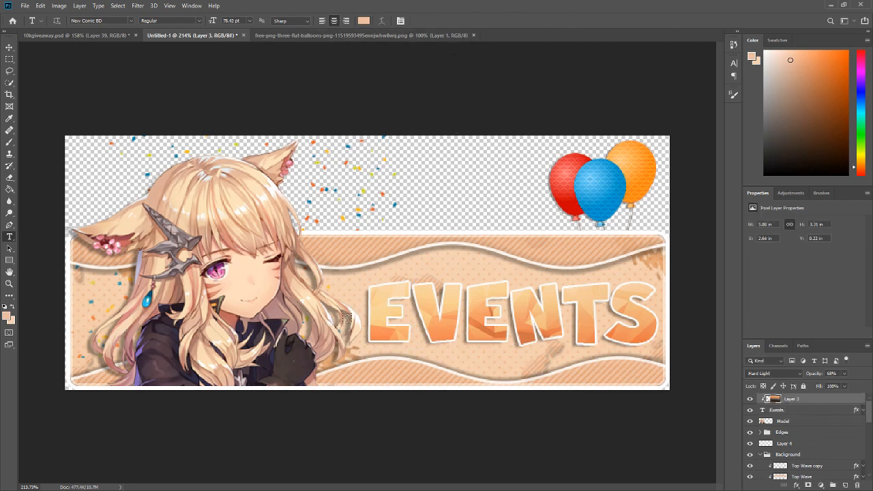
{"action": "scroll", "coordinate": [280, 321], "scroll_direction": "down", "scroll_amount": 3}
{"action": "scroll", "coordinate": [266, 318], "scroll_direction": "up", "scroll_amount": 3}
{"action": "scroll", "coordinate": [217, 282], "scroll_direction": "down", "scroll_amount": 2}
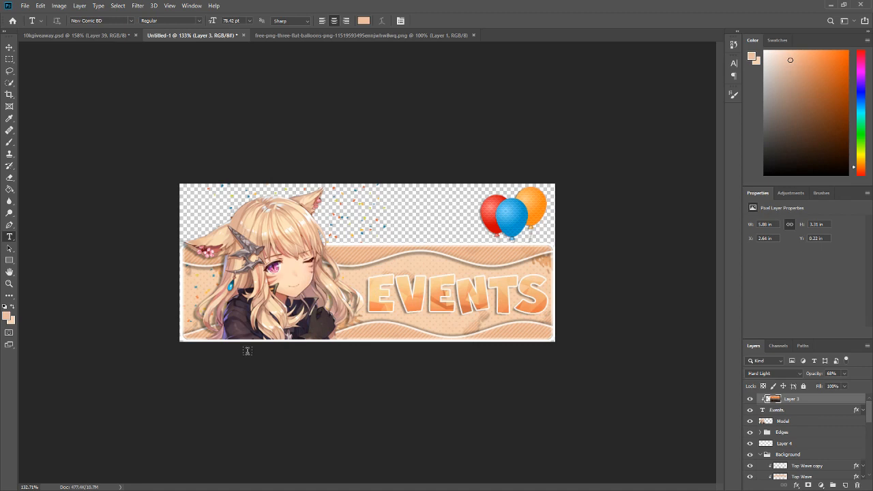
{"action": "left_click", "coordinate": [10, 47]}
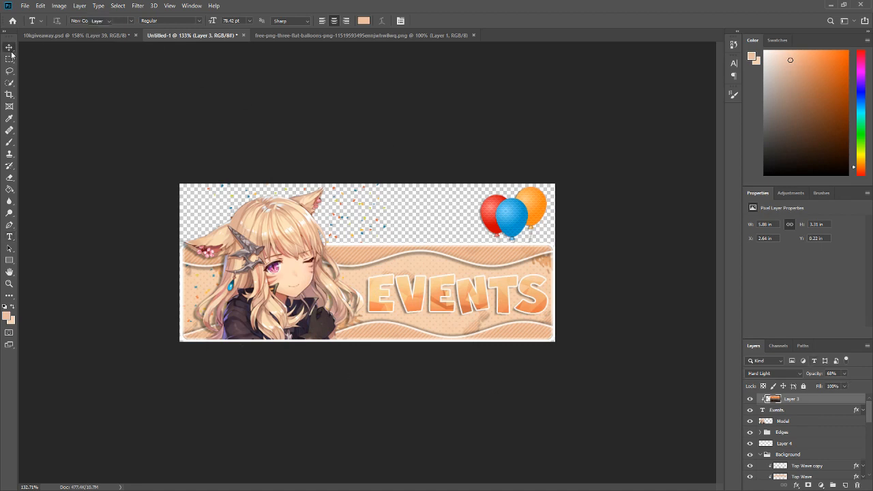
{"action": "scroll", "coordinate": [402, 299], "scroll_direction": "down", "scroll_amount": 2}
{"action": "scroll", "coordinate": [395, 297], "scroll_direction": "up", "scroll_amount": 3}
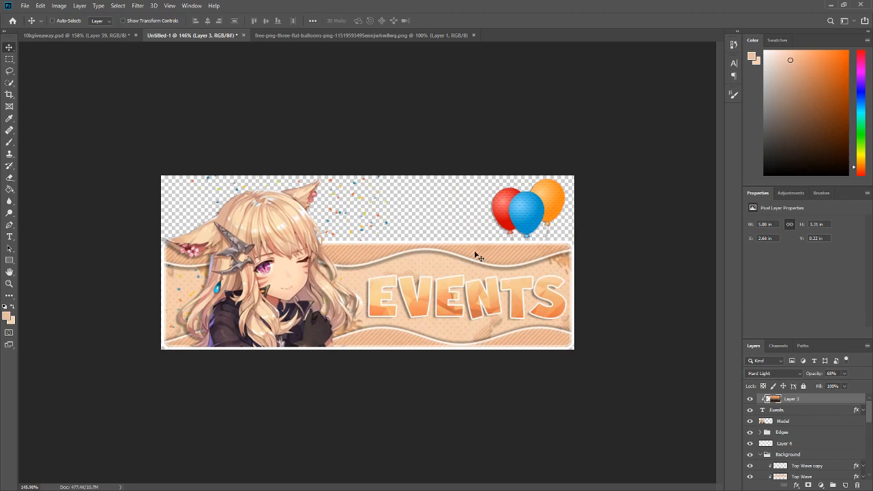
- Close the balloons PNG document and open [T] Giveaway Banner.psd from the Rectangle Banner V2 folder
{"action": "left_click", "coordinate": [474, 35]}
{"action": "left_click", "coordinate": [27, 6]}
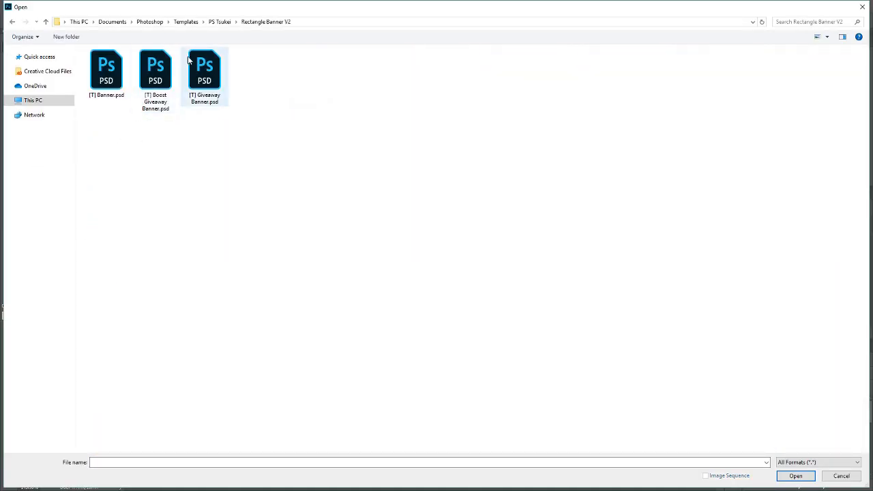
{"action": "double_click", "coordinate": [189, 61]}
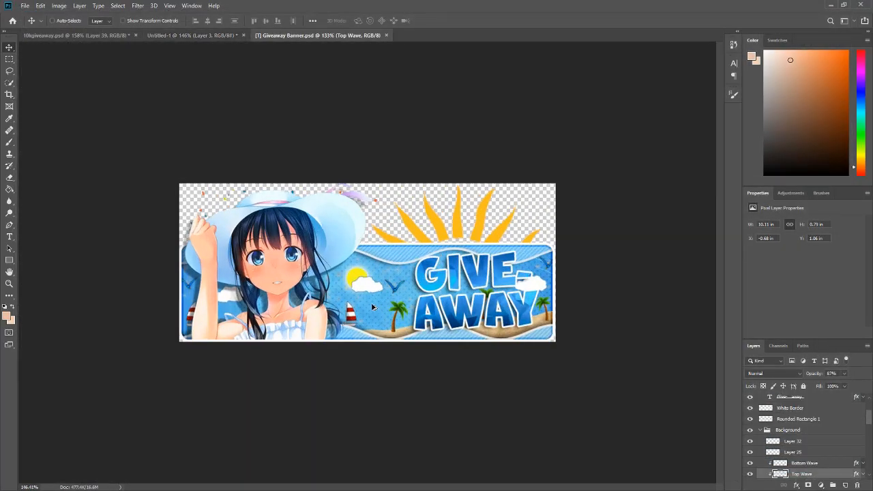
- Examine the Giveaway banner's composition and decorations as a reference, and return to the Untitled-1 Events banner
{"action": "scroll", "coordinate": [373, 307], "scroll_direction": "up", "scroll_amount": 2}
{"action": "scroll", "coordinate": [366, 329], "scroll_direction": "down", "scroll_amount": 4}
{"action": "scroll", "coordinate": [384, 312], "scroll_direction": "up", "scroll_amount": 1}
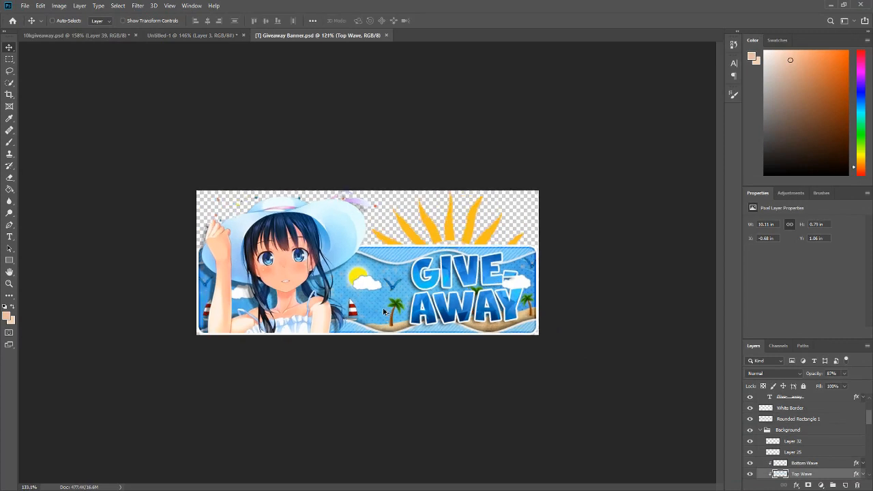
{"action": "scroll", "coordinate": [384, 312], "scroll_direction": "up", "scroll_amount": 1}
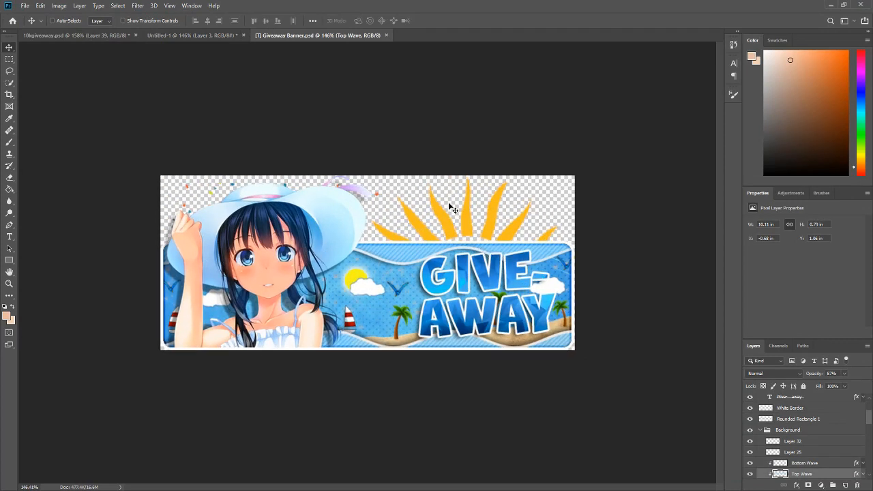
{"action": "left_click", "coordinate": [163, 36]}
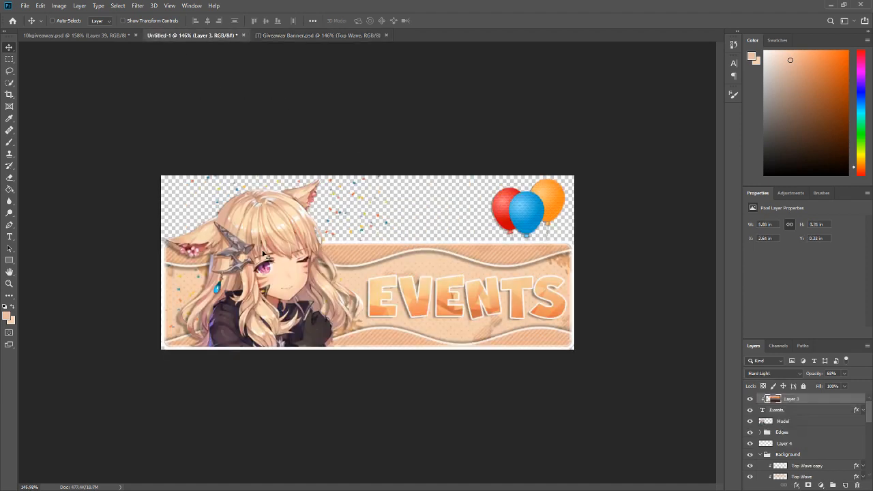